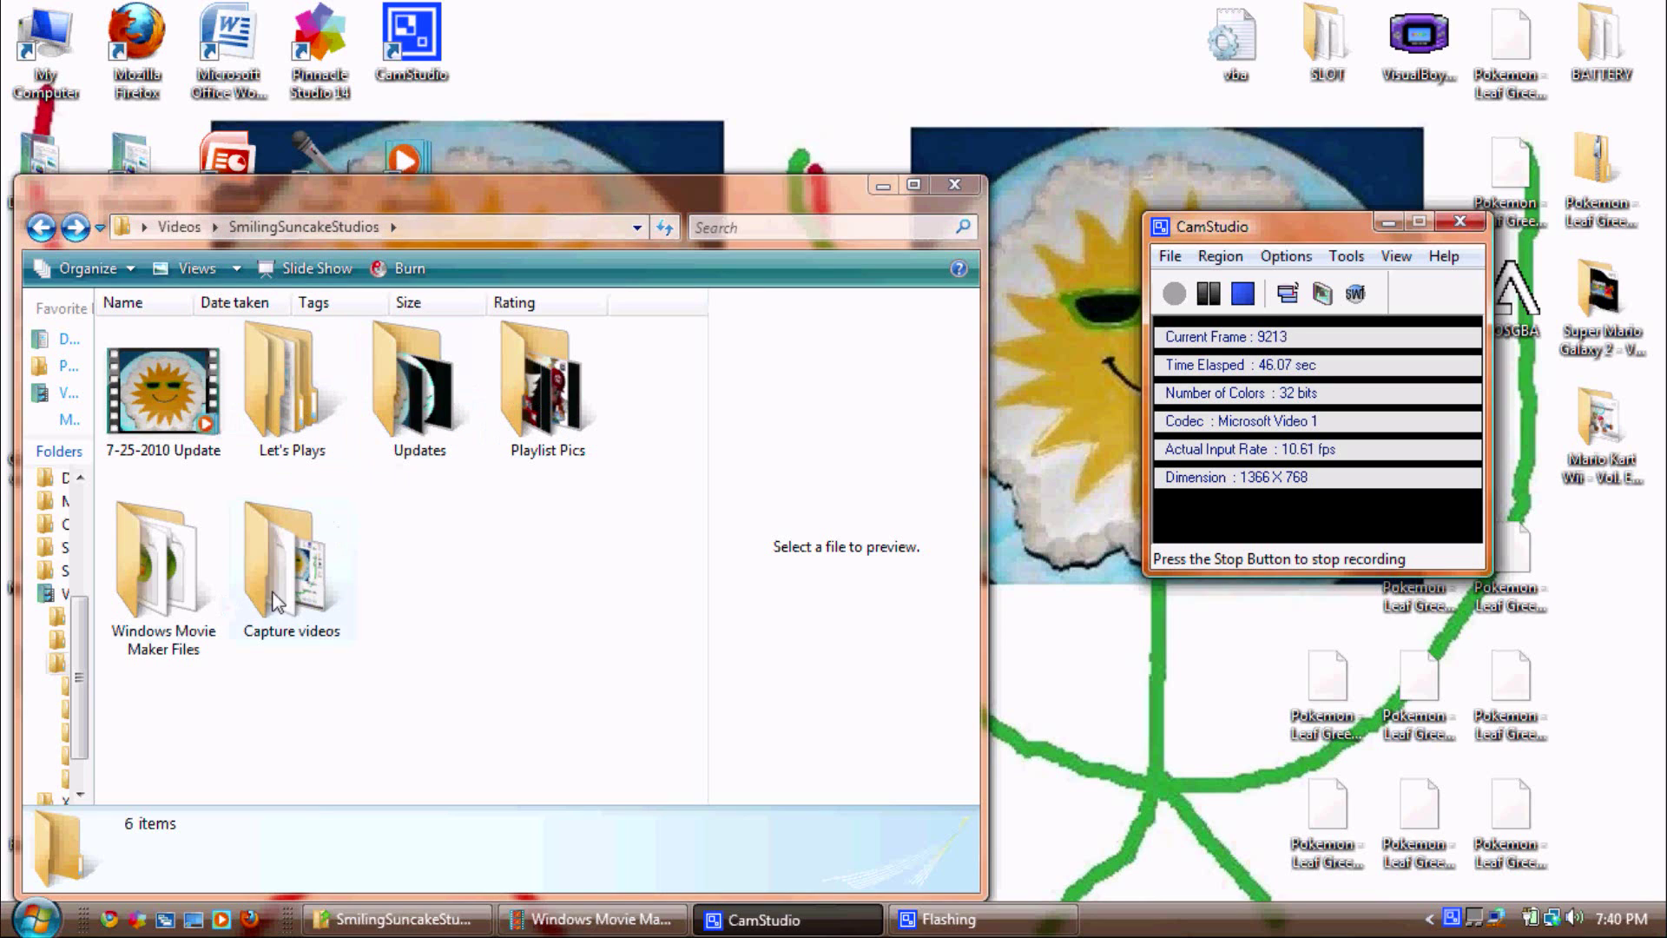
# - Browse the Let's Plays and LP#05 (Edited) folders, then open the Windows Movie Maker Files folder
pyautogui.doubleClick(264, 382)
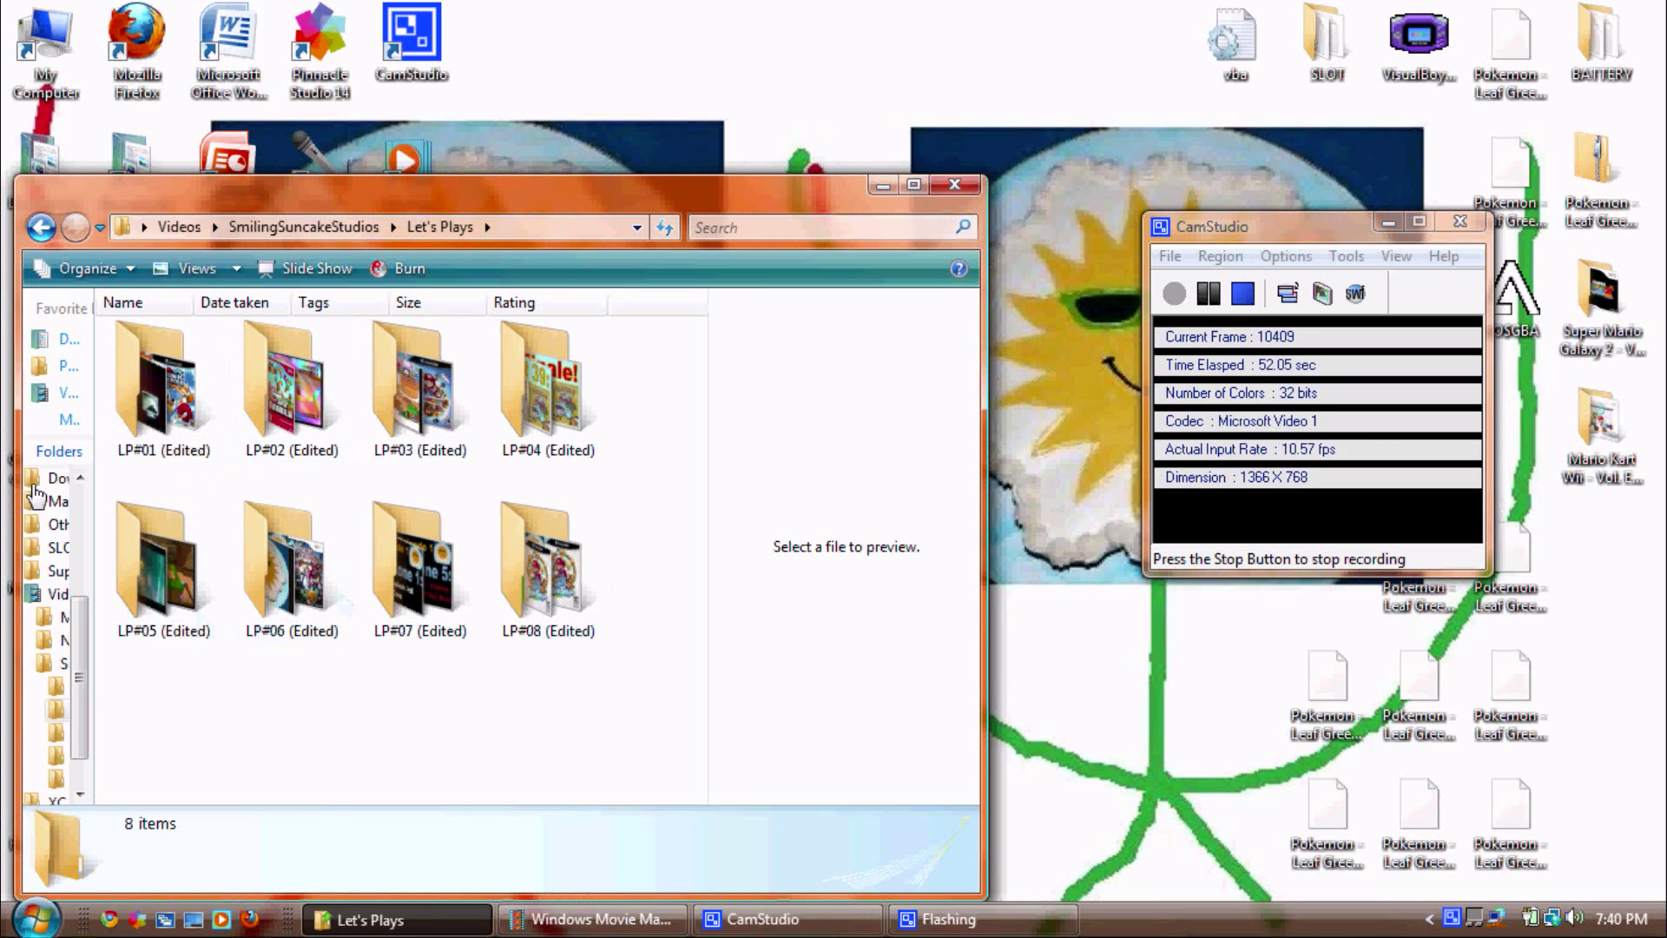
pyautogui.doubleClick(191, 606)
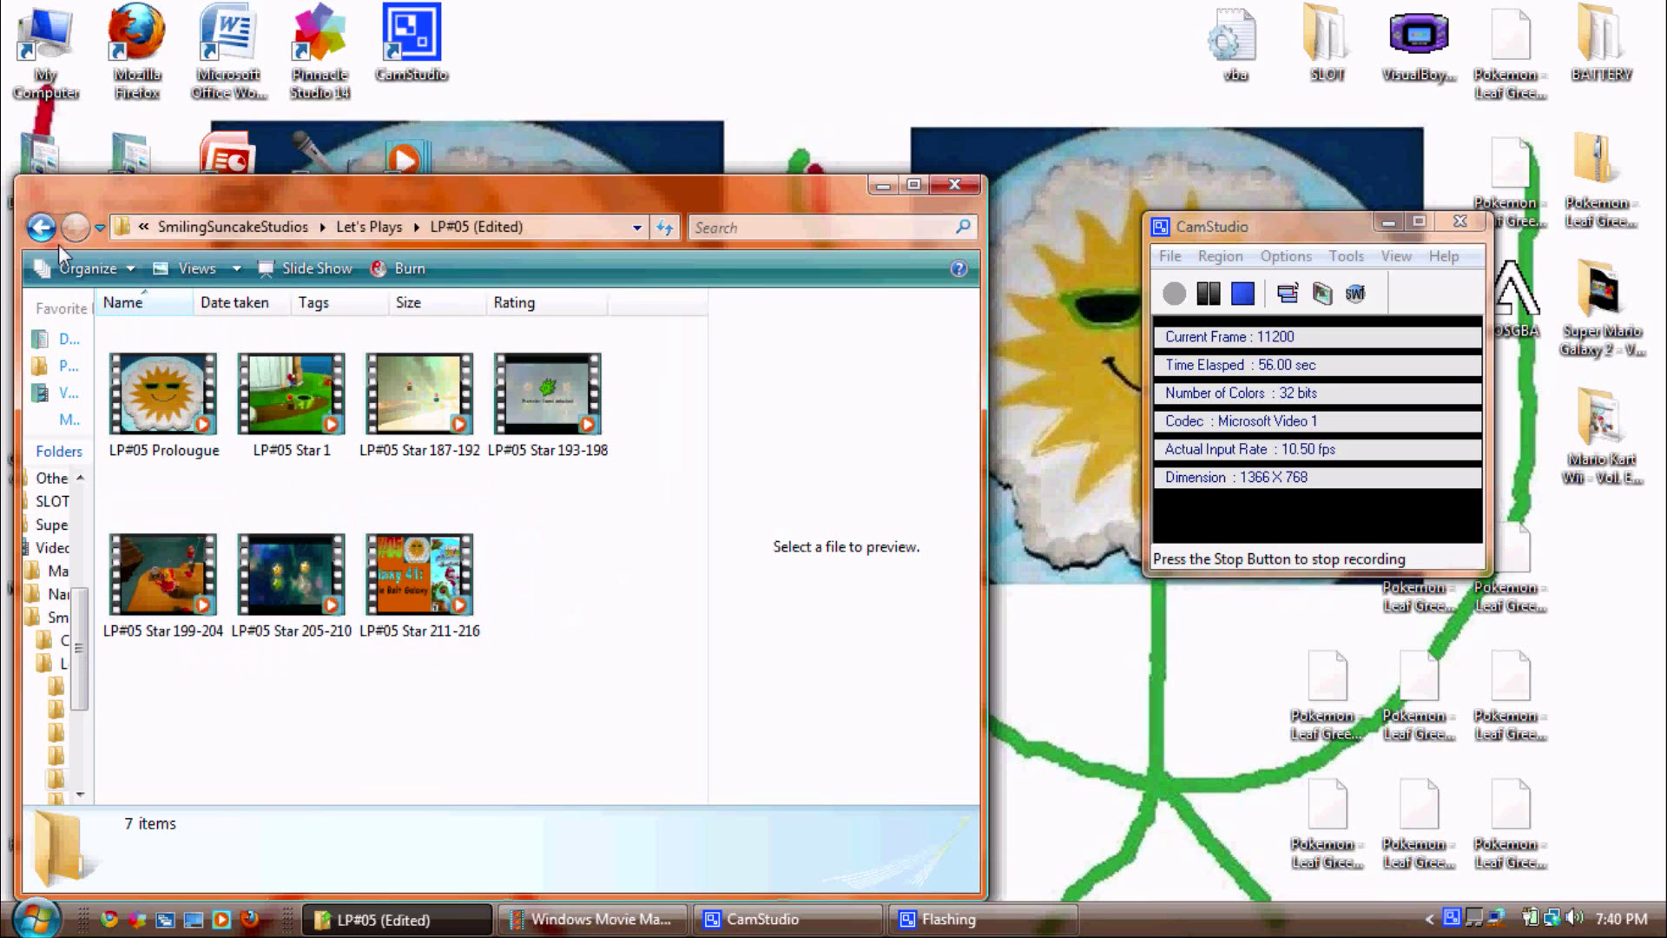
pyautogui.click(40, 228)
pyautogui.click(37, 230)
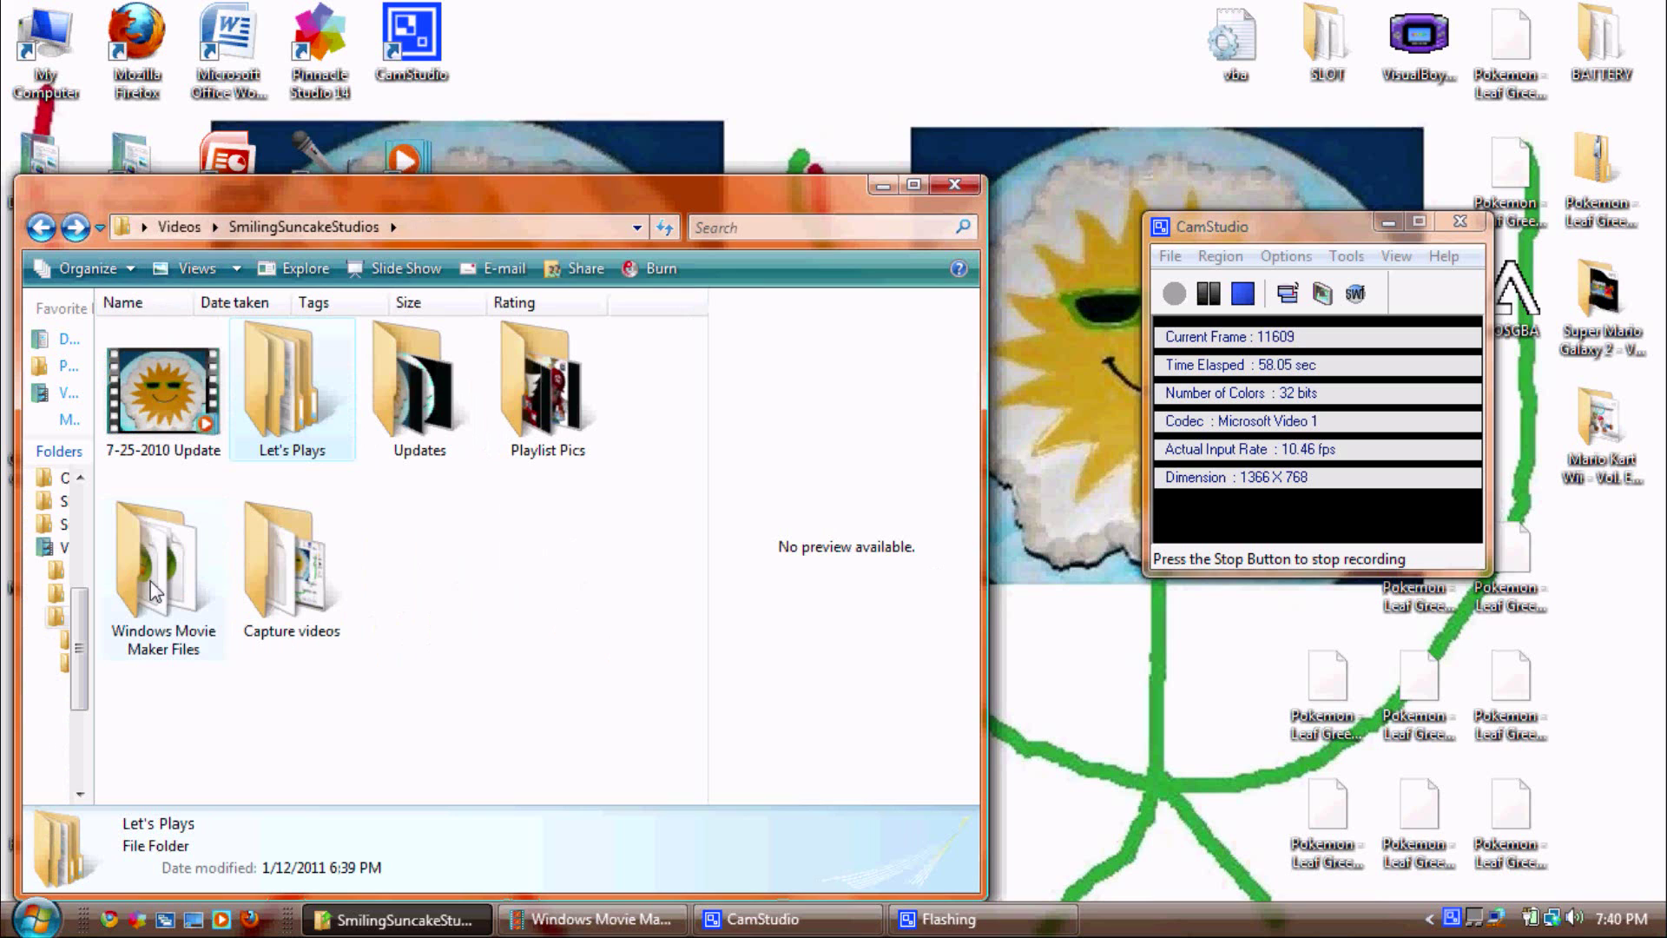
pyautogui.doubleClick(154, 593)
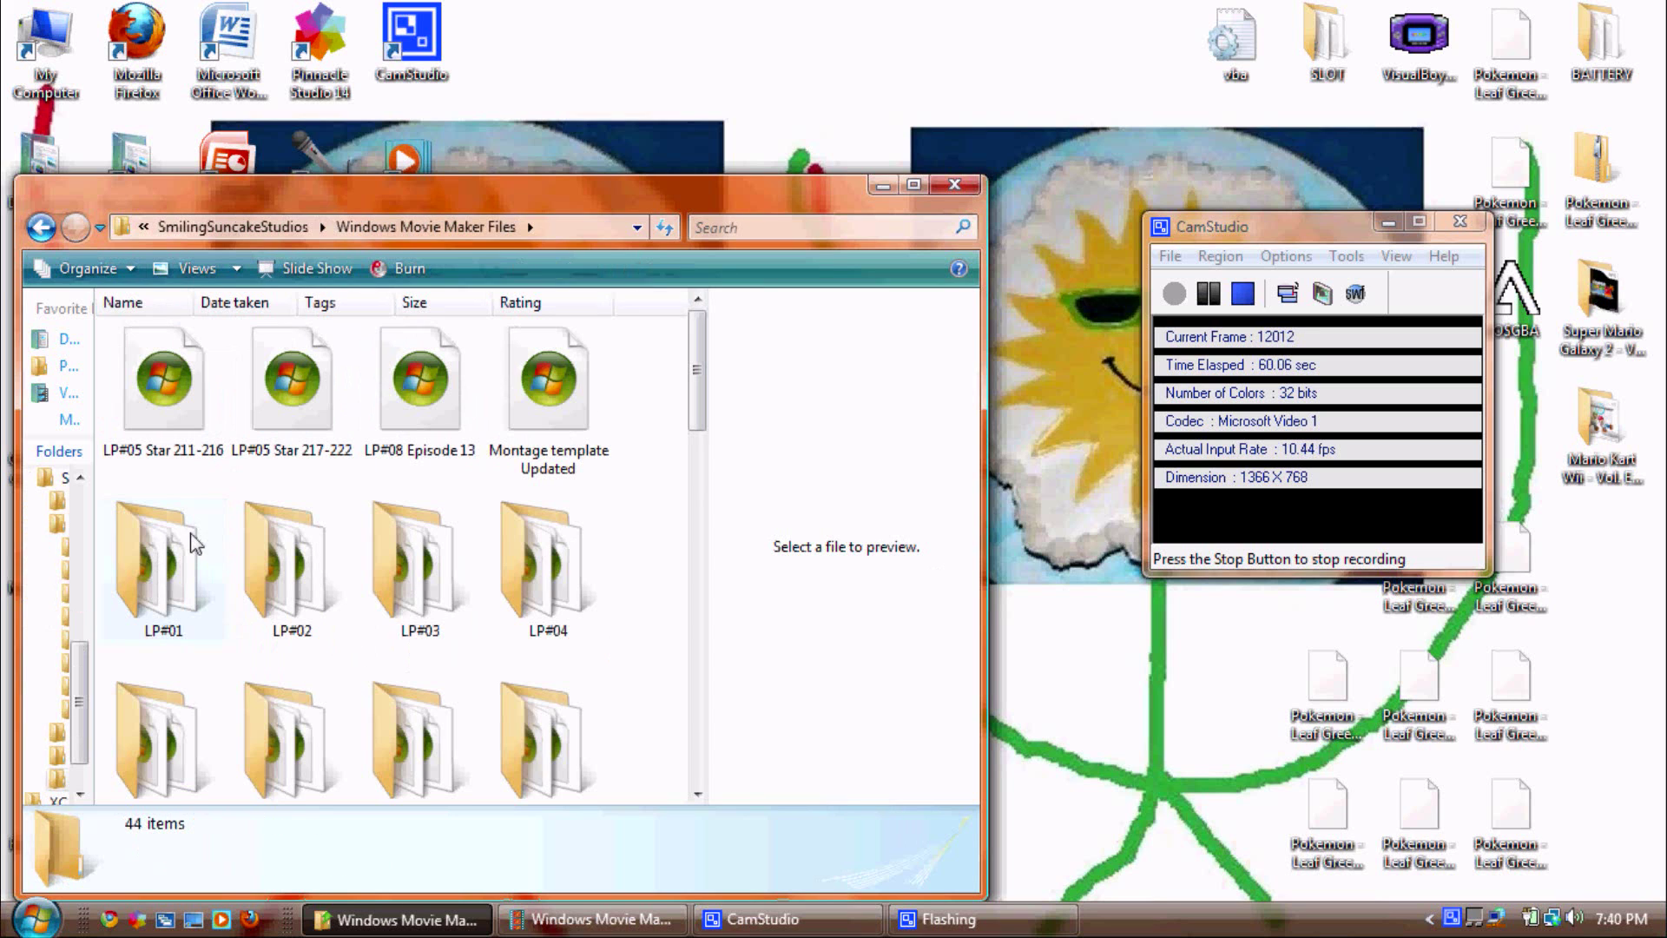
# - Open the LP#08 Episode 13 project with Windows Movie Maker
pyautogui.scroll(-10, 443, 588)
pyautogui.scroll(10, 439, 586)
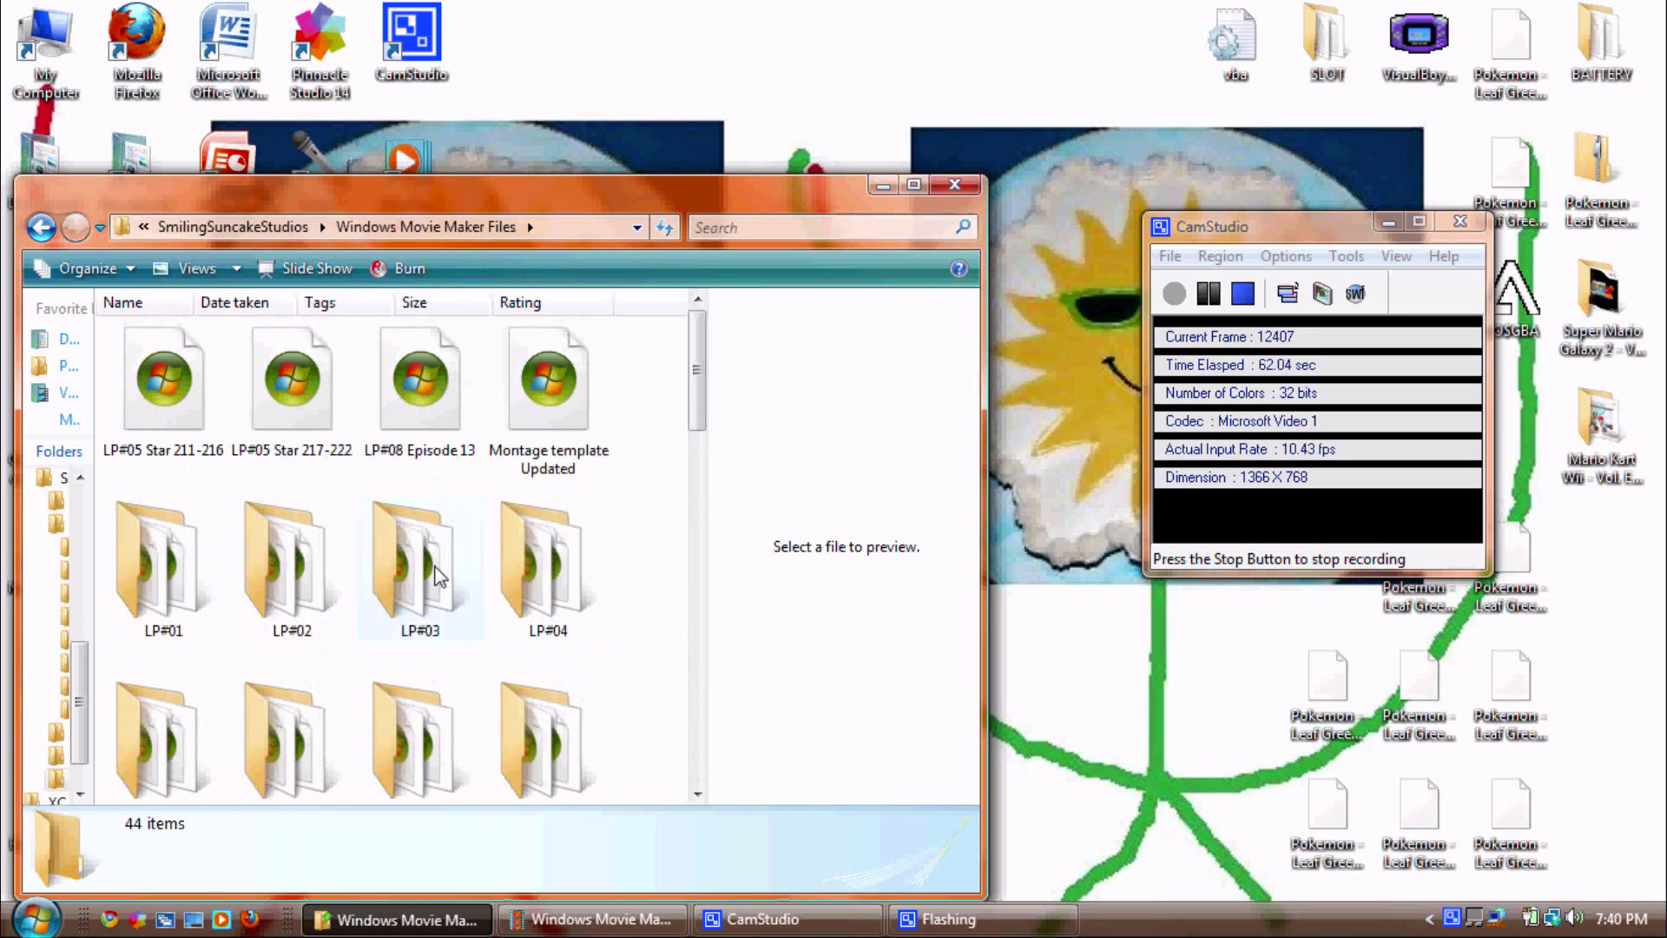
pyautogui.scroll(-10, 434, 582)
pyautogui.scroll(3, 432, 579)
pyautogui.scroll(5, 432, 579)
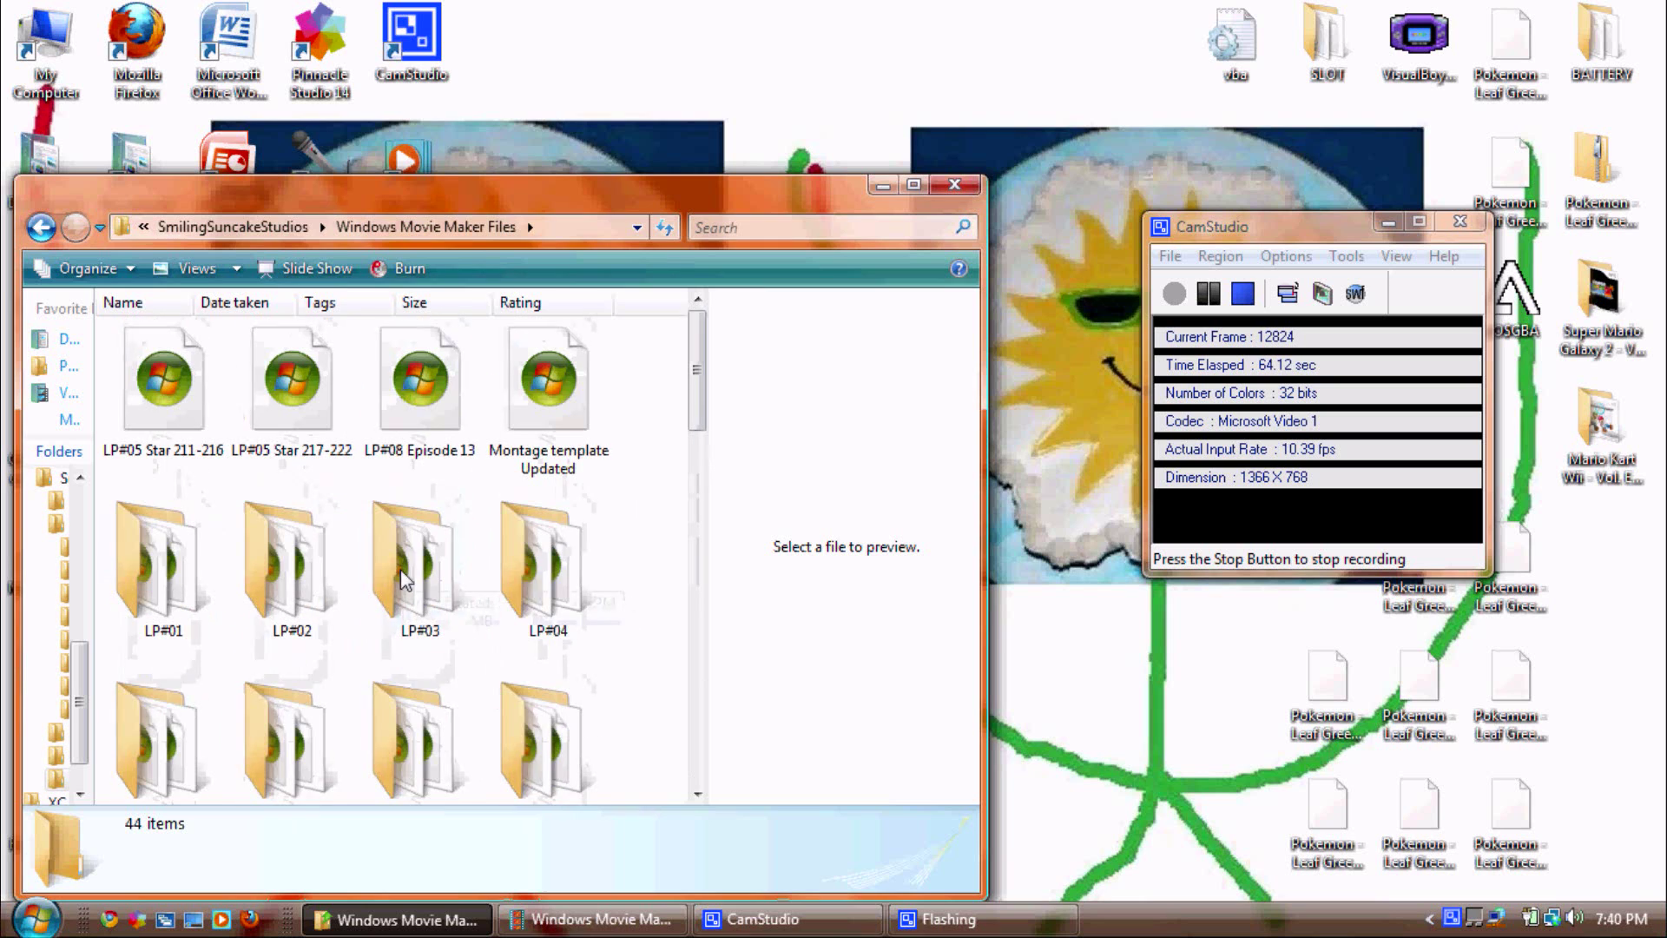
pyautogui.rightClick(410, 393)
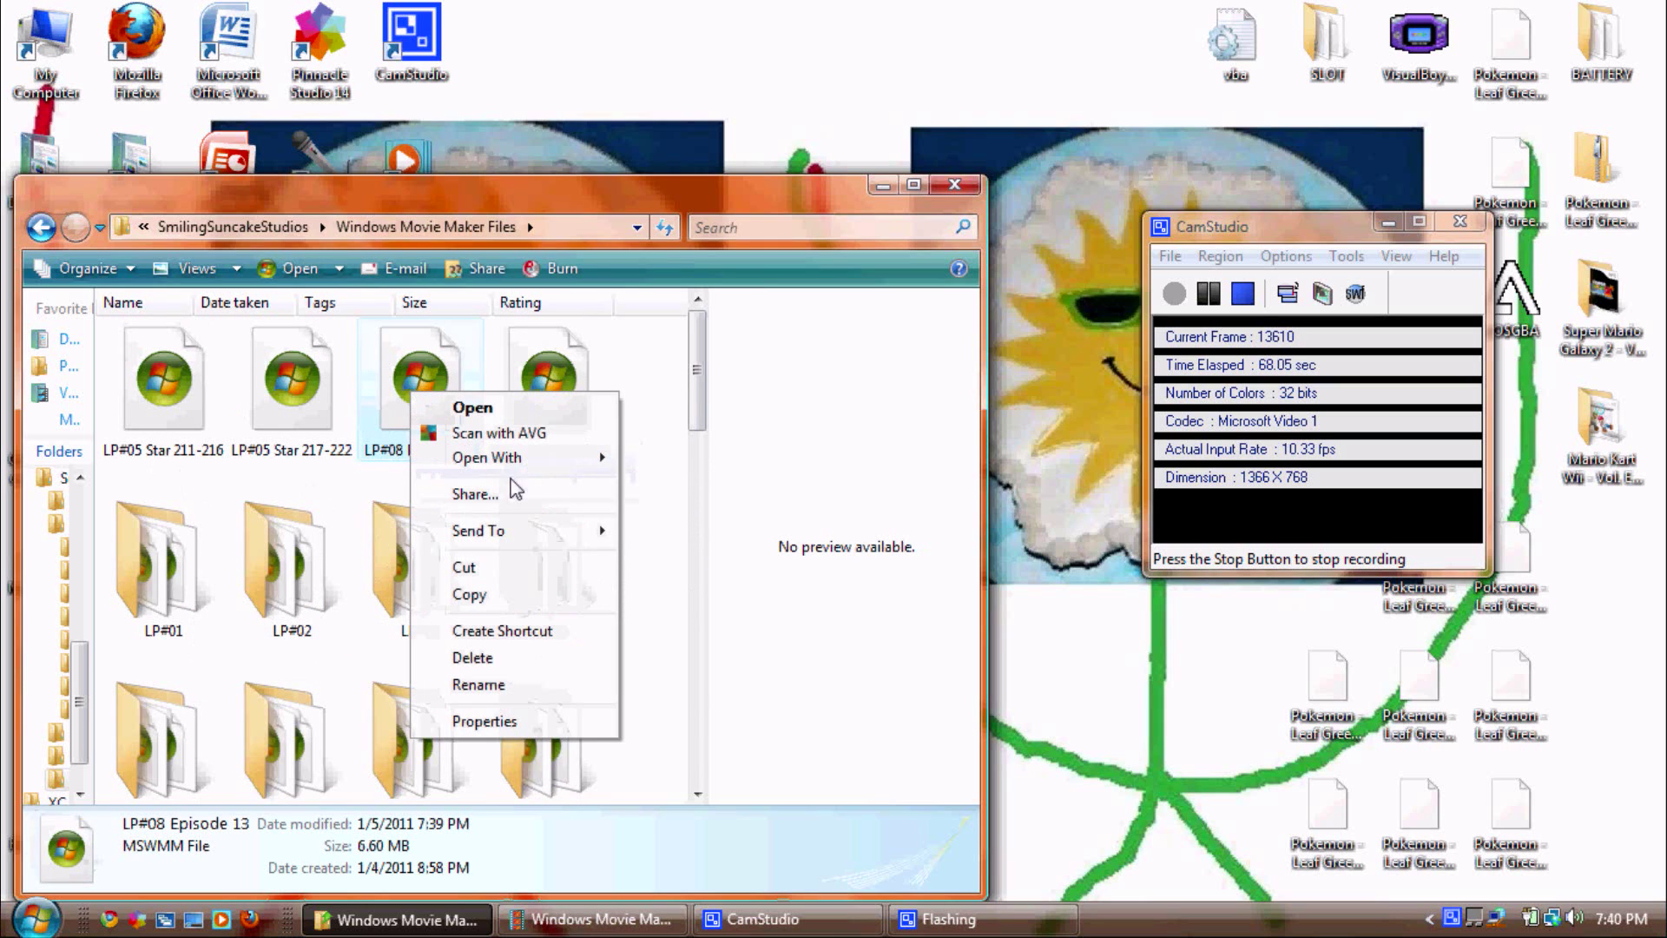
pyautogui.moveTo(521, 457)
pyautogui.click(705, 485)
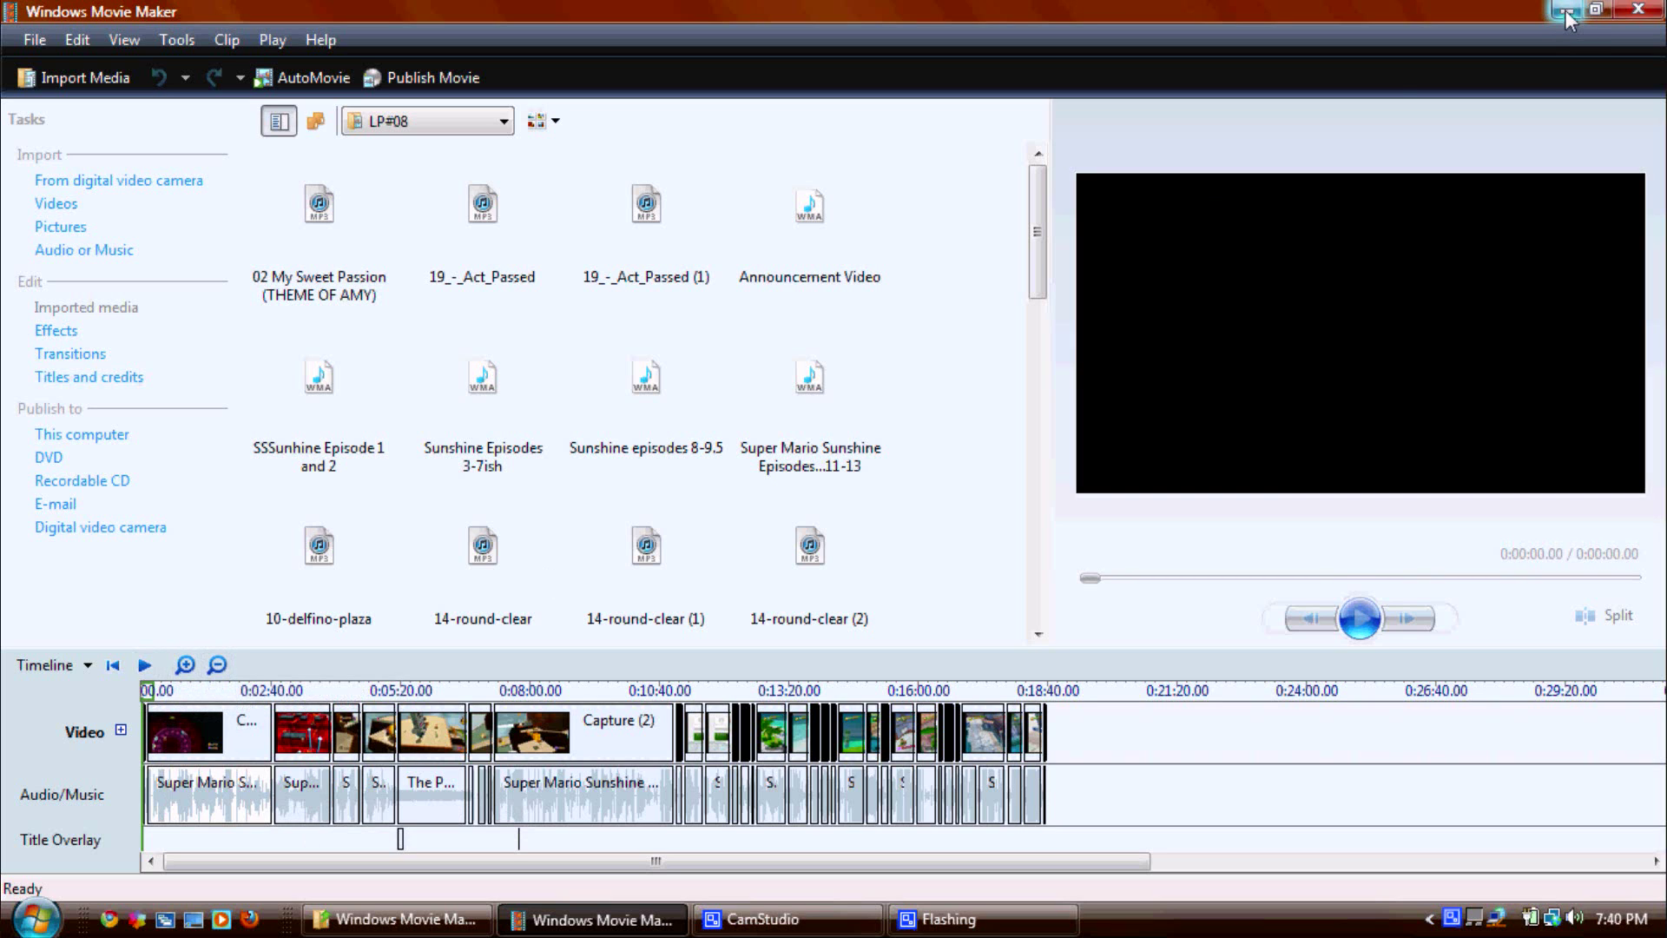
# - Zoom the timeline in to 20-second divisions
pyautogui.click(185, 665)
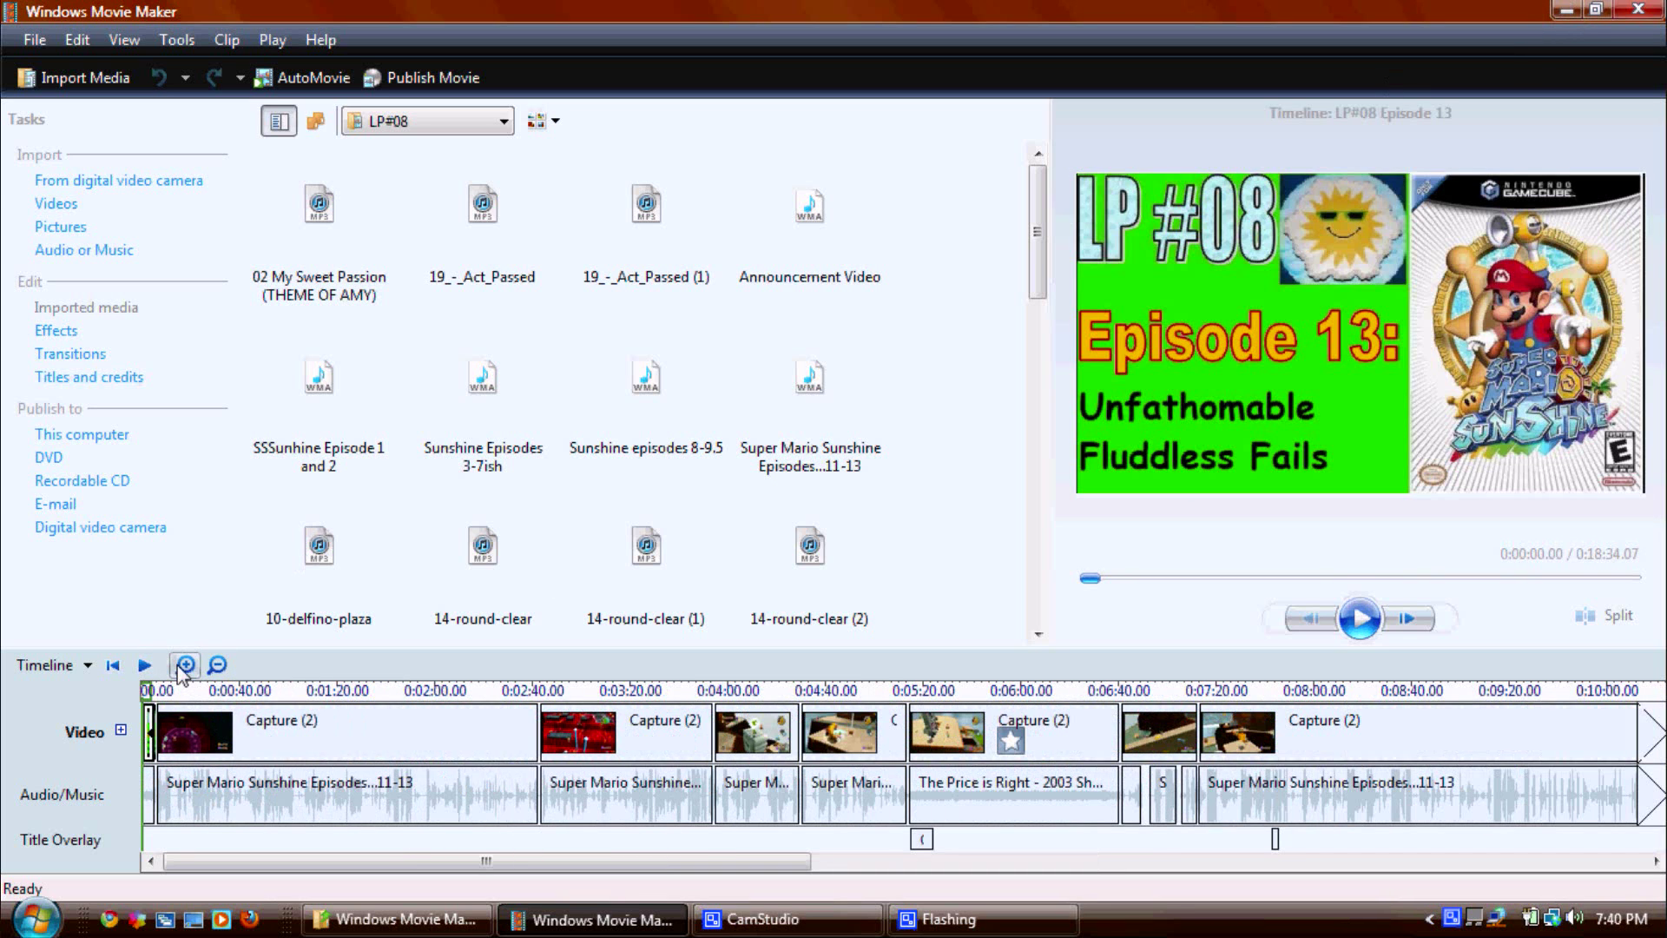
pyautogui.click(185, 665)
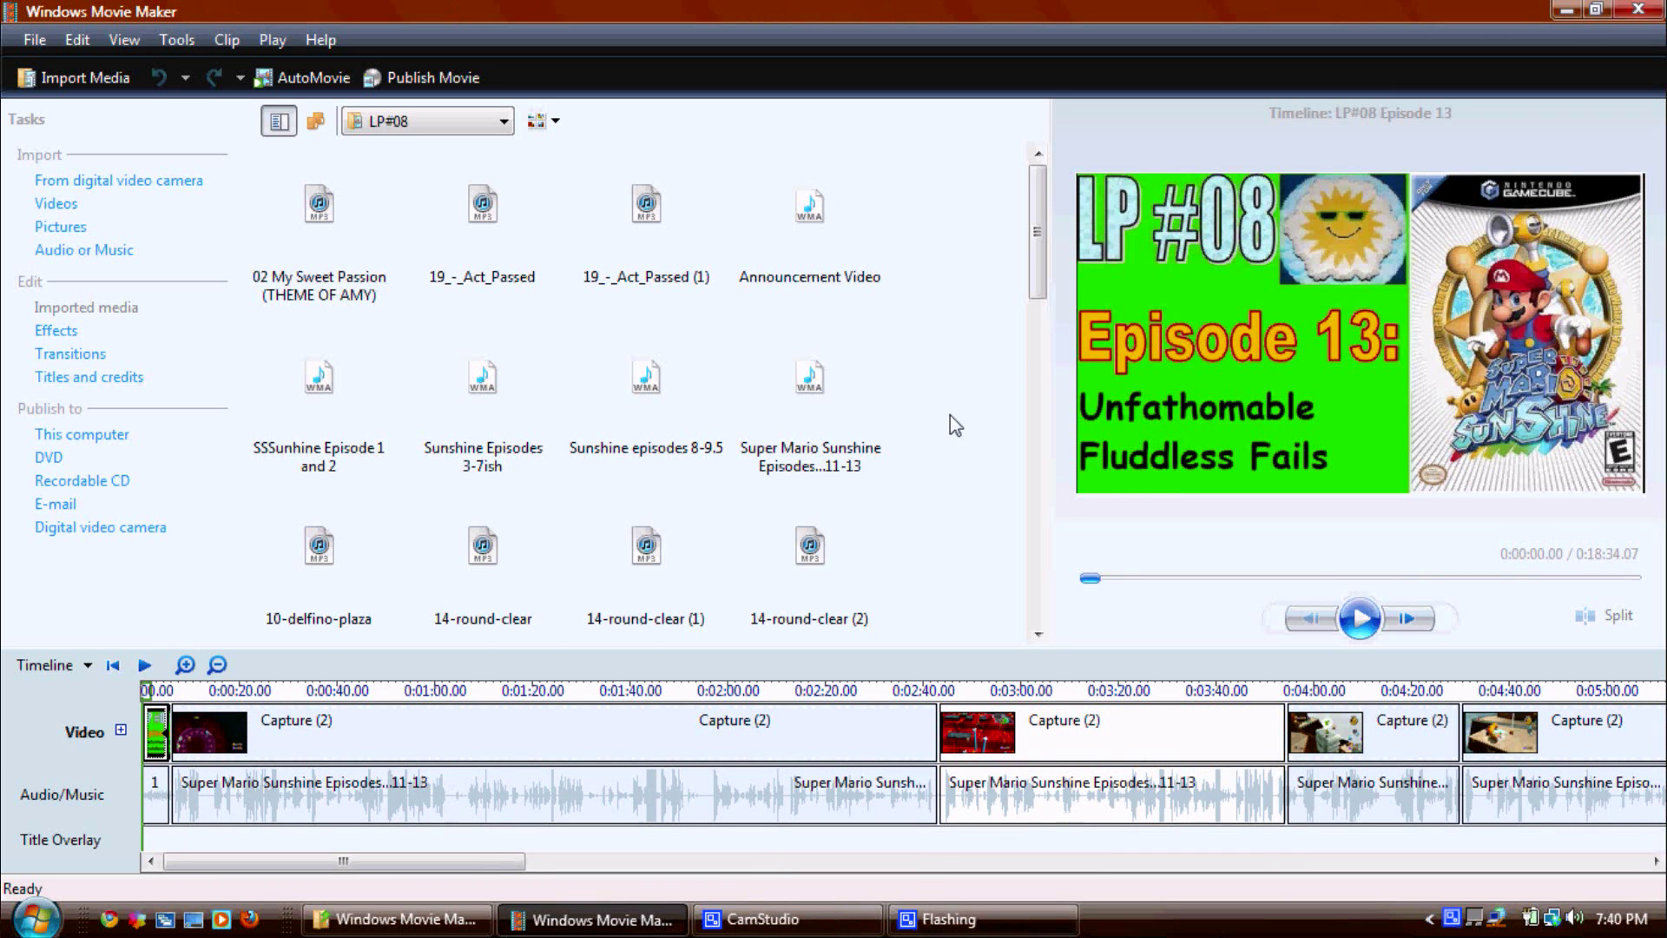
pyautogui.scroll(-15, 955, 425)
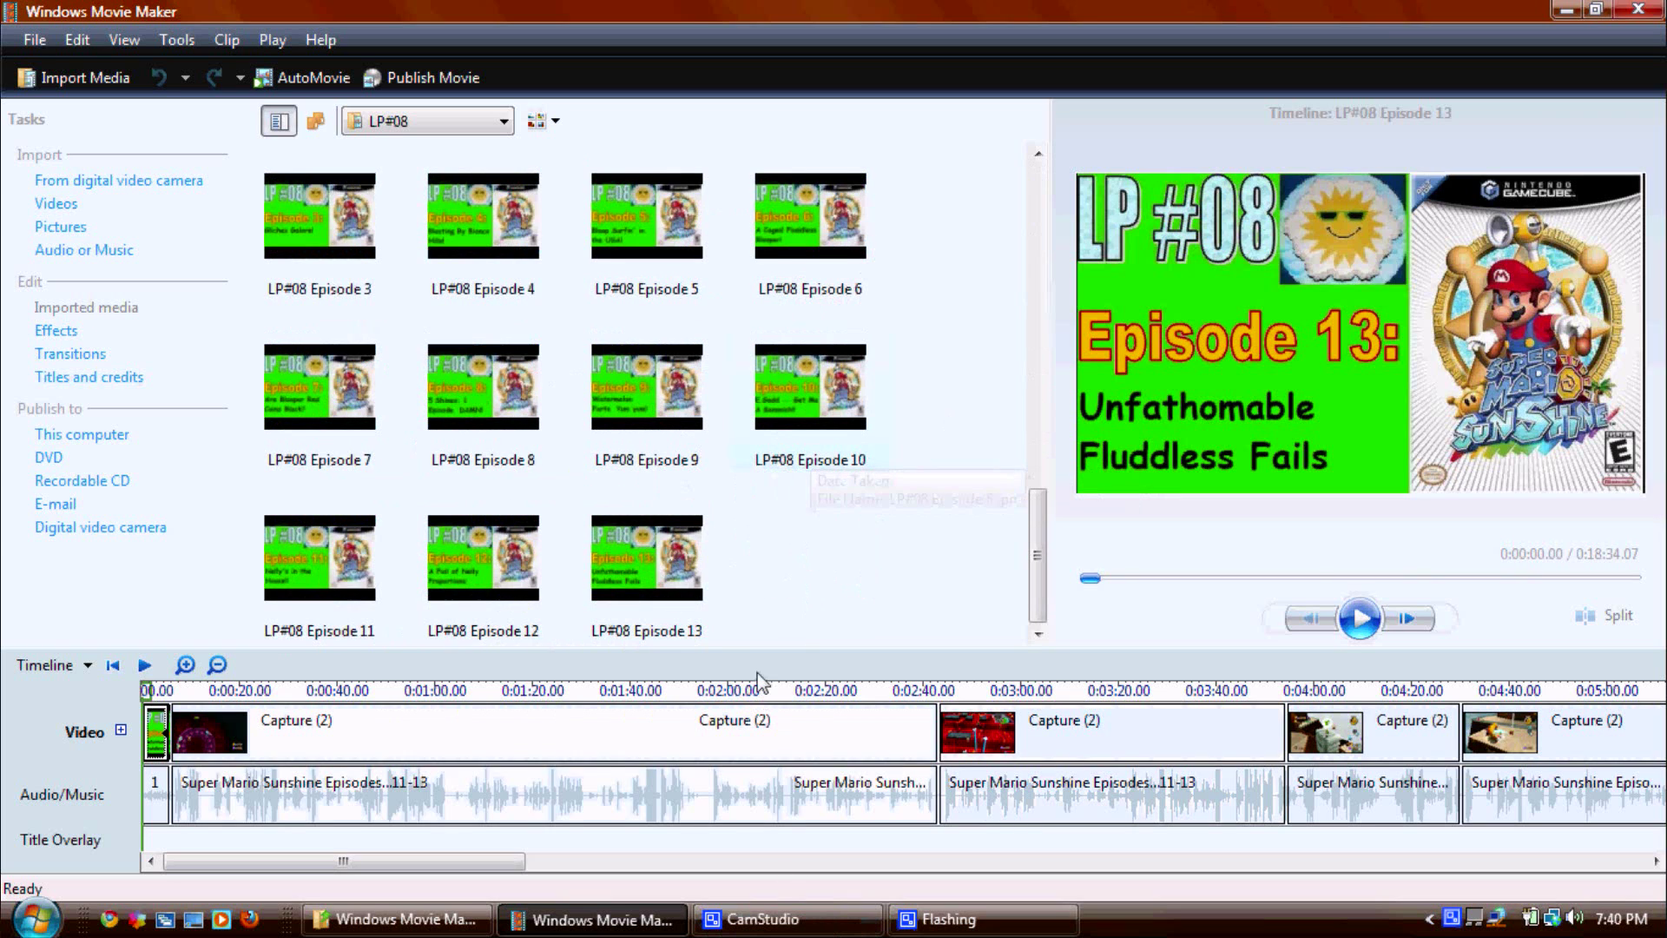
pyautogui.scroll(3, 664, 545)
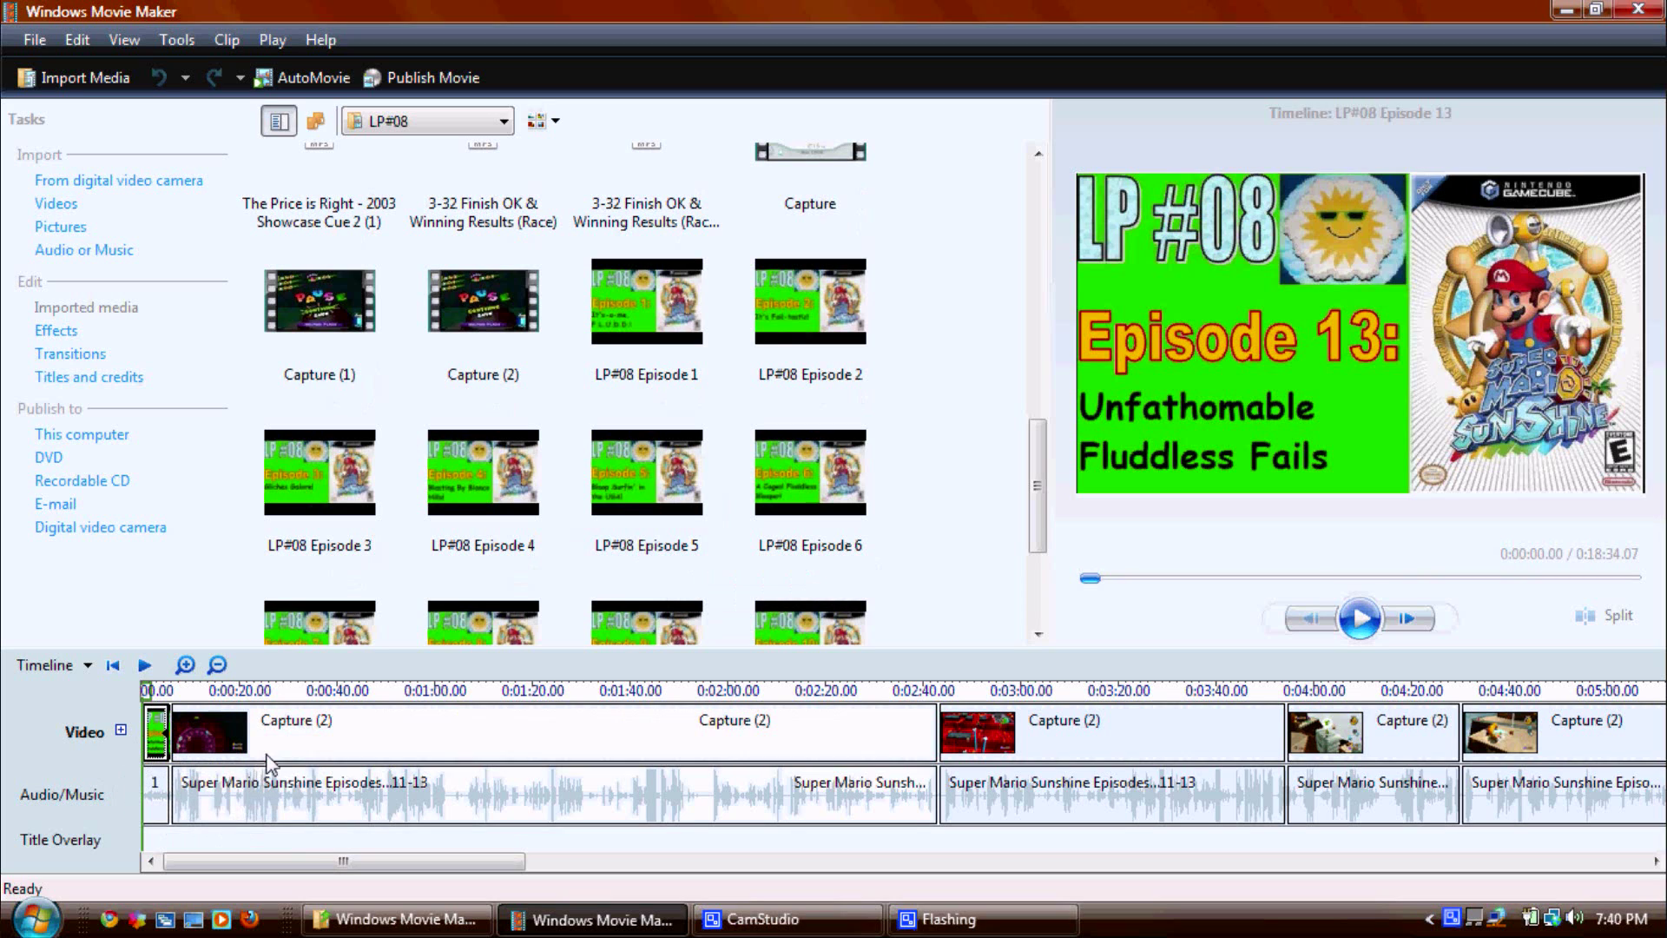
# - Select the Capture (2) and Super Mario Sunshine audio clips, then minimize Movie Maker
pyautogui.click(306, 735)
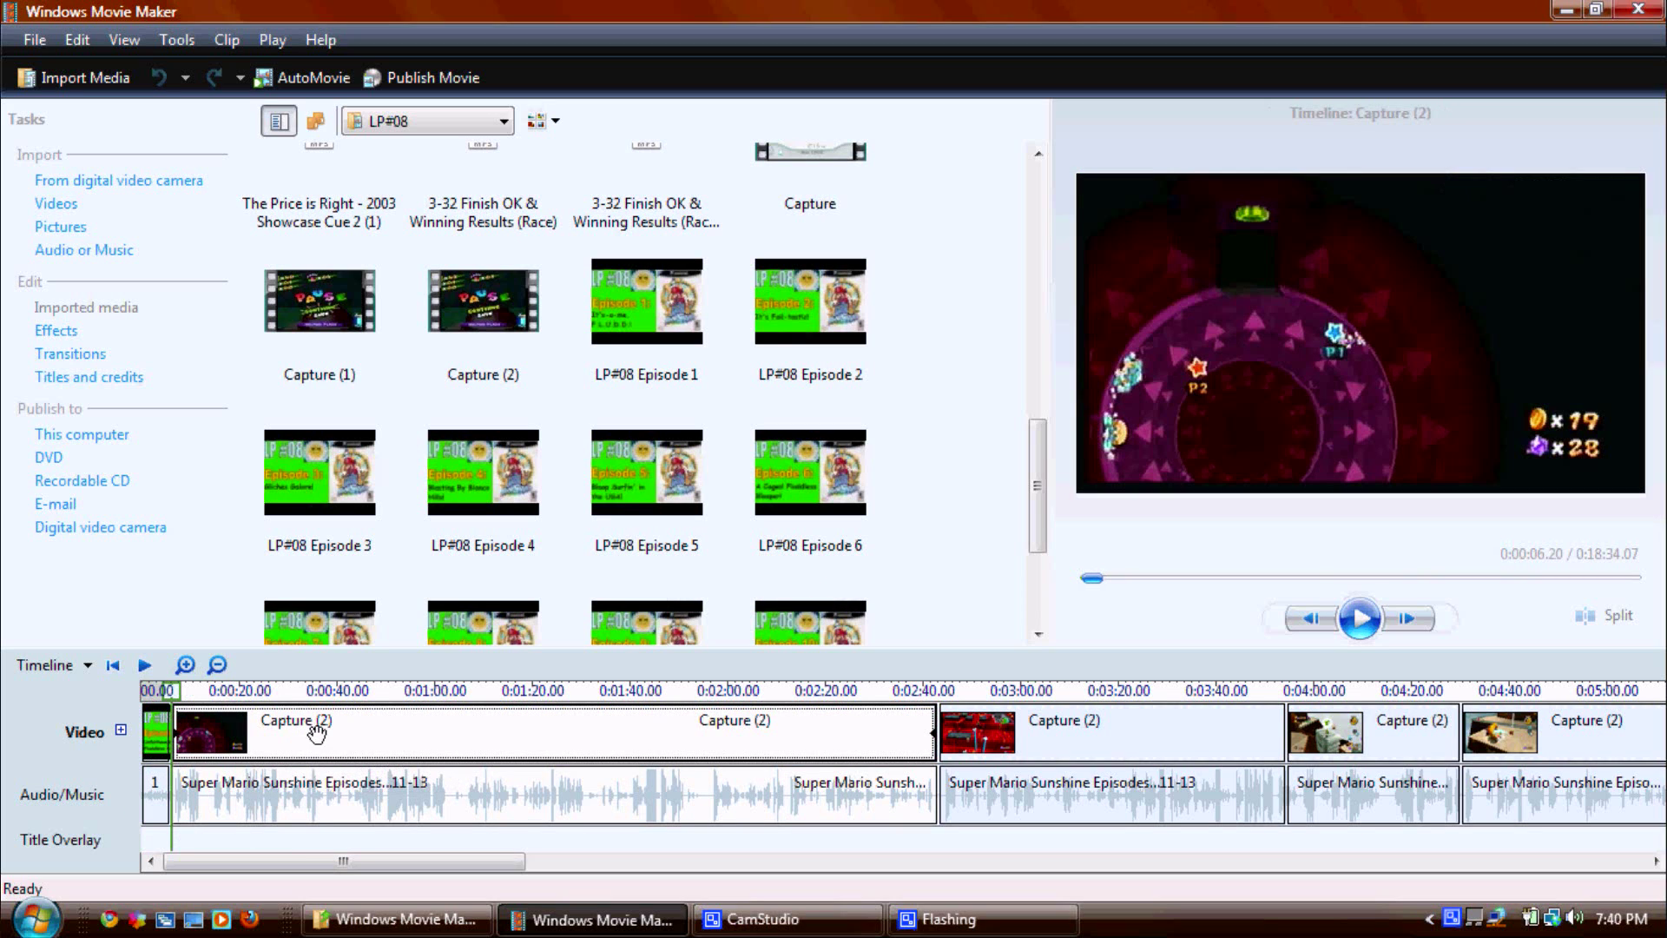
pyautogui.click(423, 808)
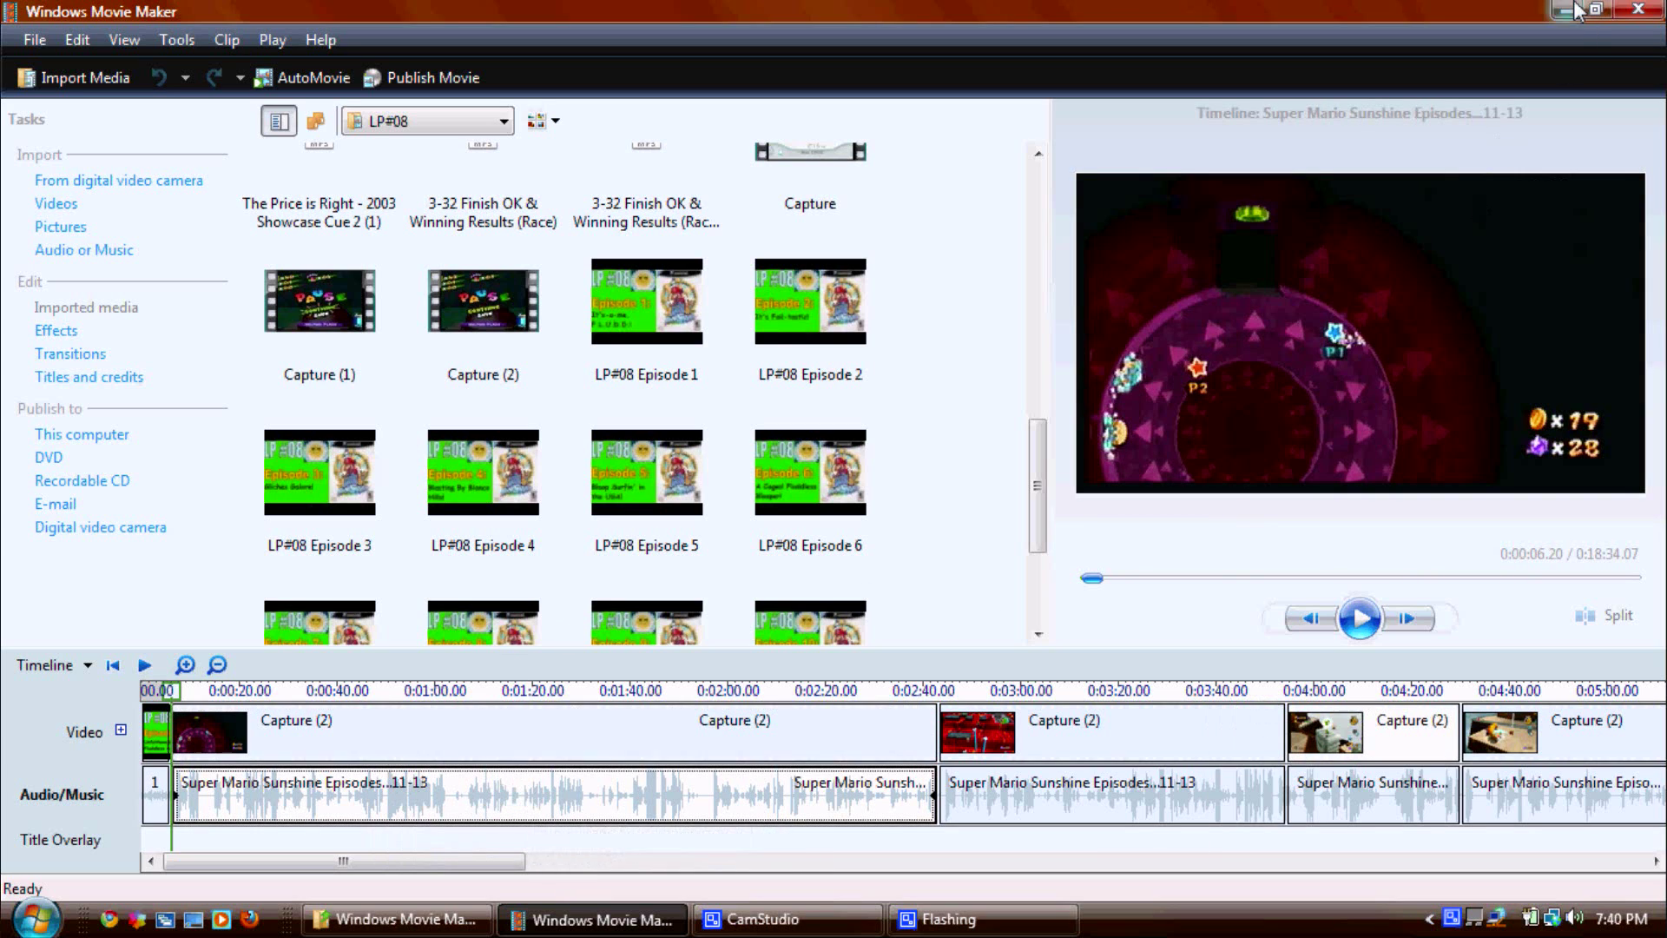
pyautogui.click(659, 734)
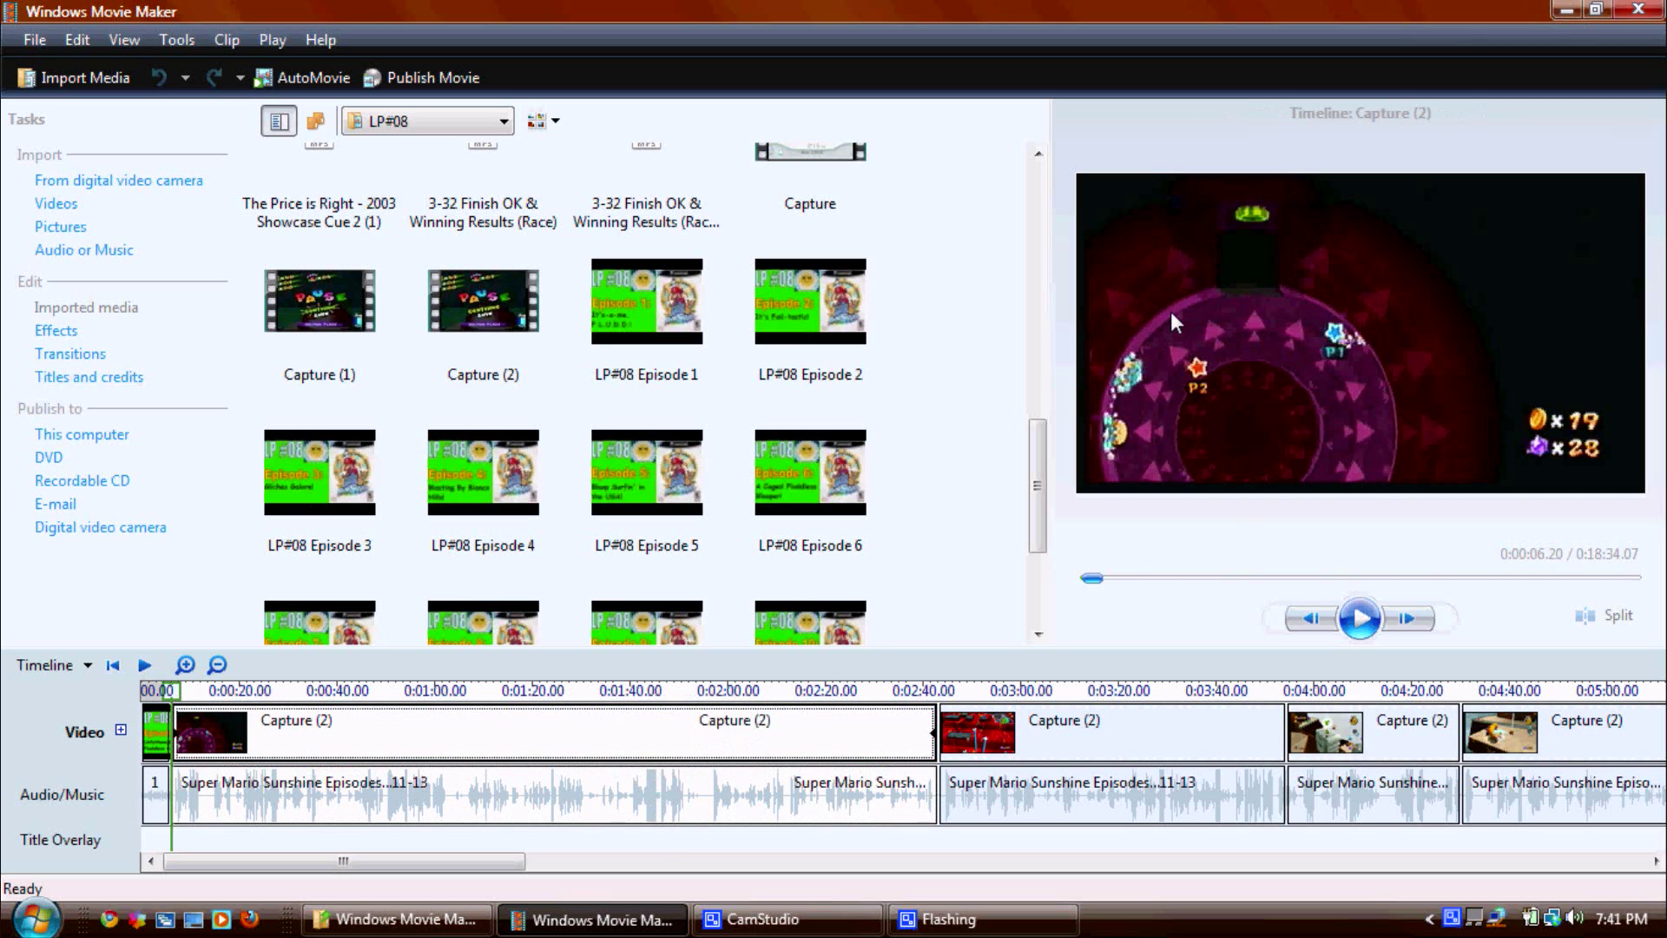
pyautogui.click(1567, 11)
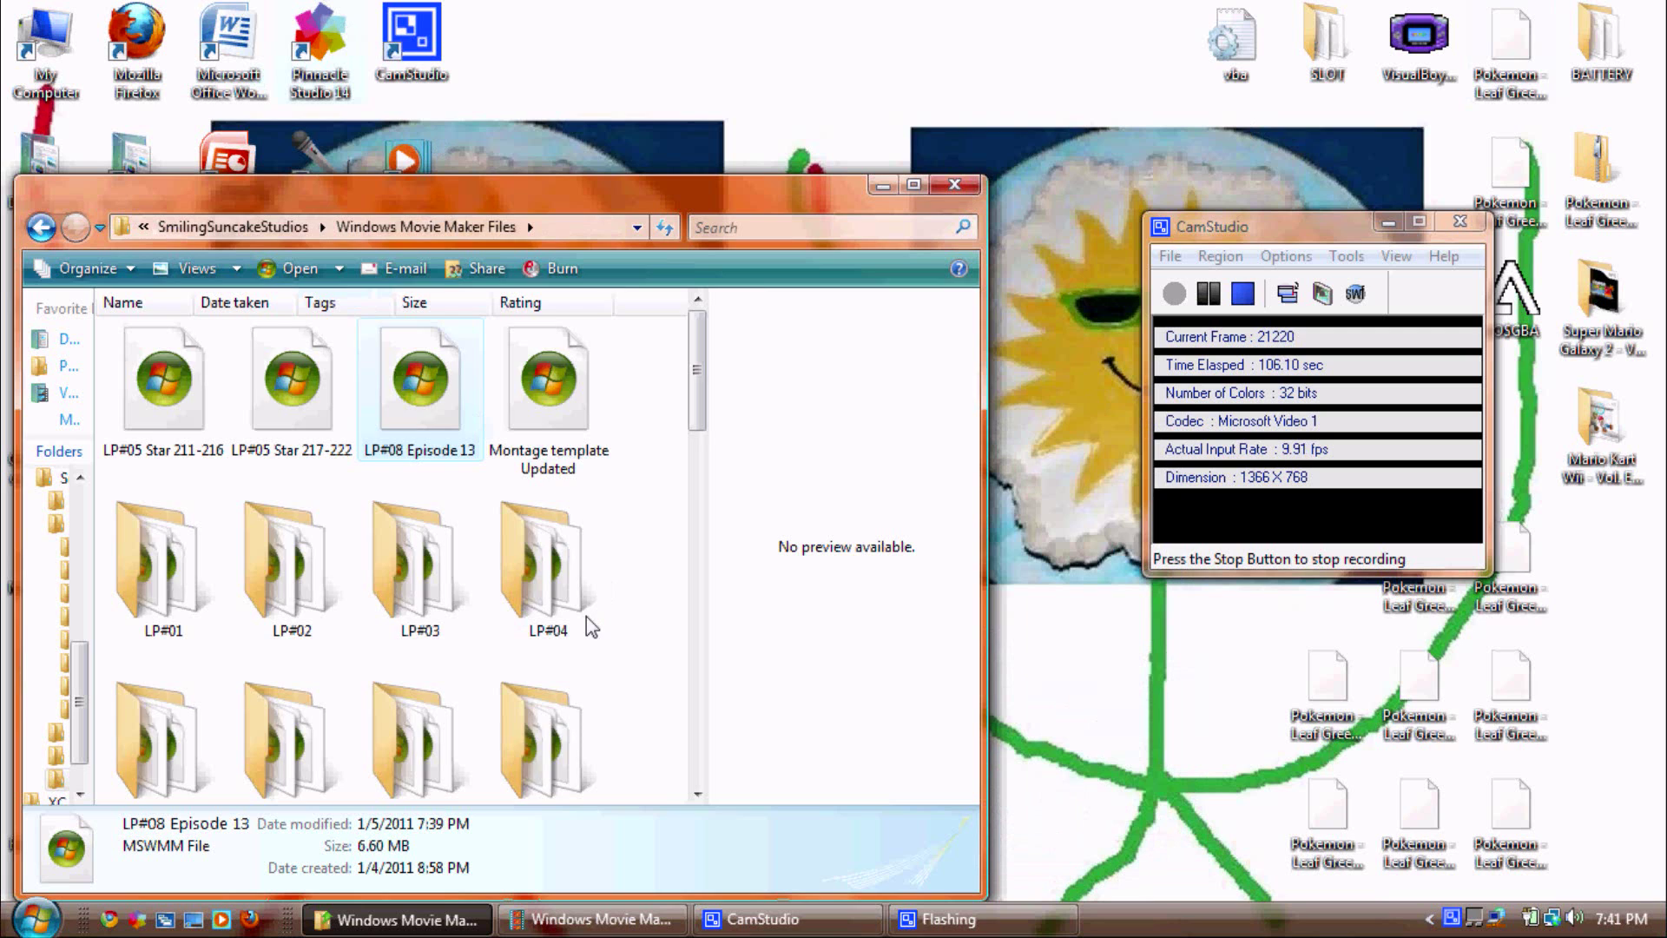
# - Return Explorer to SmilingSuncakeStudios and restore Windows Movie Maker from the taskbar
pyautogui.scroll(-3, 345, 497)
pyautogui.scroll(3, 345, 497)
pyautogui.click(39, 229)
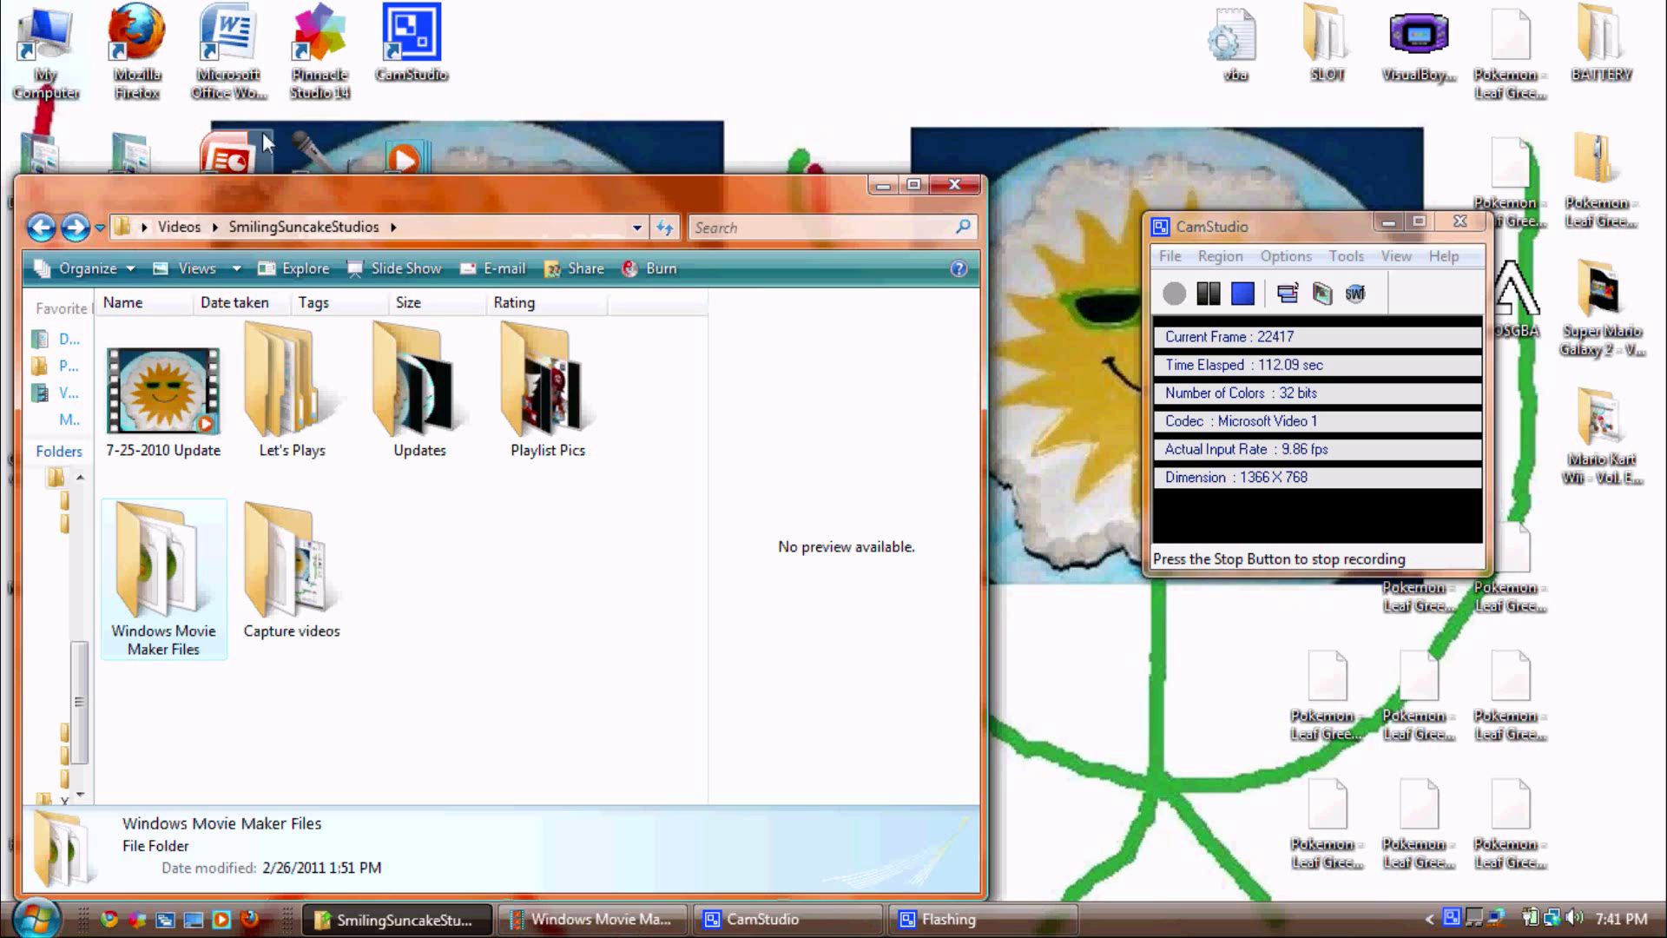
pyautogui.click(35, 918)
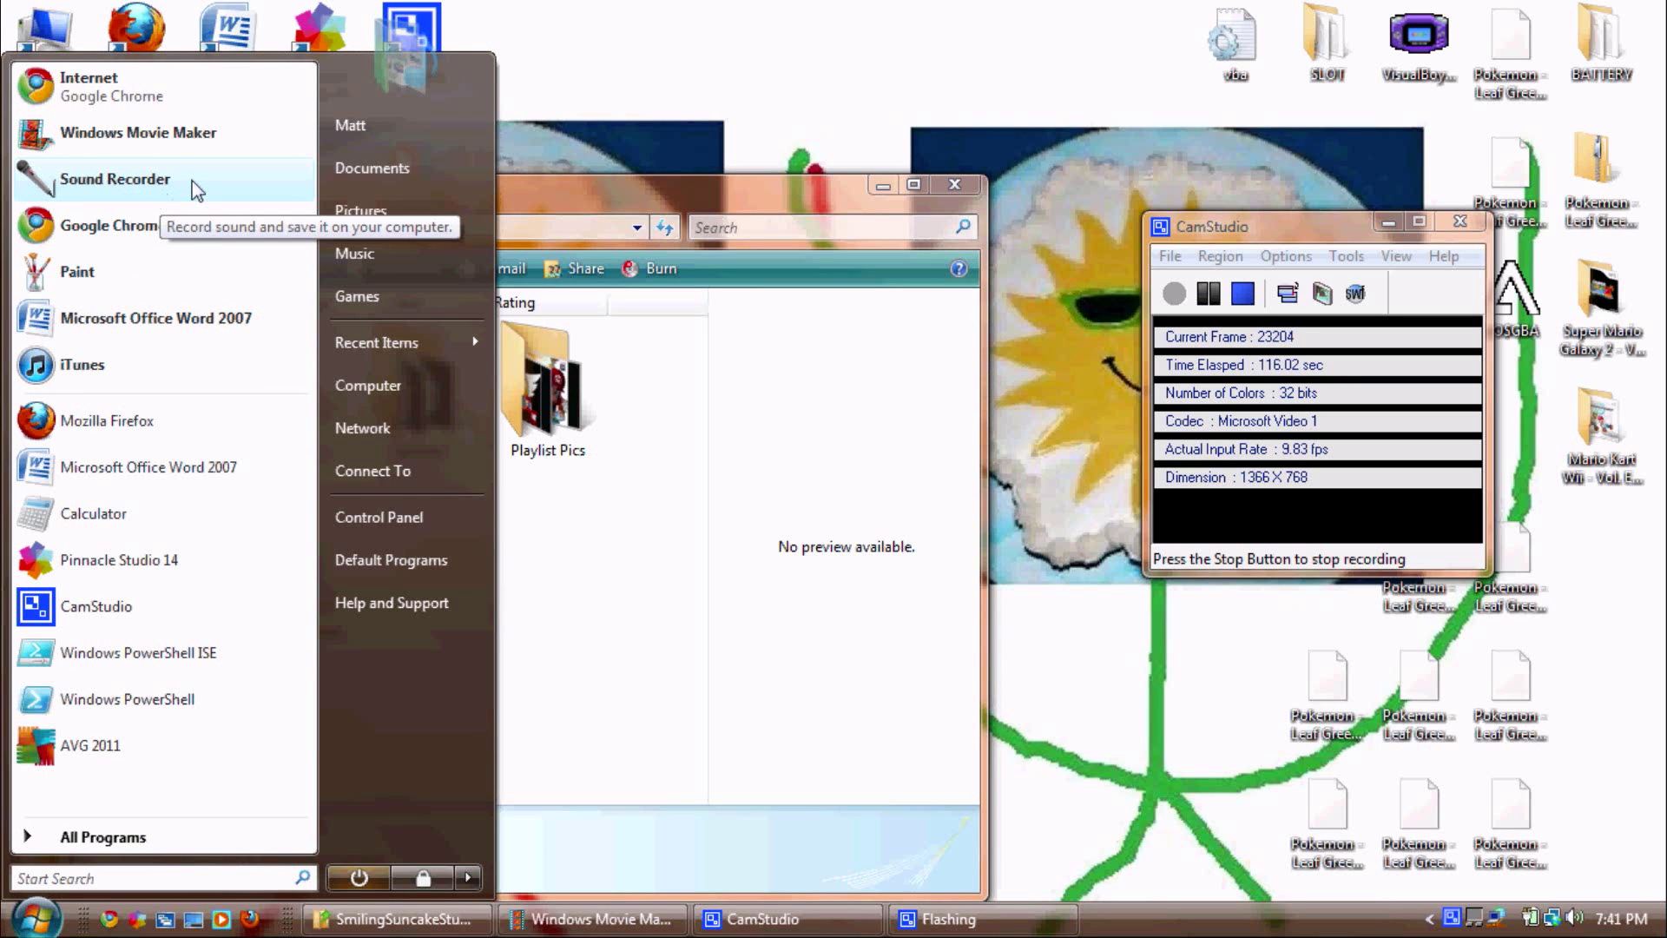
pyautogui.click(757, 446)
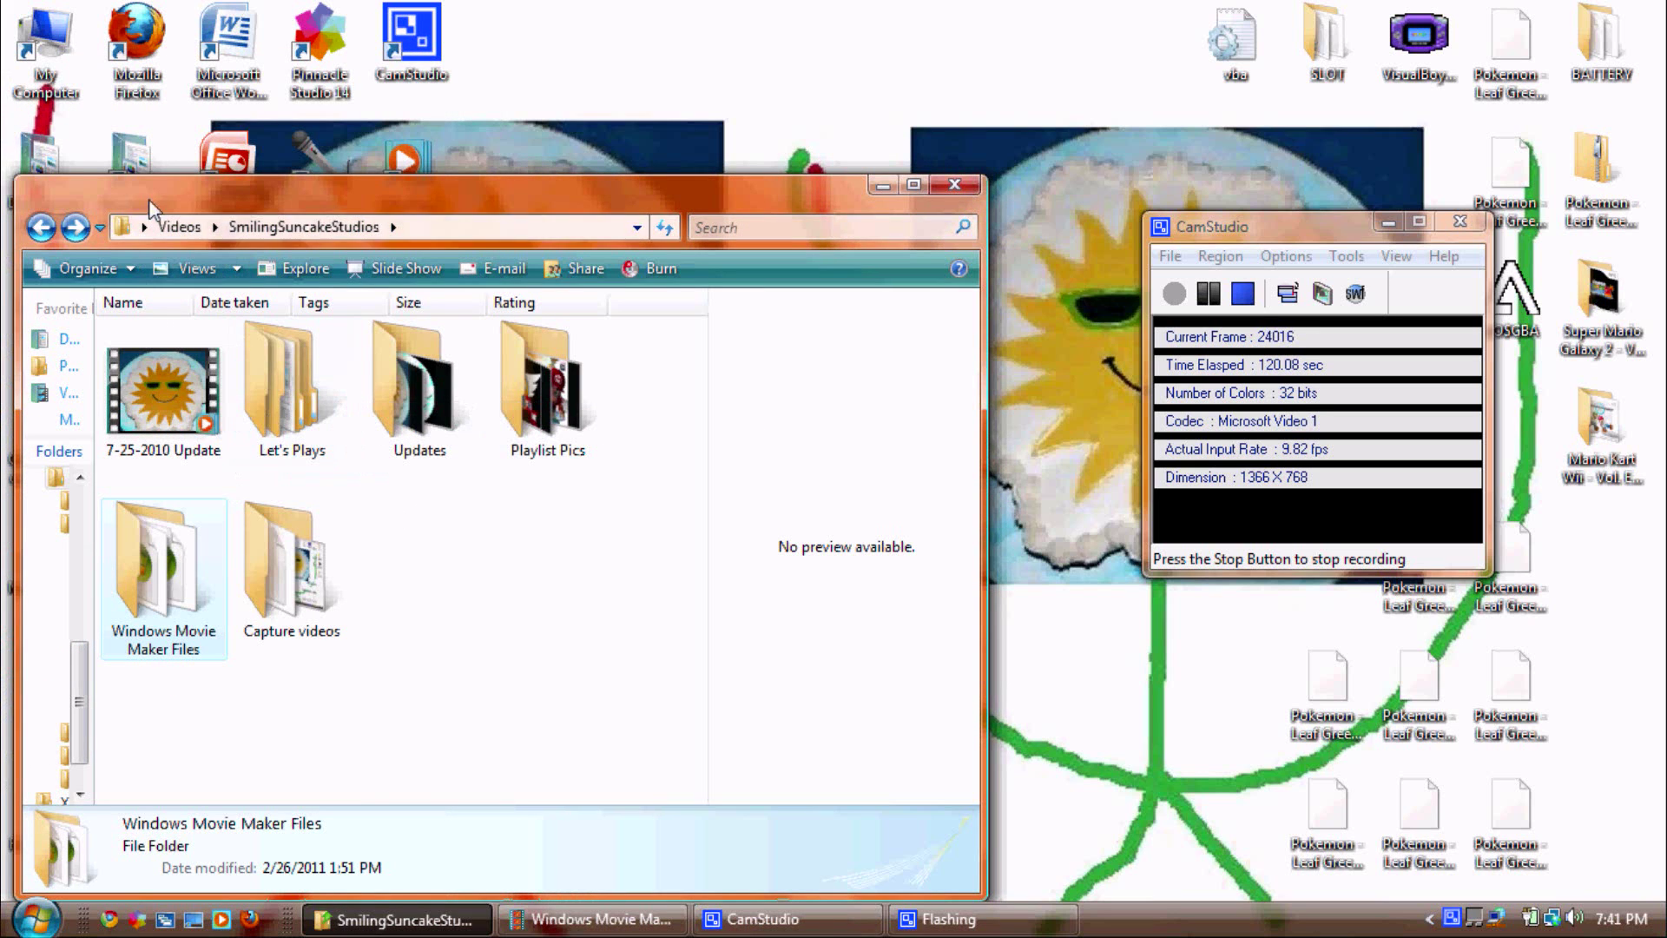
pyautogui.click(589, 921)
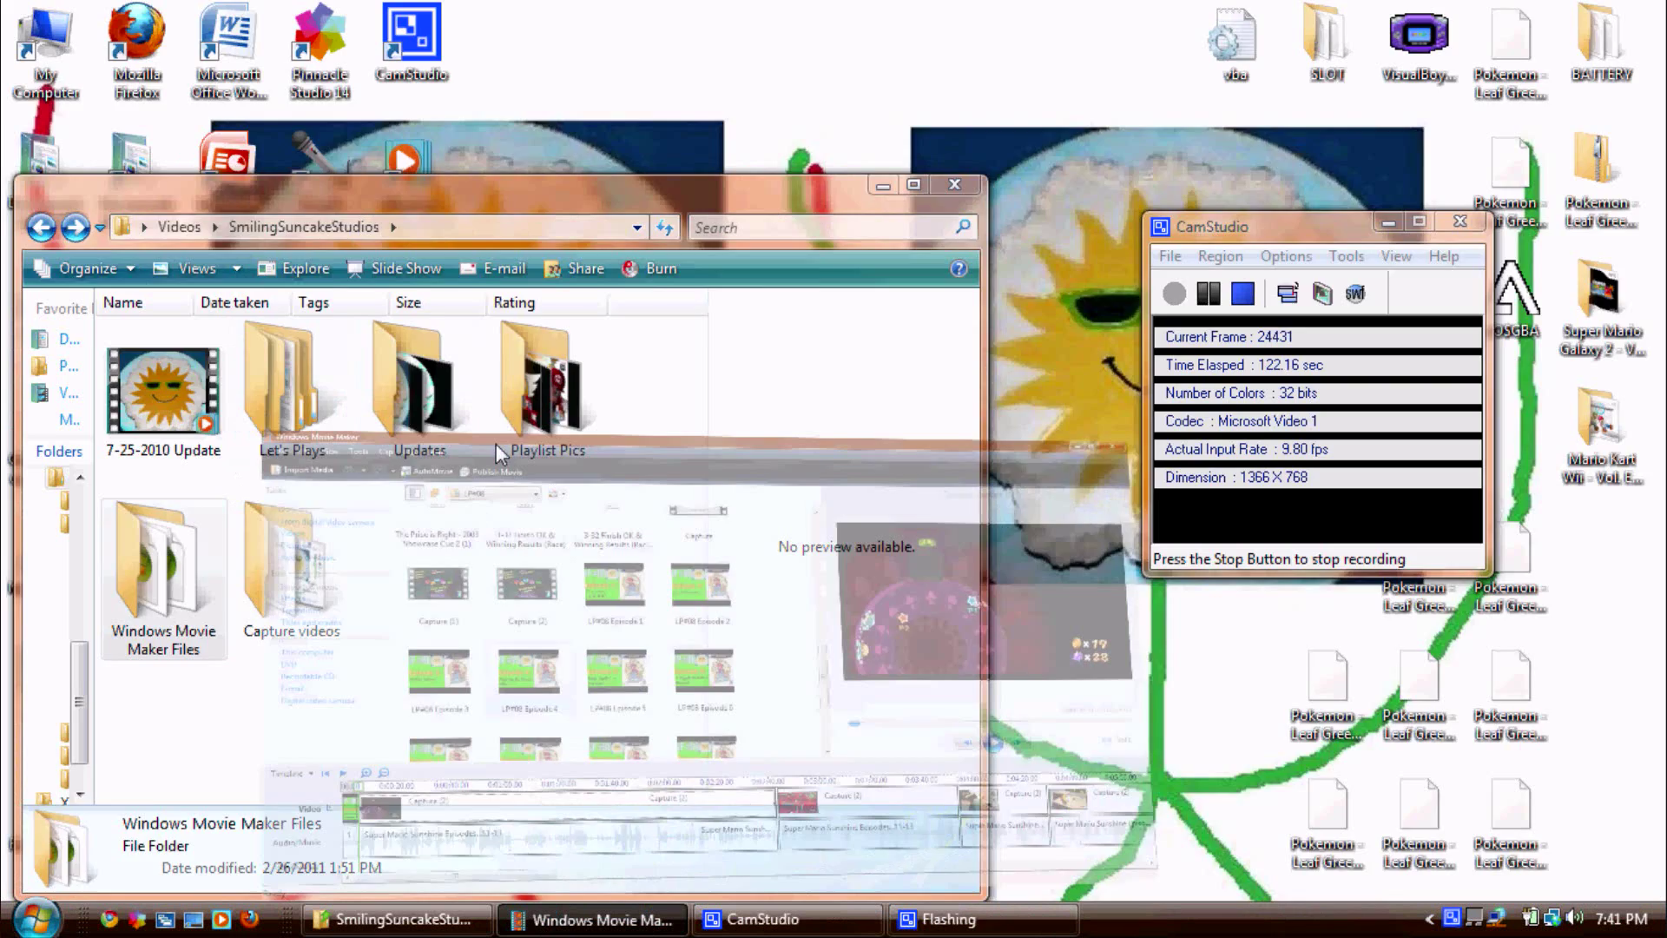
# - Play the Capture source video in the preview, jumping to about 2:15 before pausing
pyautogui.scroll(5, 642, 512)
pyautogui.scroll(-3, 663, 501)
pyautogui.scroll(5, 659, 469)
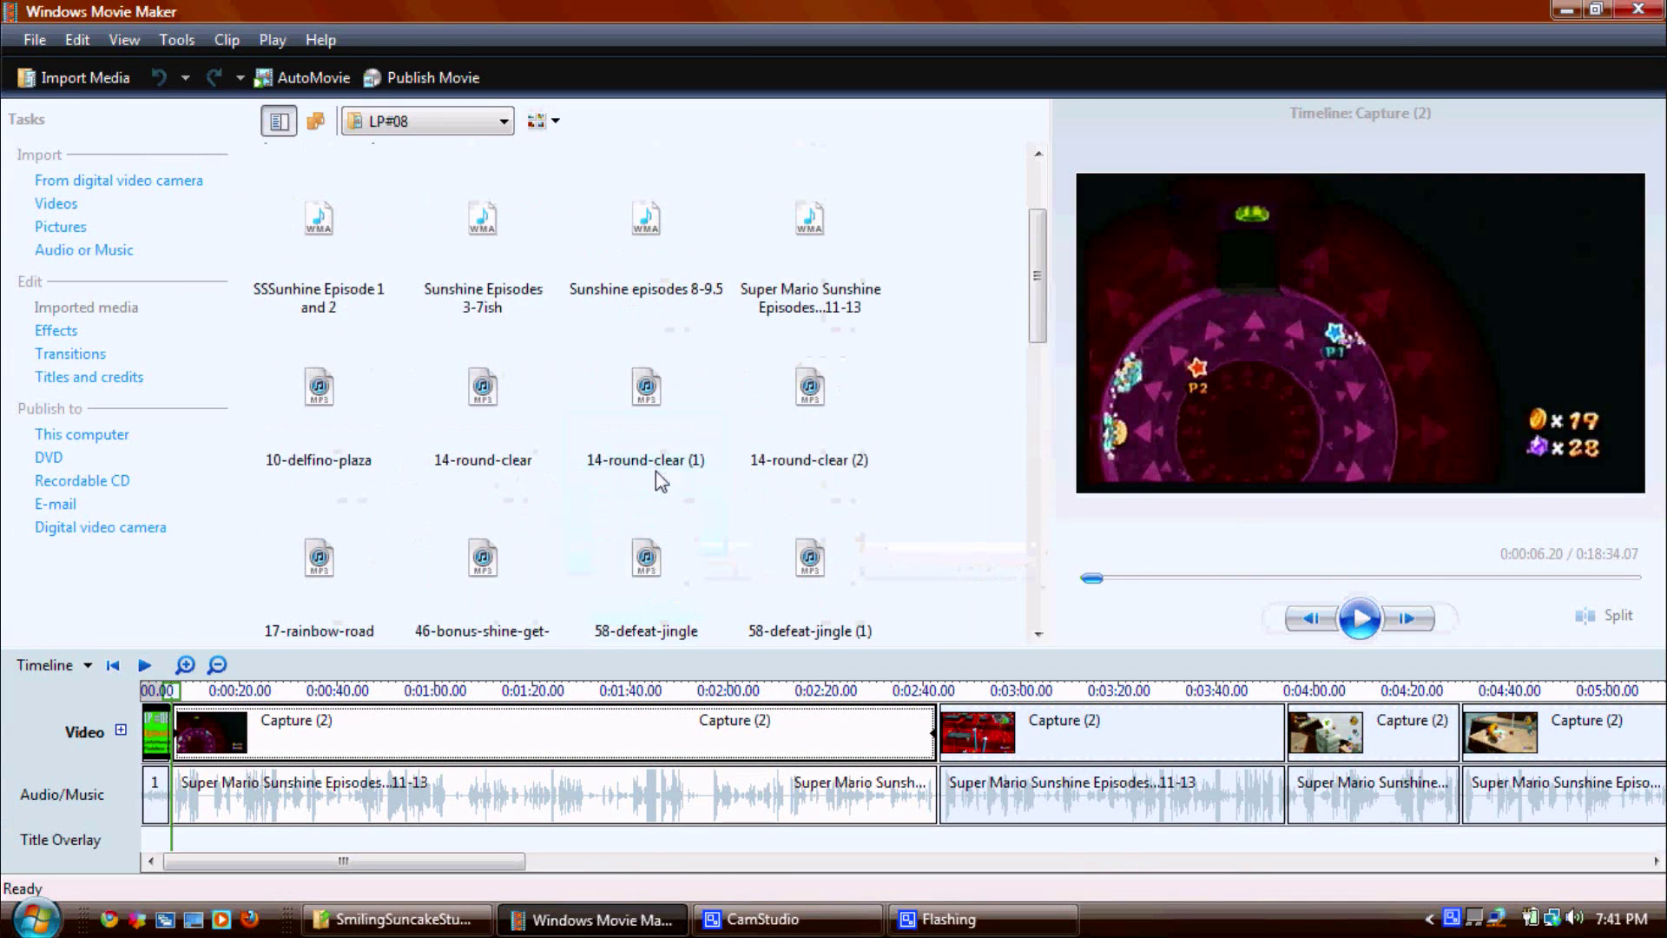
pyautogui.scroll(-4, 662, 440)
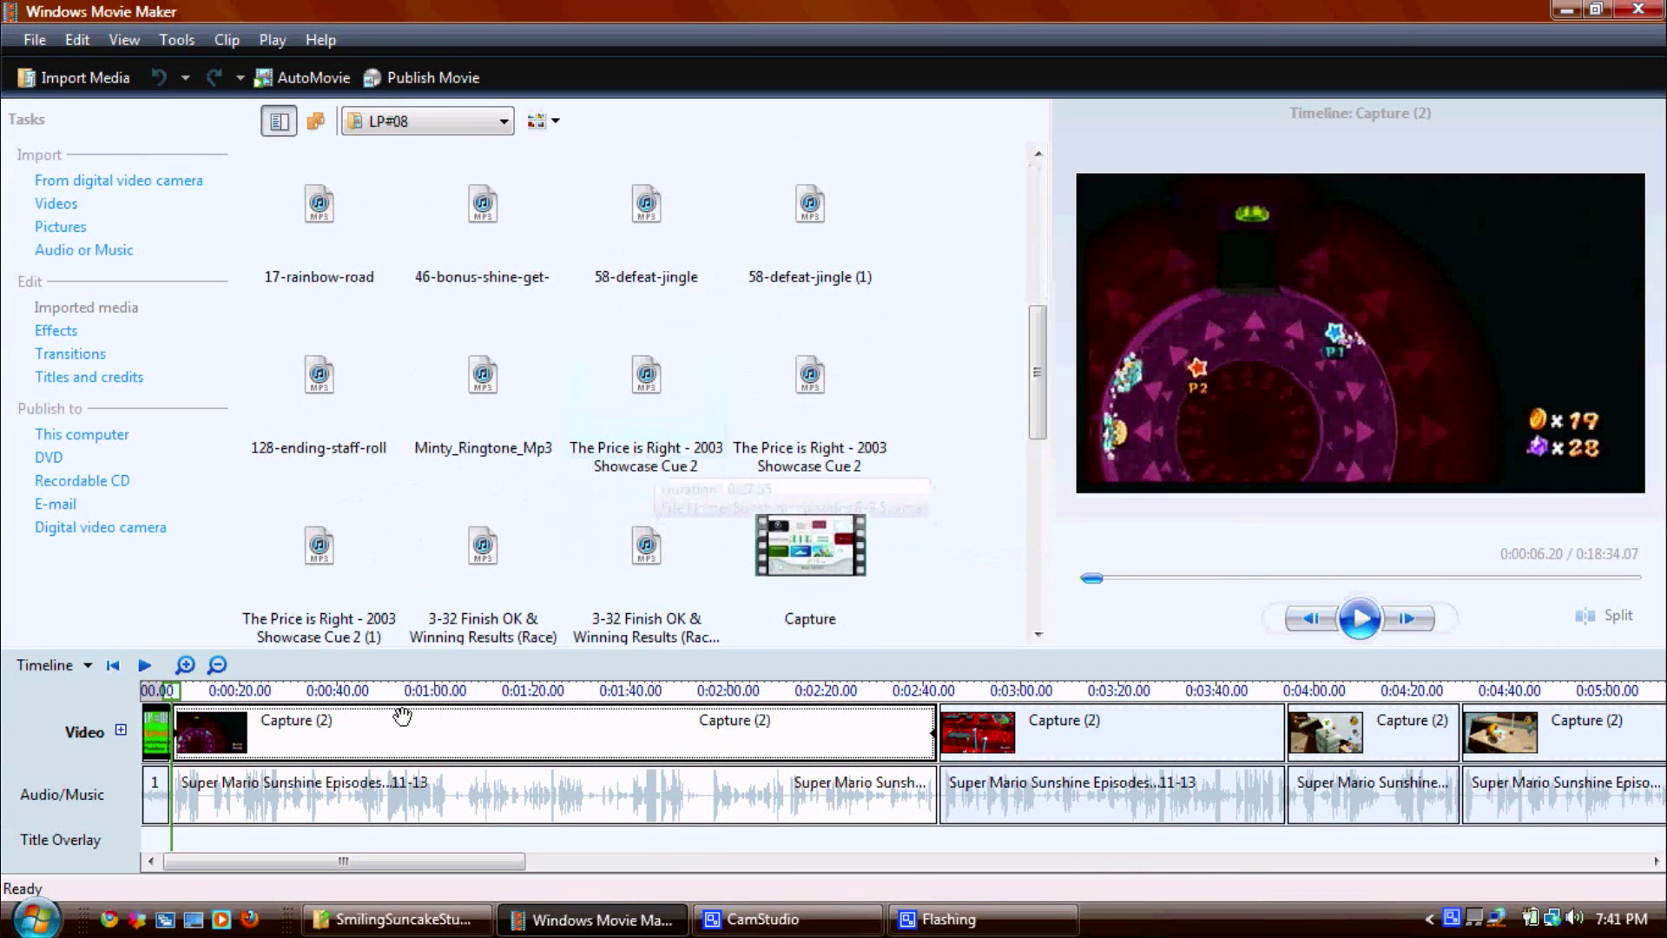
pyautogui.scroll(-2, 565, 565)
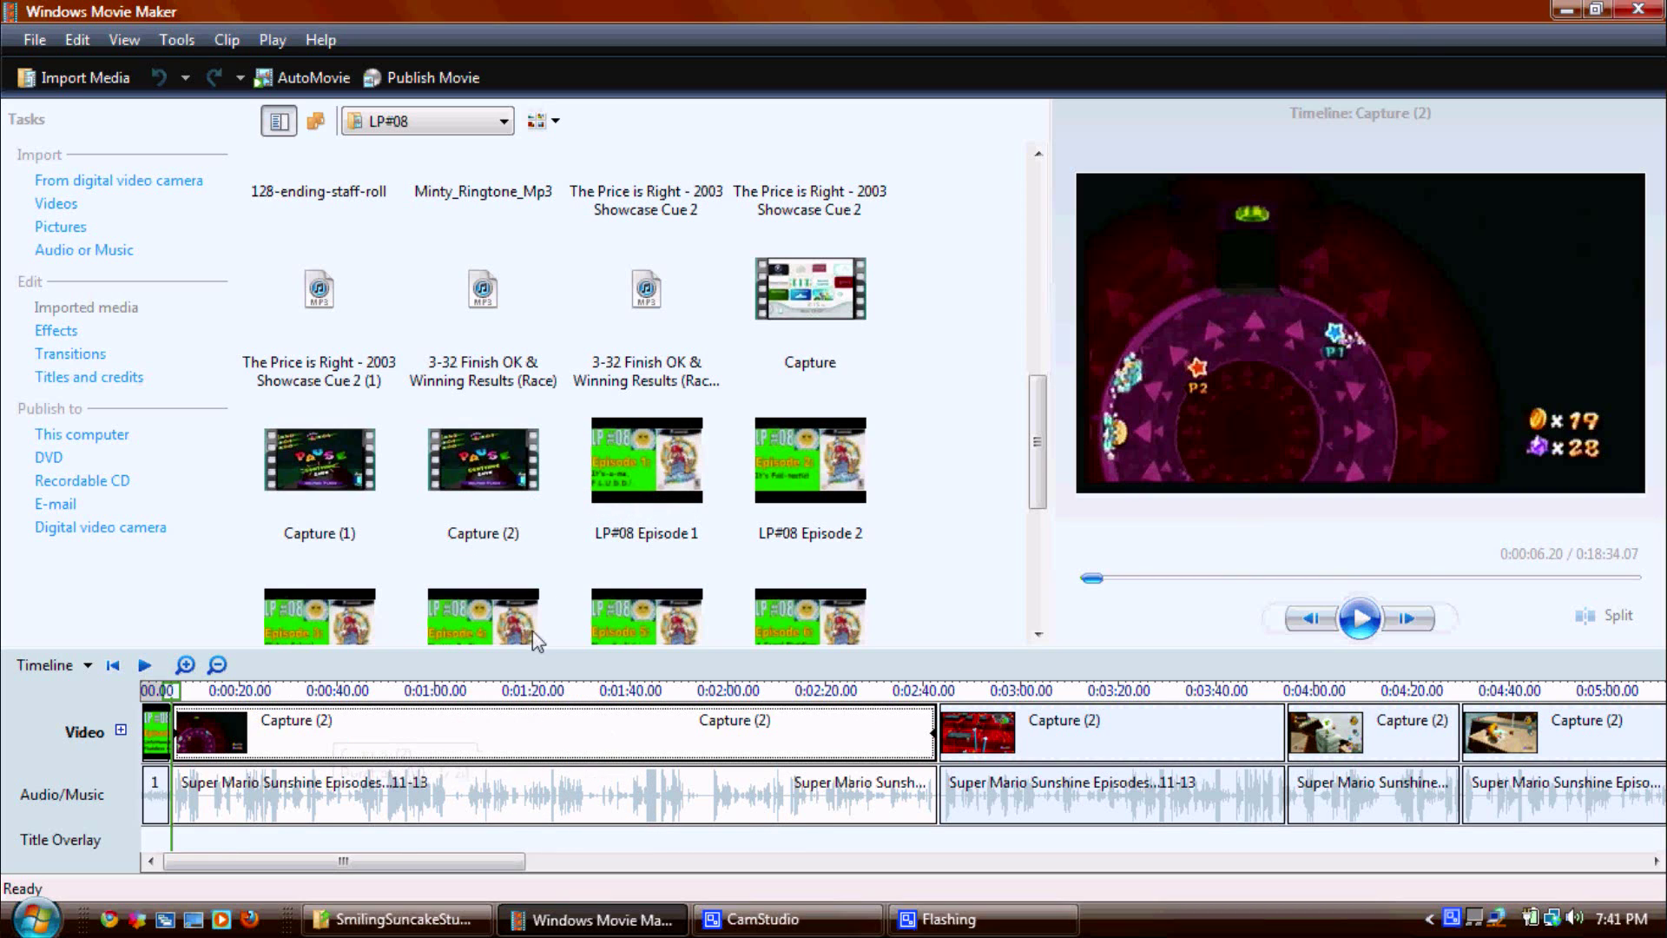
pyautogui.click(815, 312)
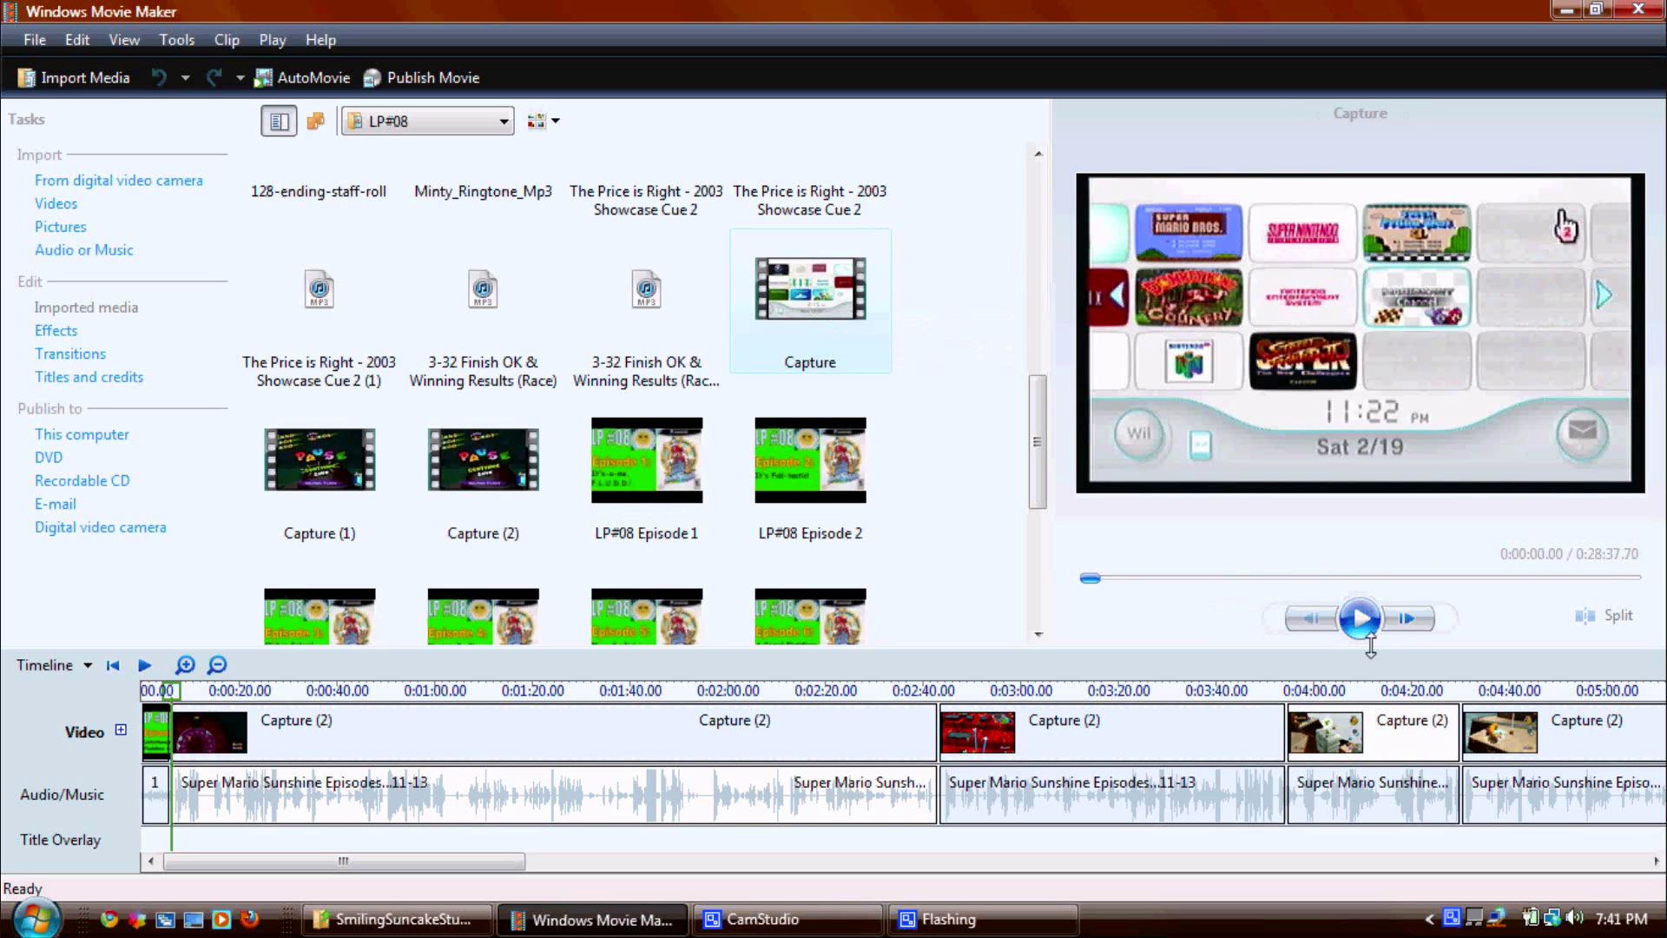
pyautogui.click(1360, 618)
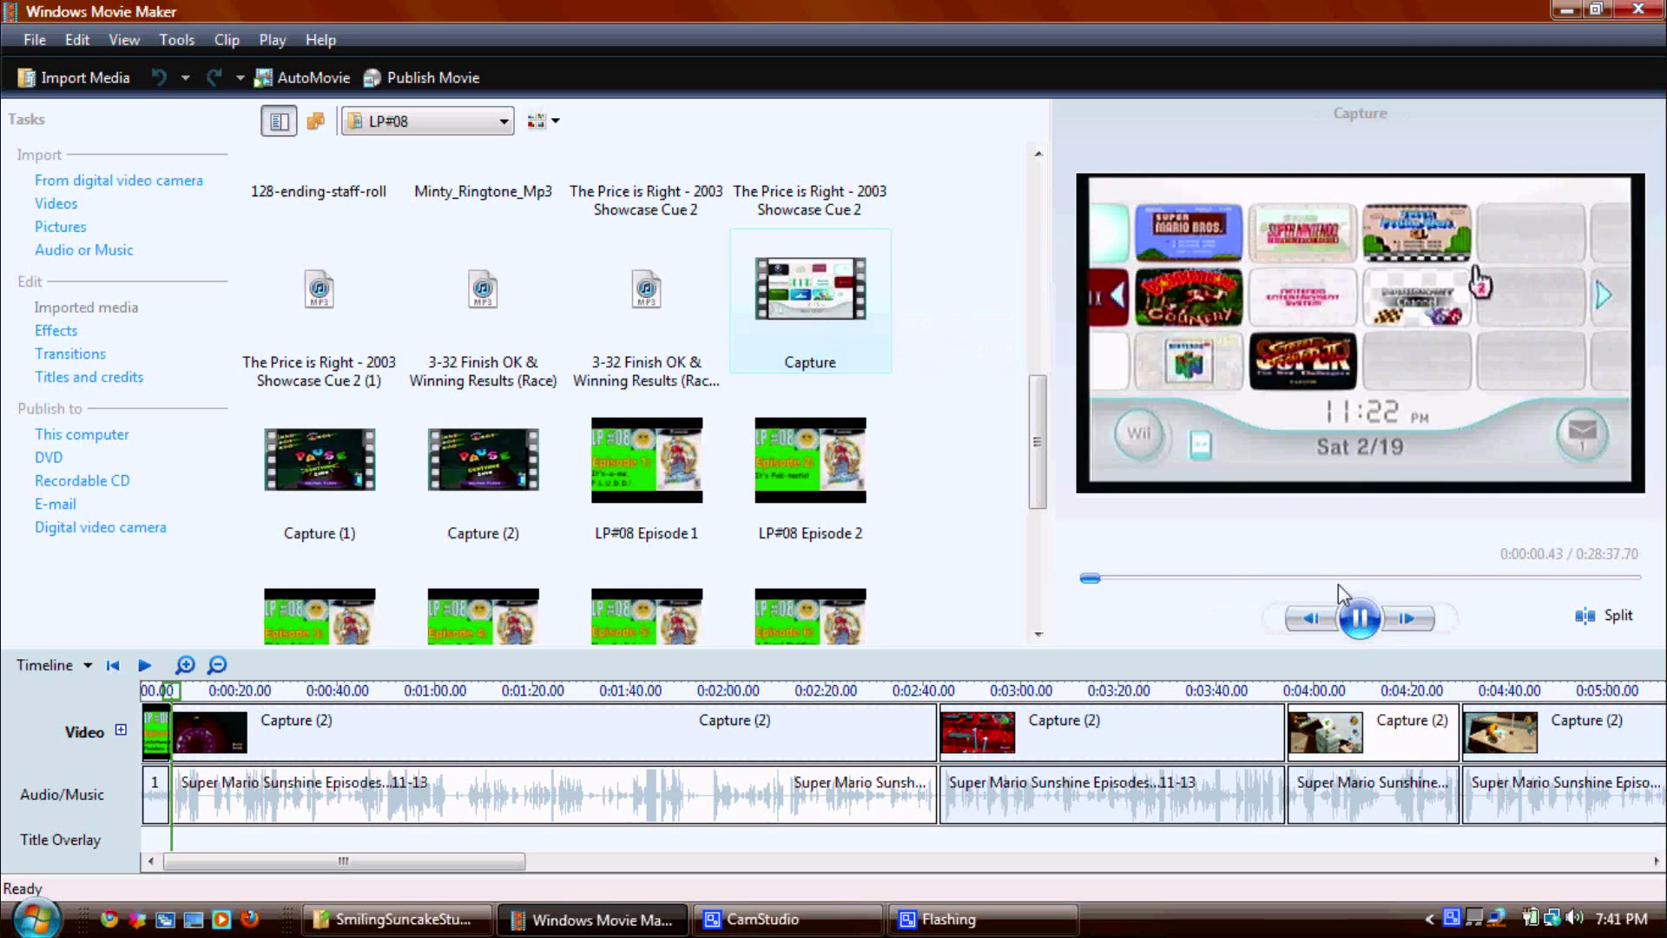
pyautogui.click(1344, 577)
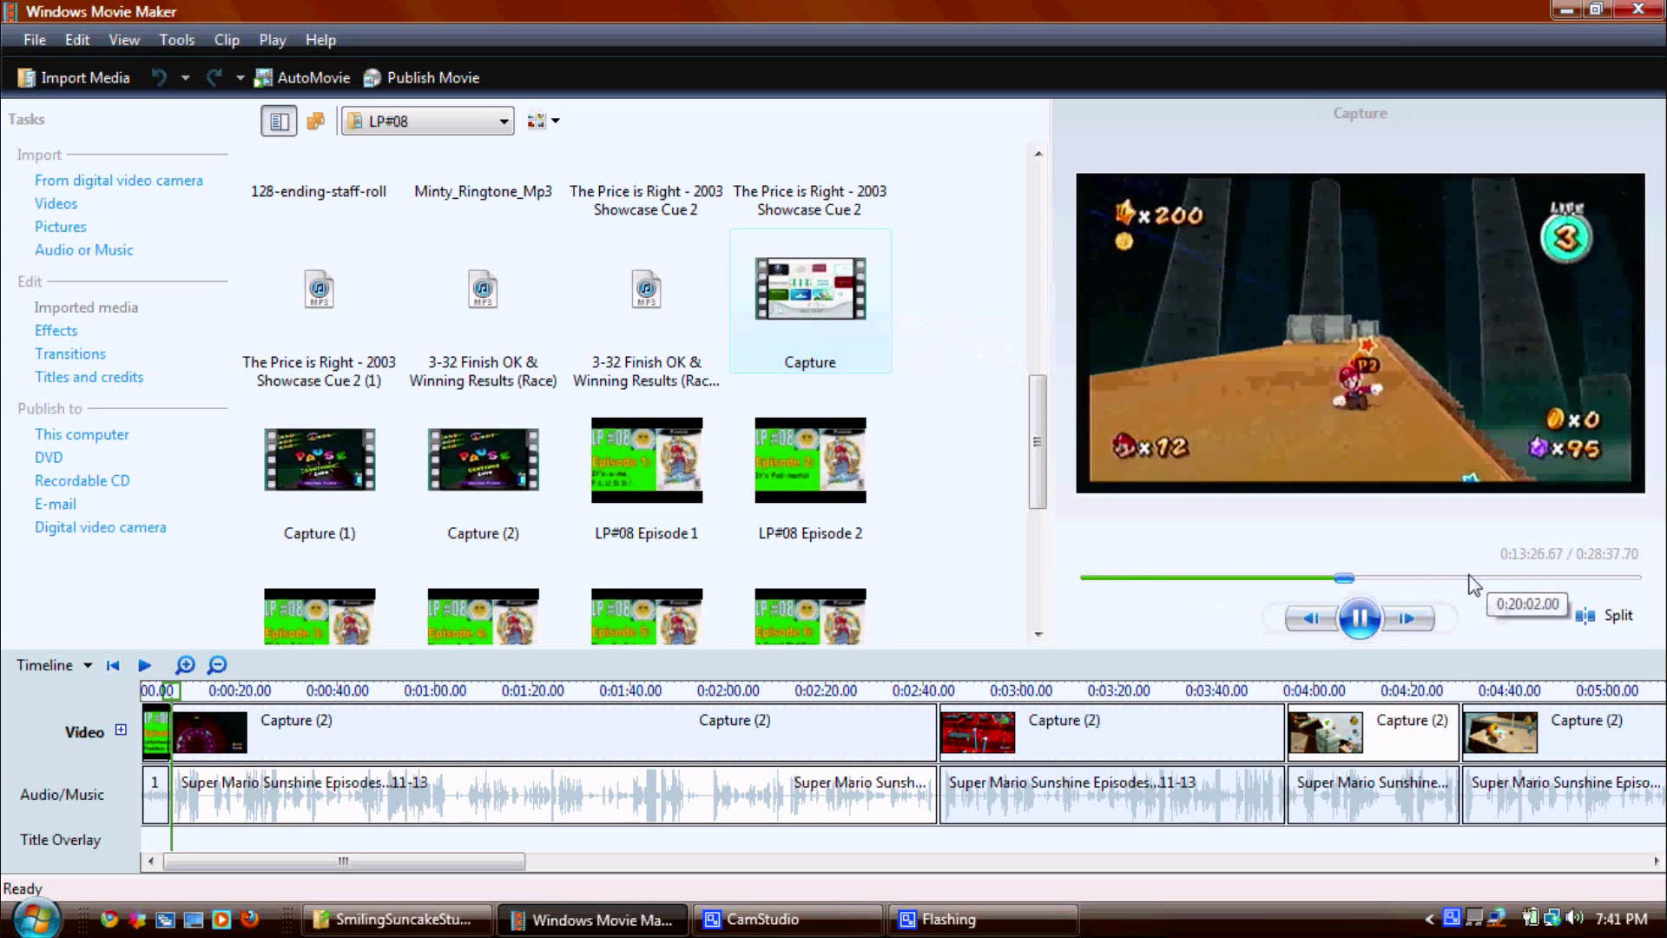
pyautogui.click(1132, 576)
pyautogui.click(1362, 629)
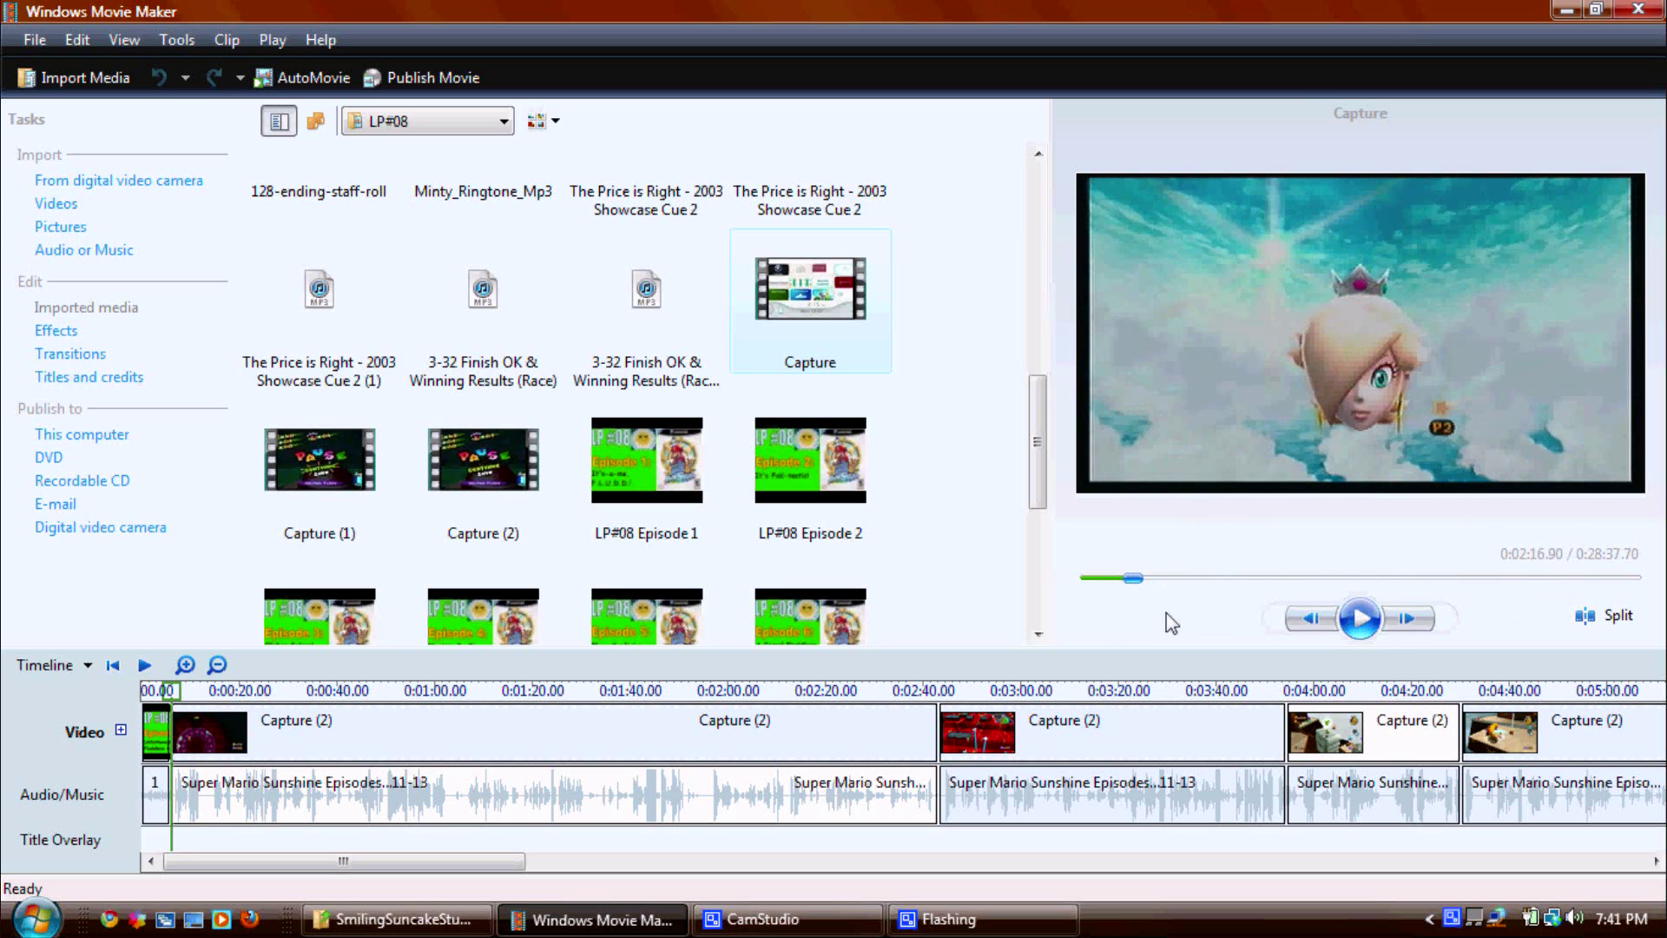
# - Skim the Capture preview toward its end, stopping at 0:28:18 on the dice and pipe scene
pyautogui.moveTo(1121, 586)
pyautogui.mouseDown()
pyautogui.moveTo(1090, 582)
pyautogui.moveTo(1395, 590)
pyautogui.moveTo(1112, 592)
pyautogui.mouseUp()
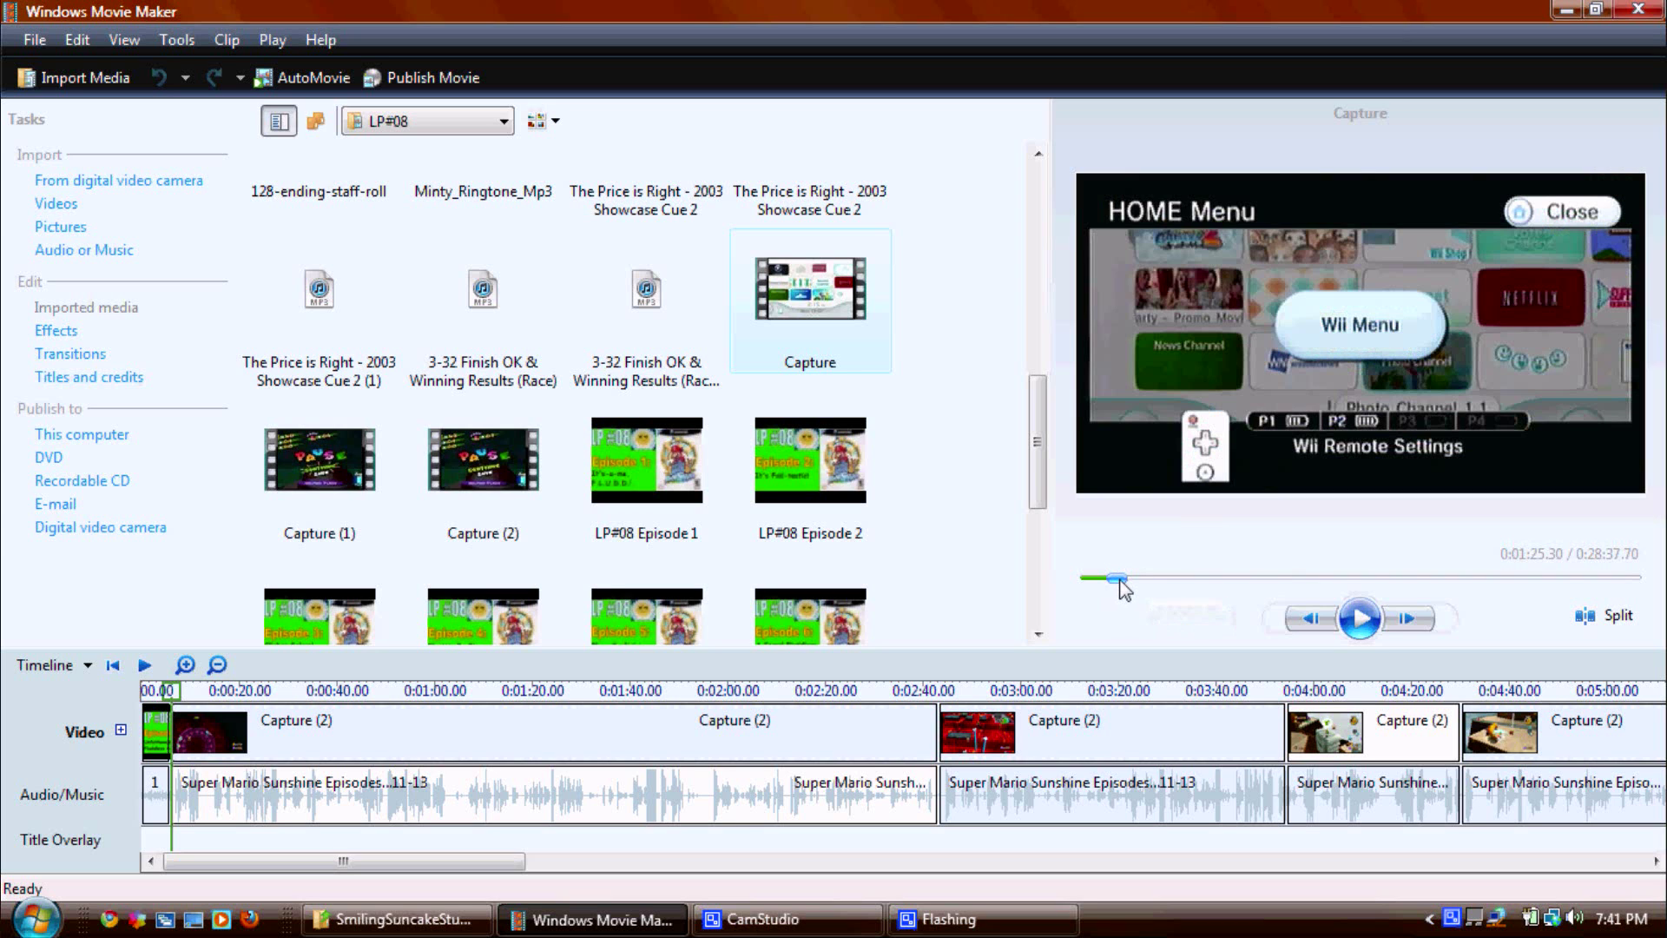
pyautogui.moveTo(1124, 589); pyautogui.dragTo(1637, 584)
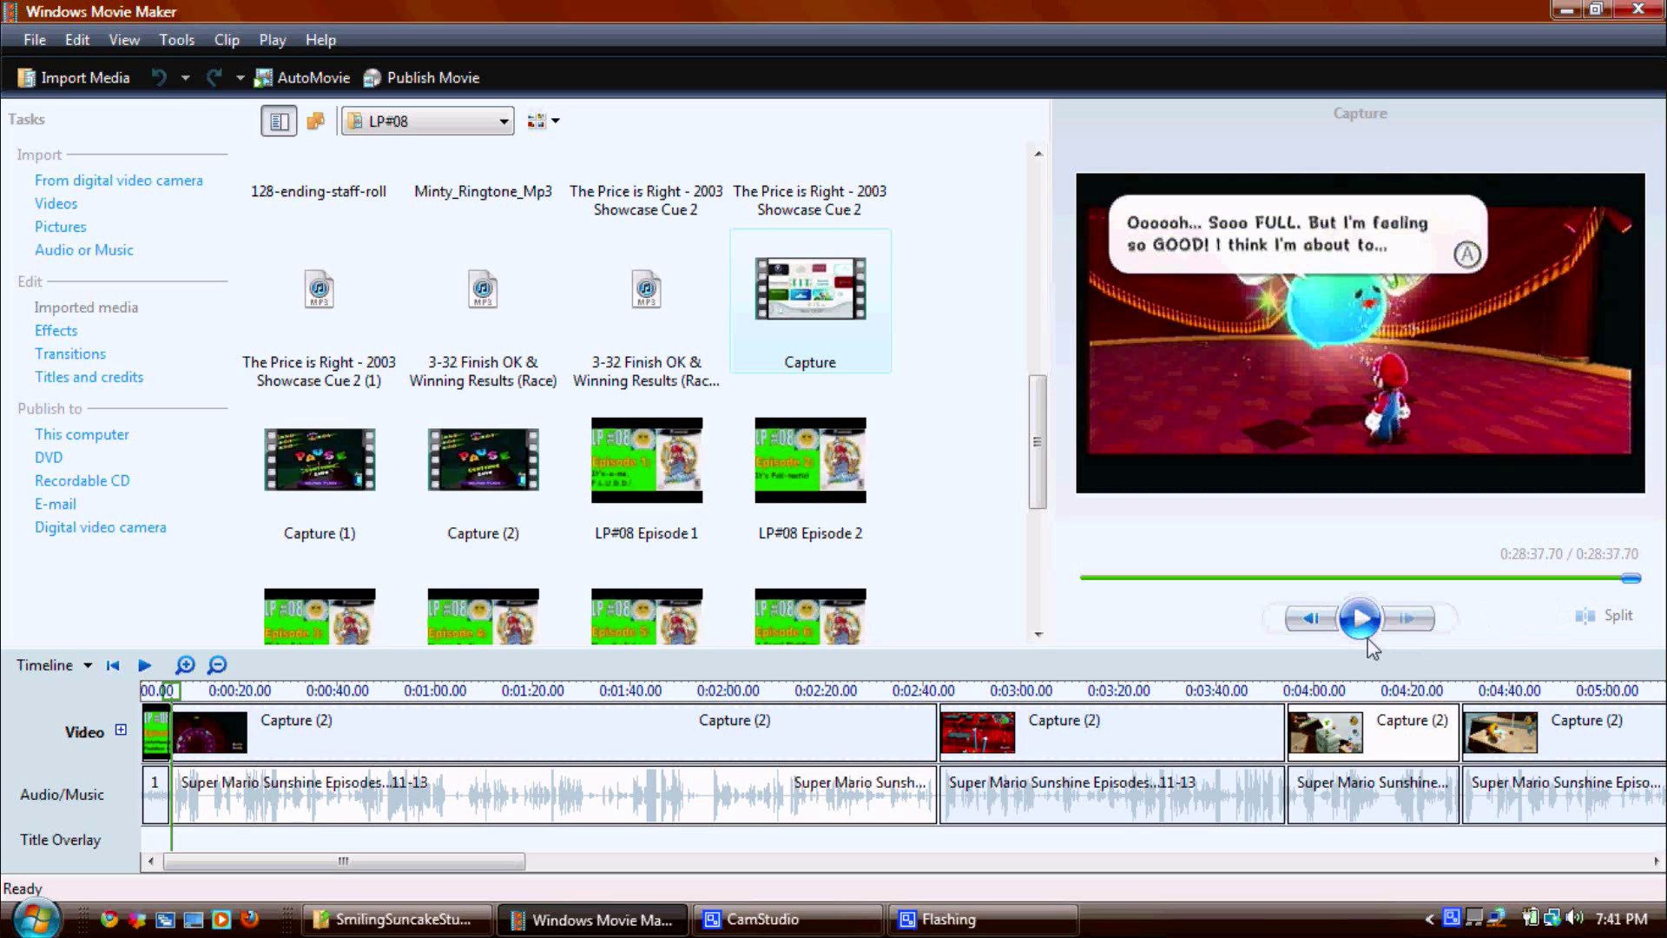
pyautogui.click(1629, 577)
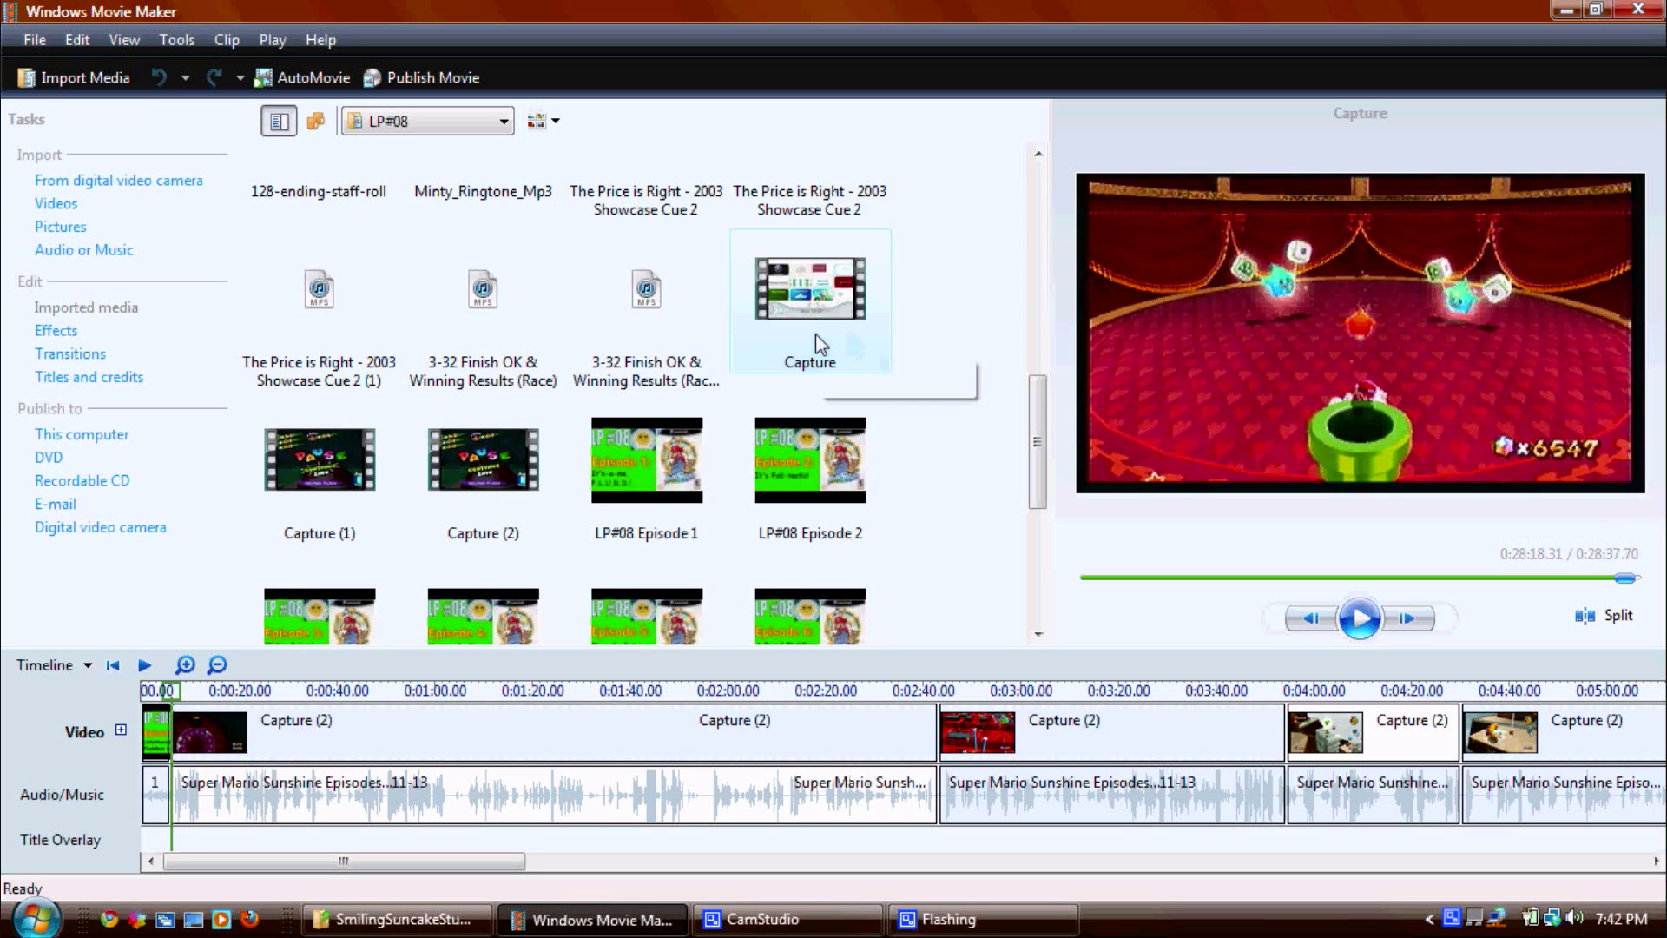
# - Place the Capture video at the start of the video track and zoom the timeline out
pyautogui.moveTo(801, 289); pyautogui.dragTo(179, 732)
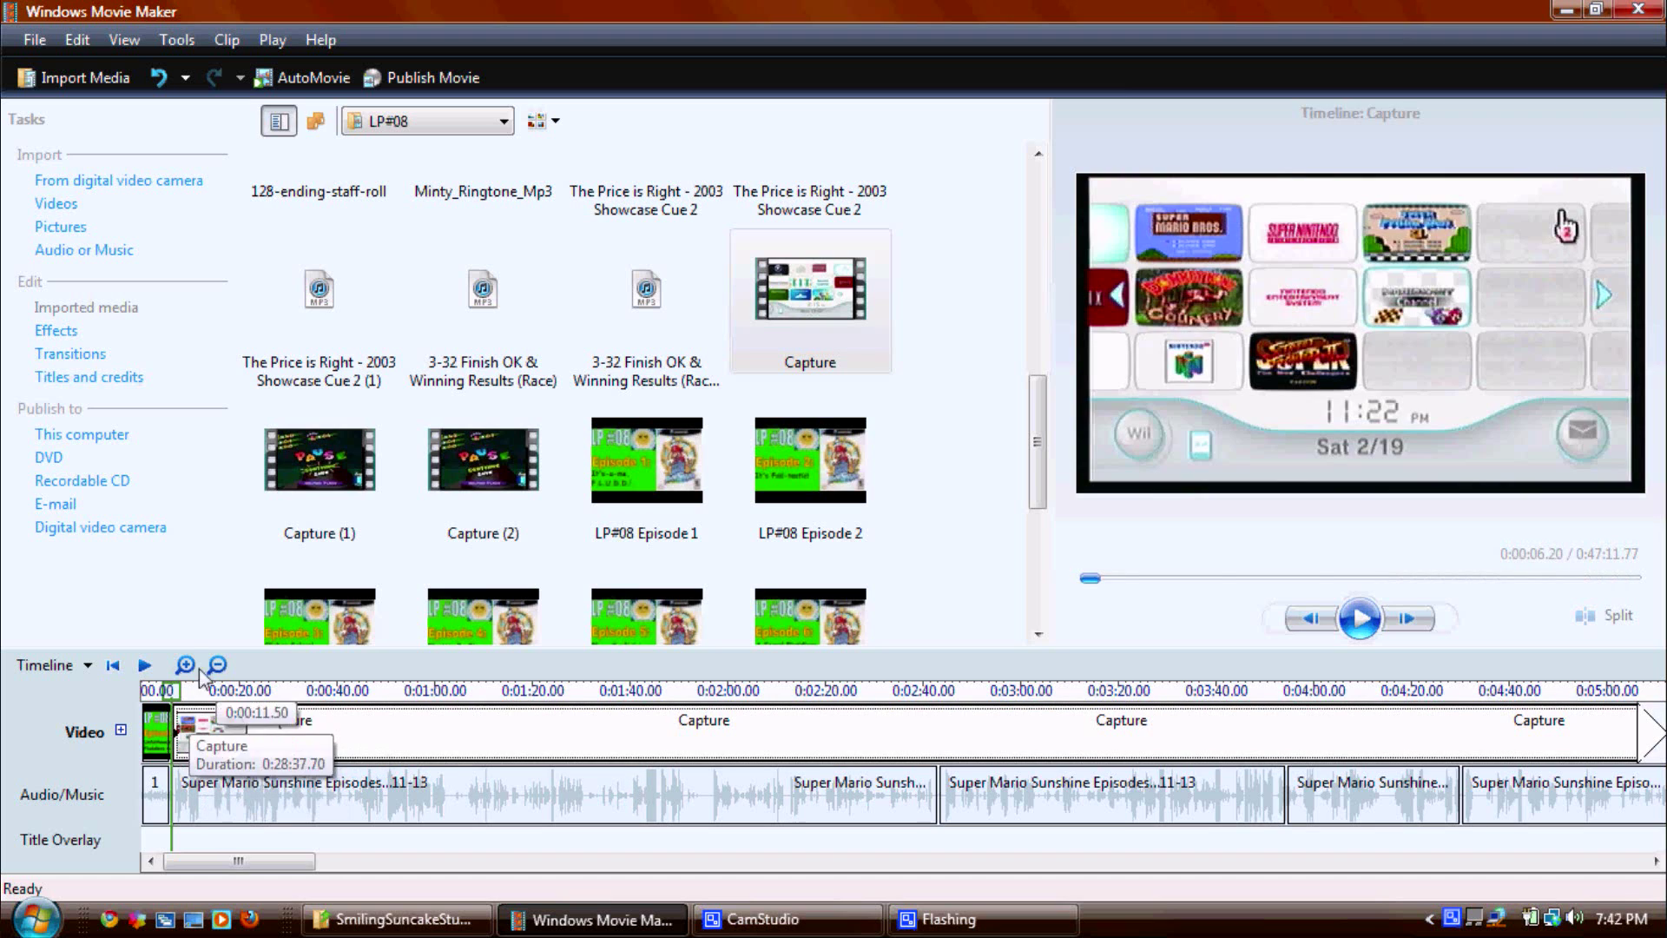
pyautogui.scroll(6, 533, 542)
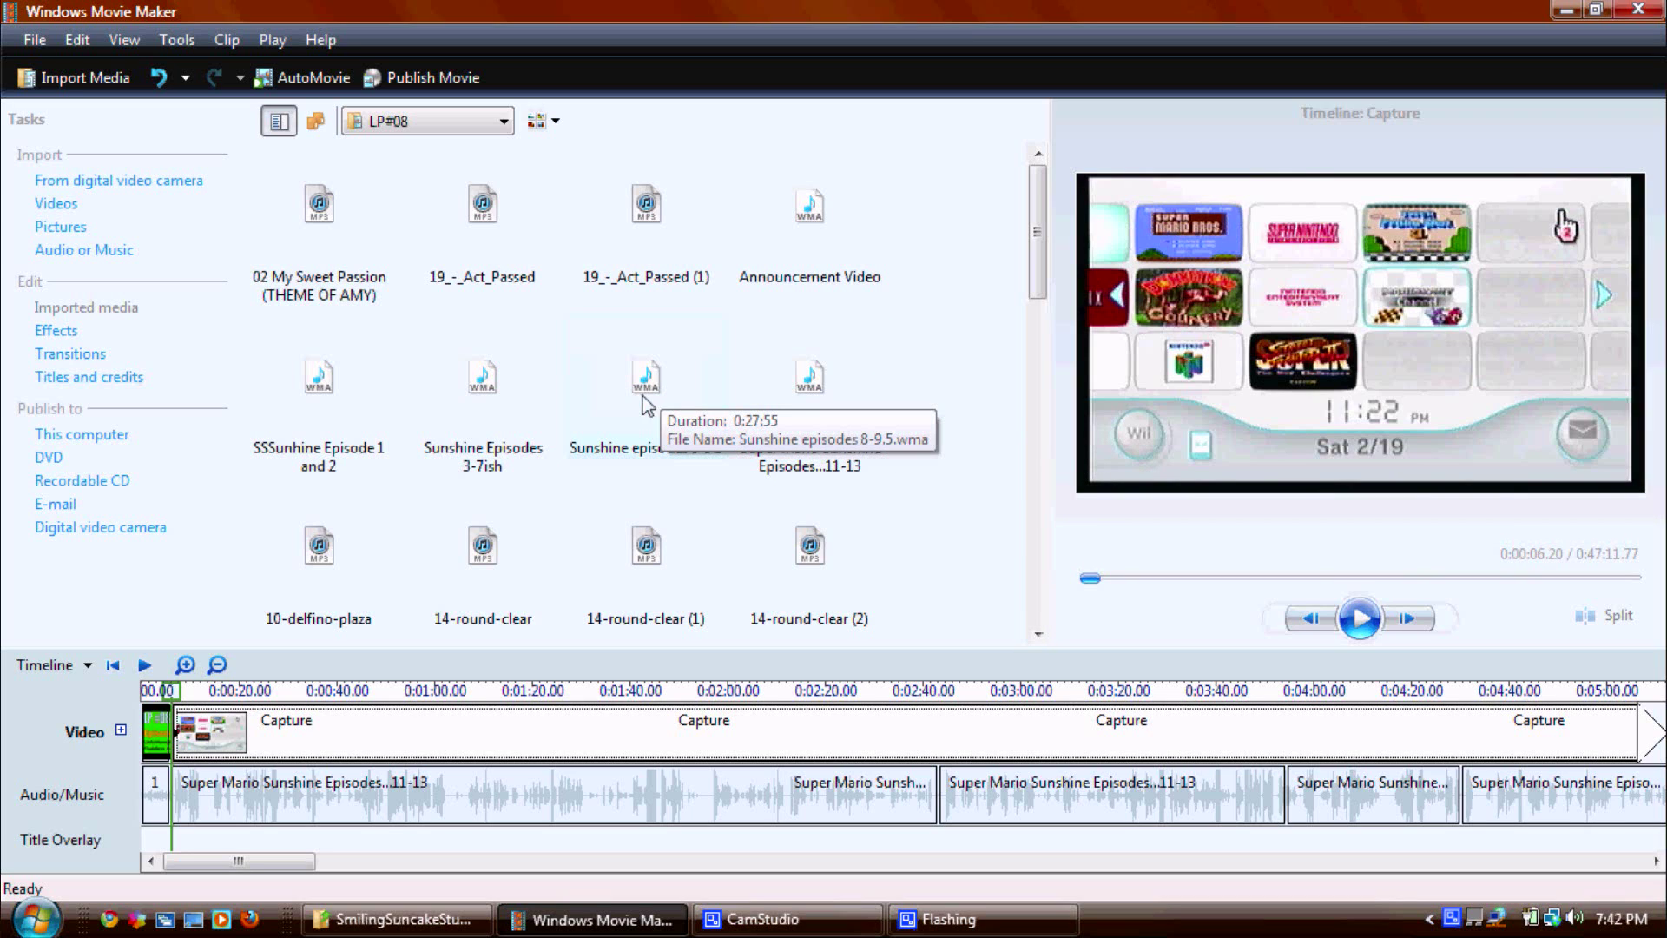
pyautogui.click(228, 669)
pyautogui.click(227, 669)
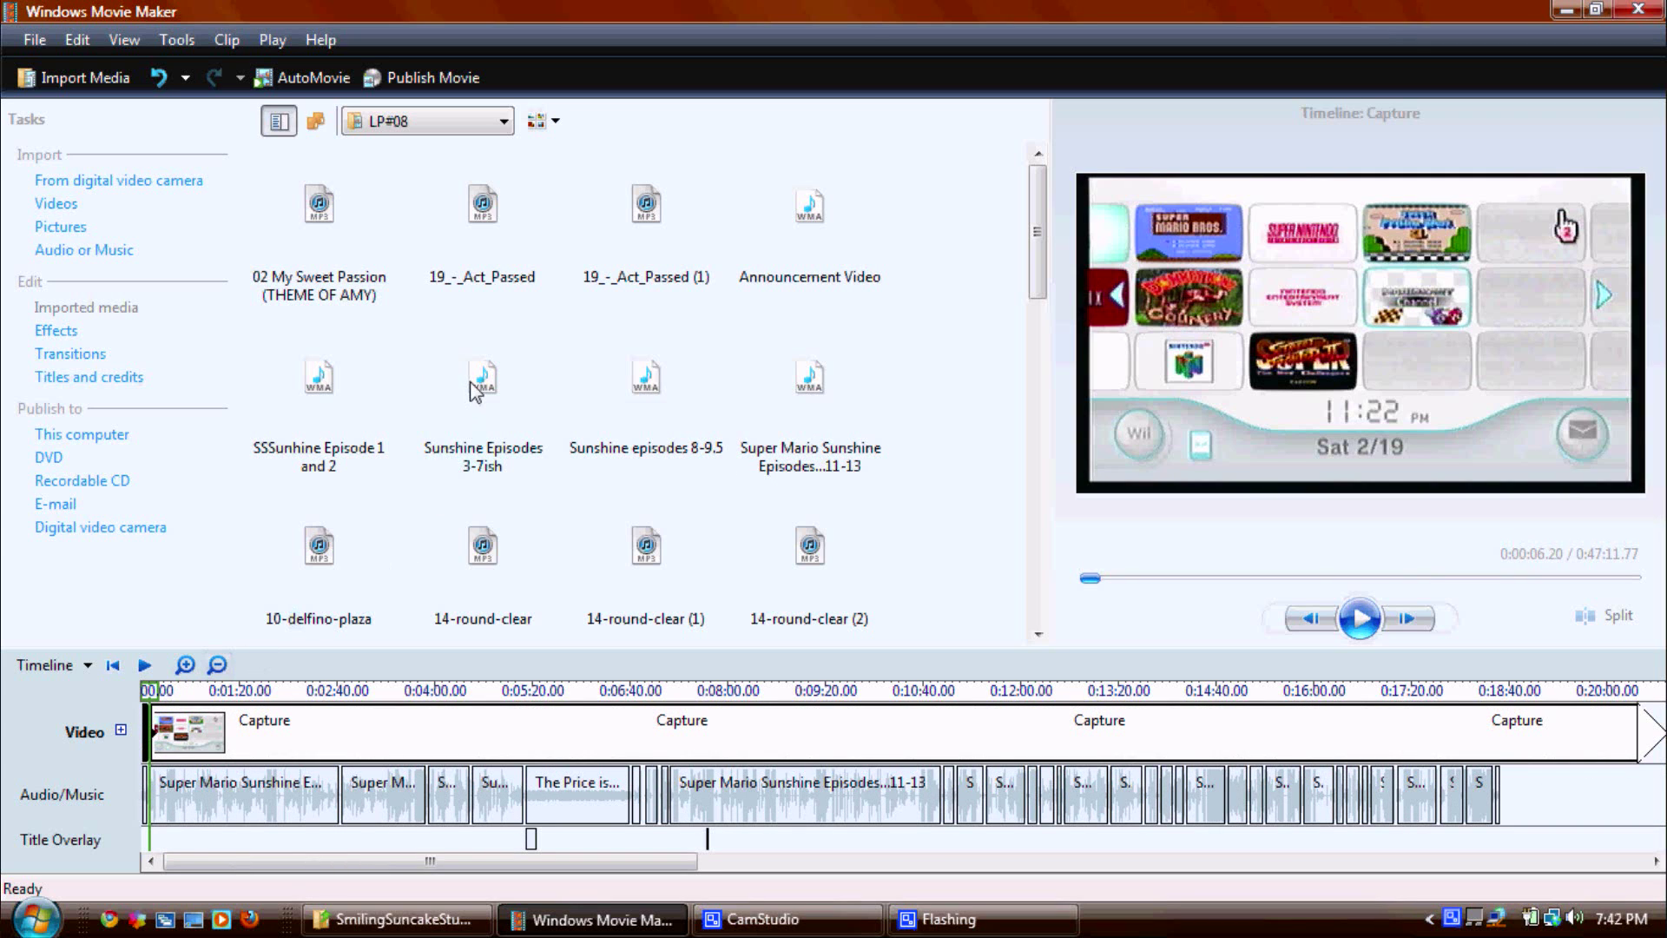
# - Add Sunshine Episodes 3-7ish to the audio track, trim it to about 11 minutes, and start it at 0:00
pyautogui.moveTo(475, 390); pyautogui.dragTo(1555, 786)
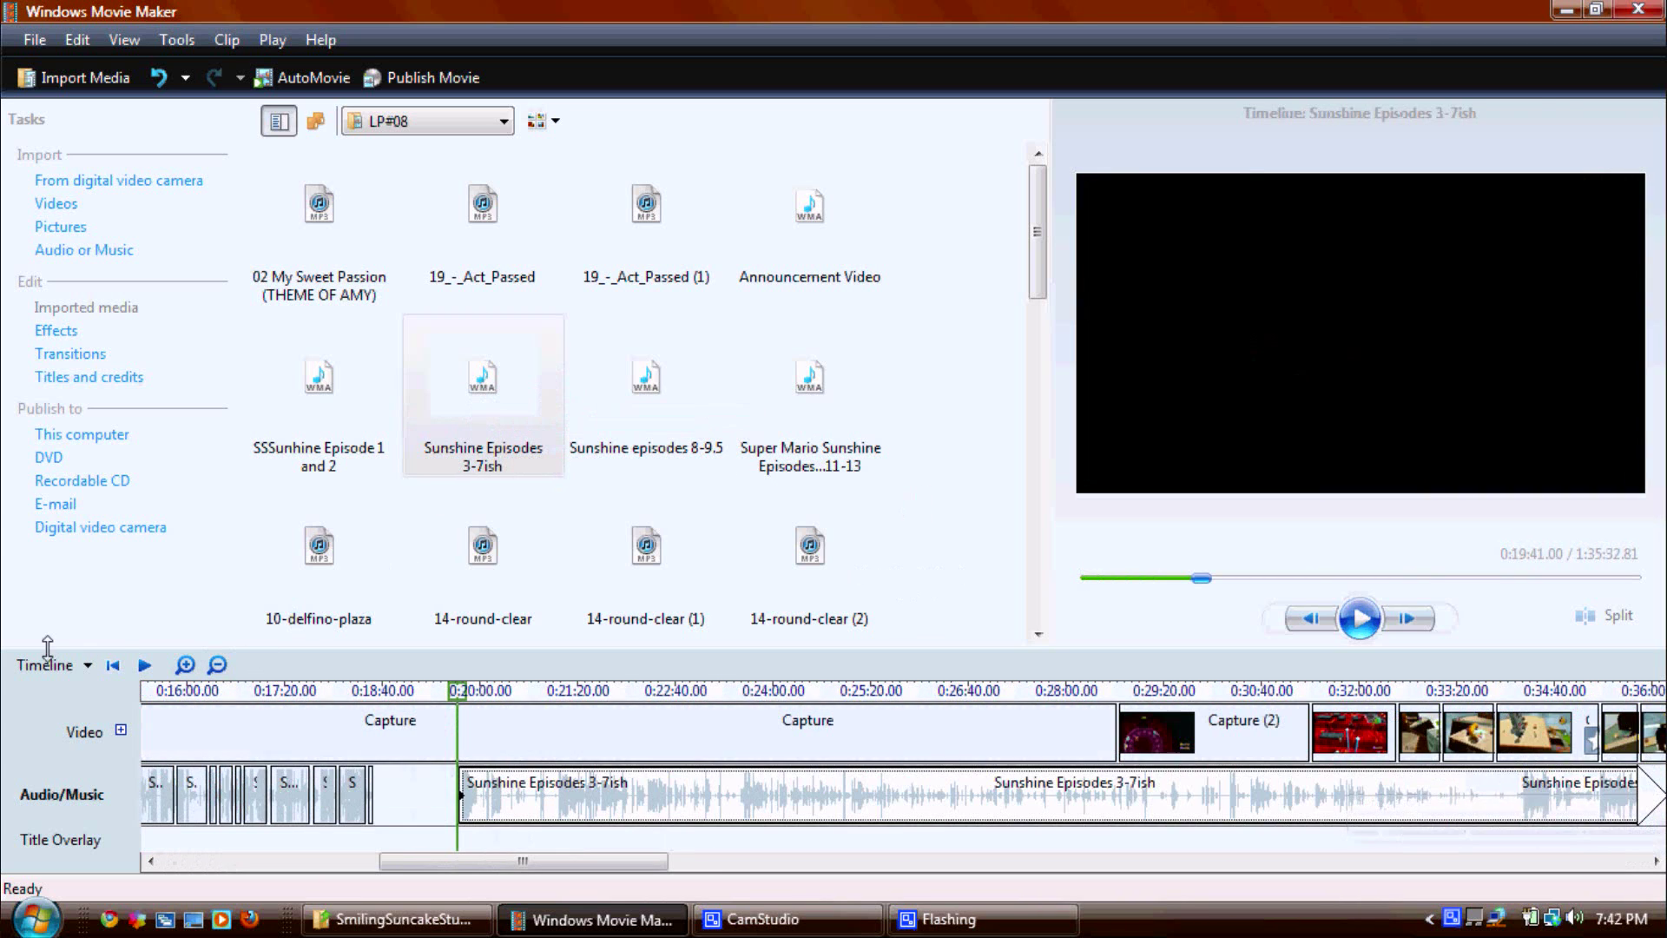
pyautogui.click(217, 665)
pyautogui.click(217, 665)
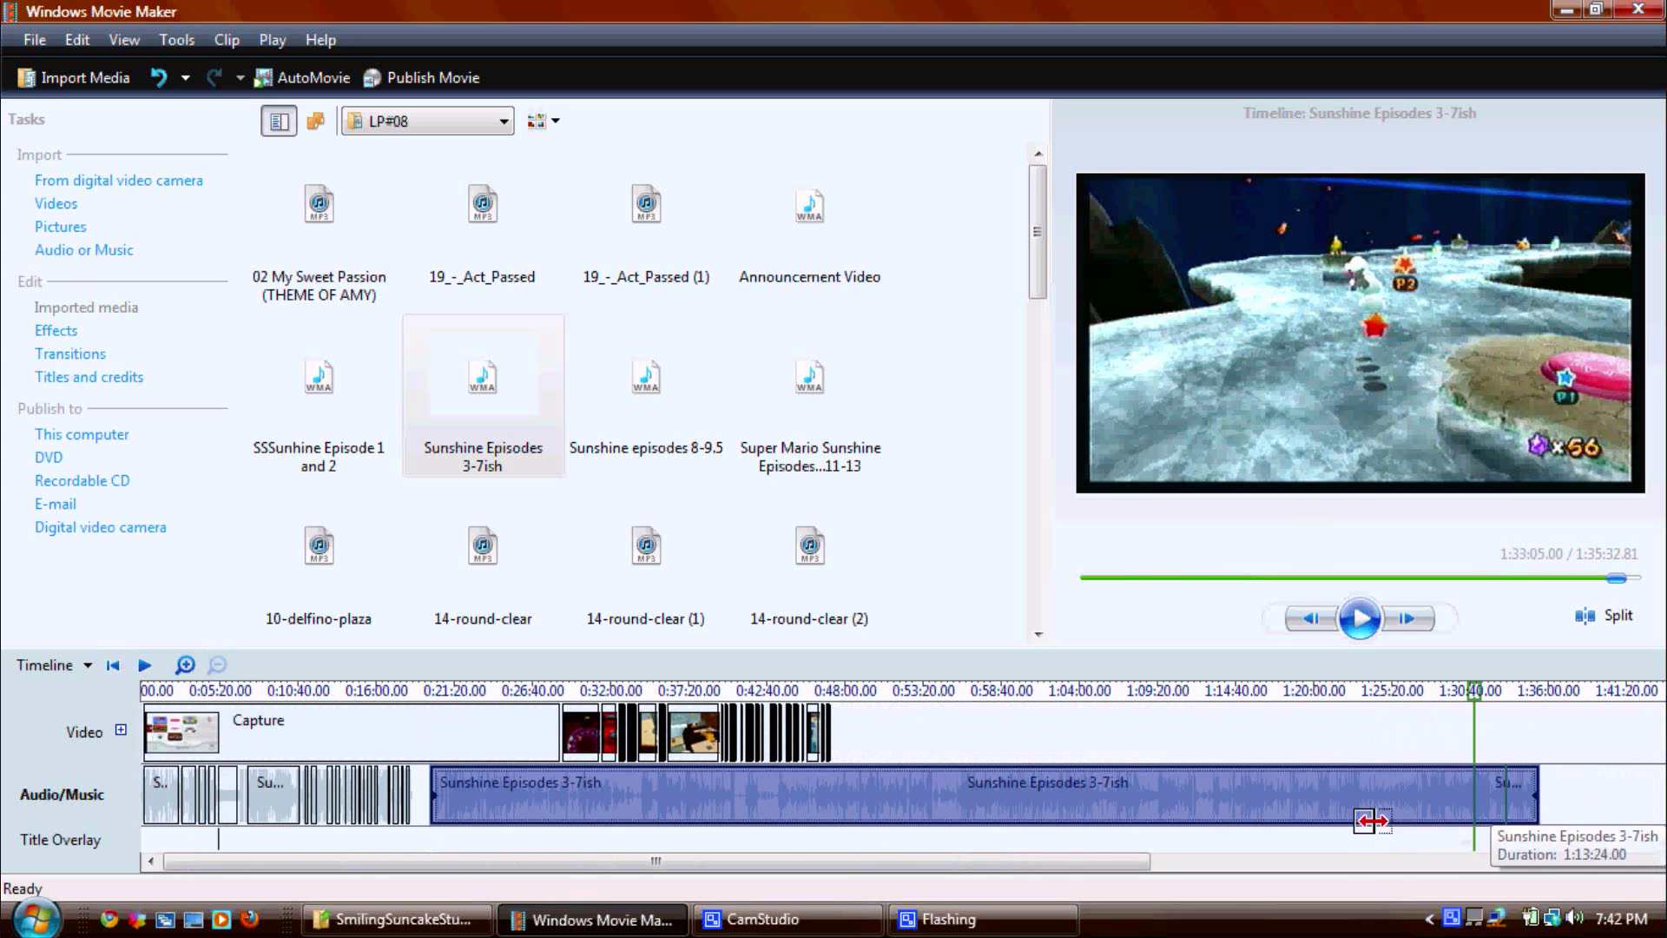
pyautogui.moveTo(1371, 820); pyautogui.dragTo(597, 820)
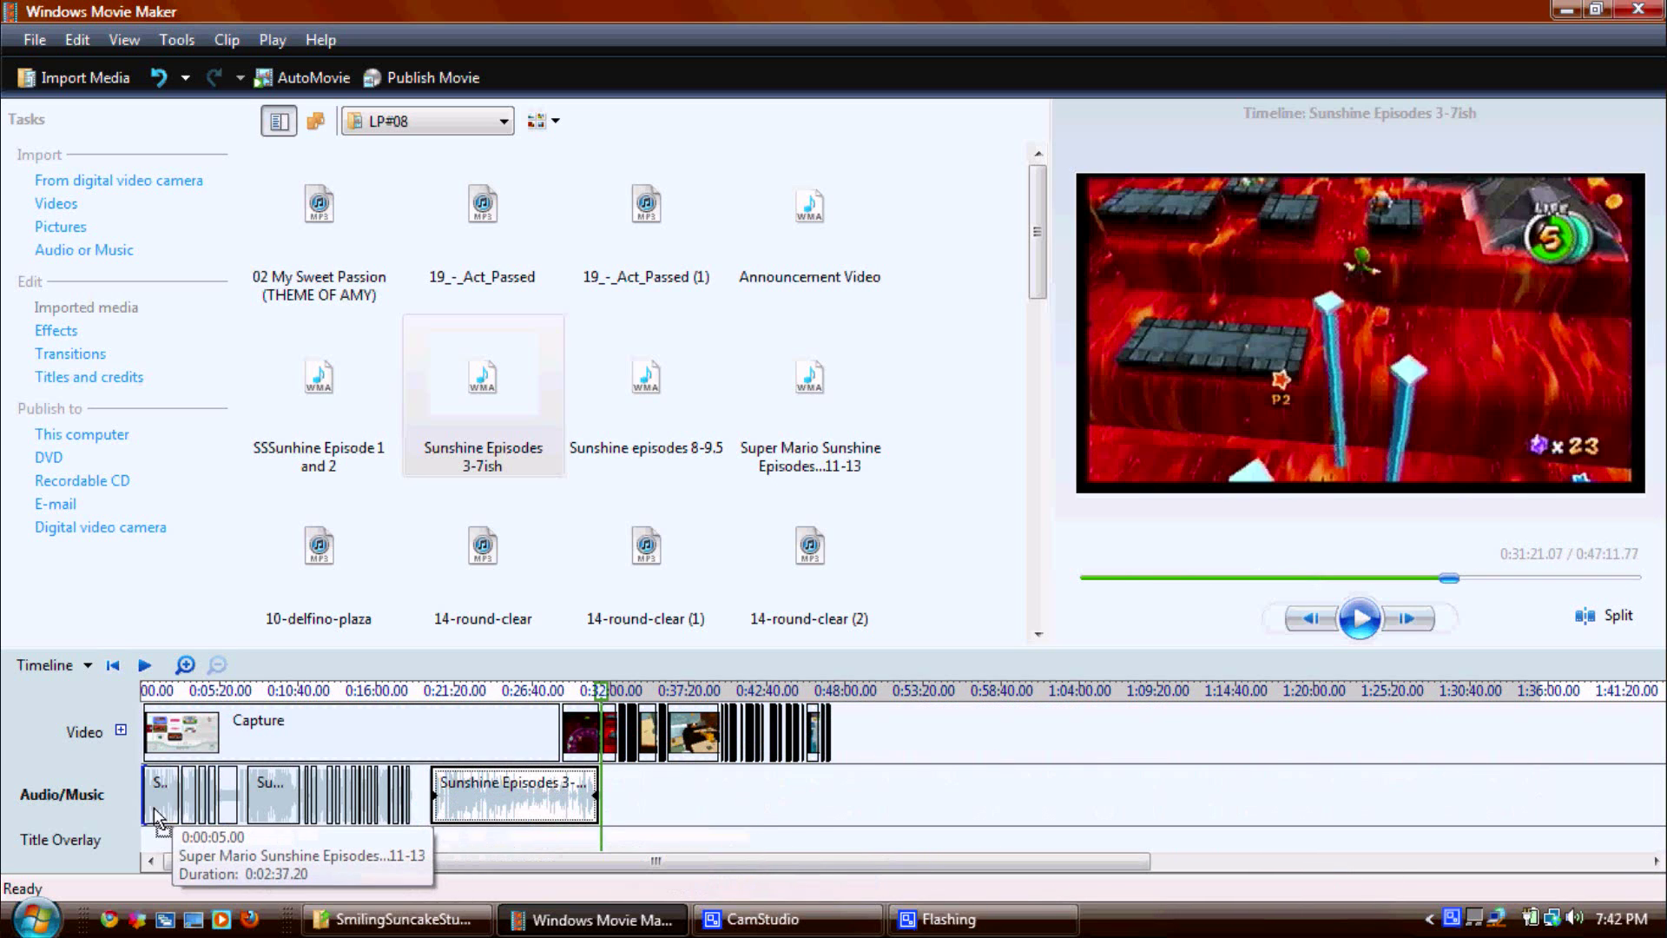
pyautogui.moveTo(159, 816); pyautogui.dragTo(150, 812)
# - Zoom the timeline in to 10-second detail and set the play position to 0:00:29
pyautogui.click(186, 665)
pyautogui.click(186, 665)
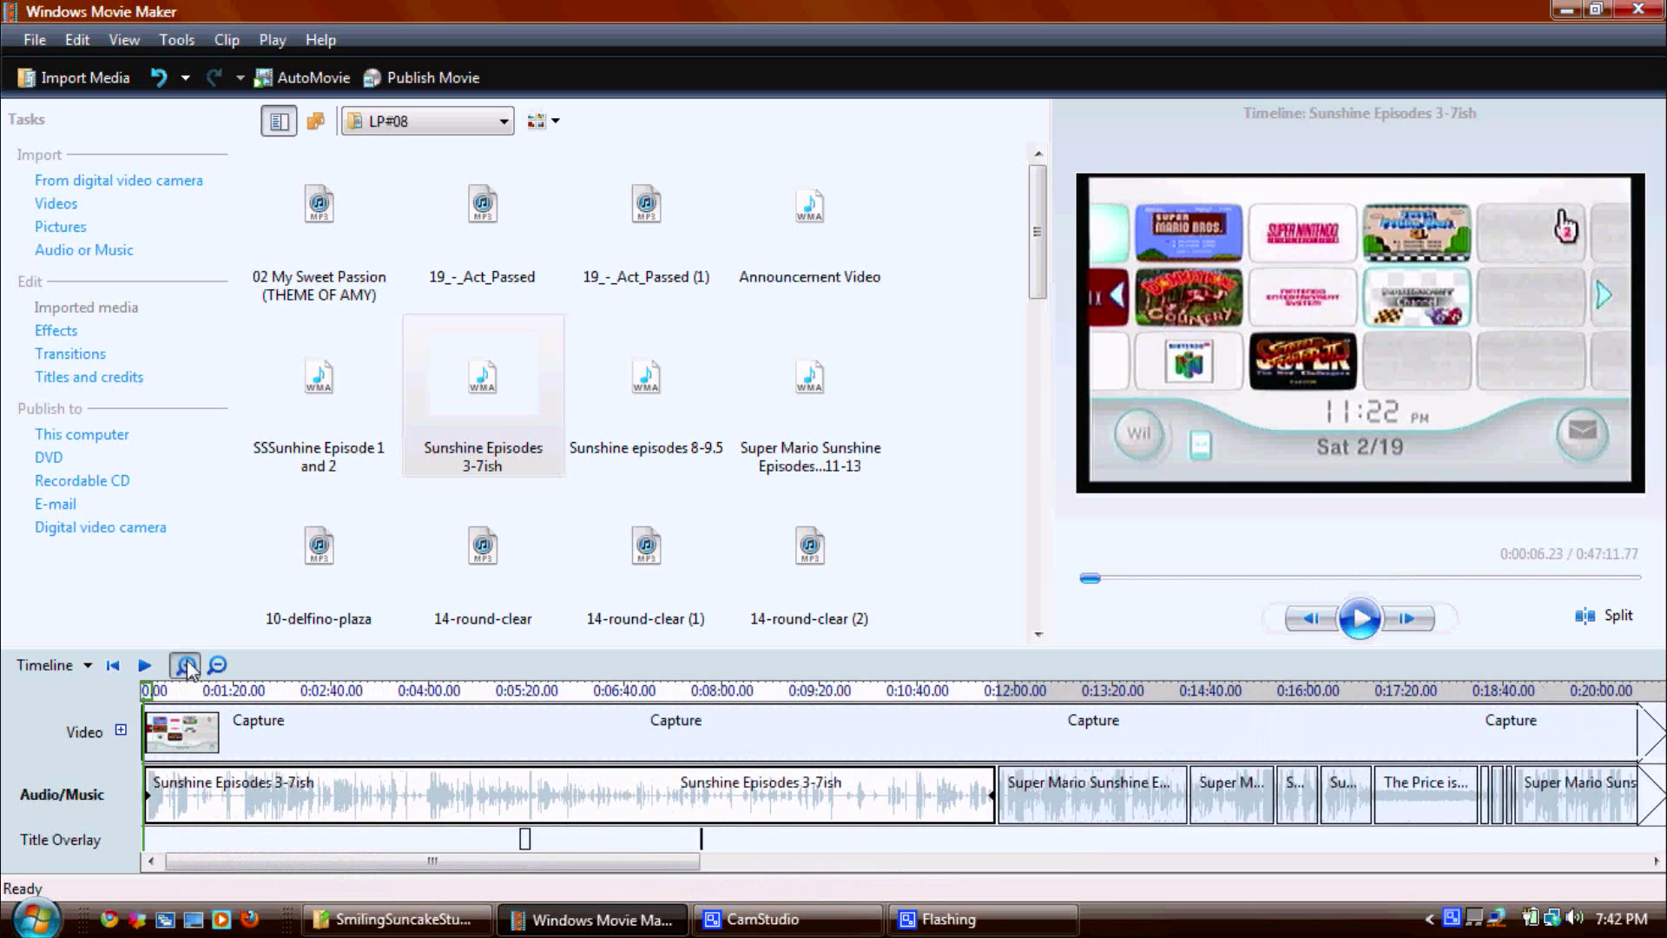
pyautogui.click(186, 665)
pyautogui.click(186, 665)
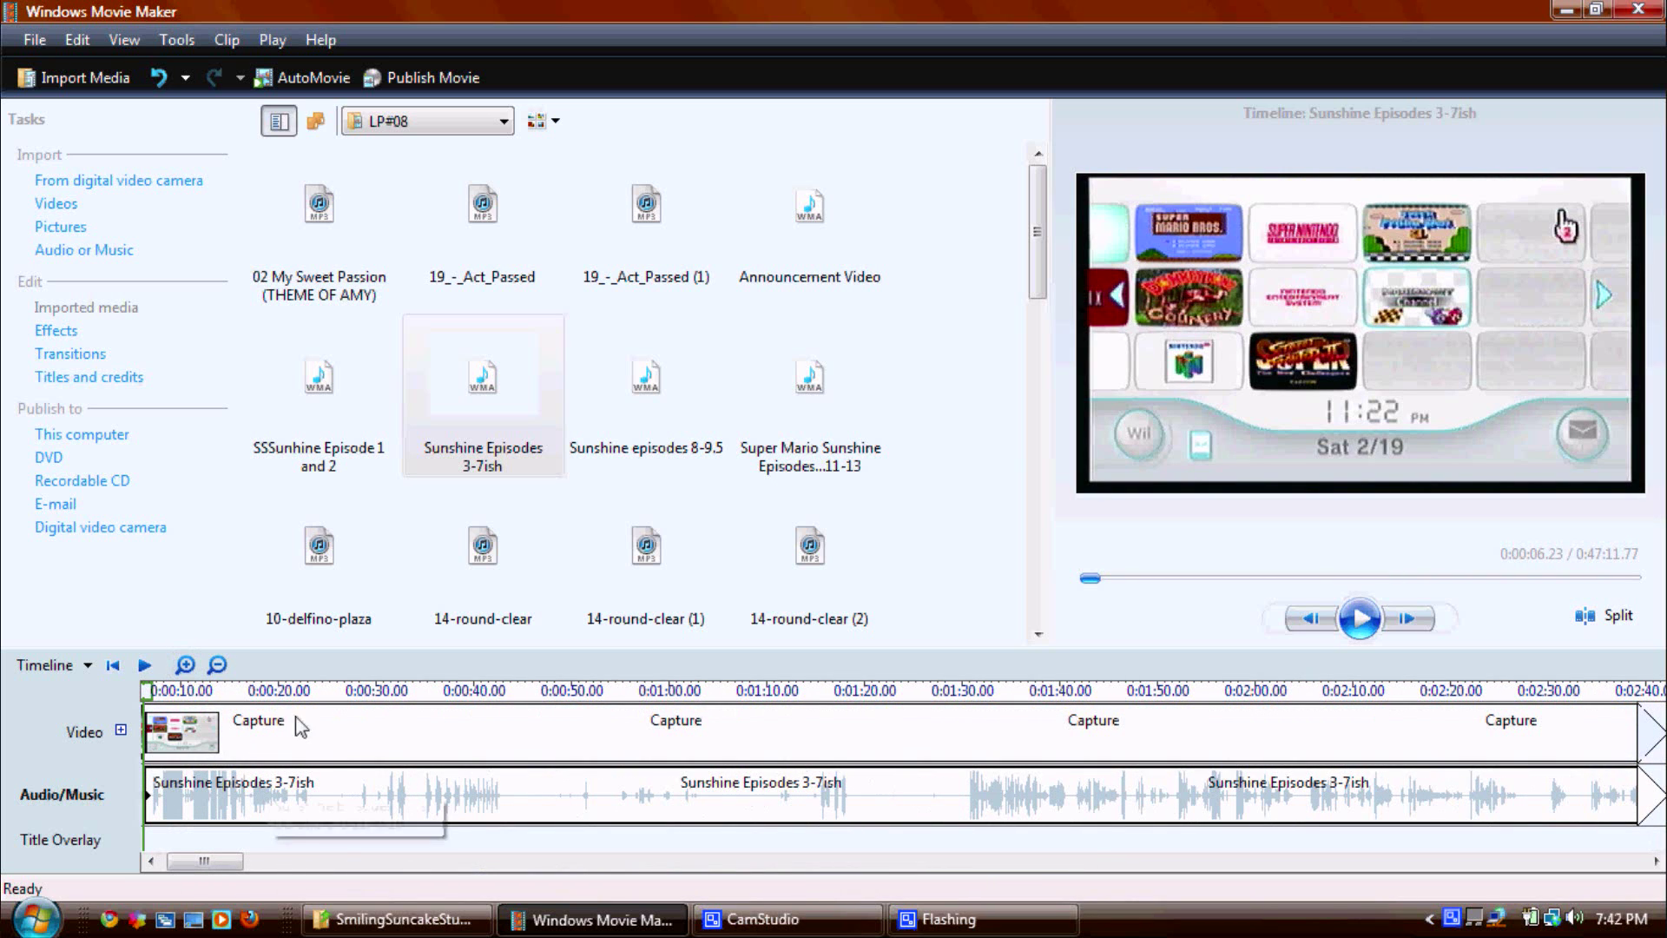
pyautogui.click(421, 695)
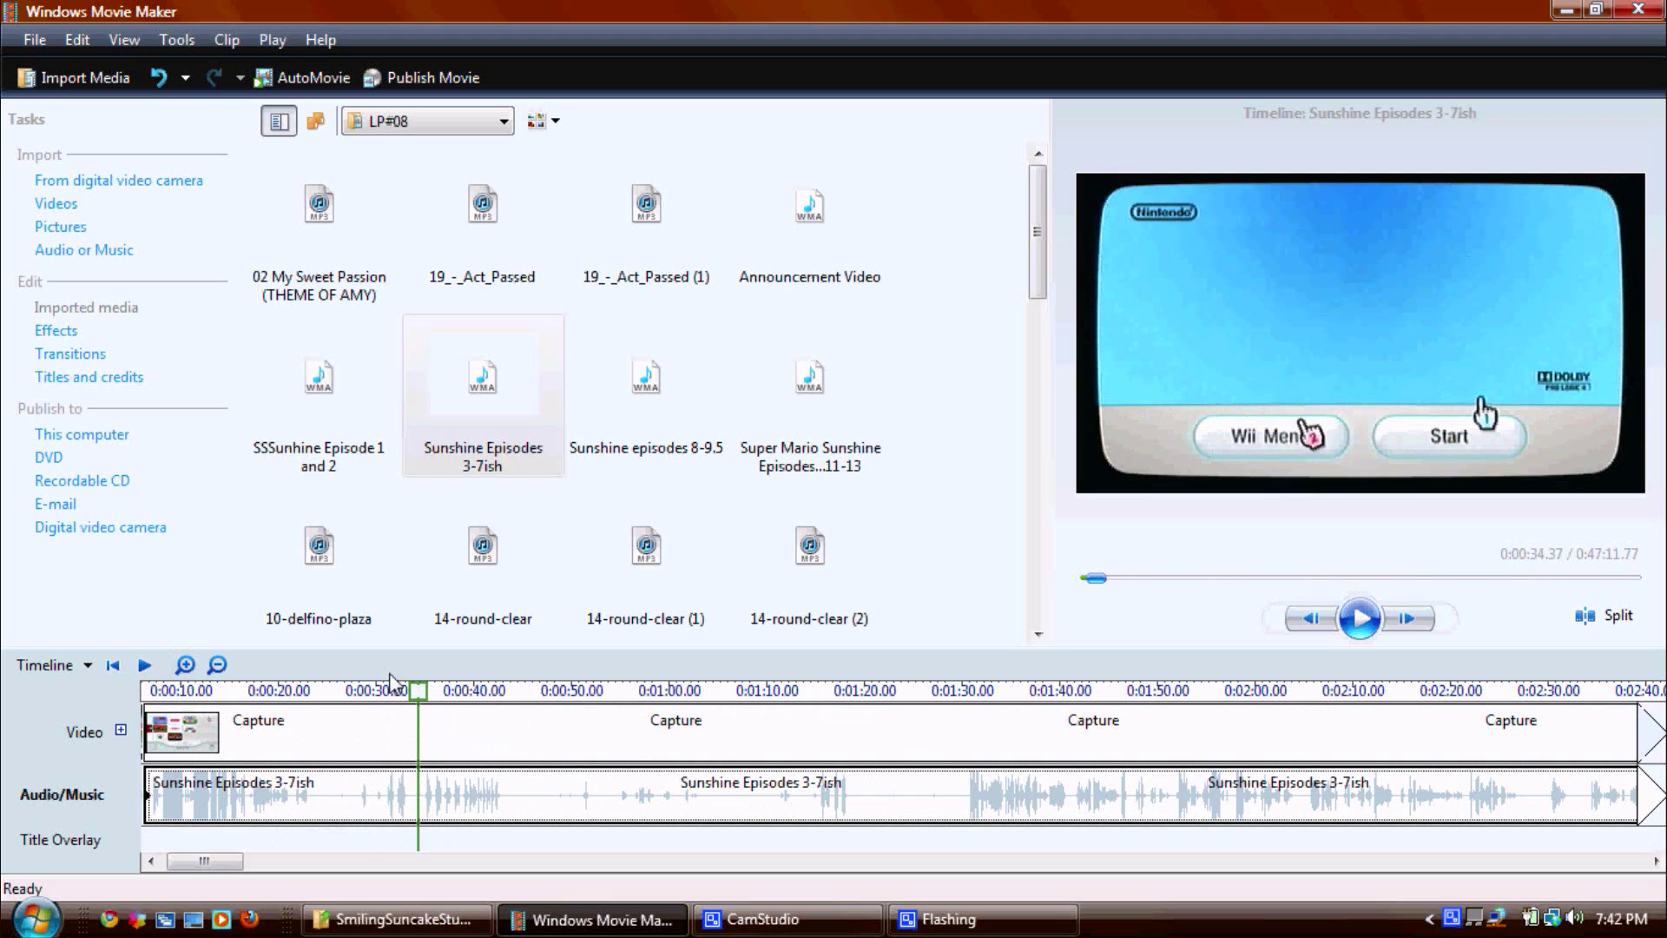
pyautogui.click(476, 695)
pyautogui.click(369, 694)
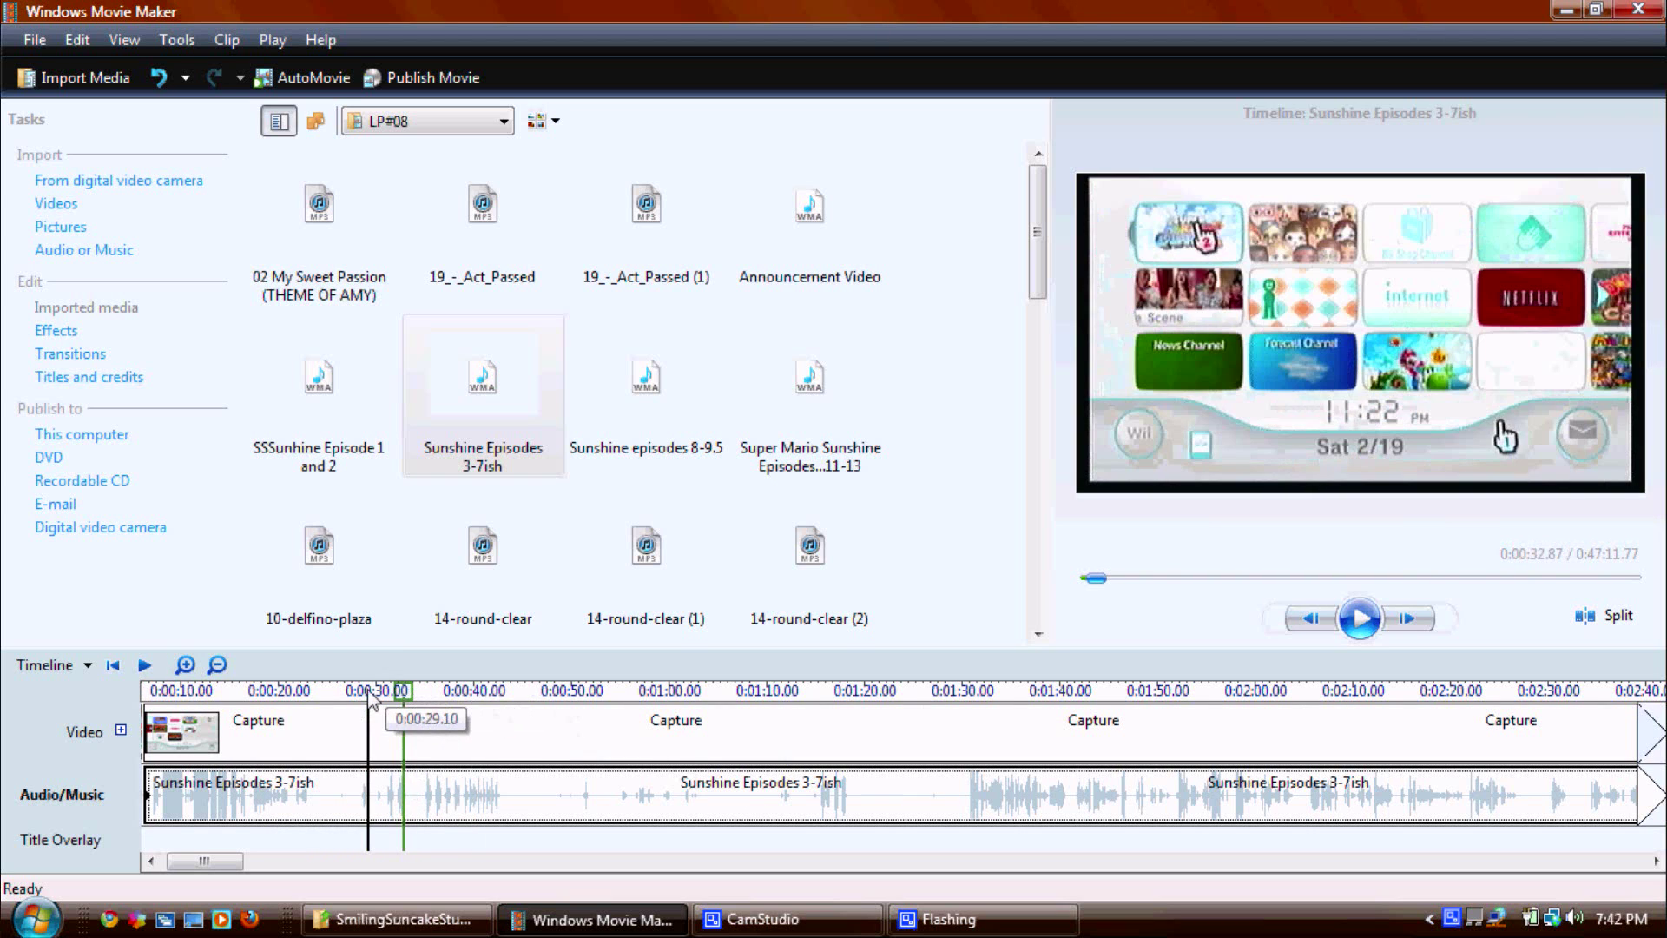
# - Play the movie from 0:00:30 to 0:00:42, then widen the preview area
pyautogui.click(416, 691)
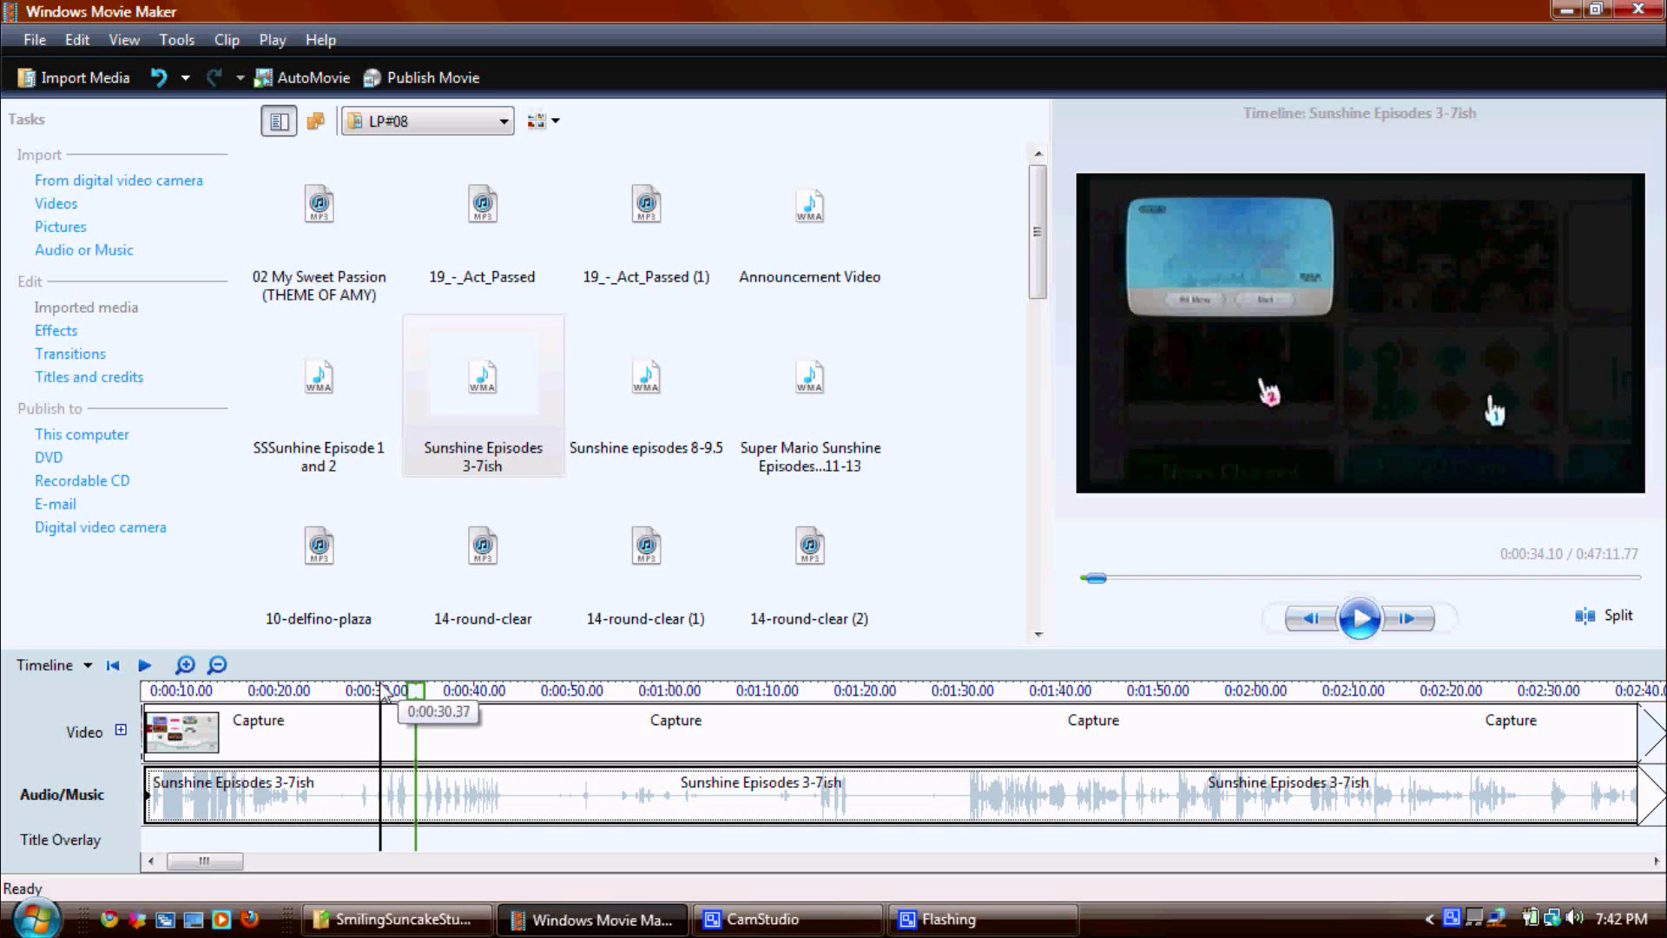
pyautogui.click(382, 691)
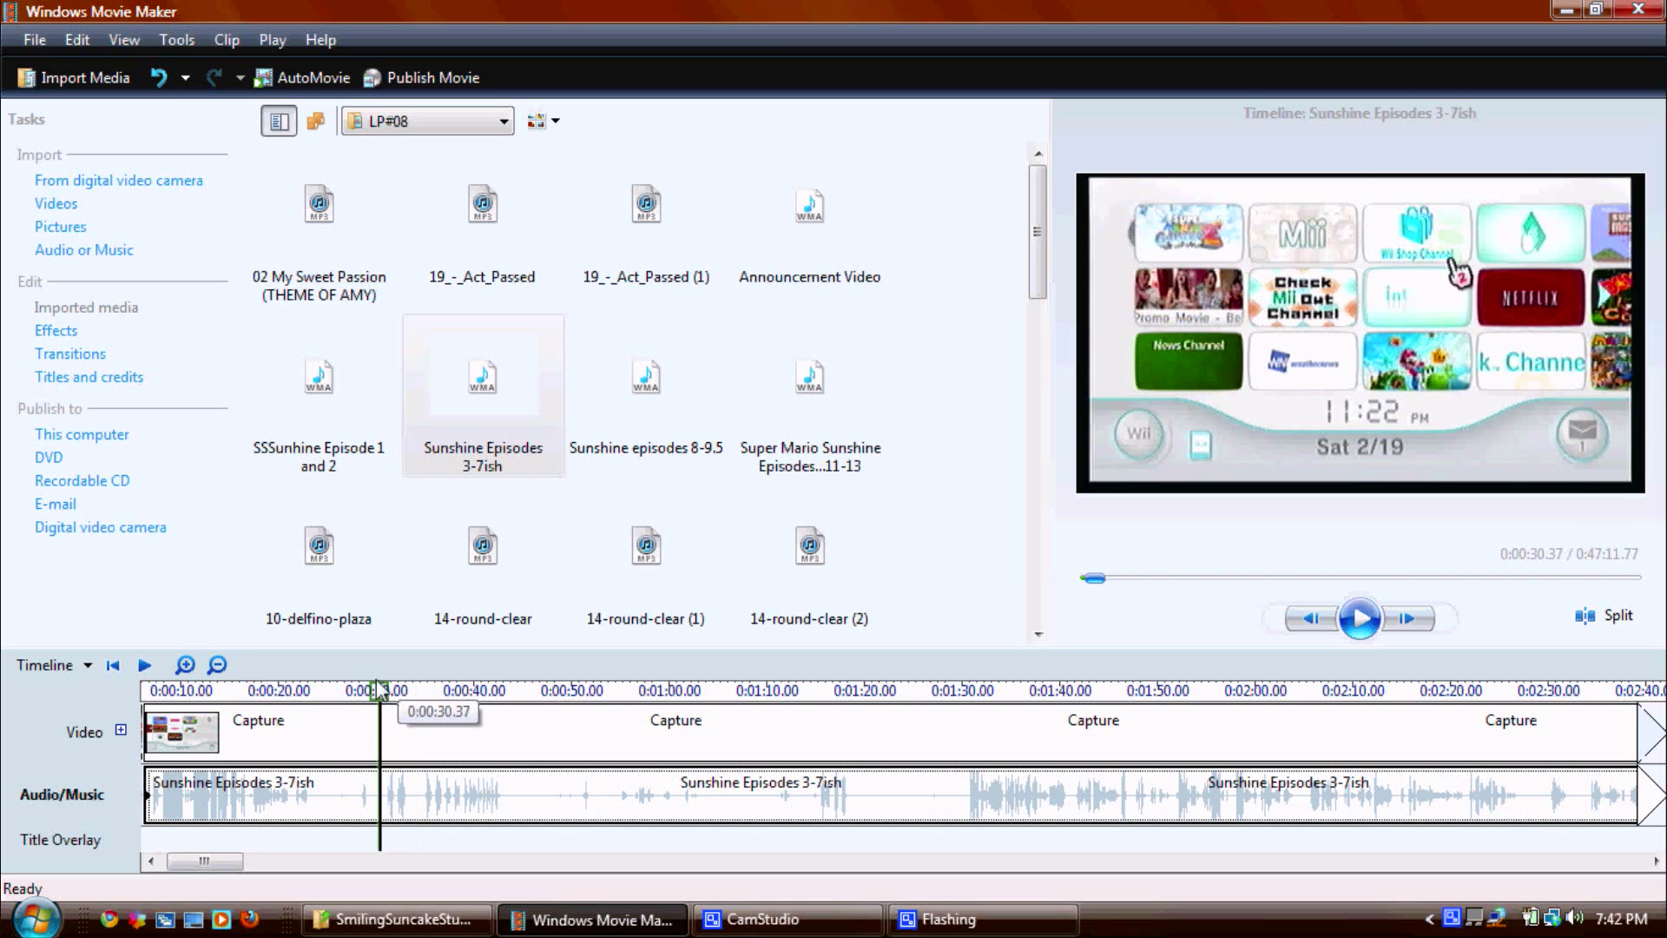
pyautogui.click(145, 665)
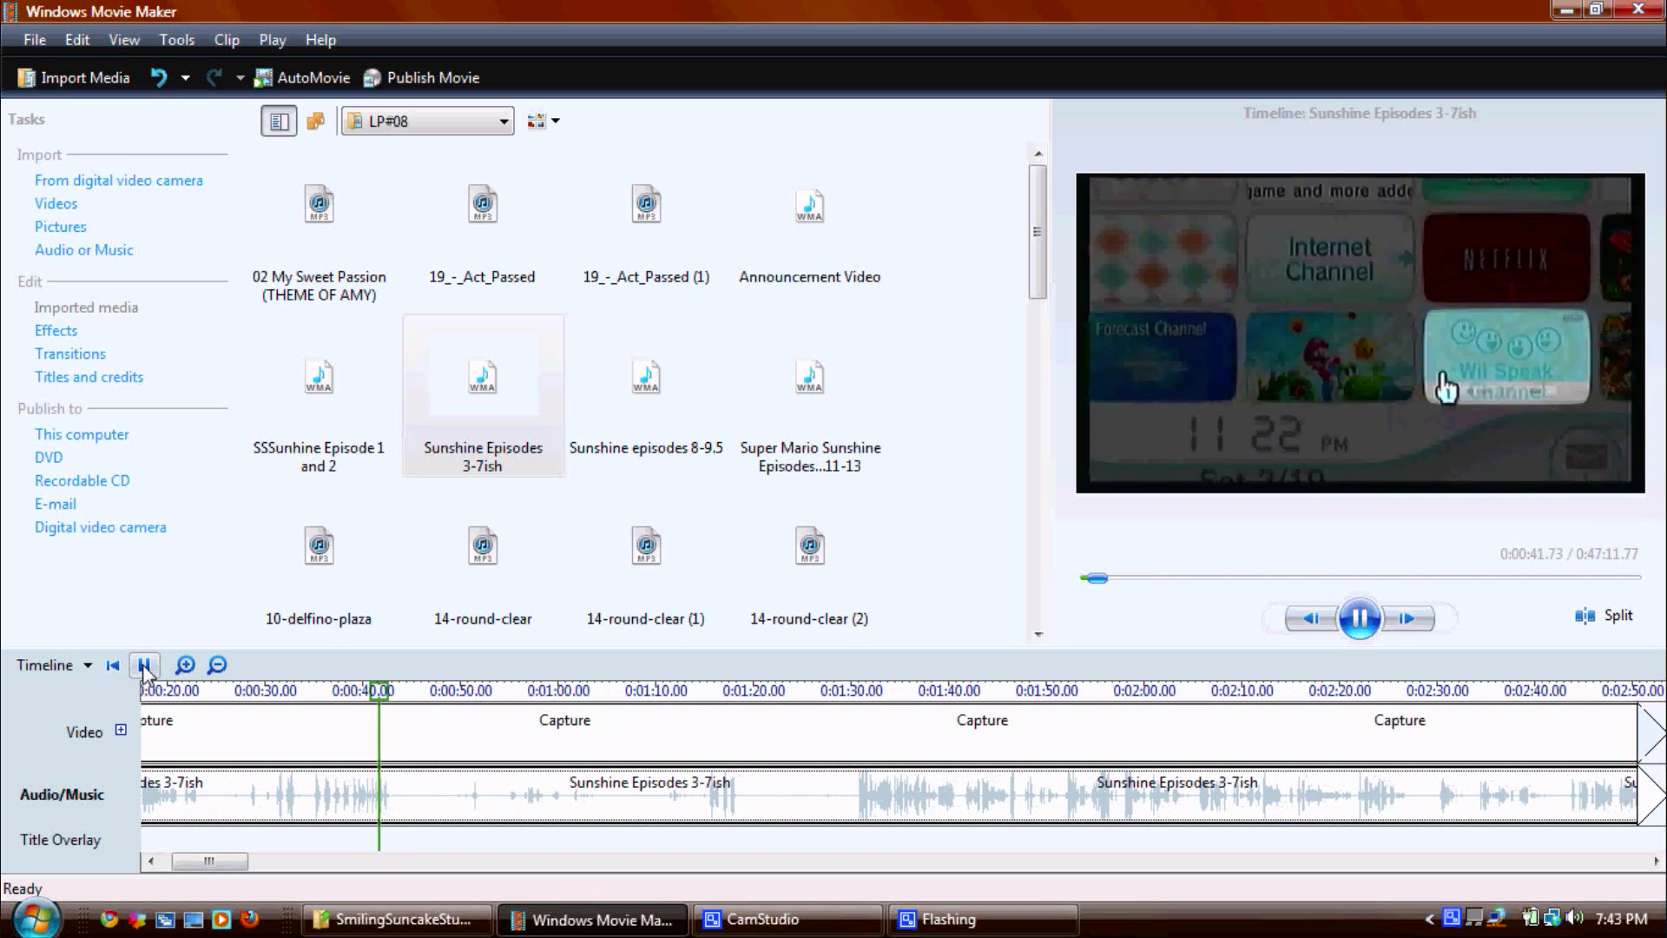
pyautogui.click(144, 665)
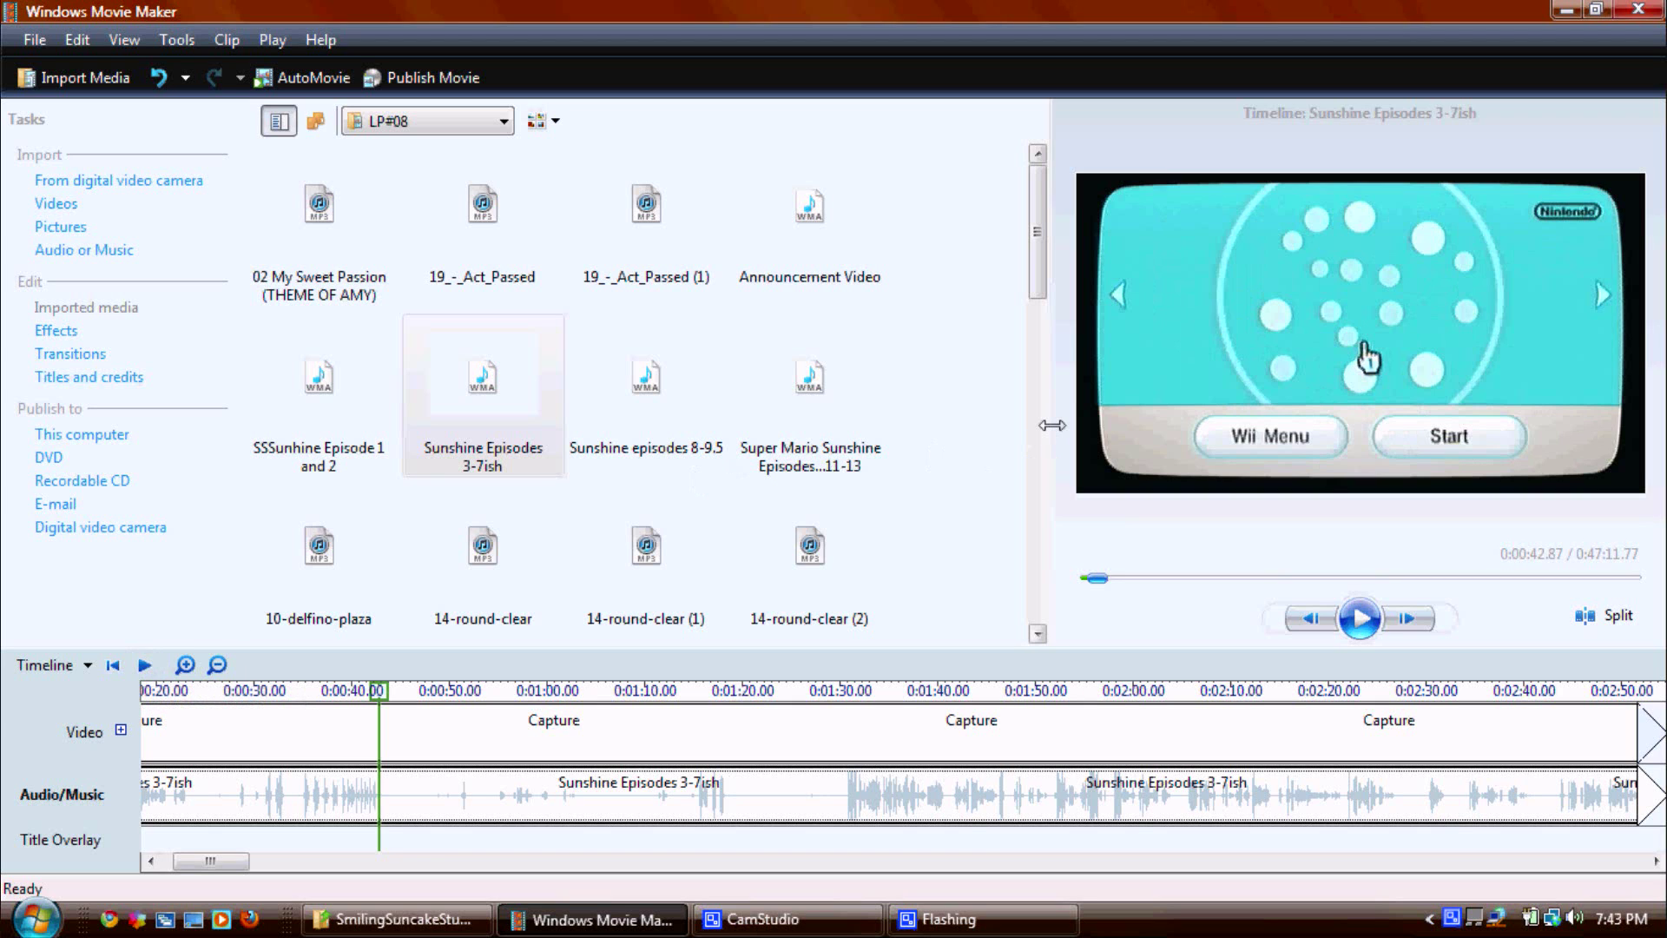
pyautogui.moveTo(1050, 426); pyautogui.dragTo(849, 427)
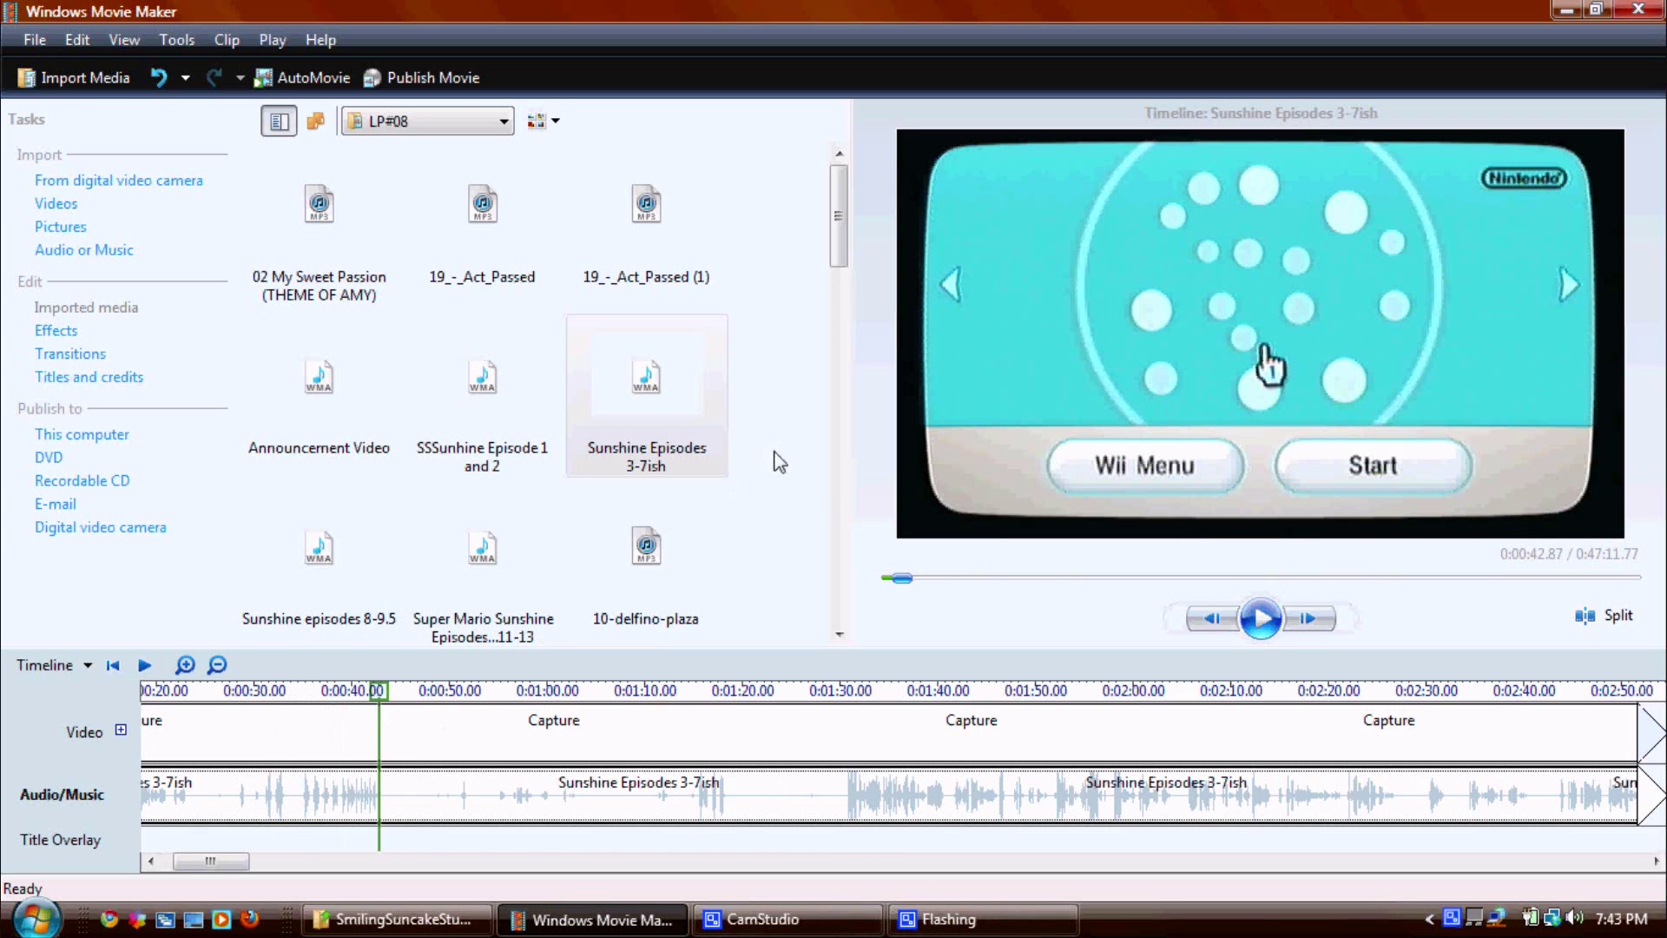
# - Shift the Sunshine Episodes 3-7ish music to start at 0:00:30.10 and check playback around 0:00:43
pyautogui.moveTo(507, 782); pyautogui.dragTo(556, 790)
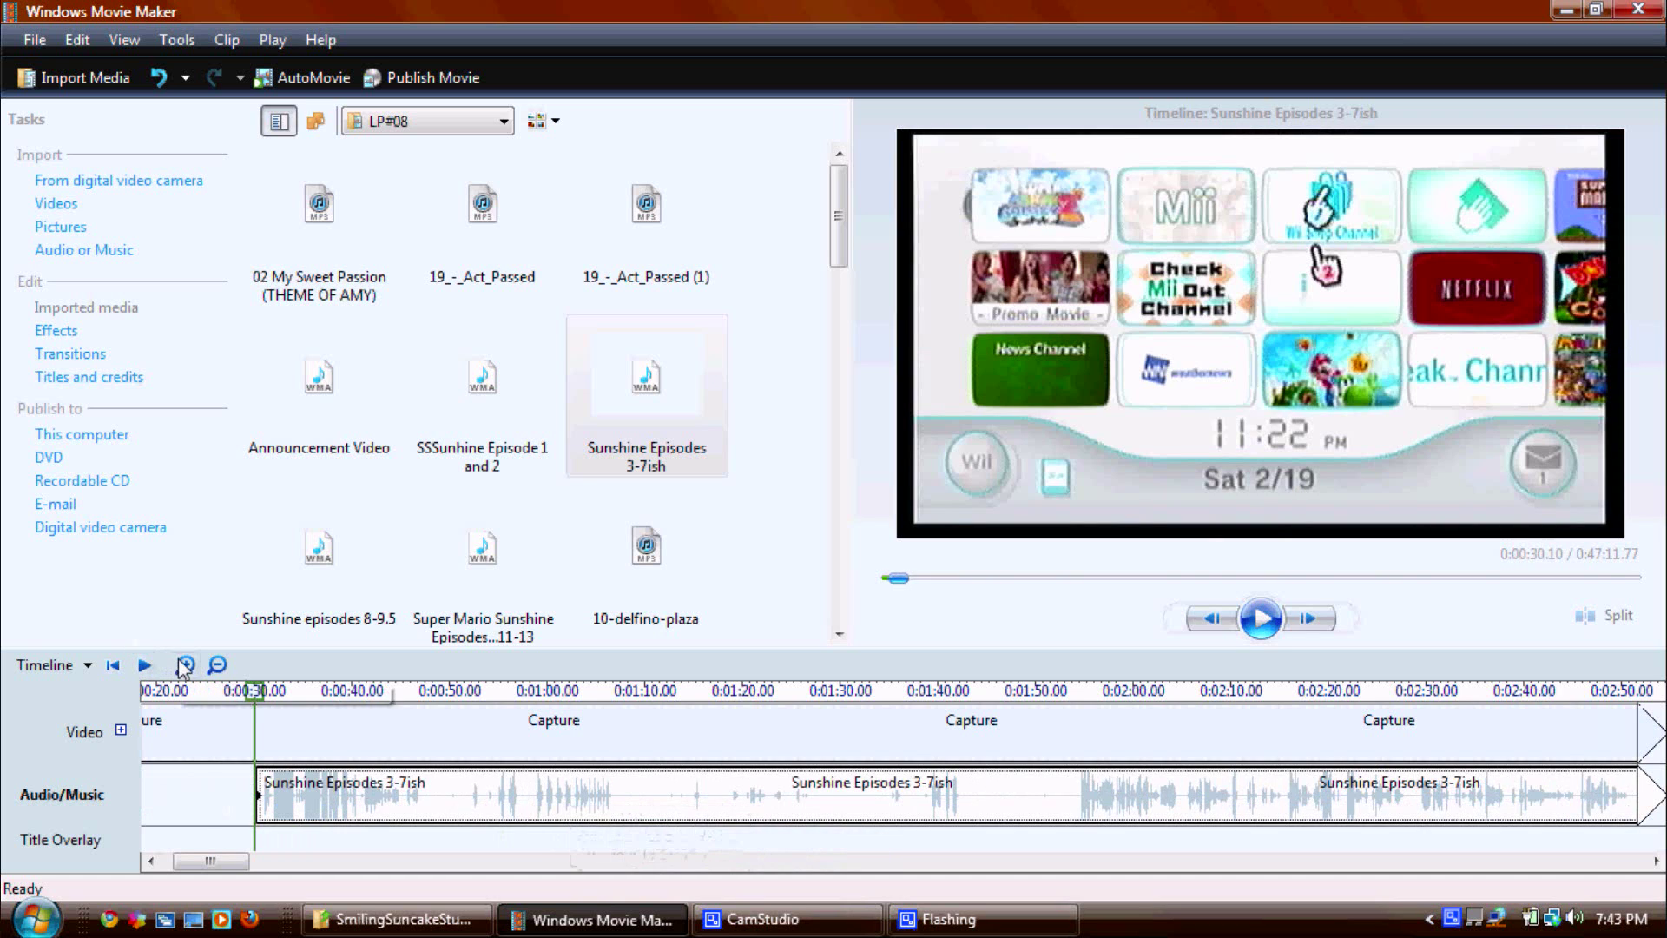
pyautogui.click(184, 665)
pyautogui.click(1236, 694)
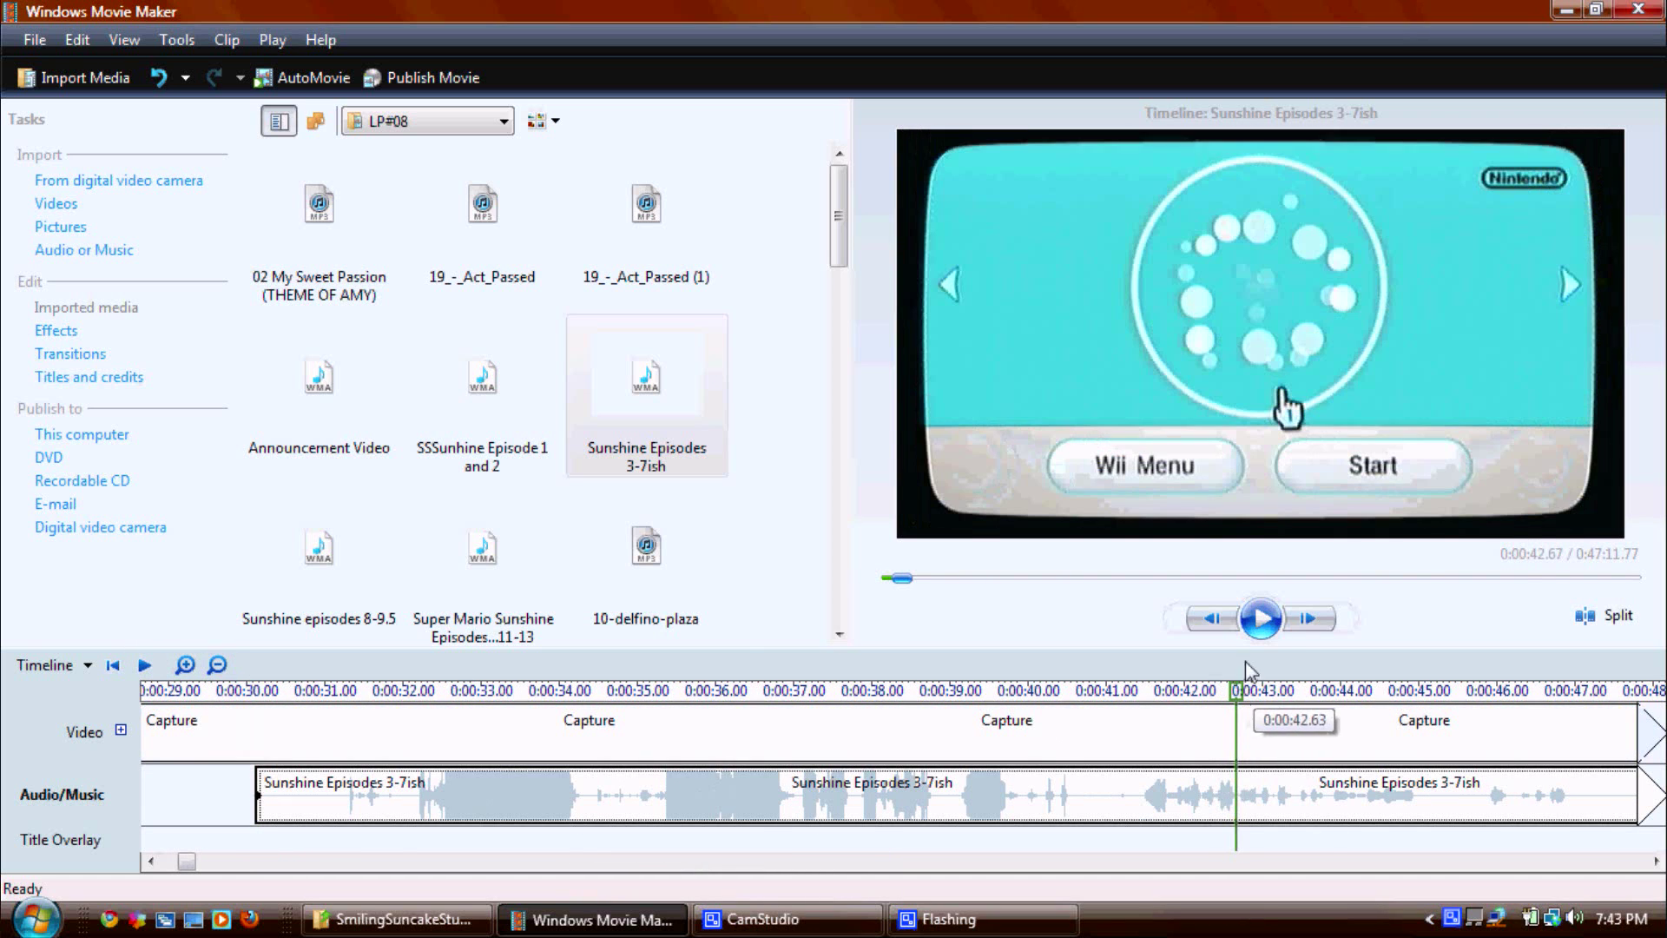
pyautogui.click(1263, 620)
pyautogui.click(1263, 620)
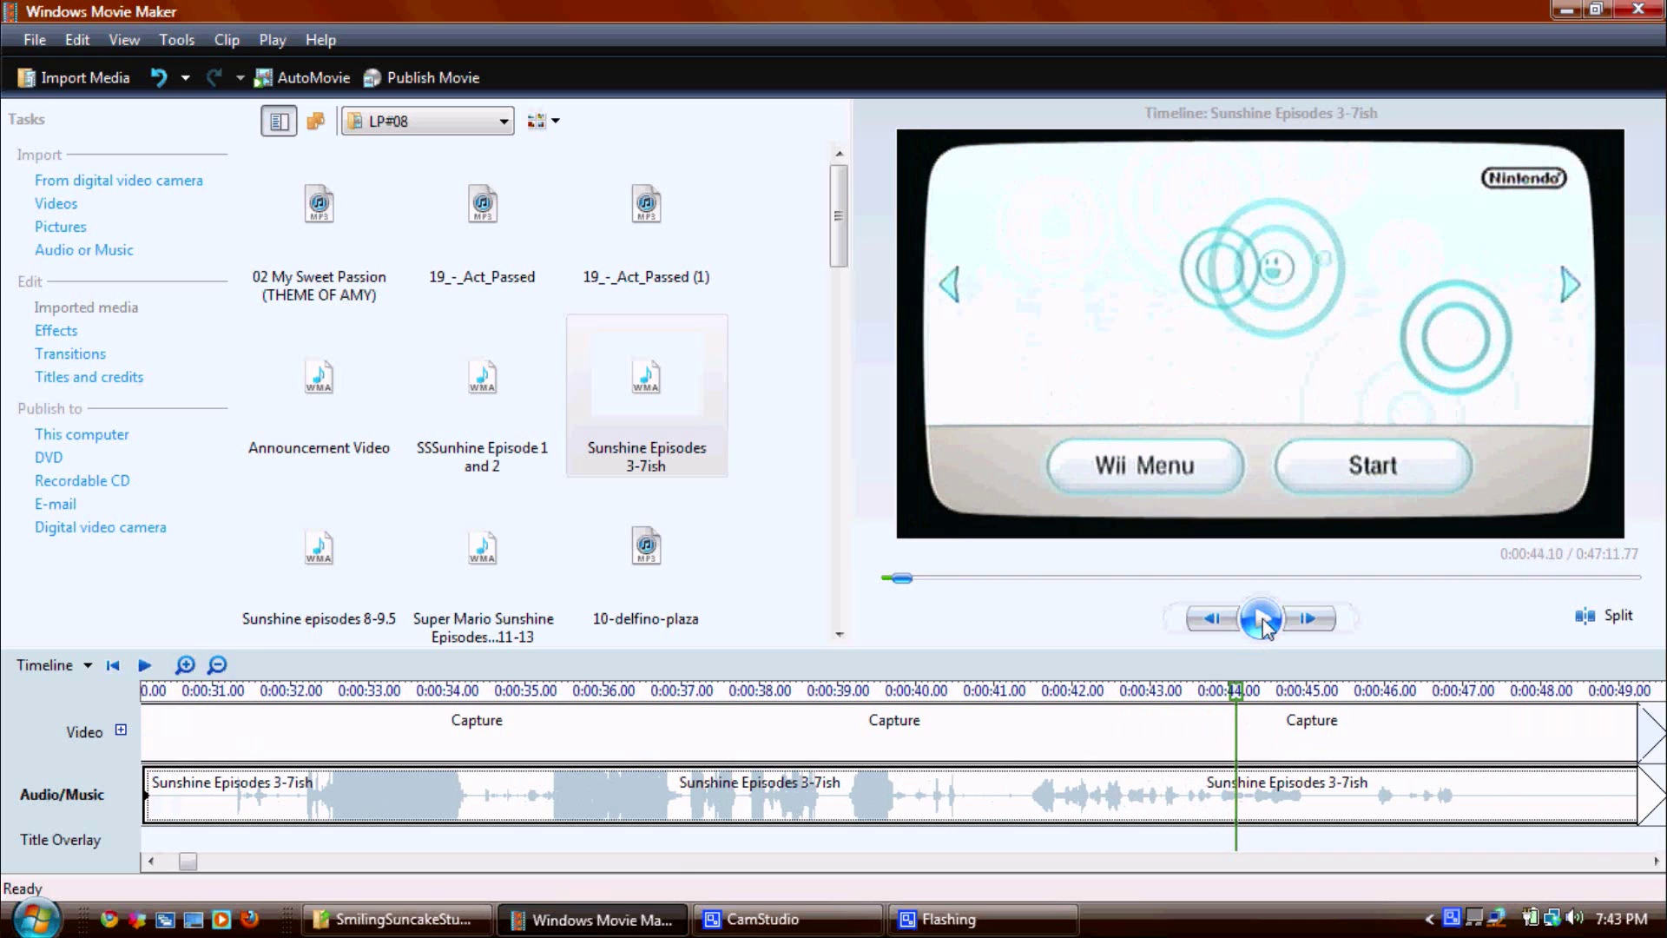
pyautogui.moveTo(186, 864); pyautogui.dragTo(207, 868)
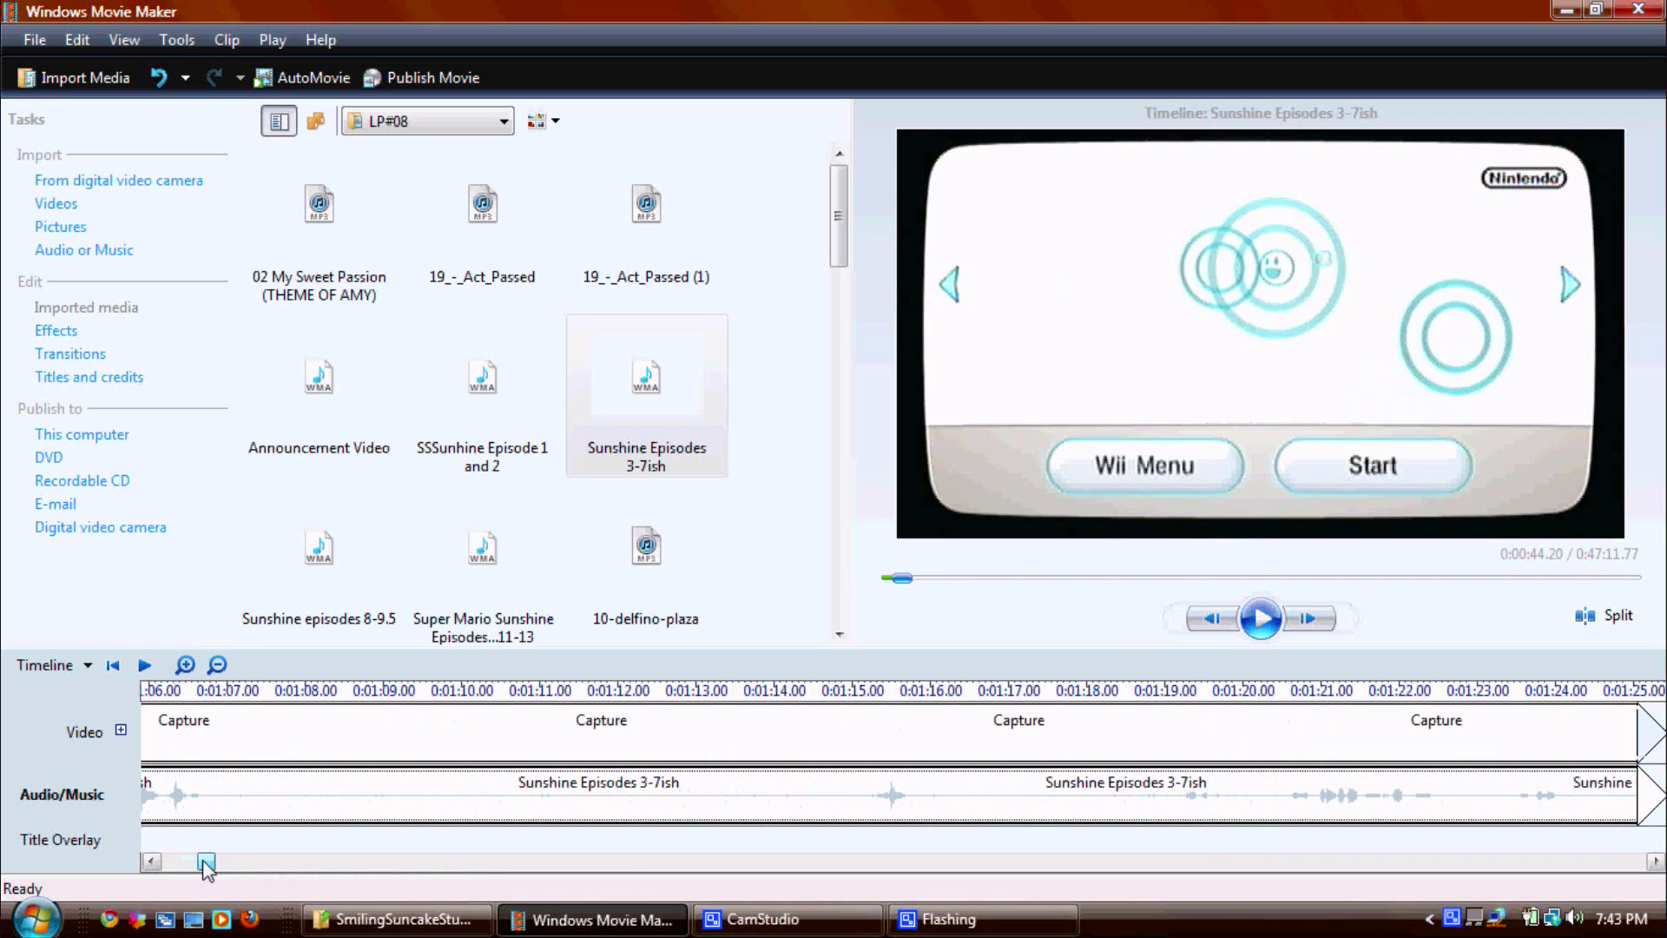
# - Return to the start of the movie and zoom the timeline out to see more clips
pyautogui.click(209, 669)
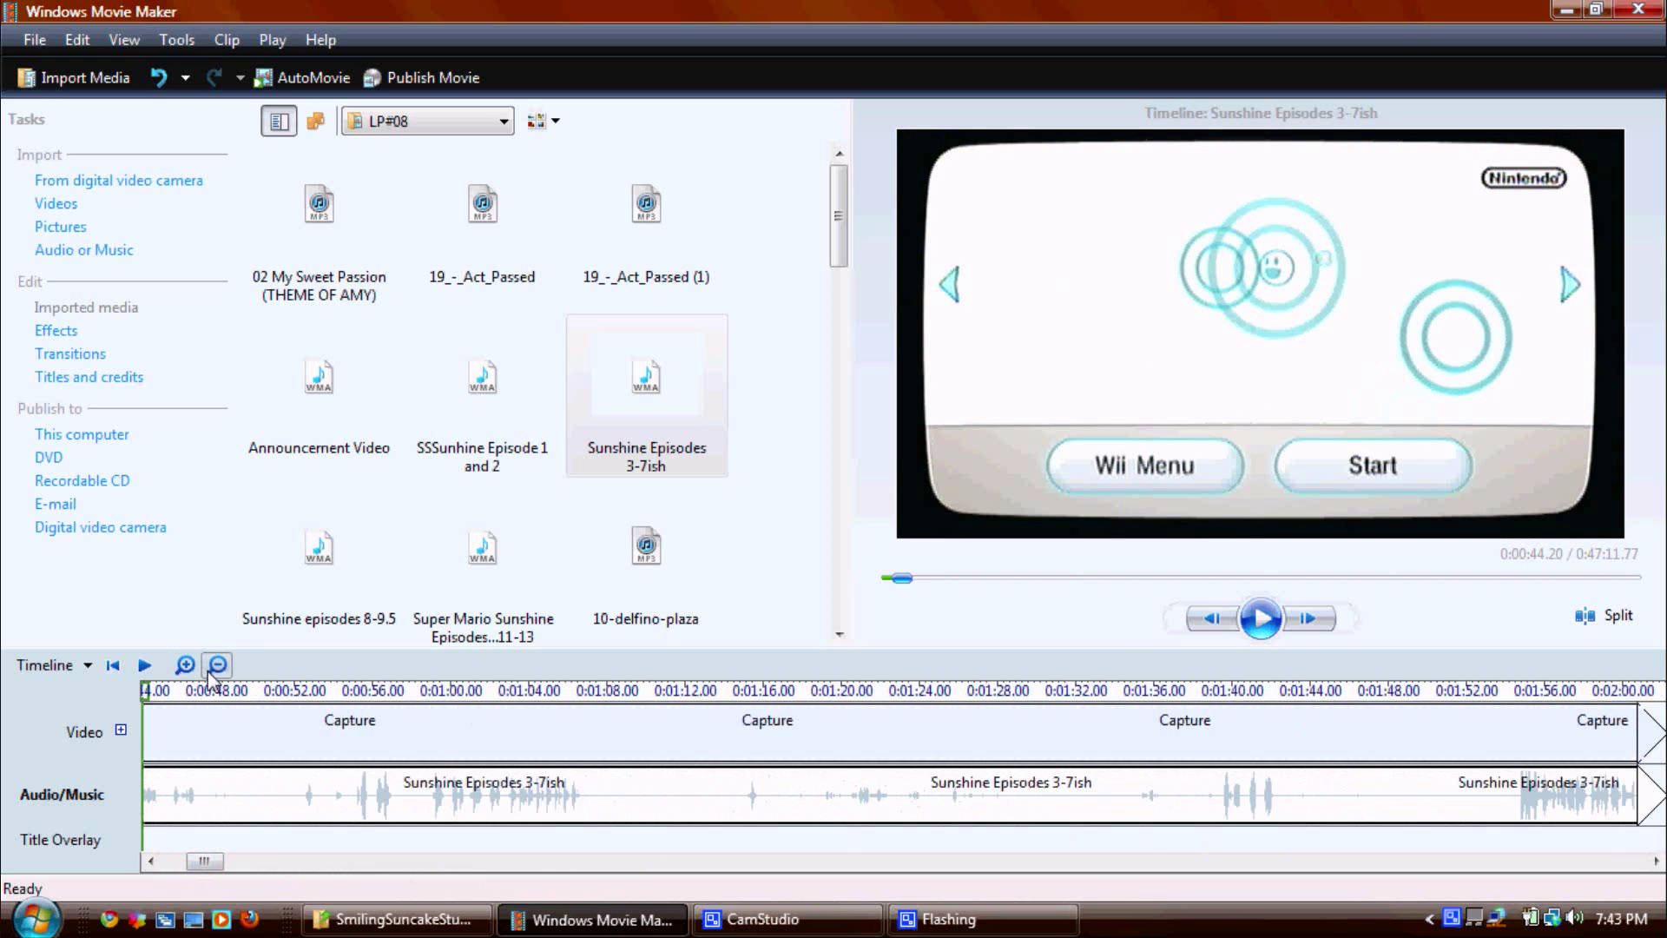
pyautogui.click(112, 665)
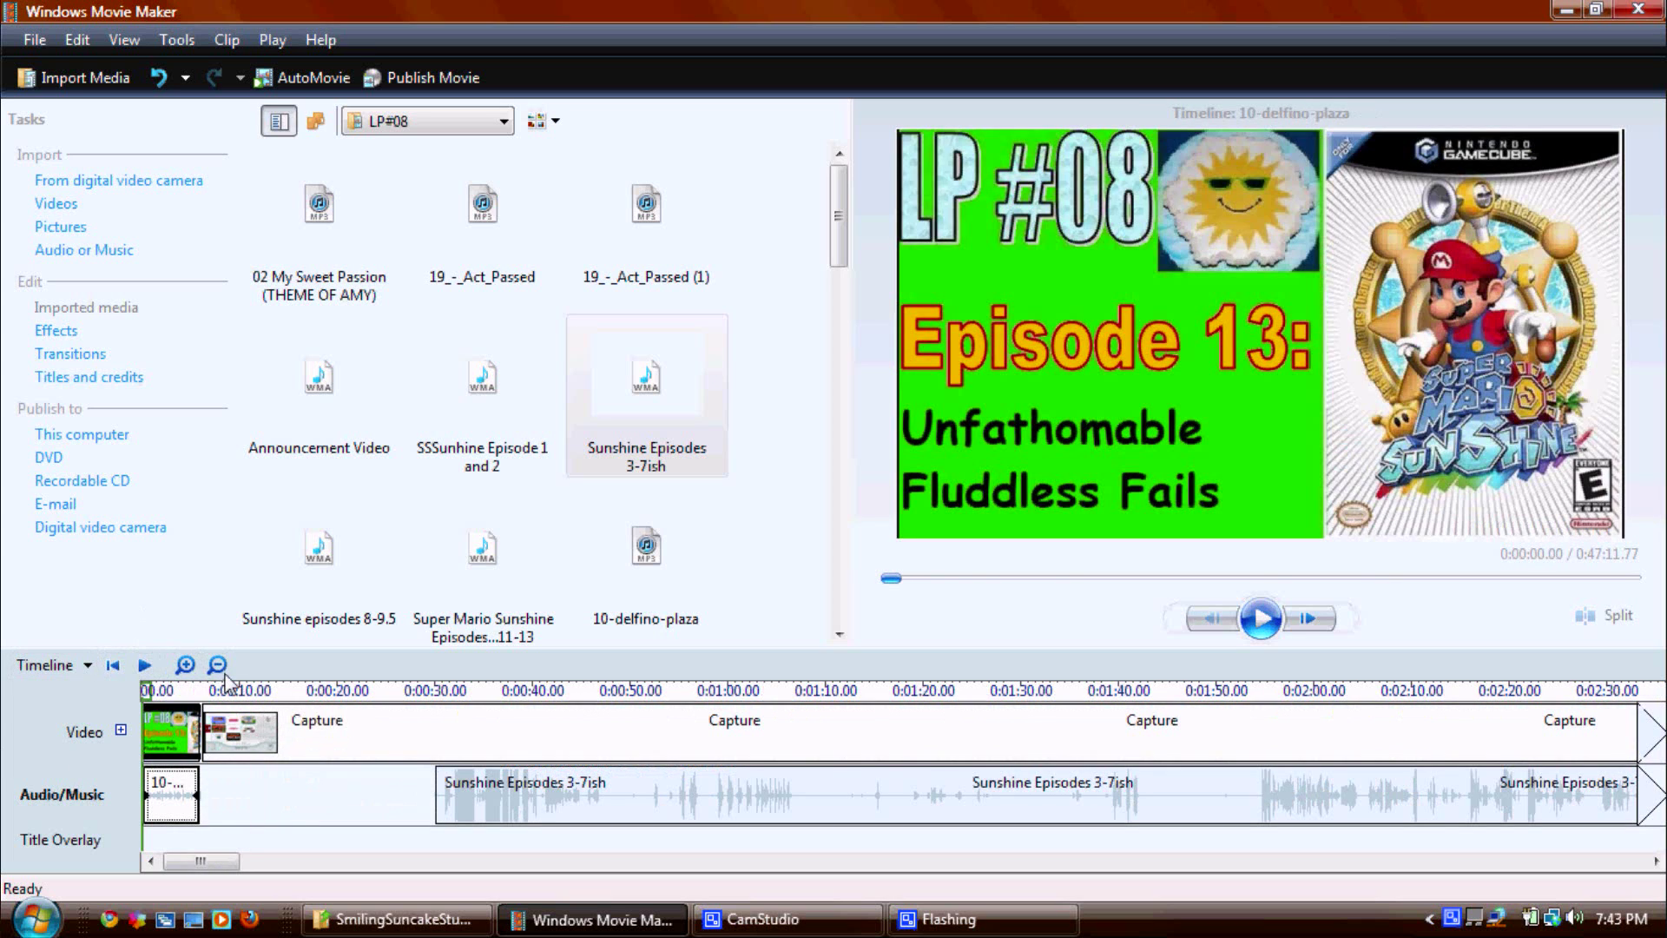
pyautogui.click(218, 674)
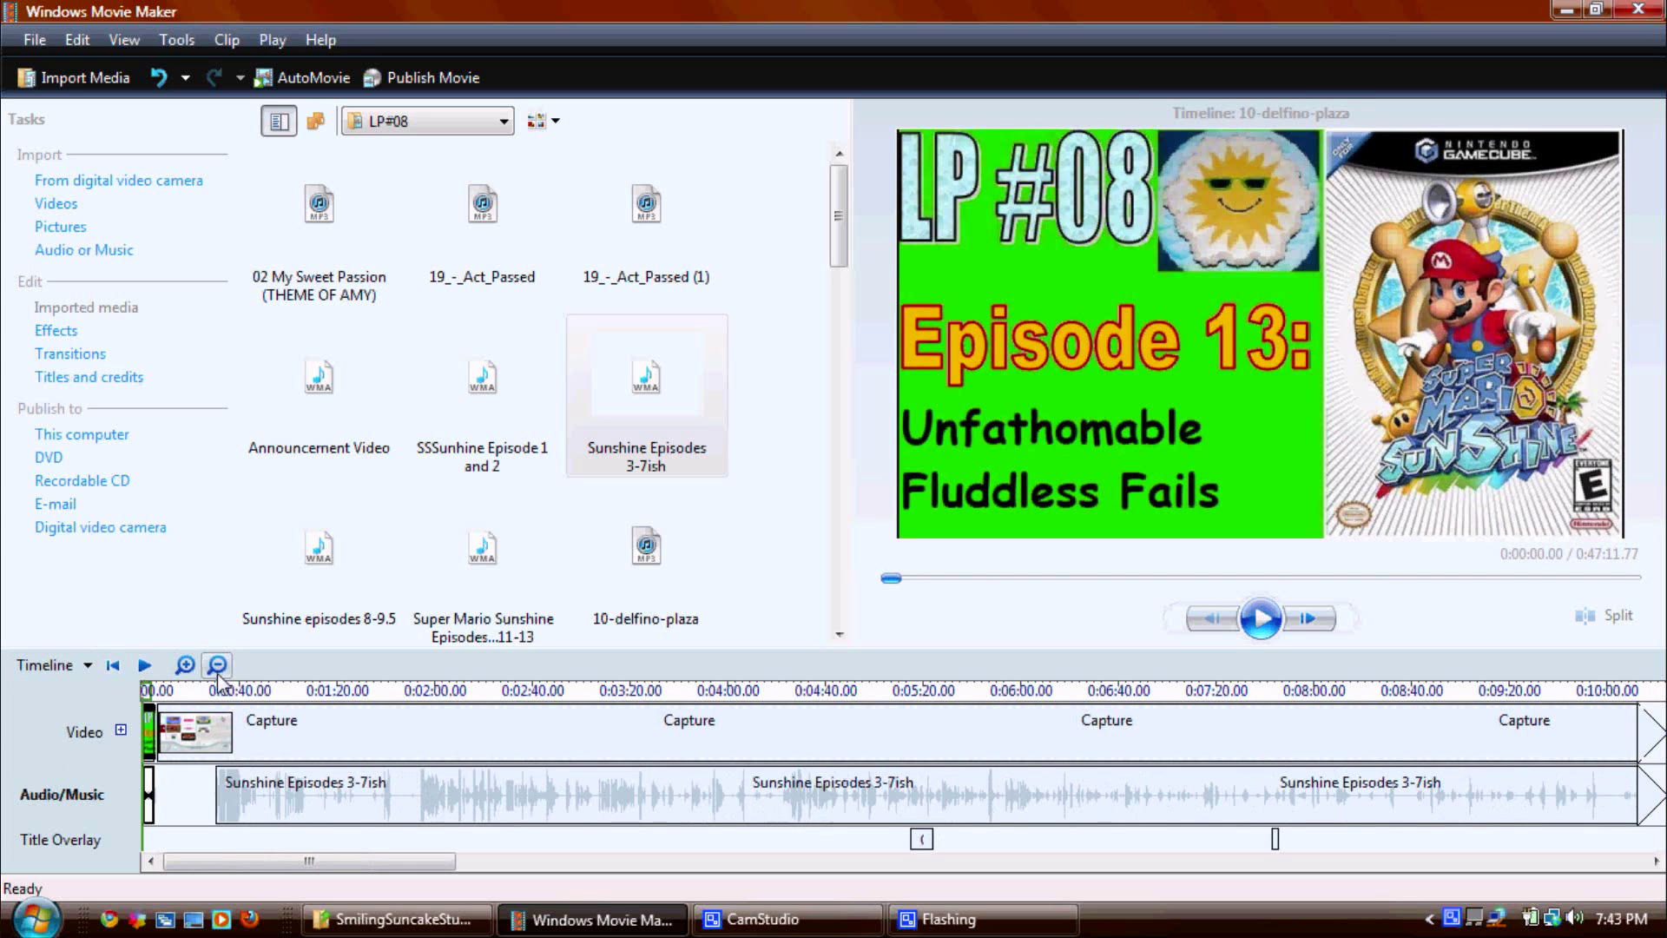
pyautogui.click(218, 665)
pyautogui.click(218, 664)
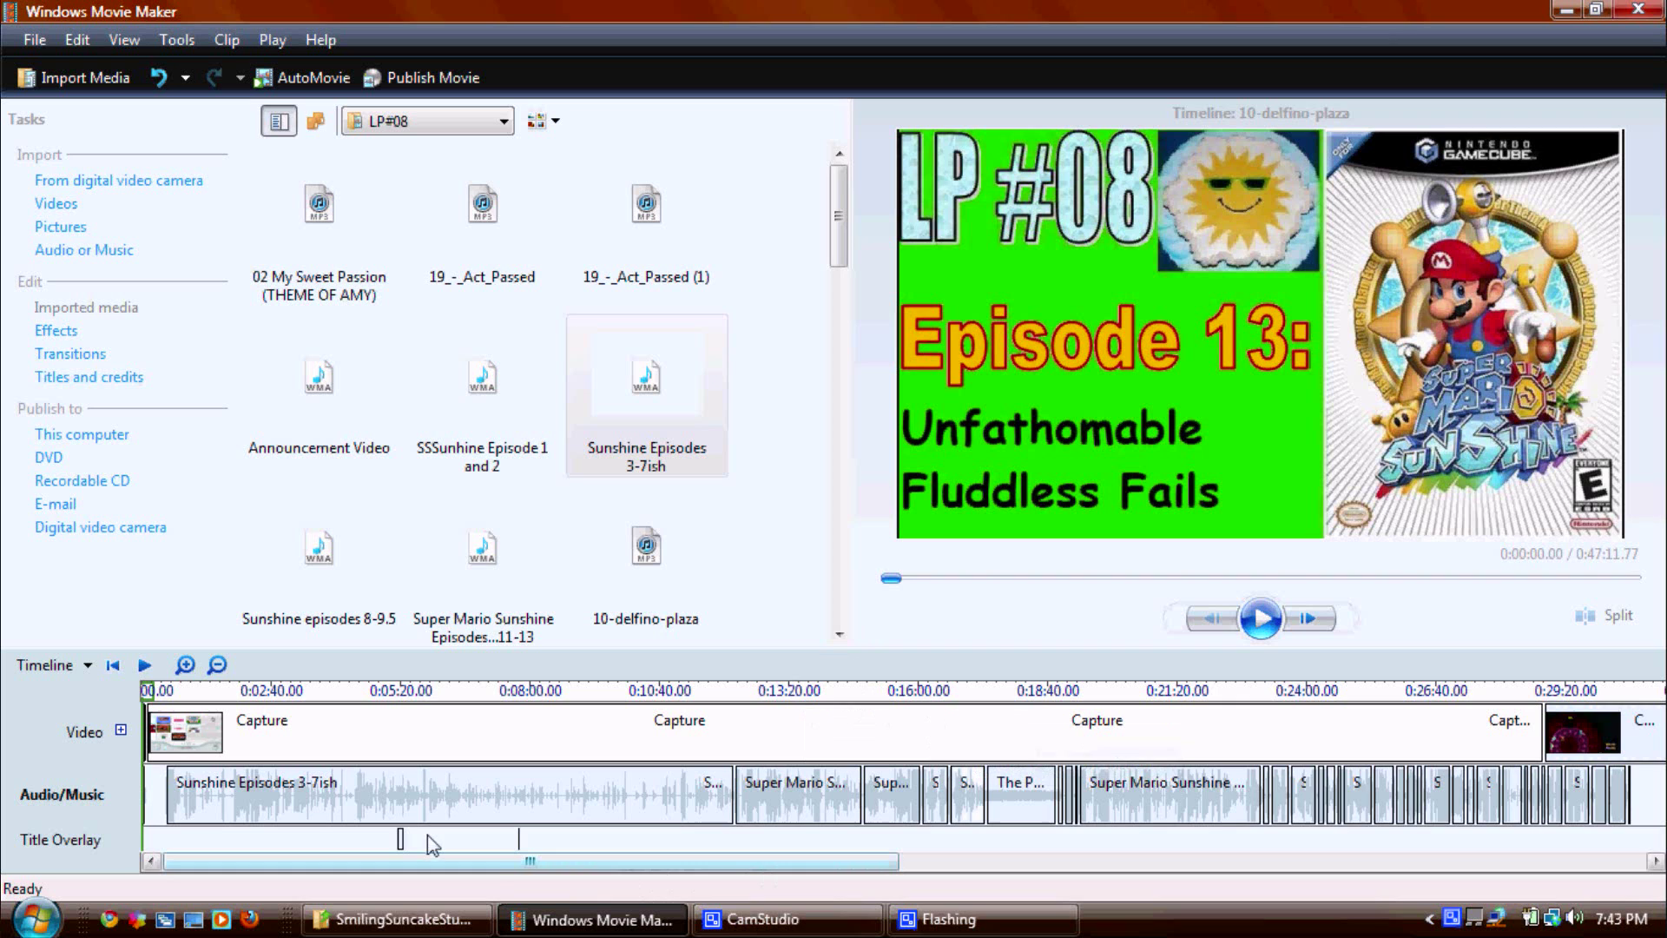
pyautogui.scroll(-5, 574, 842)
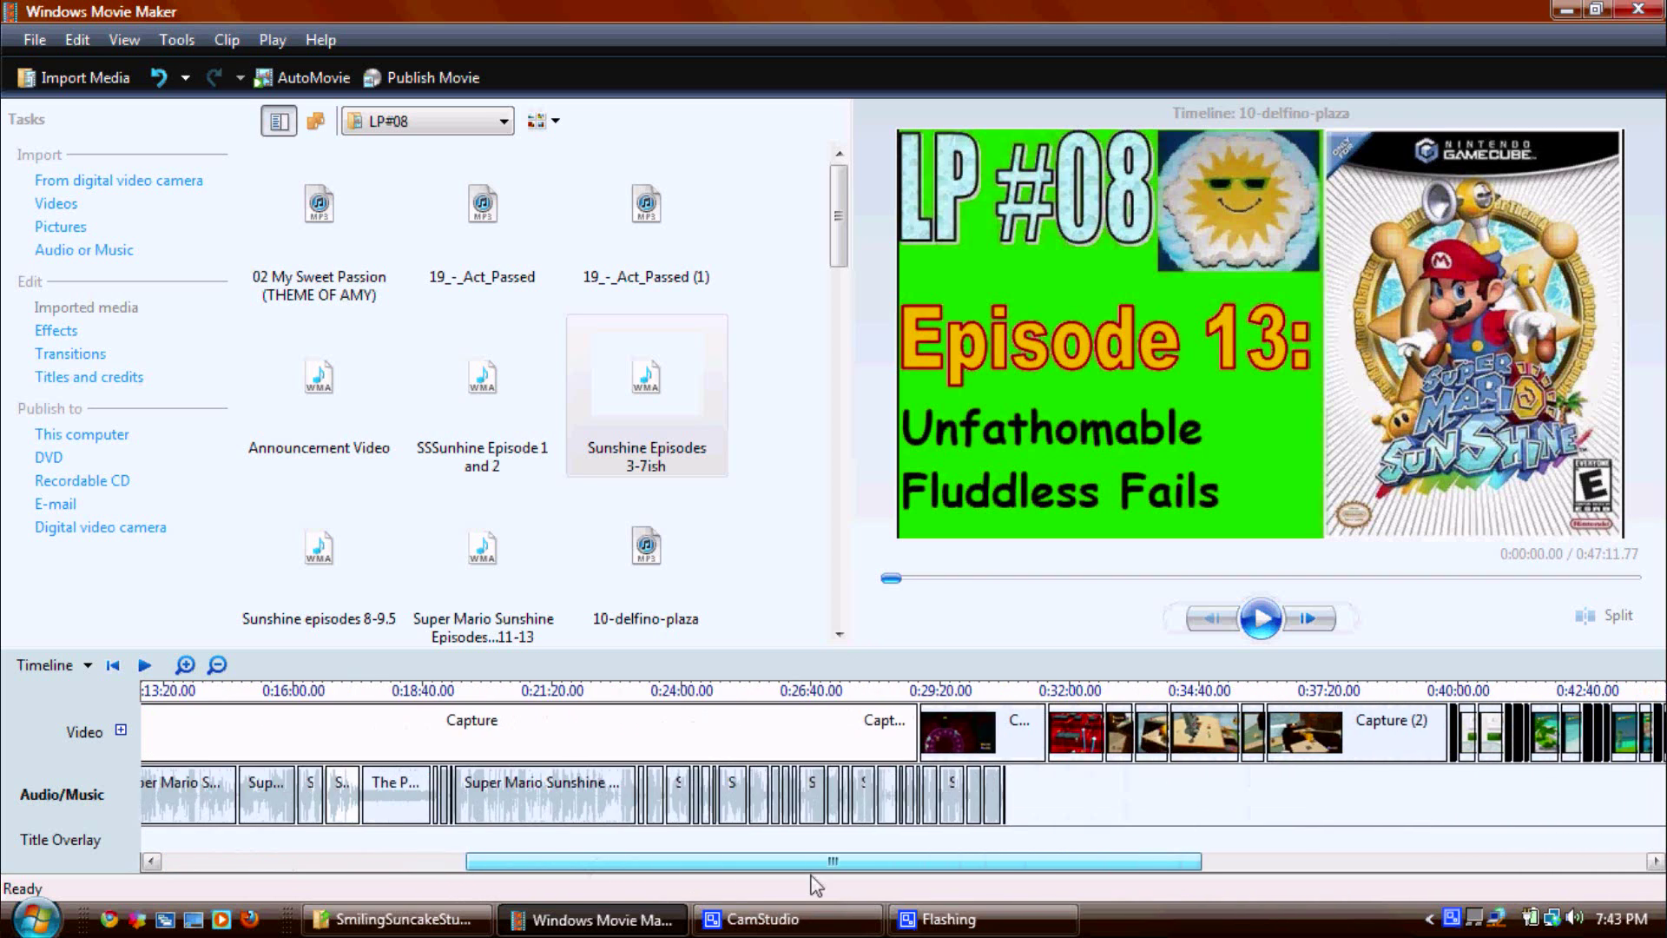
pyautogui.scroll(5, 574, 836)
# - Apply the 'Speed Up, Double' effect to the long Capture clip, shortening the movie to 0:30:32.48
pyautogui.rightClick(465, 740)
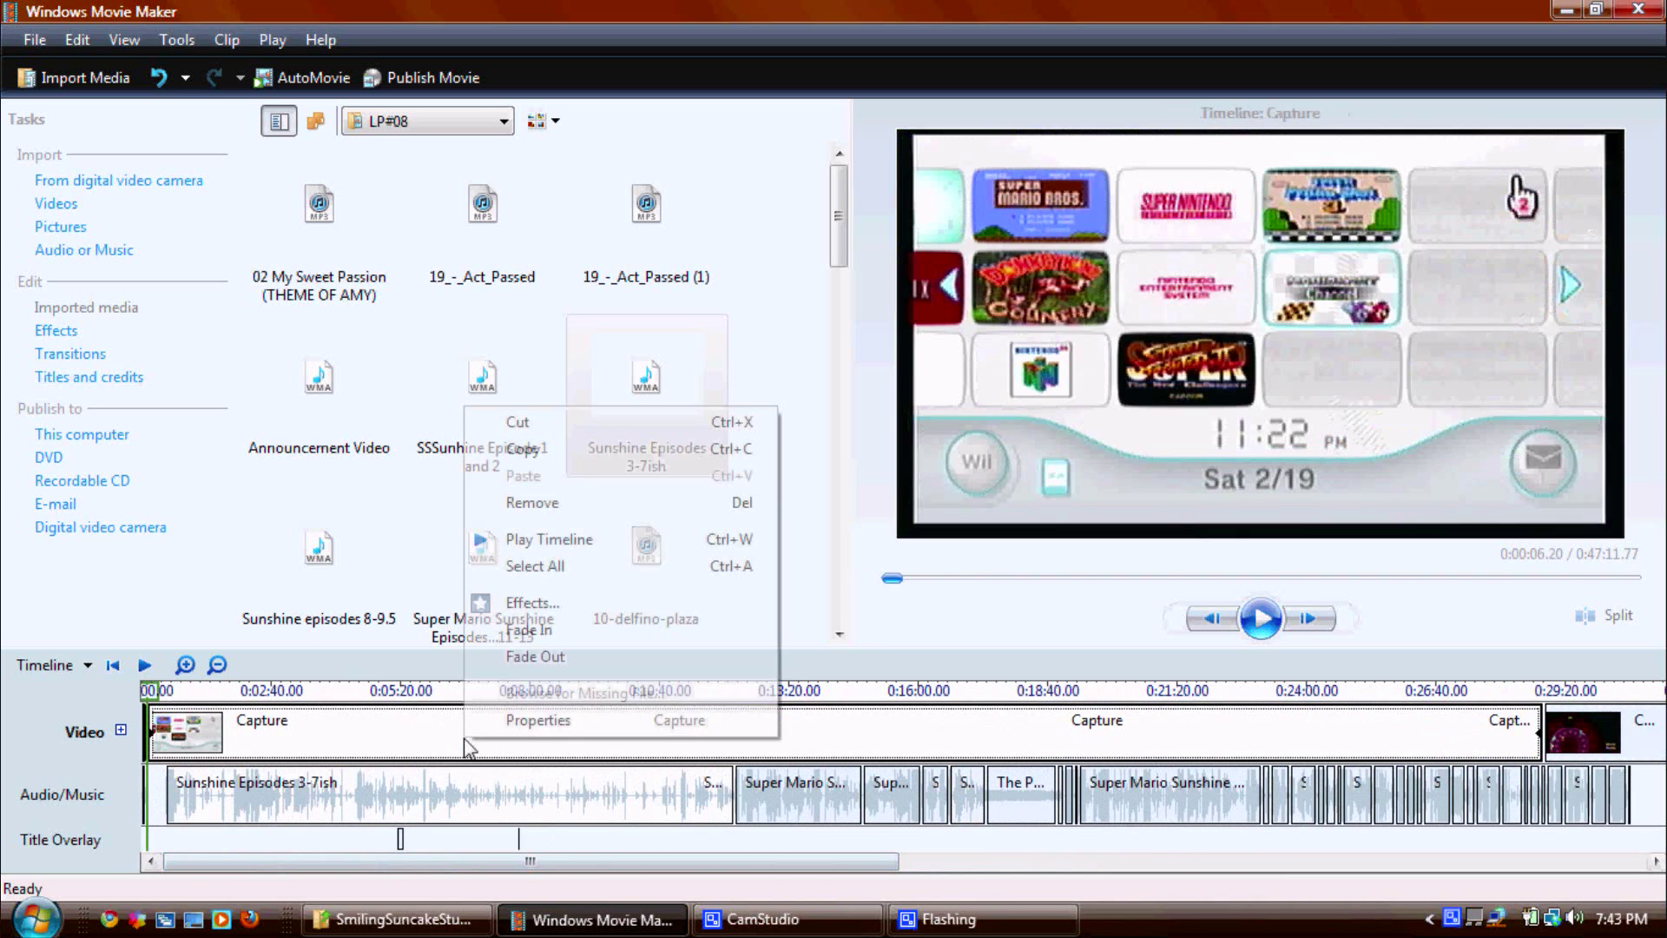
pyautogui.press('Escape')
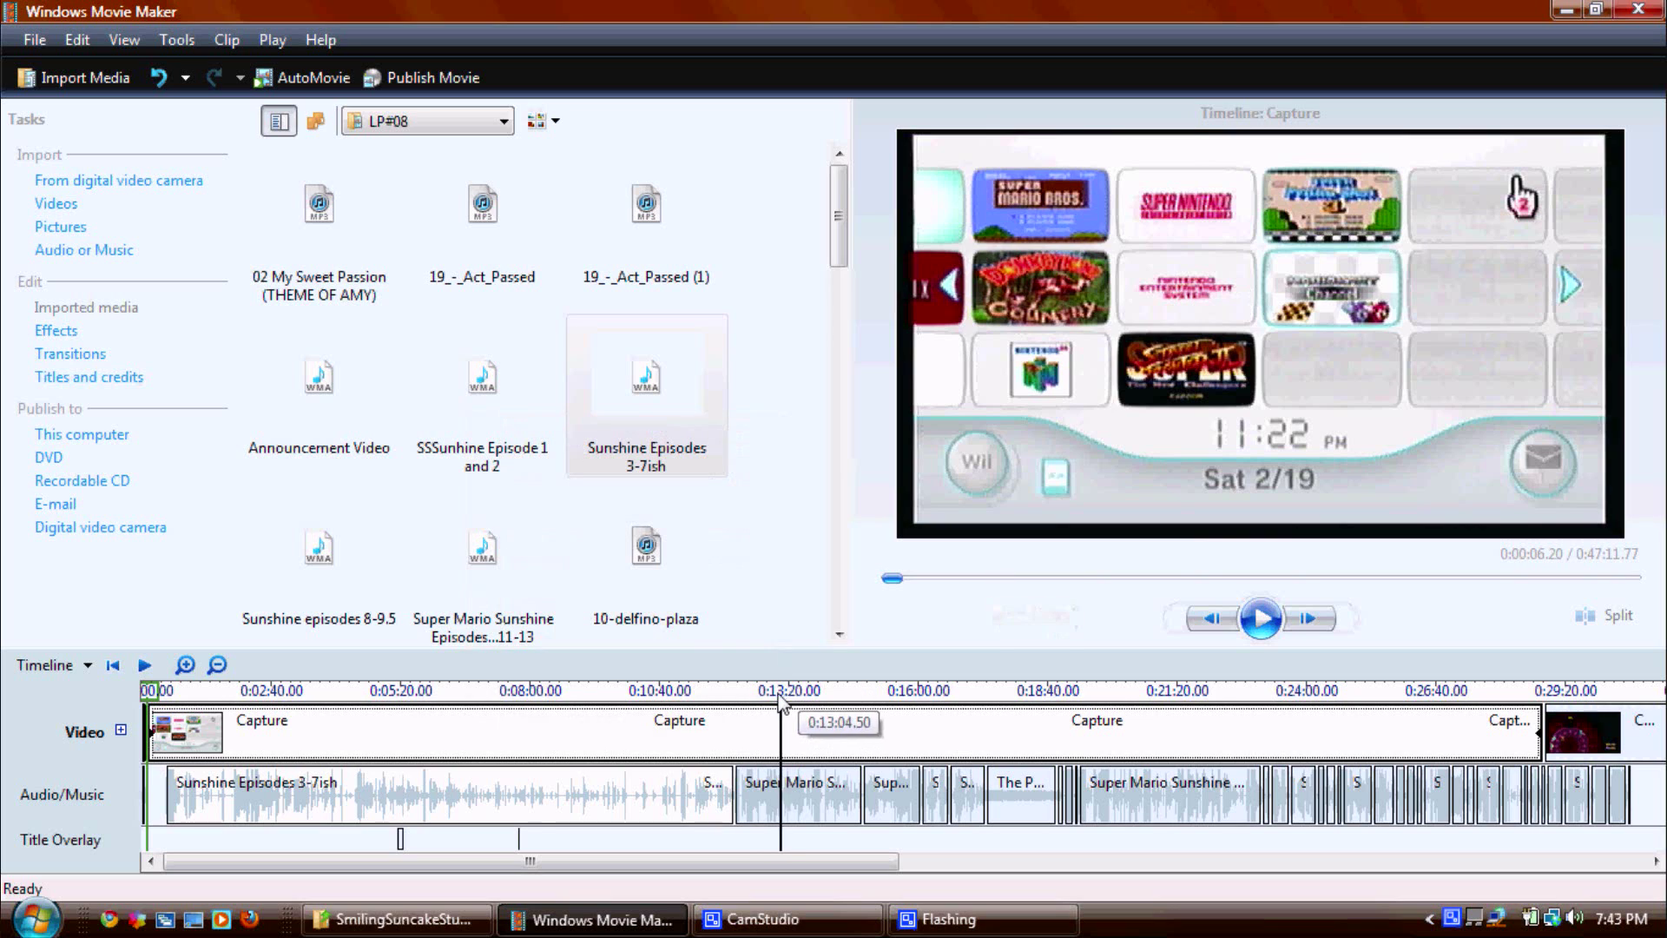
pyautogui.rightClick(479, 727)
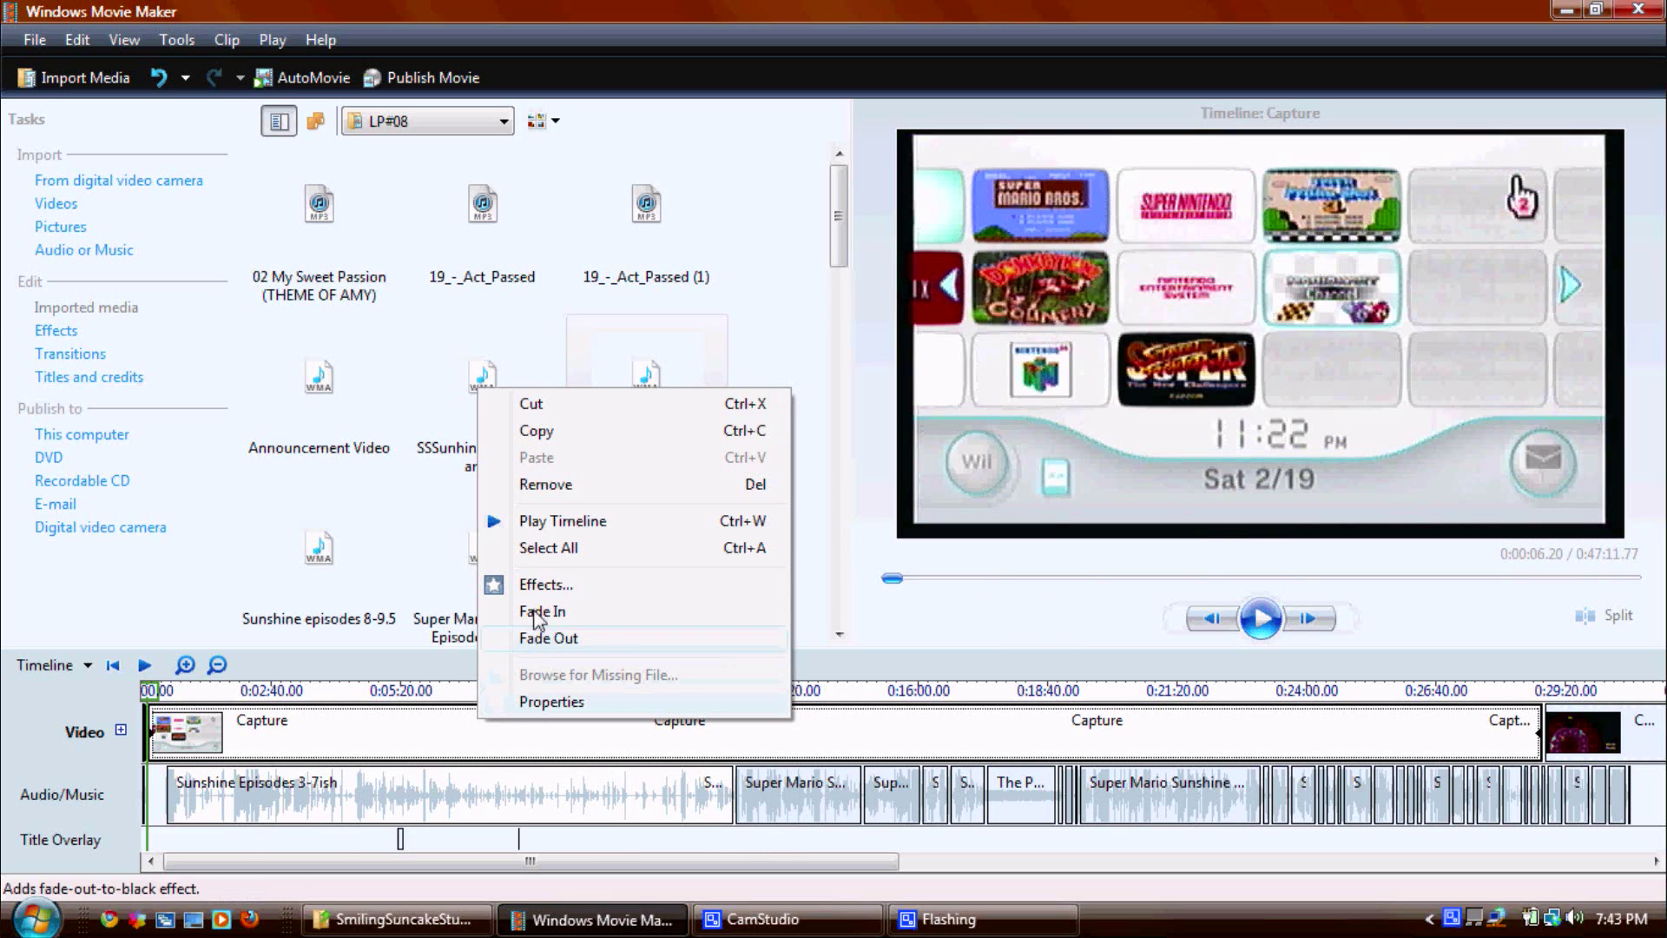
pyautogui.click(556, 584)
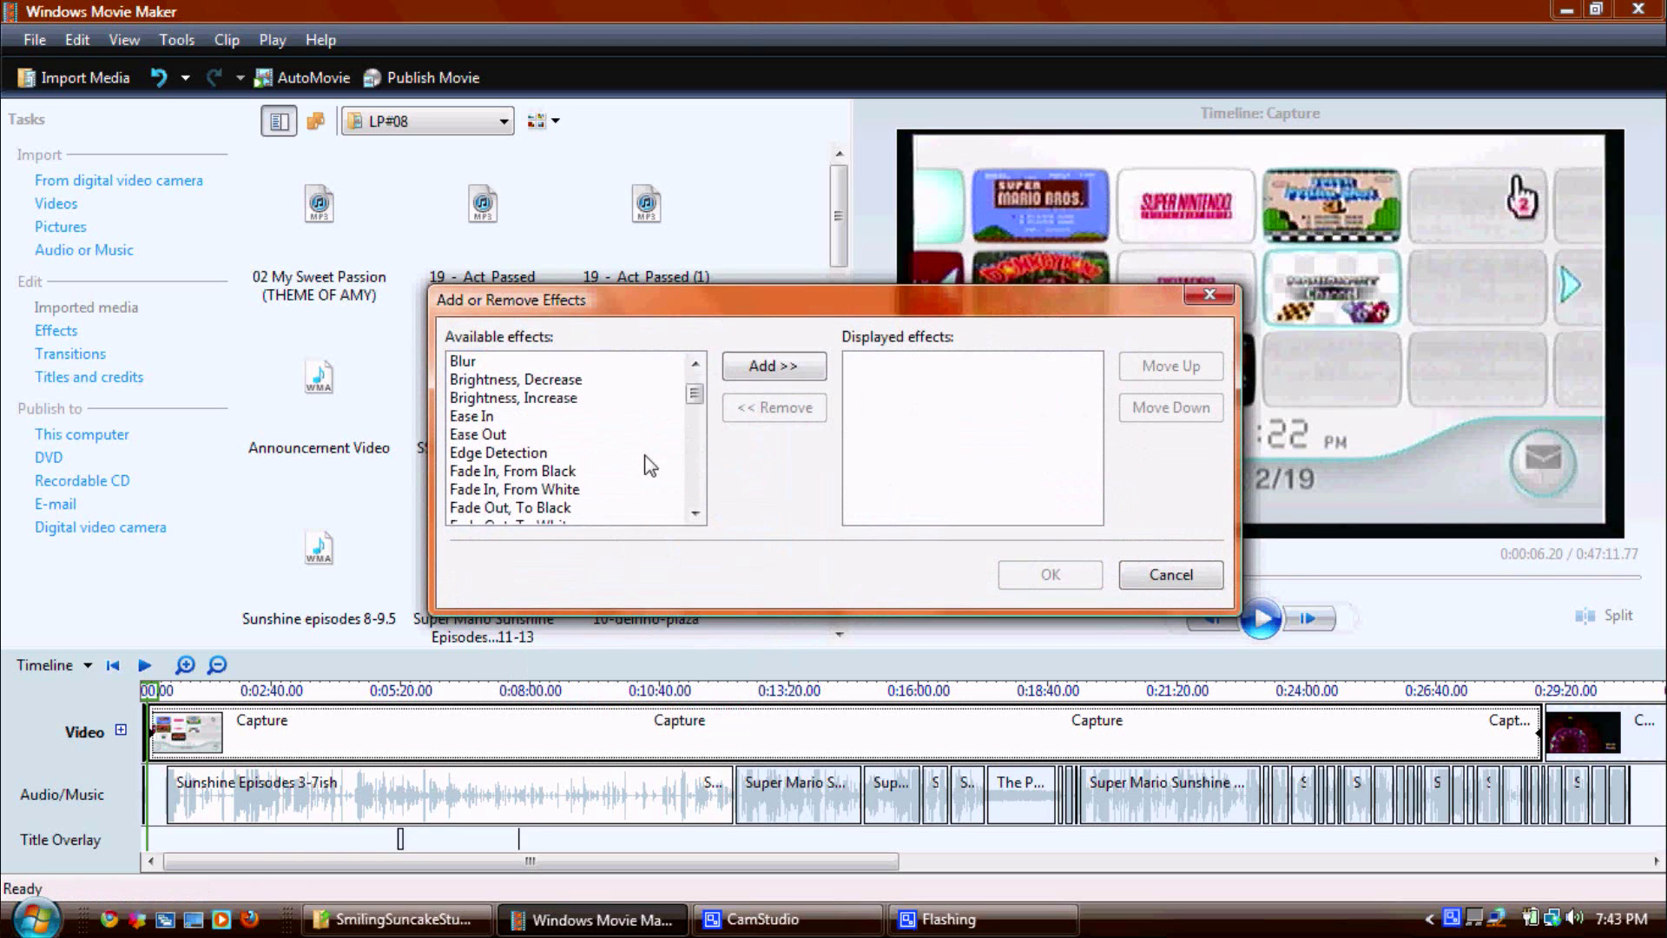
pyautogui.scroll(-4, 638, 469)
pyautogui.scroll(-5, 632, 463)
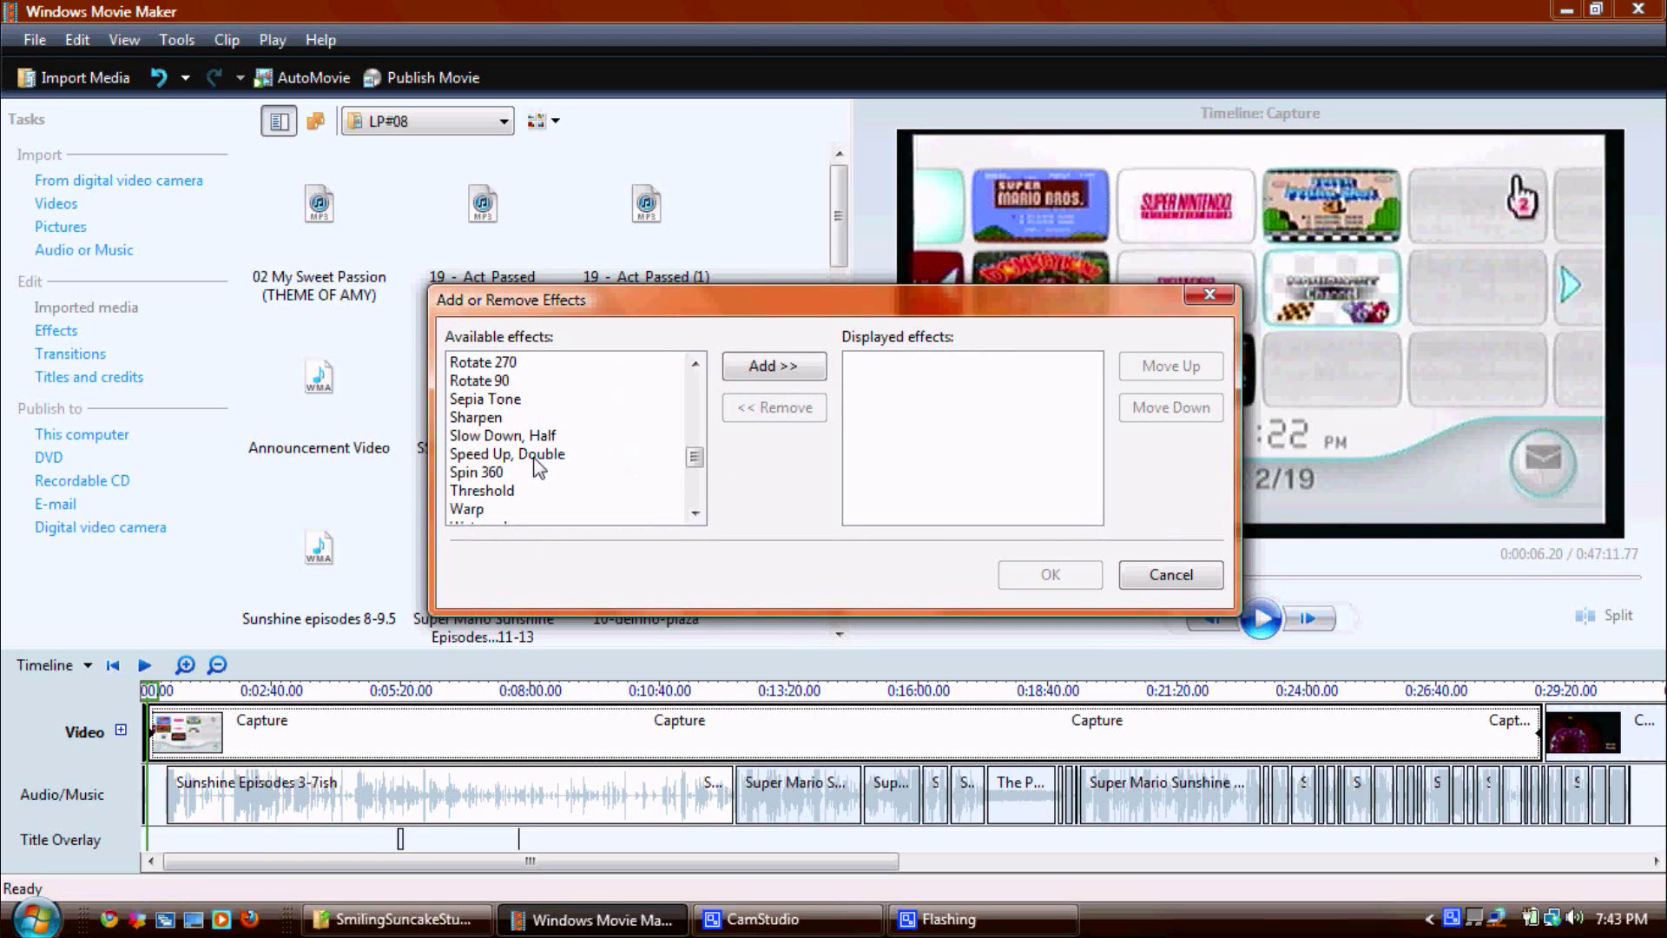
pyautogui.click(739, 365)
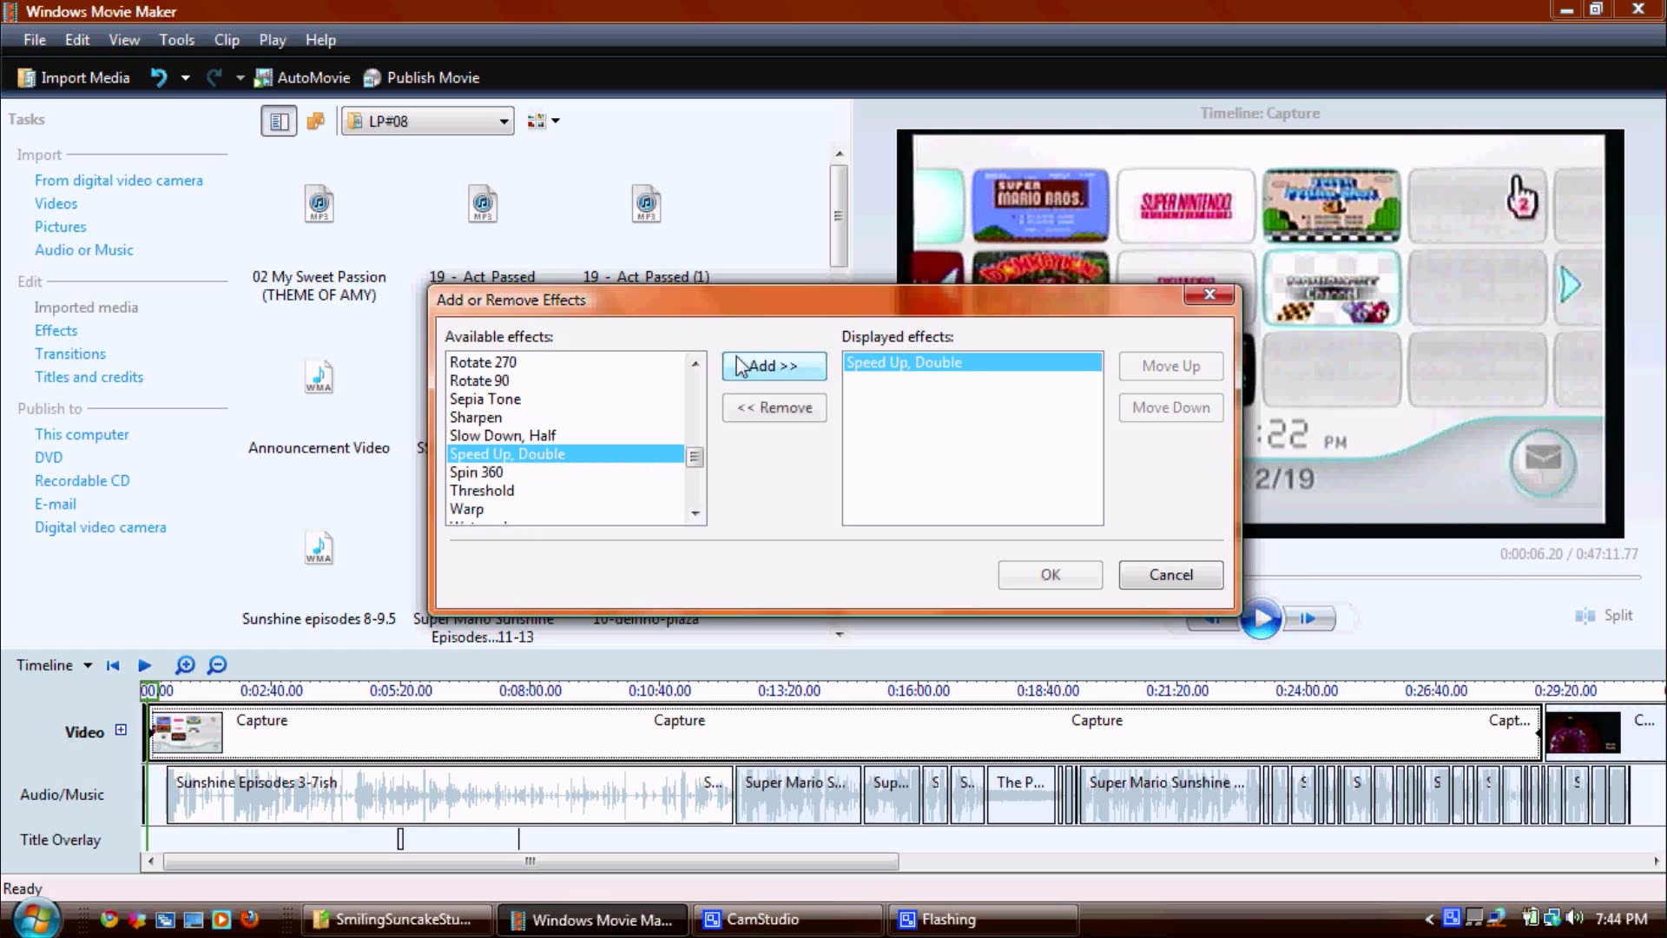
pyautogui.click(739, 364)
pyautogui.click(1029, 575)
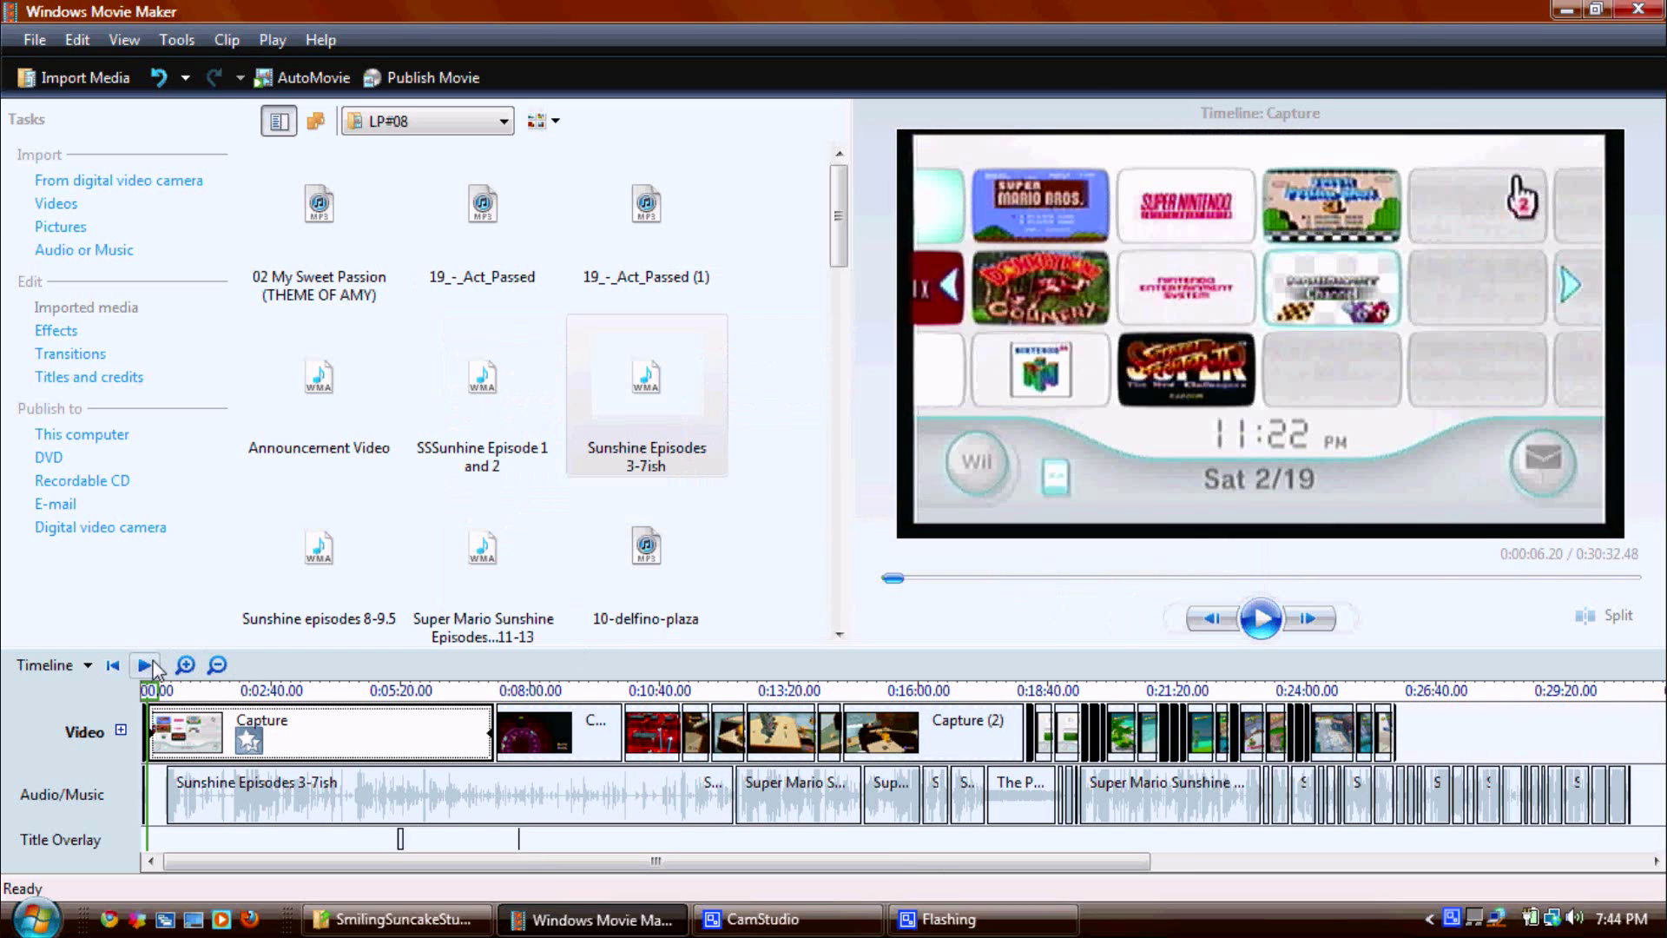
# - Preview the timeline around 2:44, then select the first Capture clip
pyautogui.click(147, 663)
pyautogui.click(278, 690)
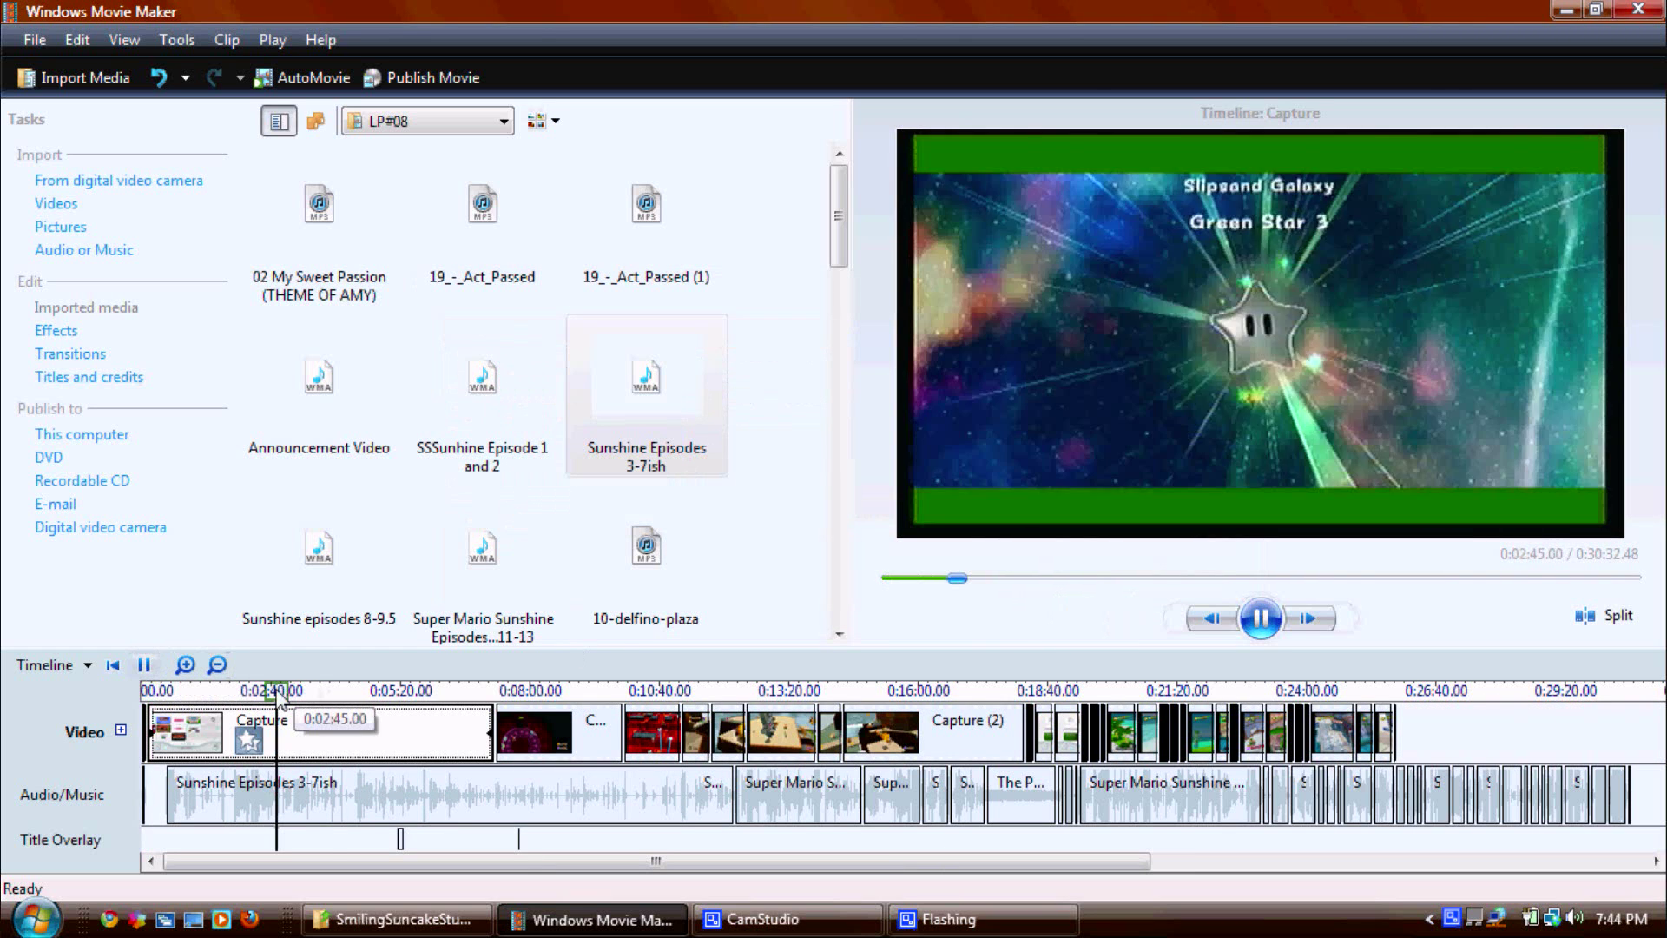
pyautogui.click(146, 665)
pyautogui.click(245, 738)
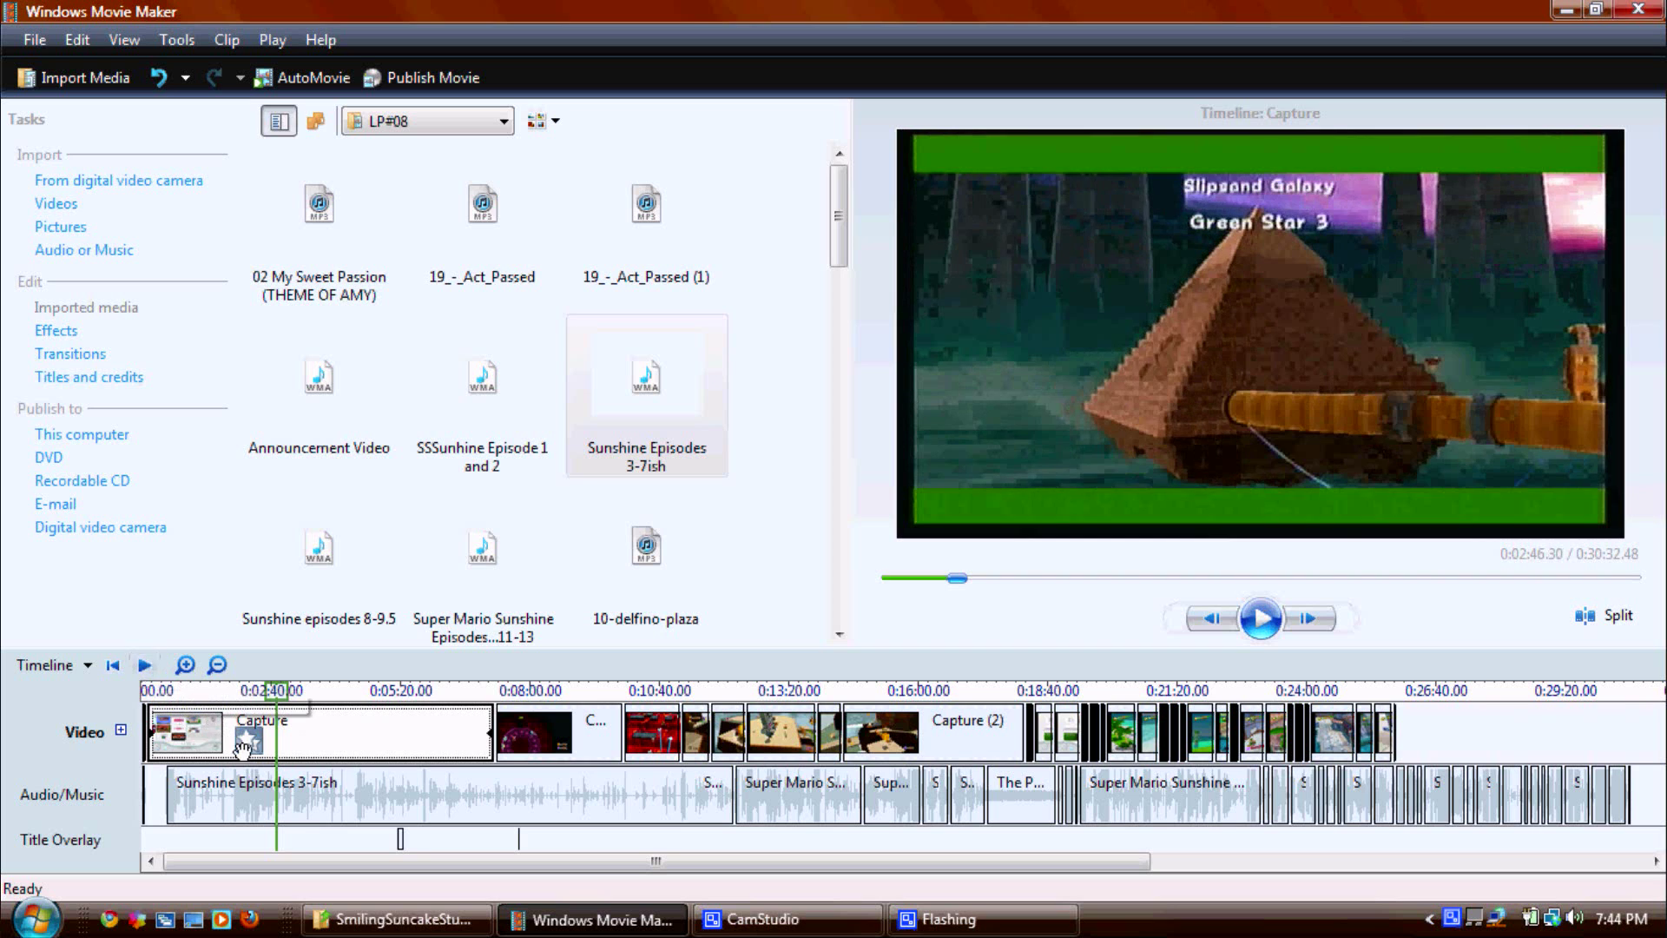
pyautogui.rightClick(245, 738)
pyautogui.press('Return')
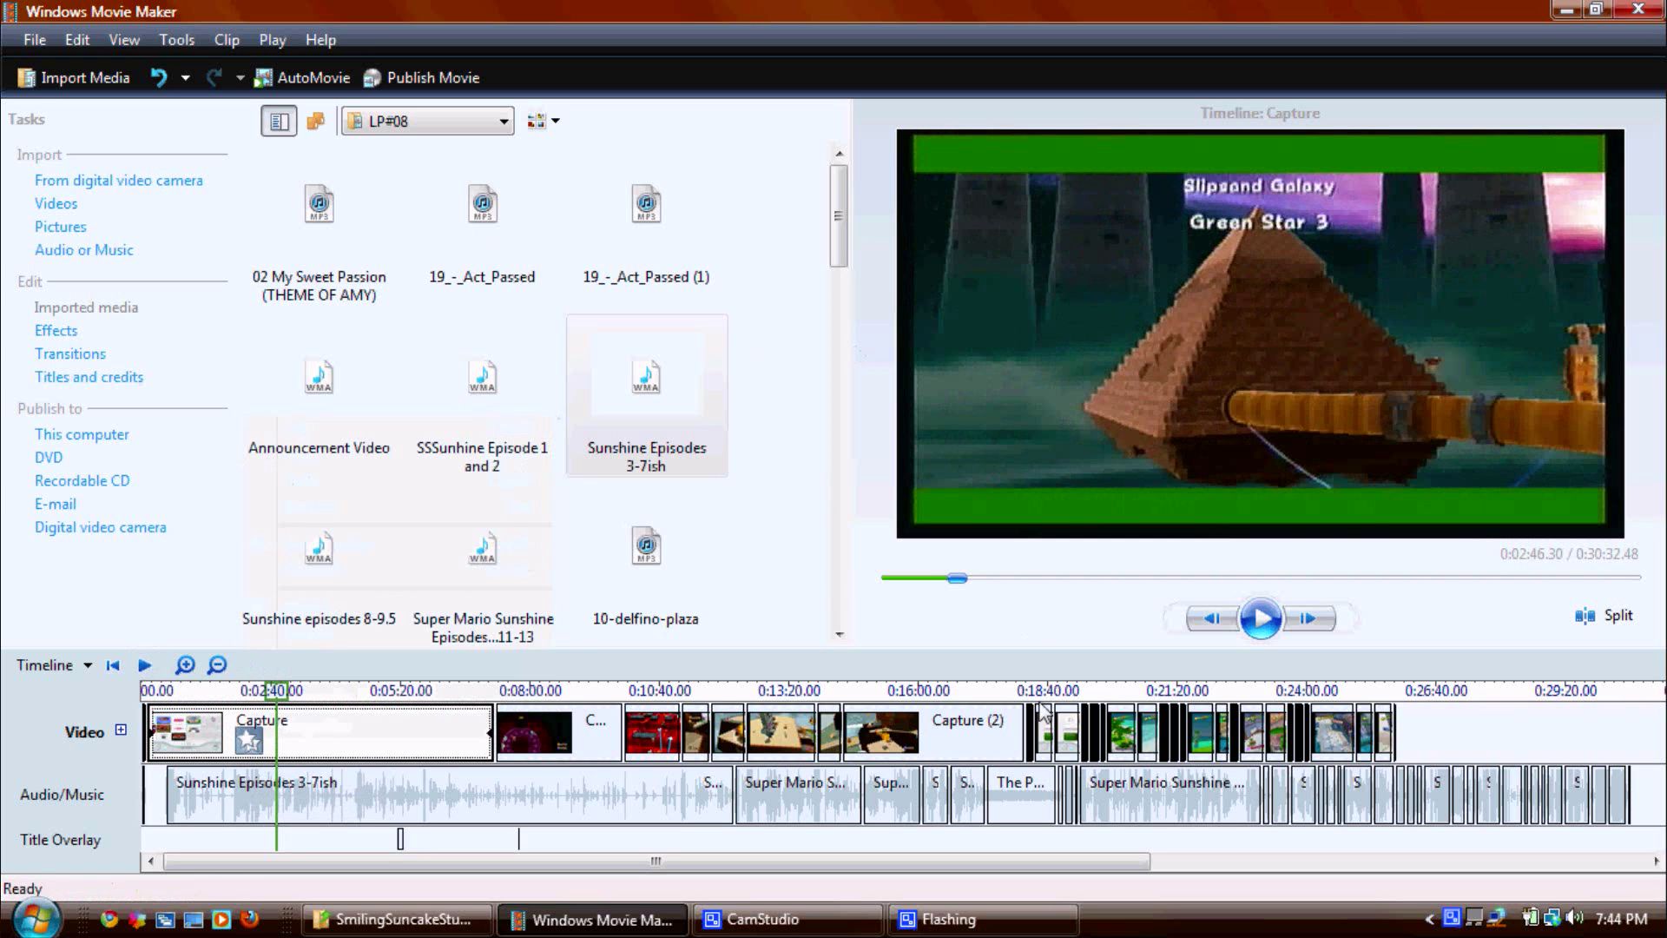
# - Move The Price is Right - 2003 Showcase Cue 2 music to the audio track start and preview it
pyautogui.click(1010, 787)
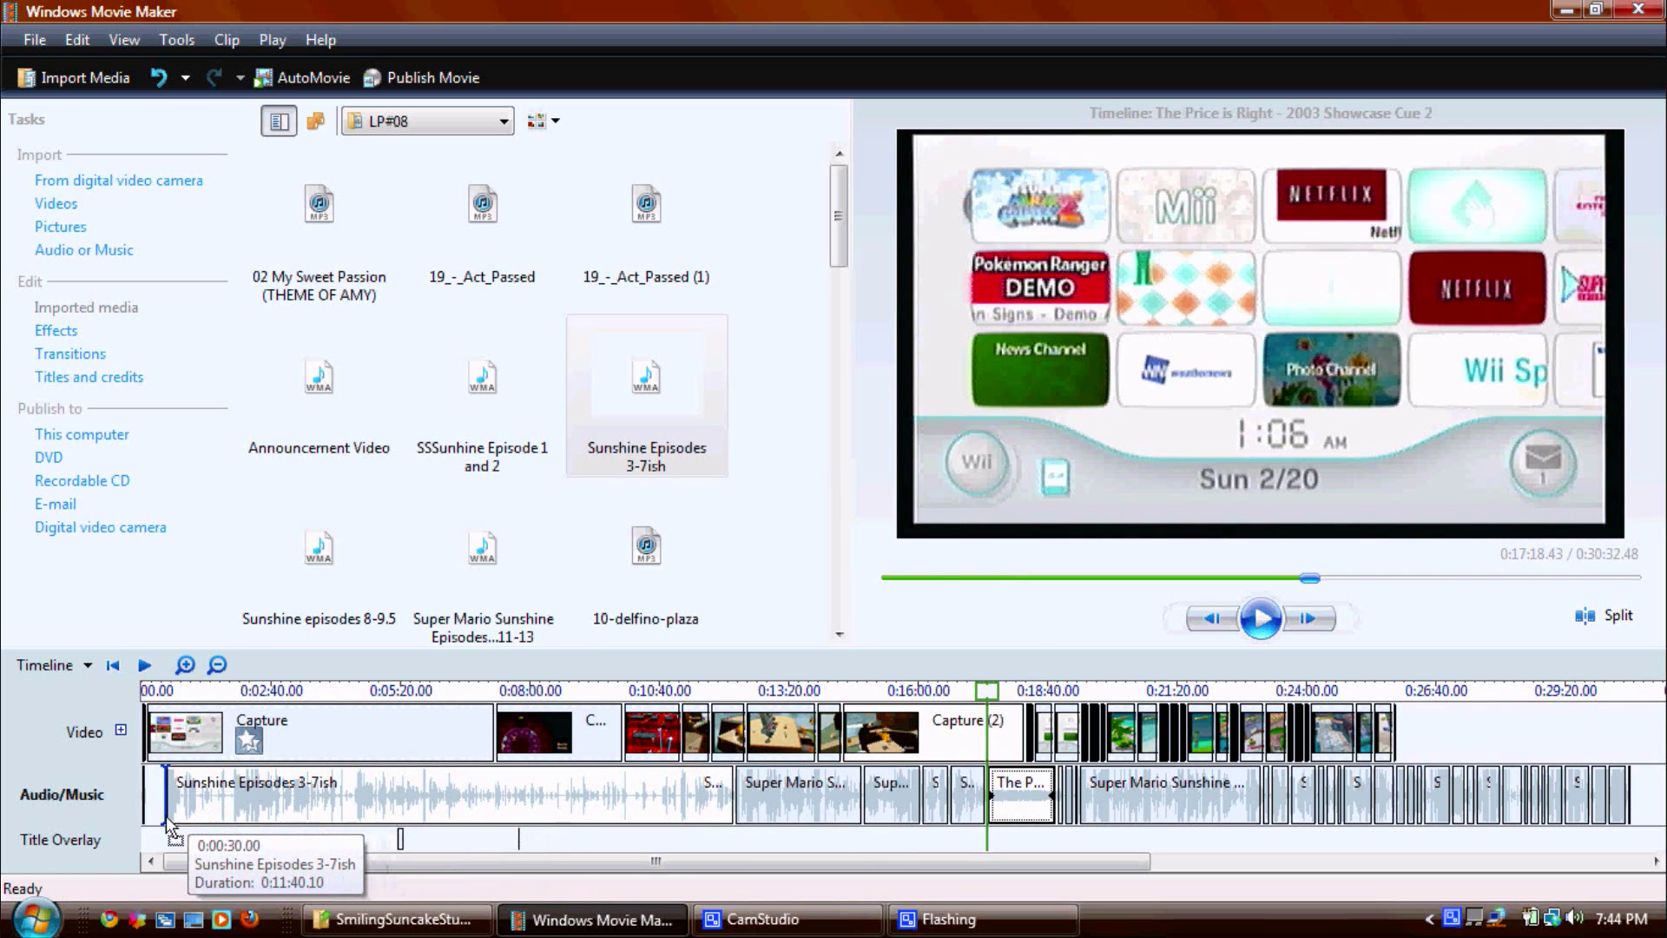
pyautogui.moveTo(159, 827); pyautogui.dragTo(160, 825)
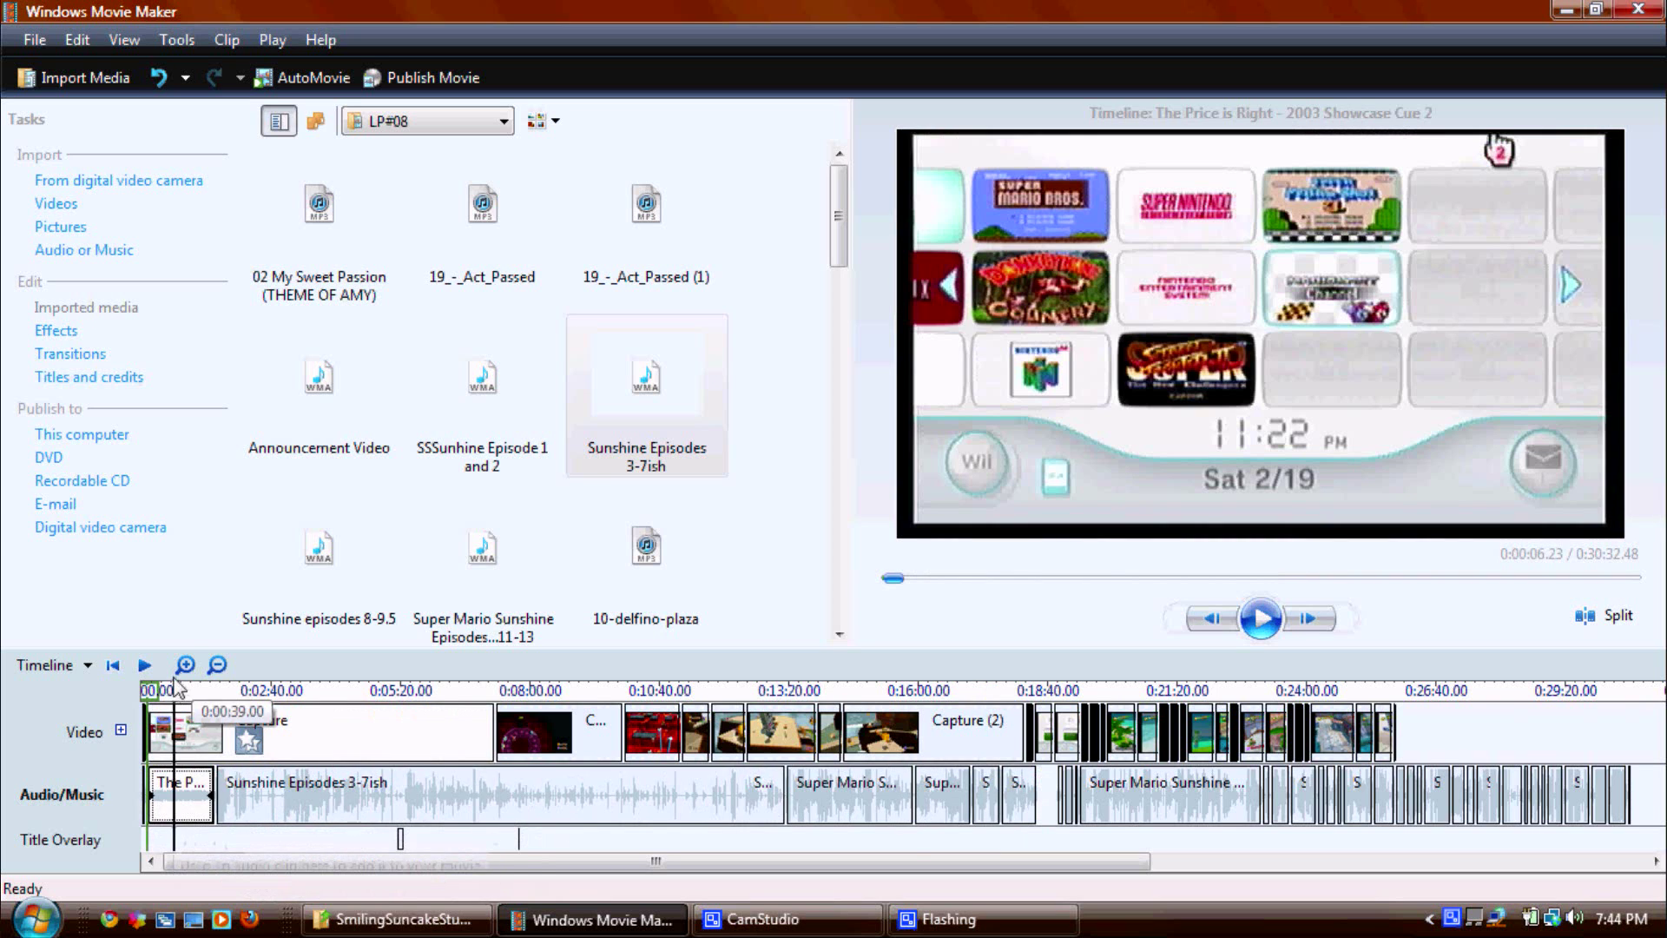
pyautogui.press('pagedown')
pyautogui.click(239, 785)
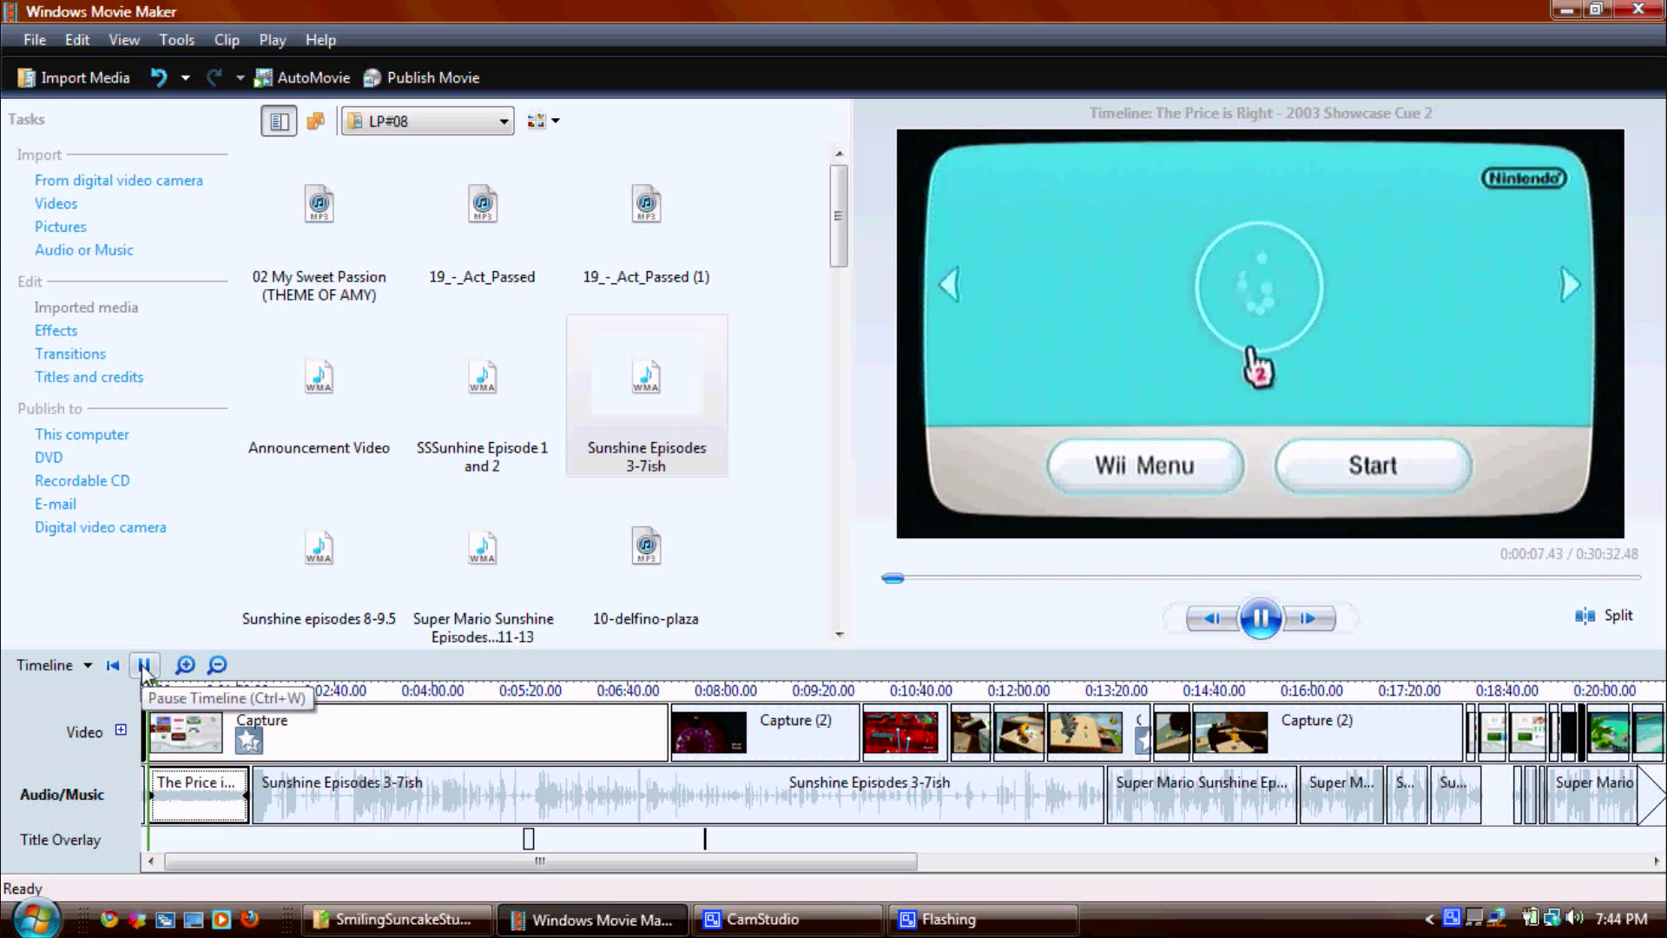
pyautogui.click(144, 667)
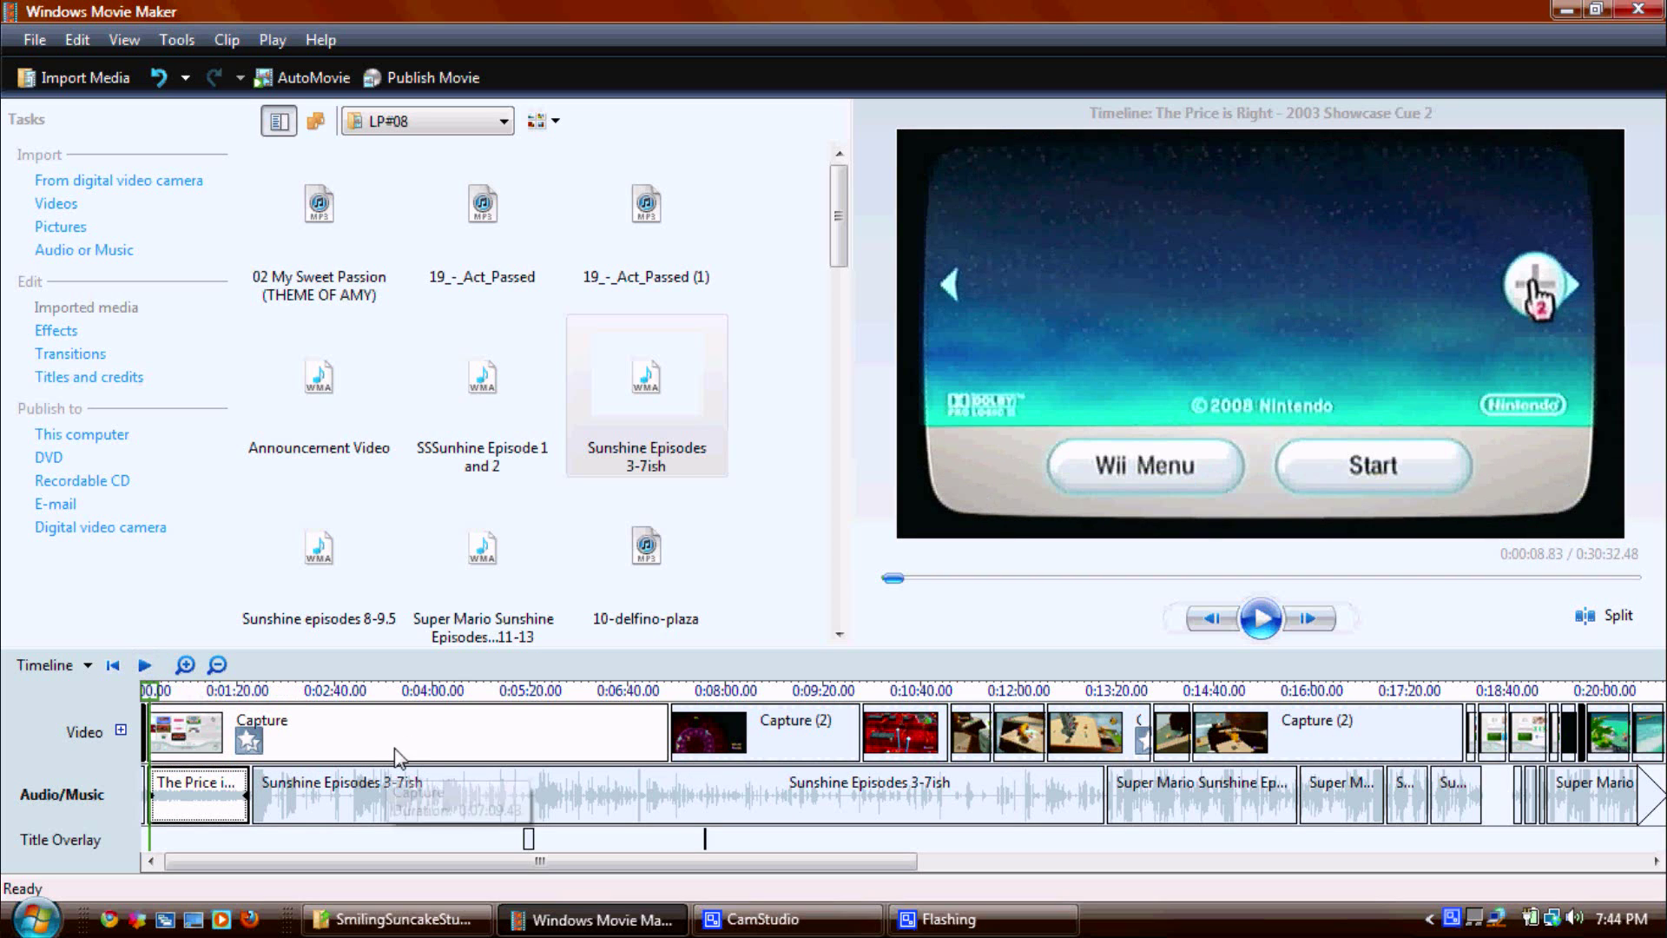
pyautogui.rightClick(398, 751)
pyautogui.click(291, 748)
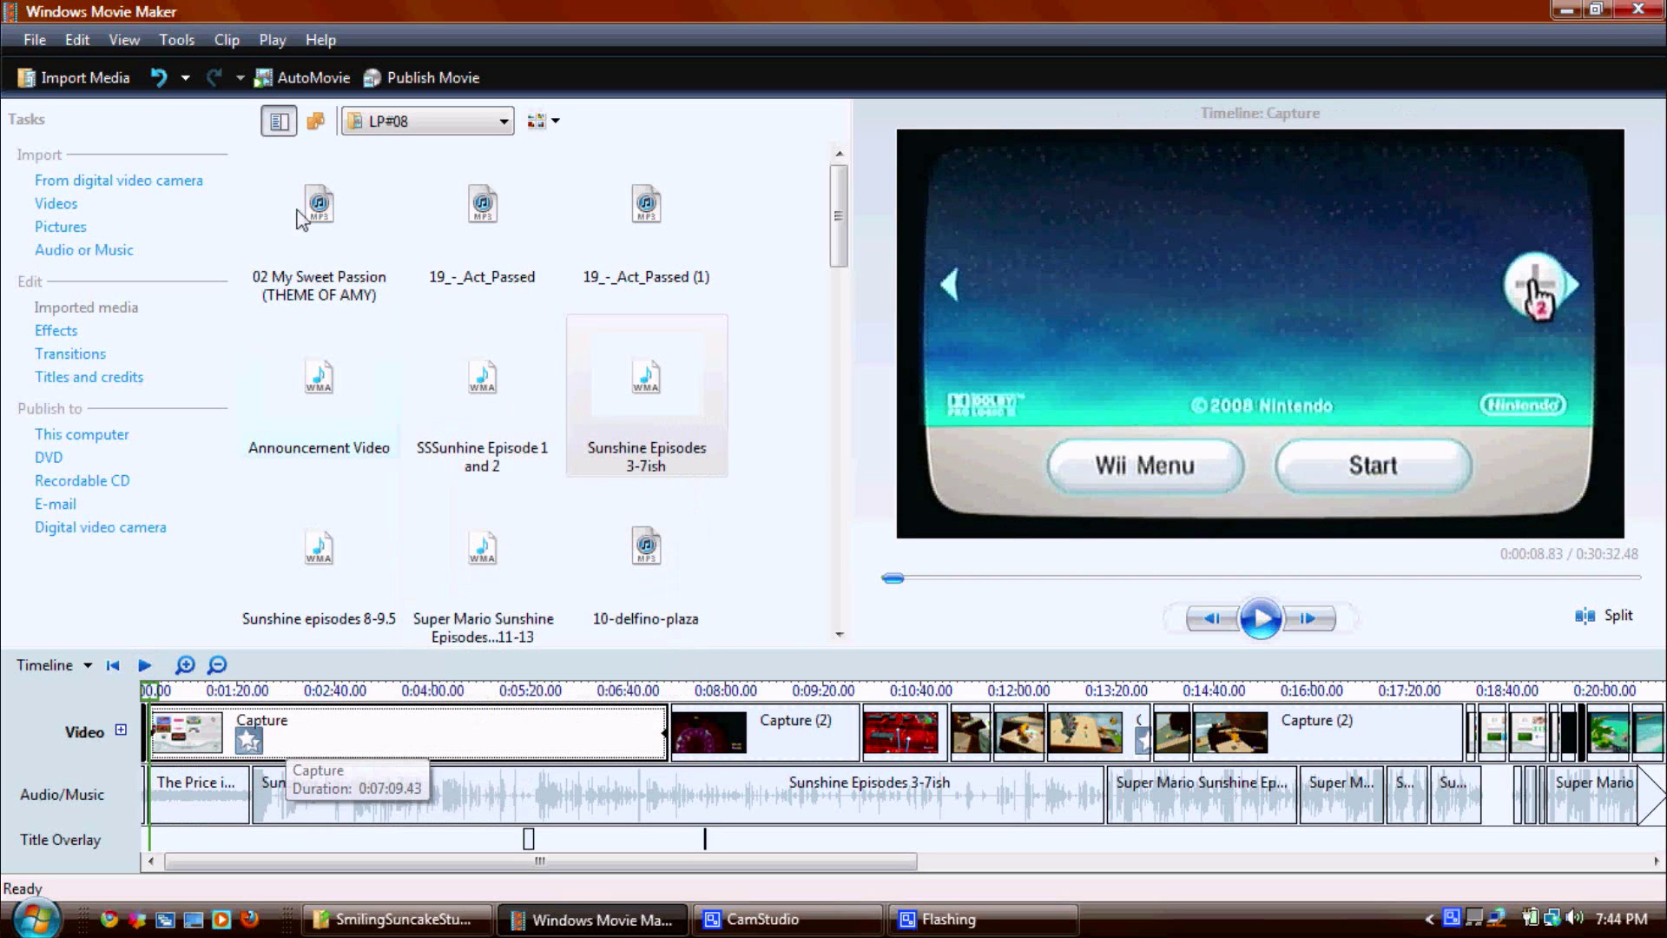
# - Mute the Capture clip via Clip > Audio > Mute and put Sunshine Episodes 3-7ish first on the audio track
pyautogui.click(226, 38)
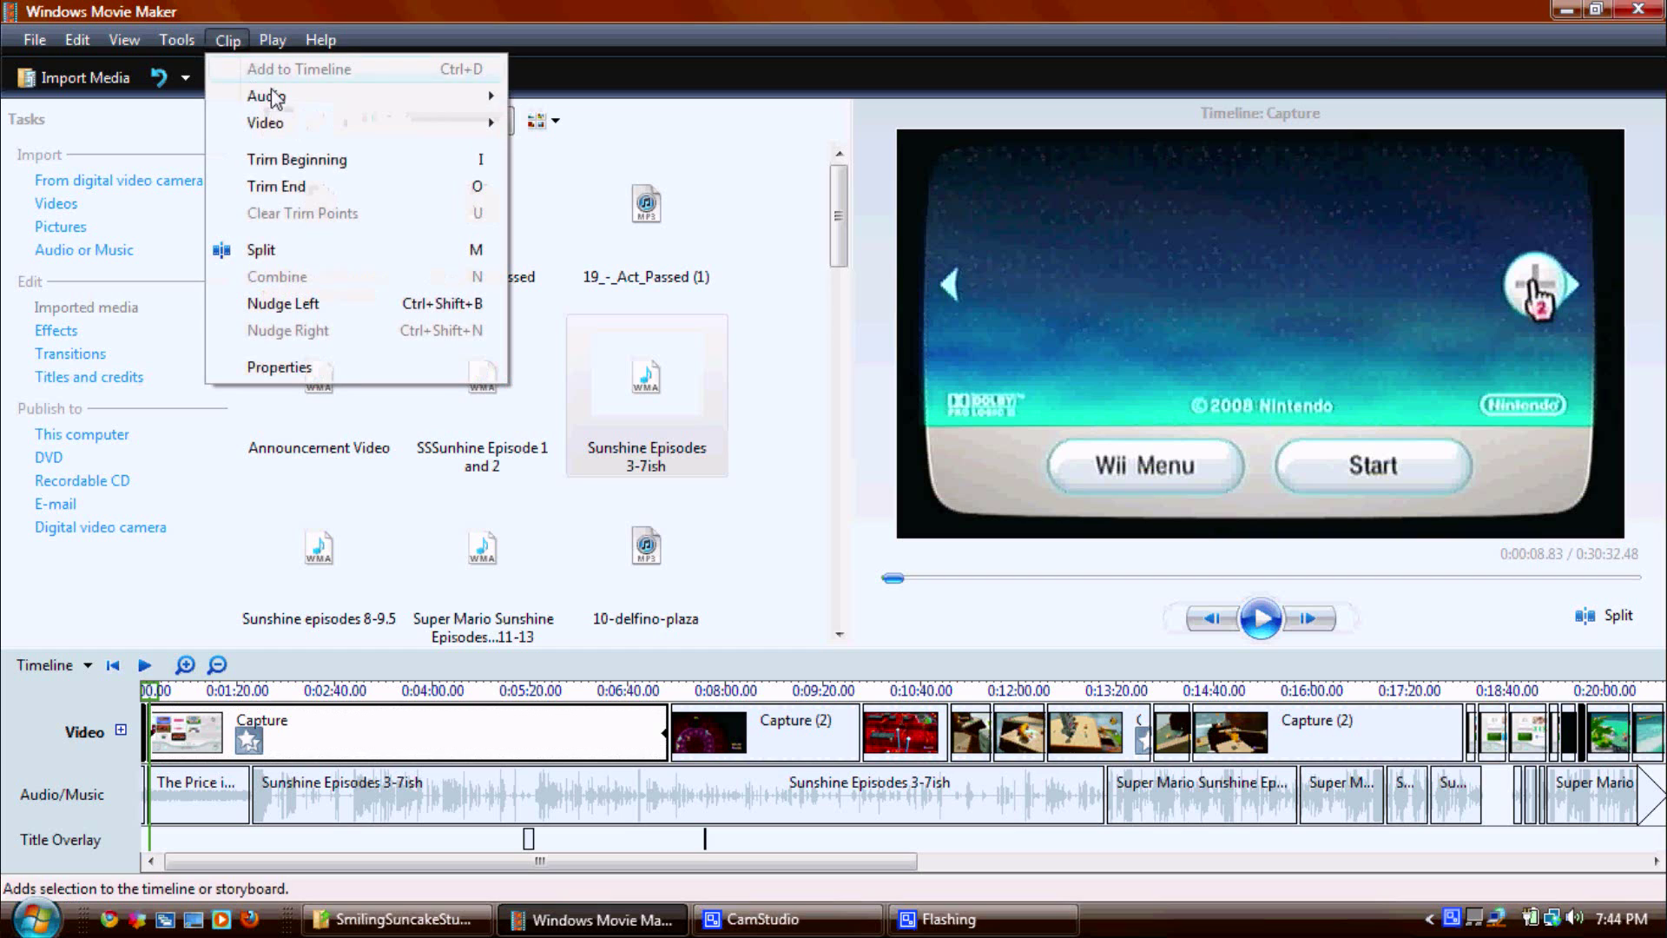
pyautogui.moveTo(277, 99)
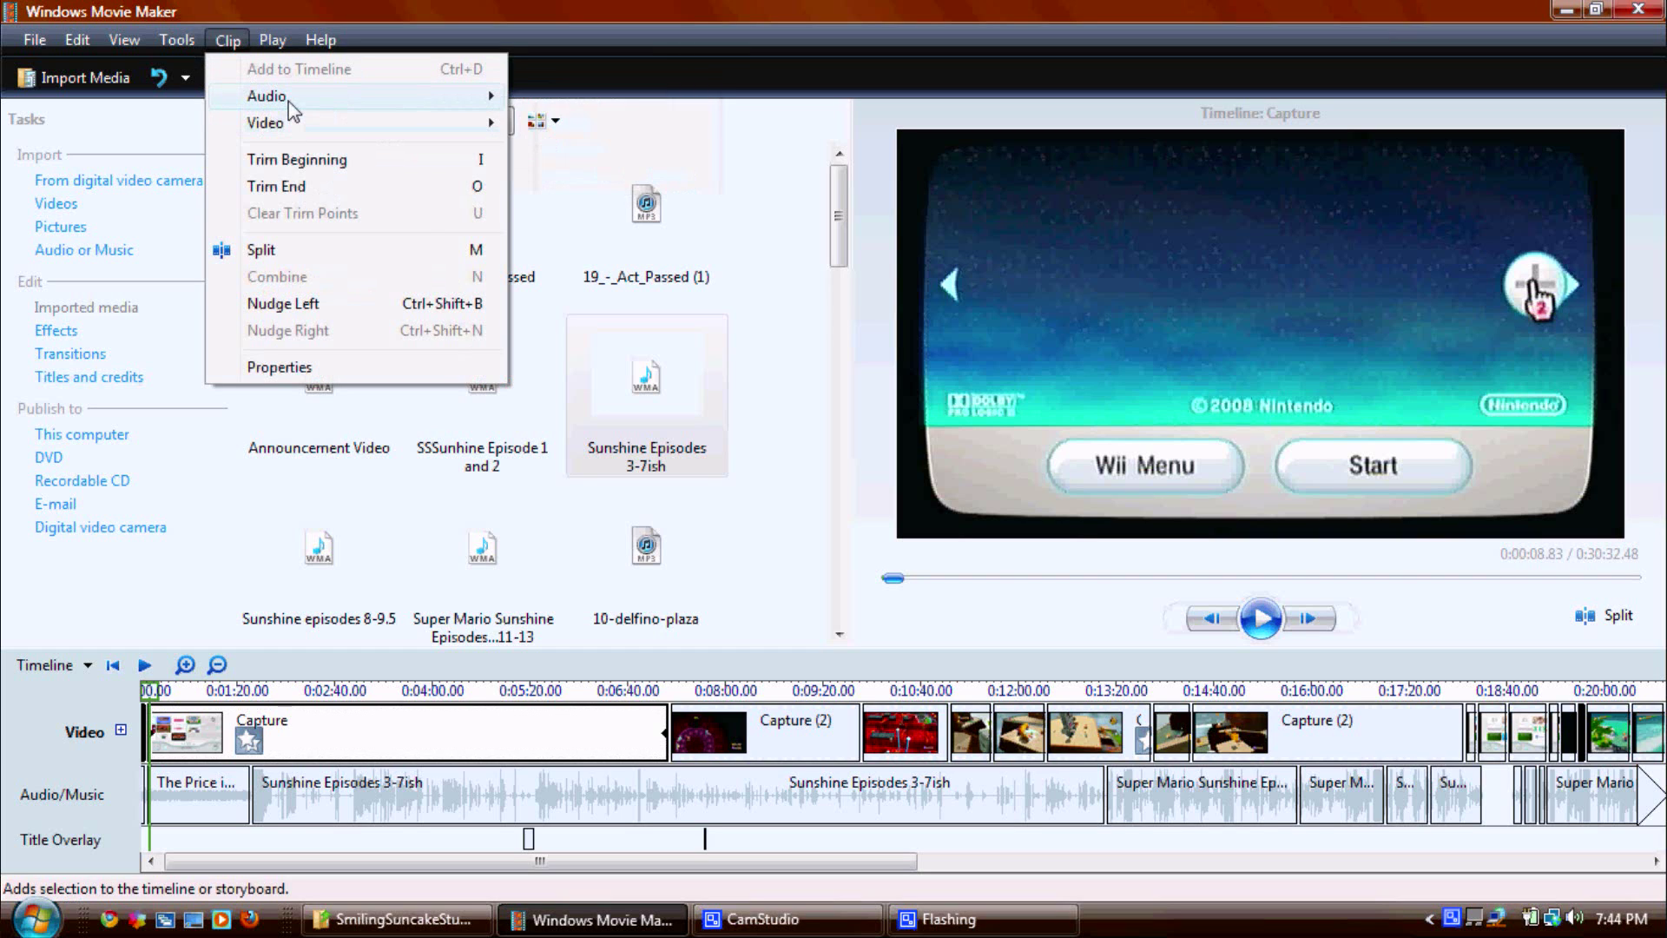
pyautogui.click(556, 97)
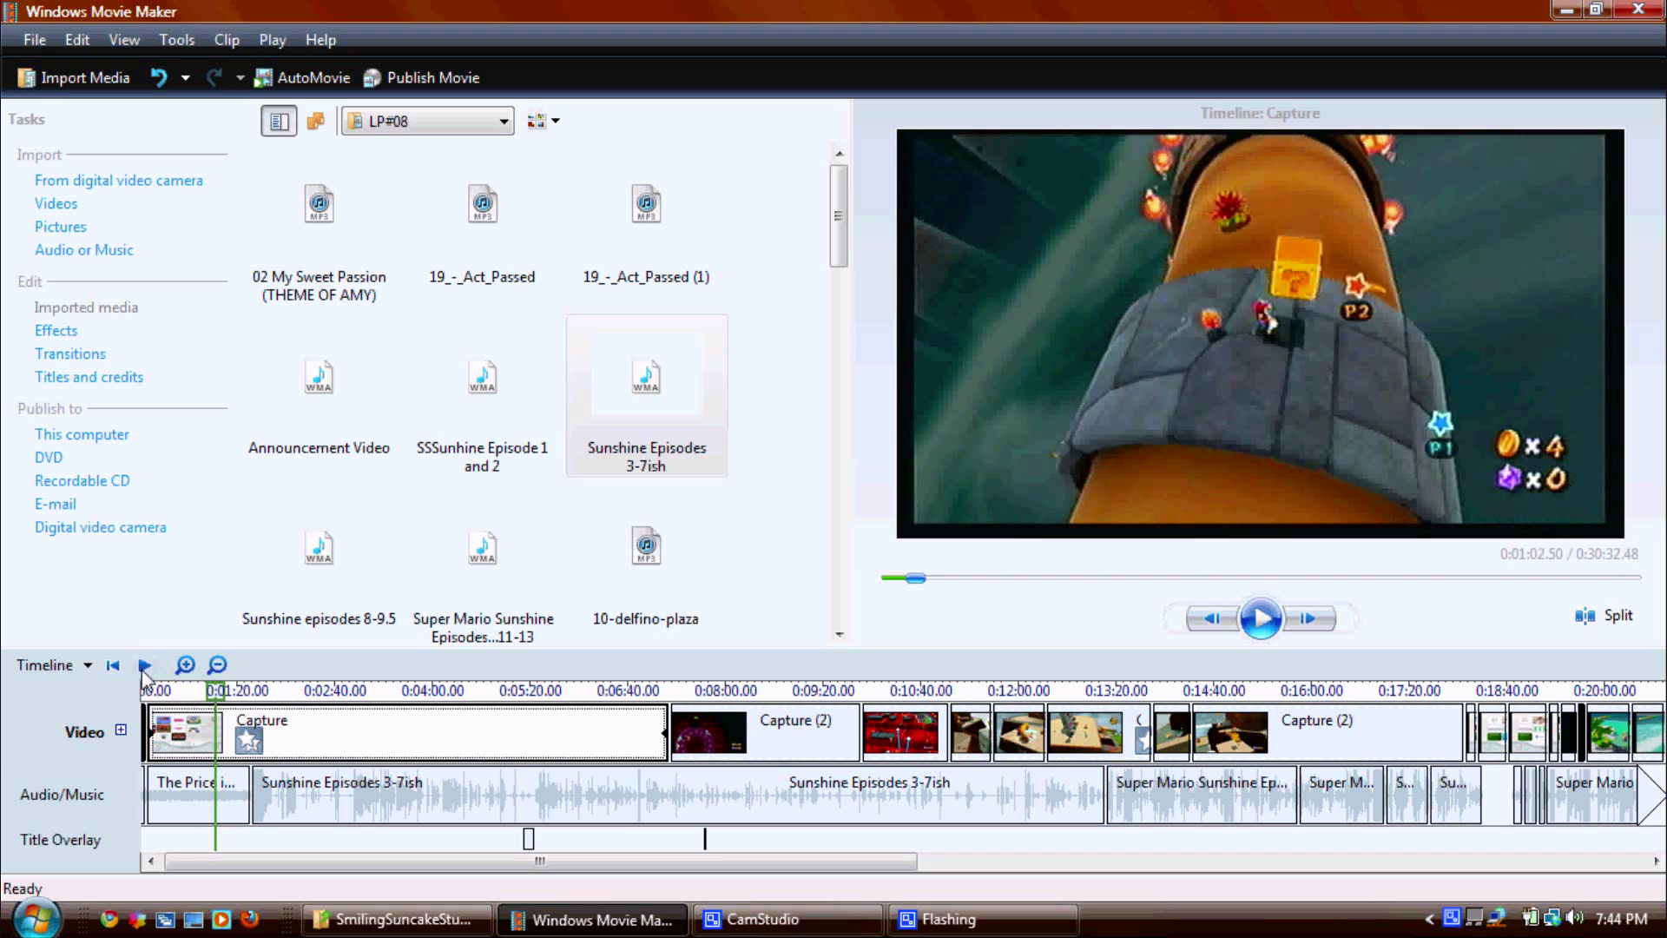
pyautogui.click(144, 664)
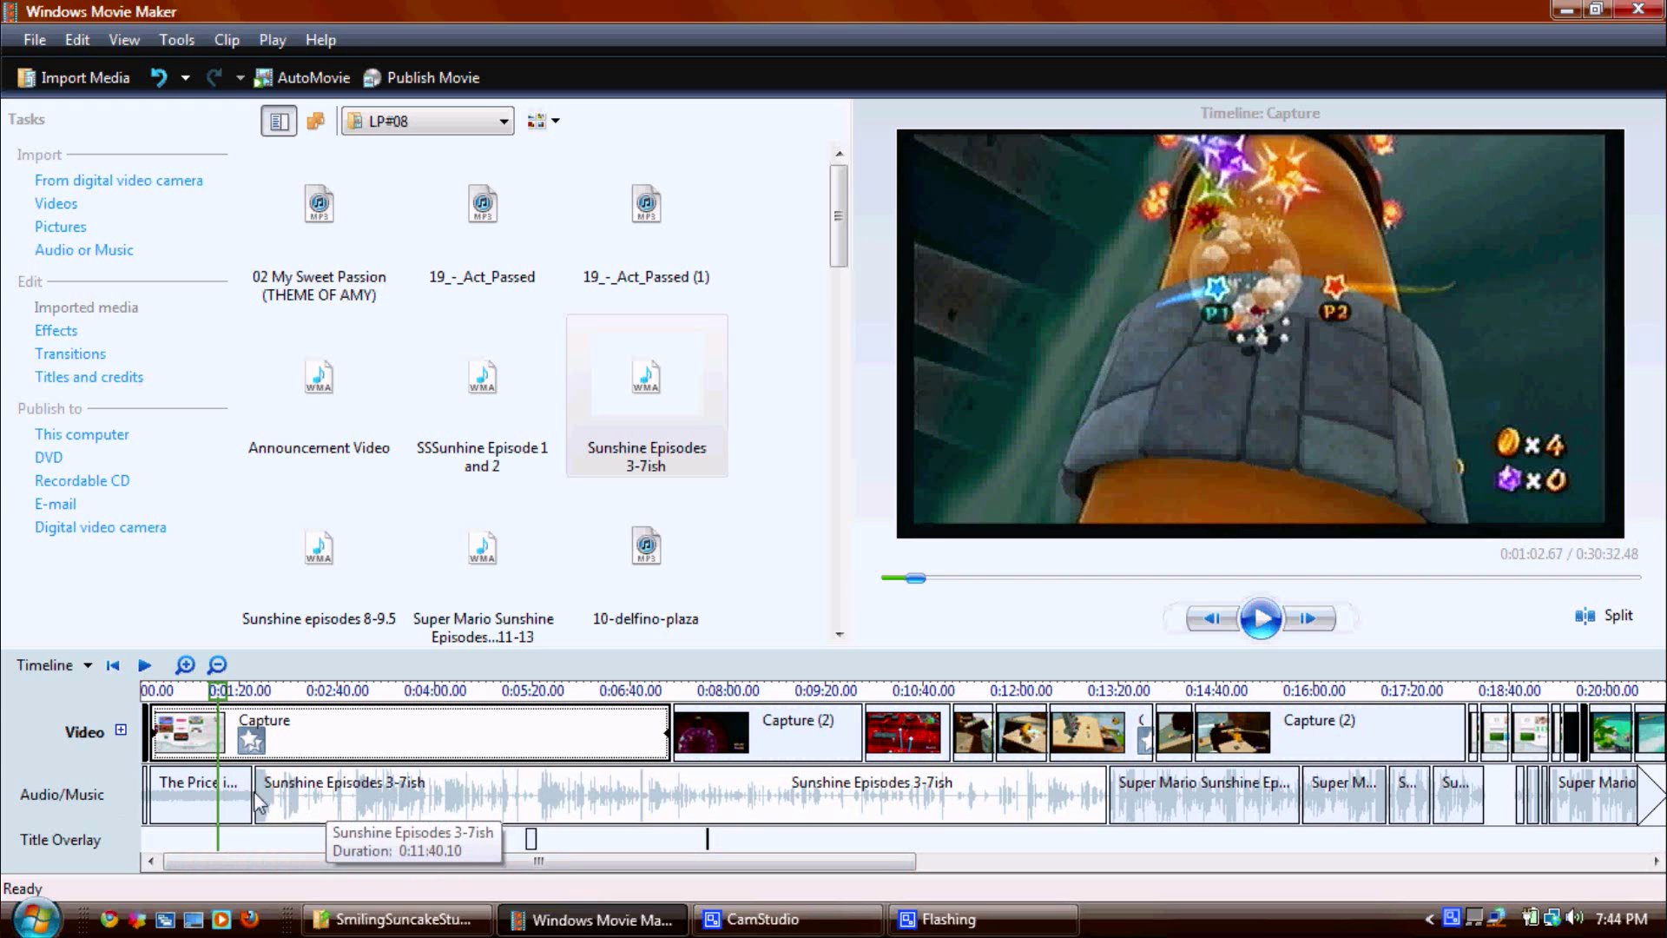
pyautogui.moveTo(259, 803); pyautogui.dragTo(155, 806)
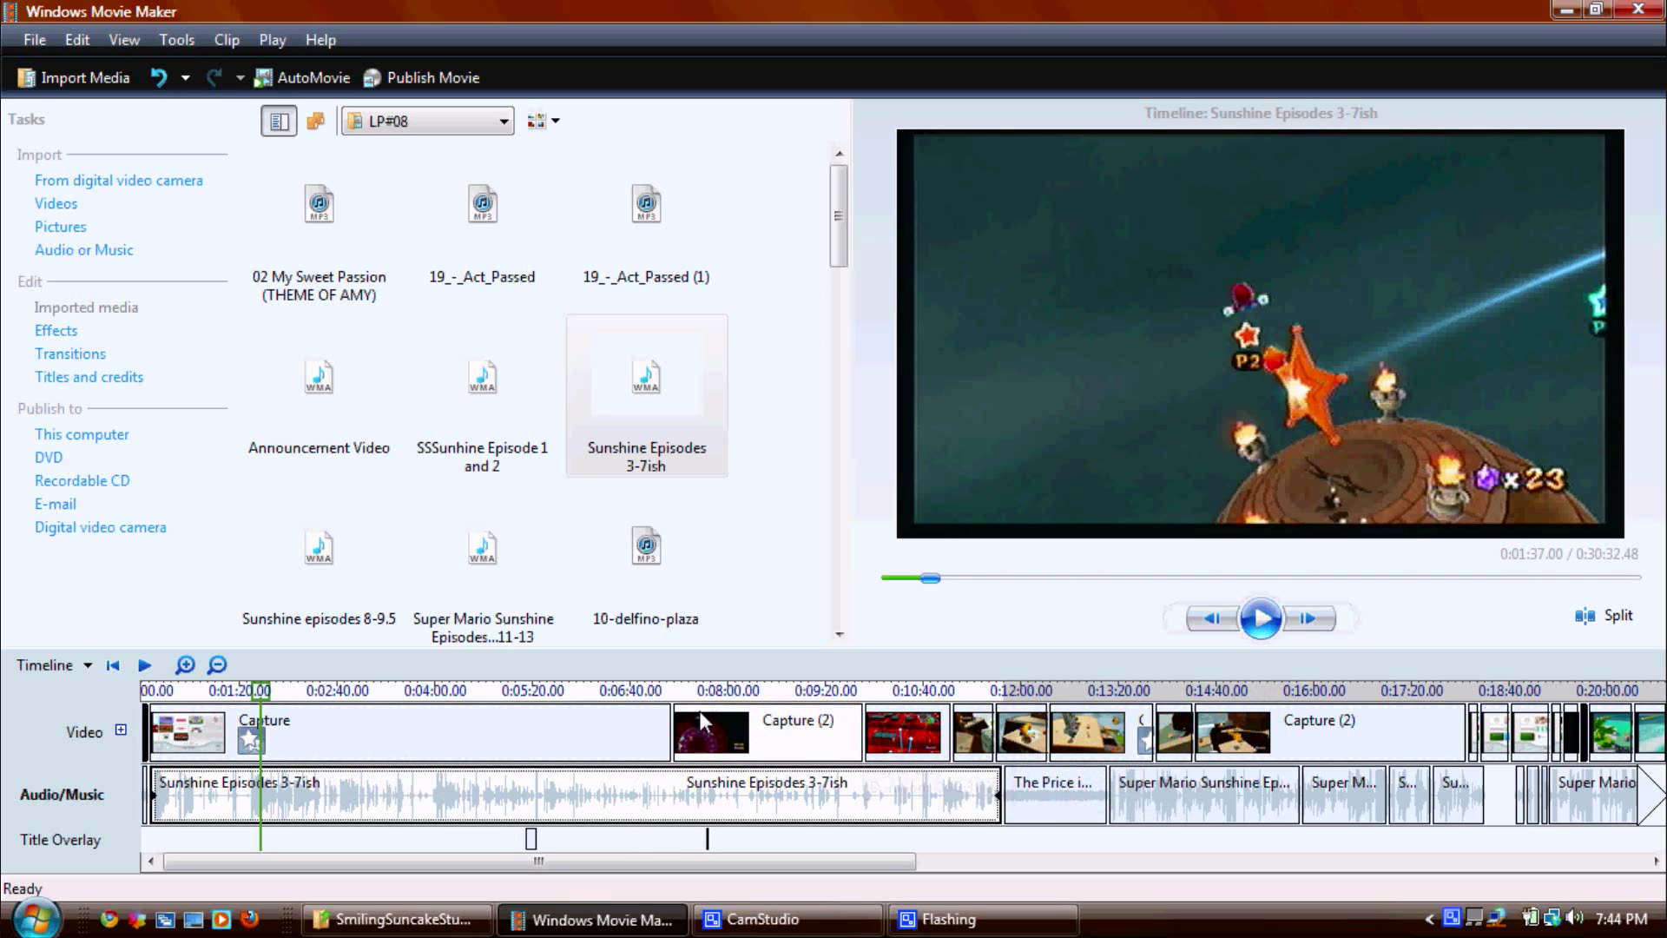
pyautogui.click(589, 740)
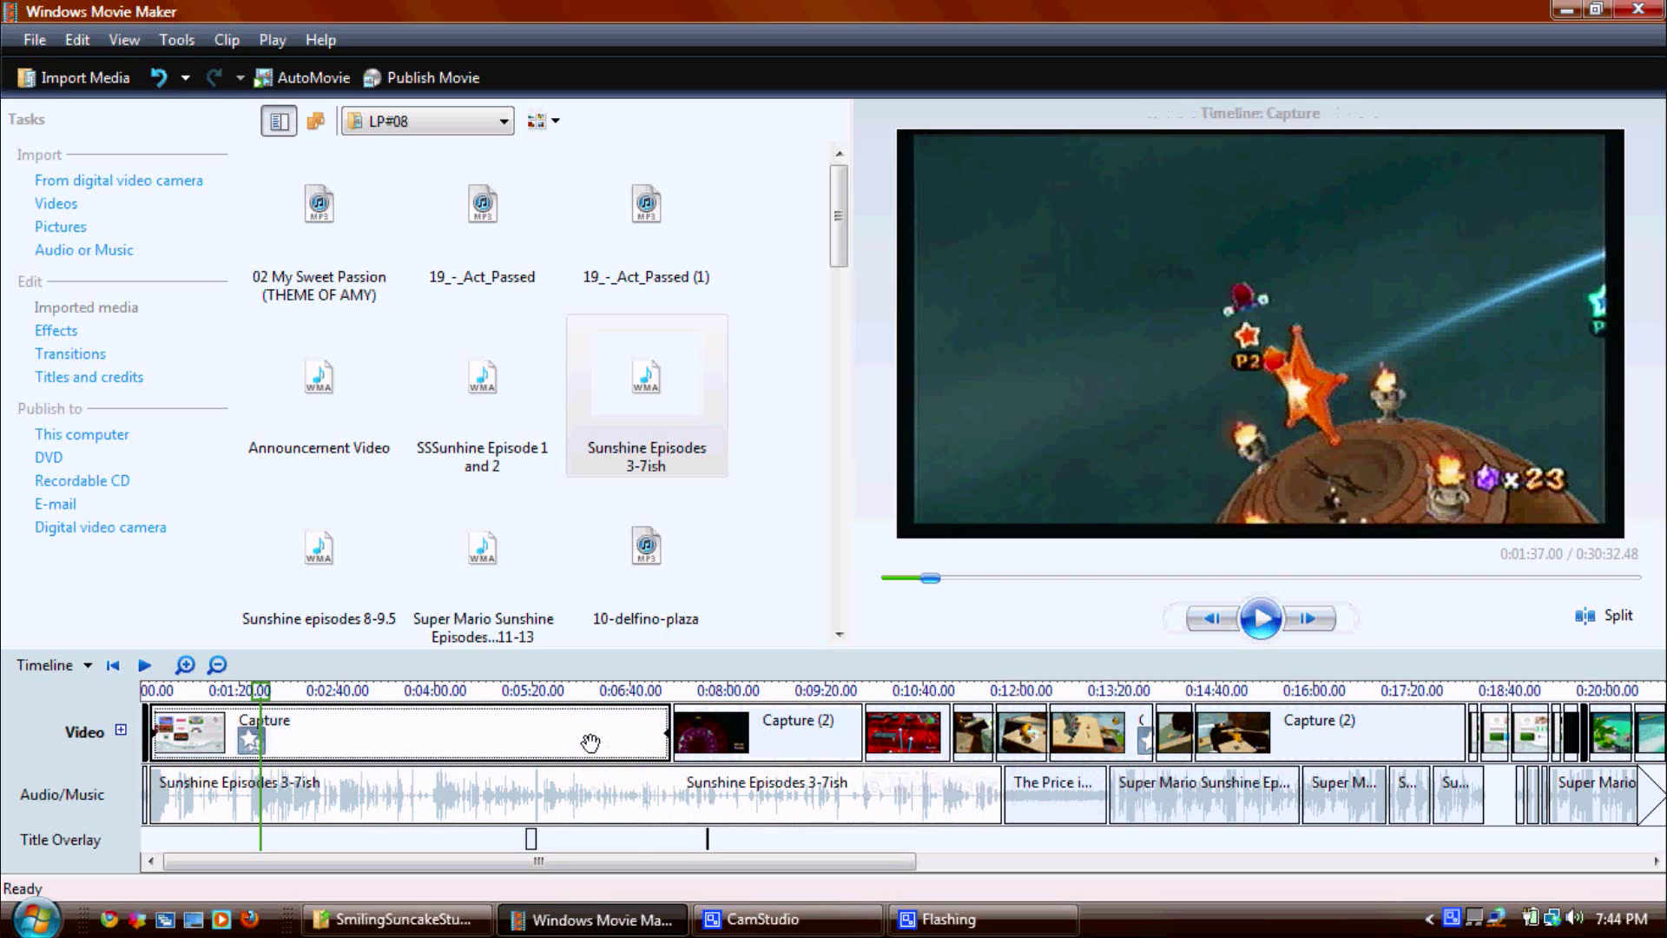
pyautogui.click(1585, 616)
pyautogui.click(602, 798)
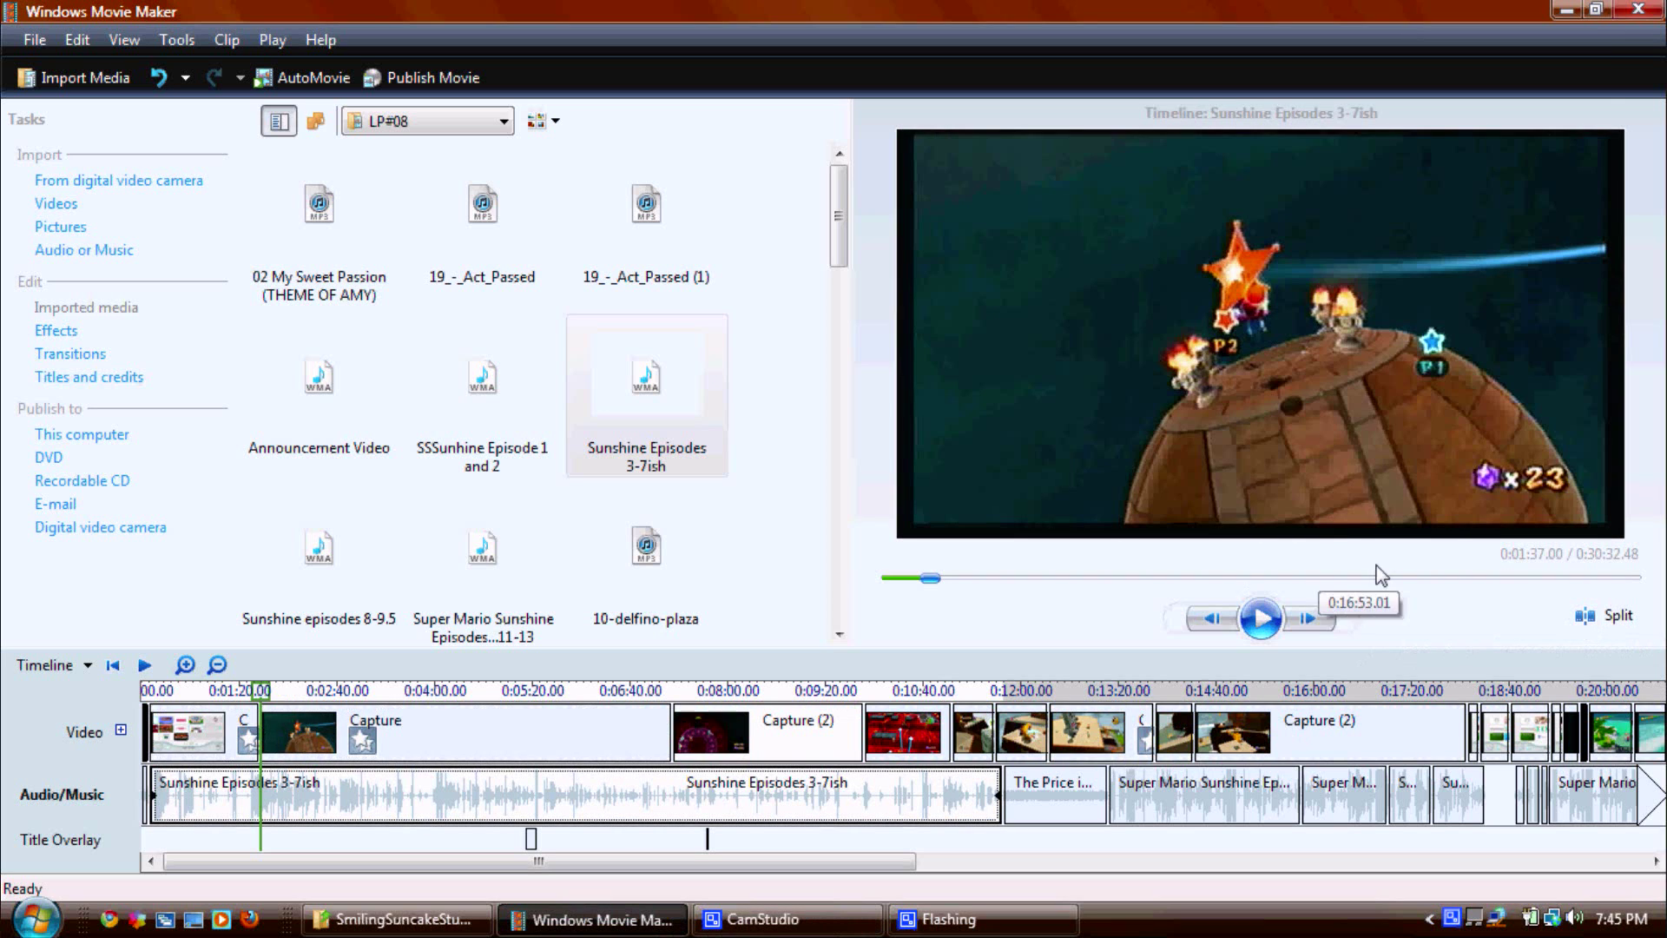
pyautogui.click(1585, 618)
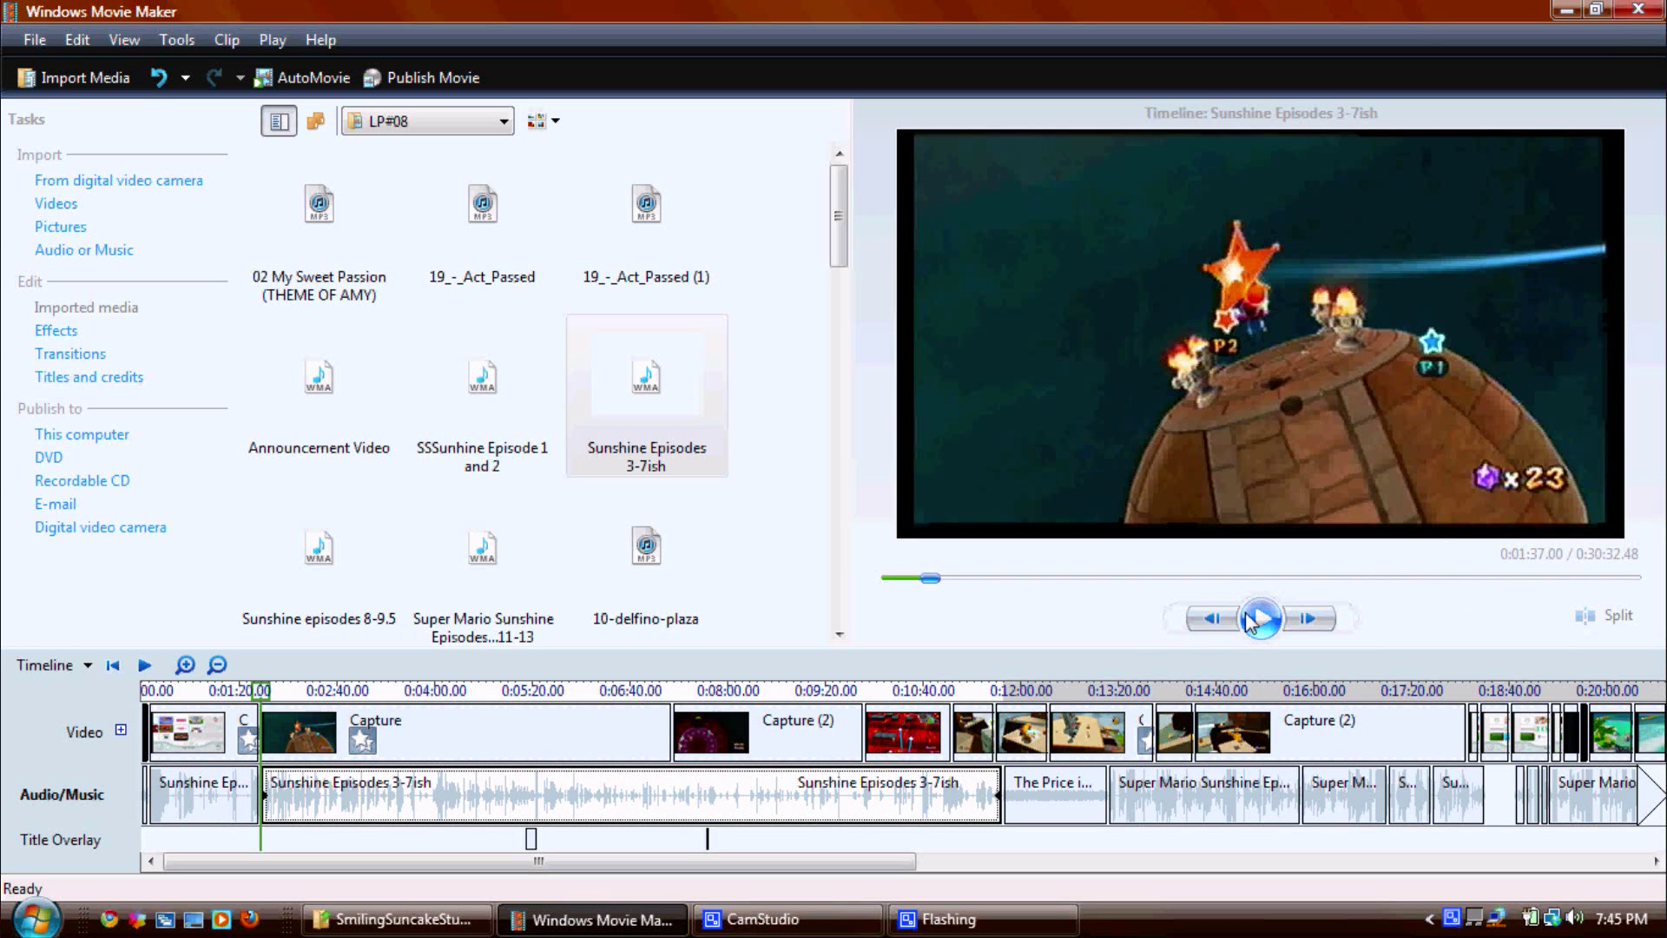
pyautogui.click(1259, 618)
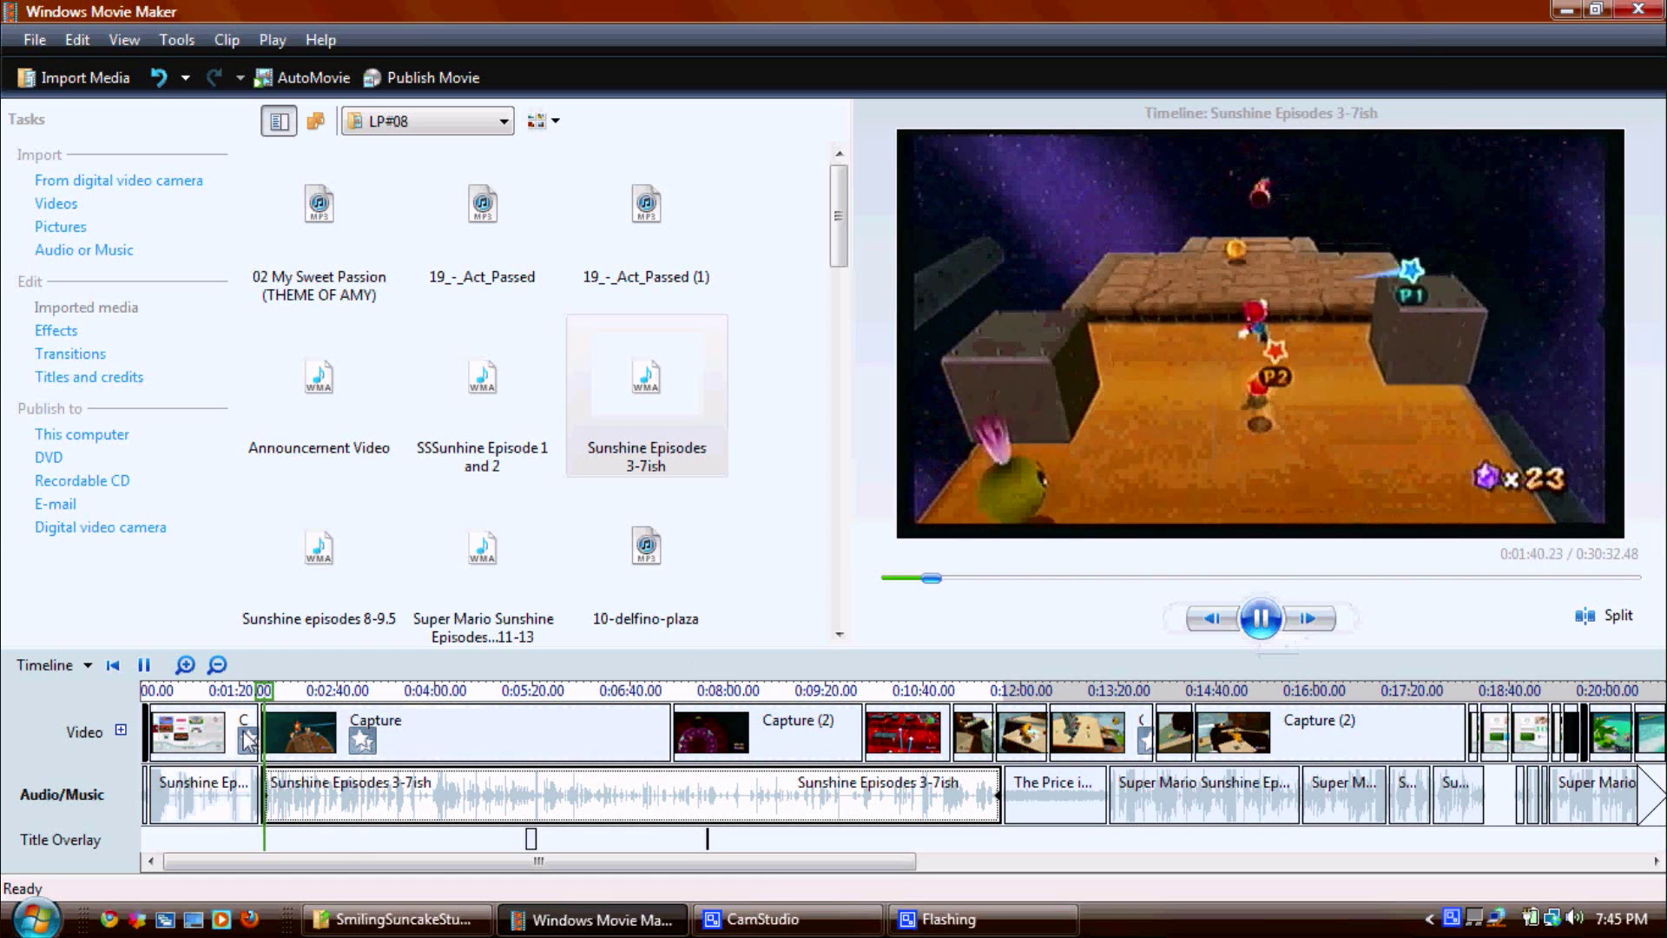
pyautogui.click(335, 692)
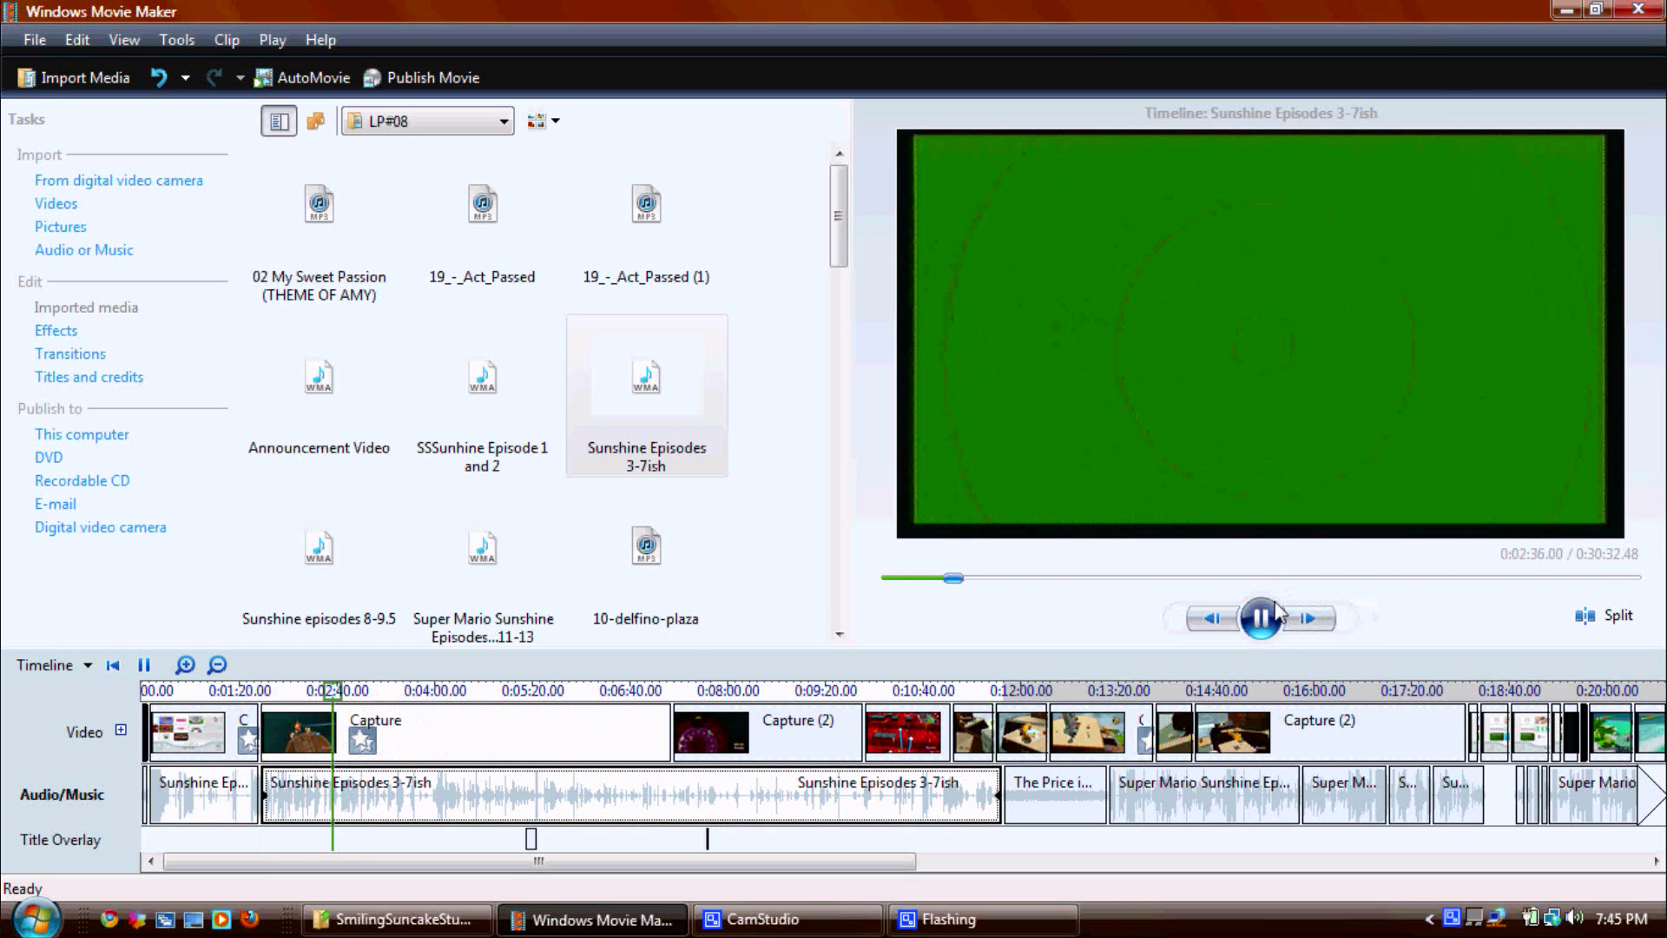
pyautogui.click(1601, 618)
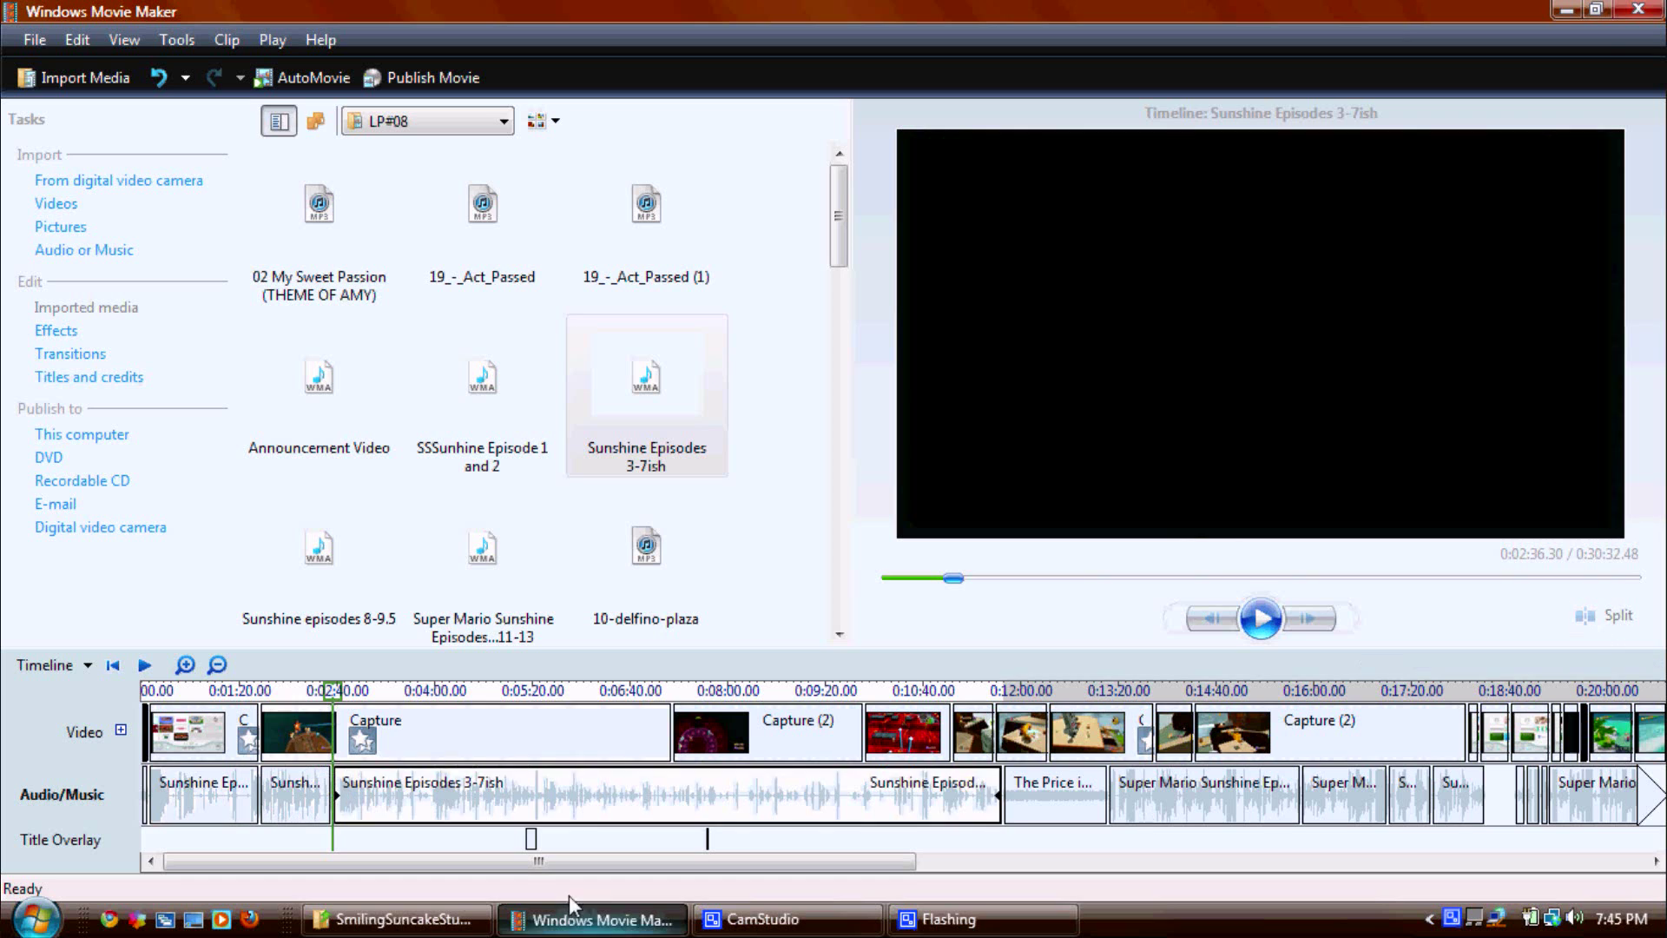
pyautogui.click(525, 742)
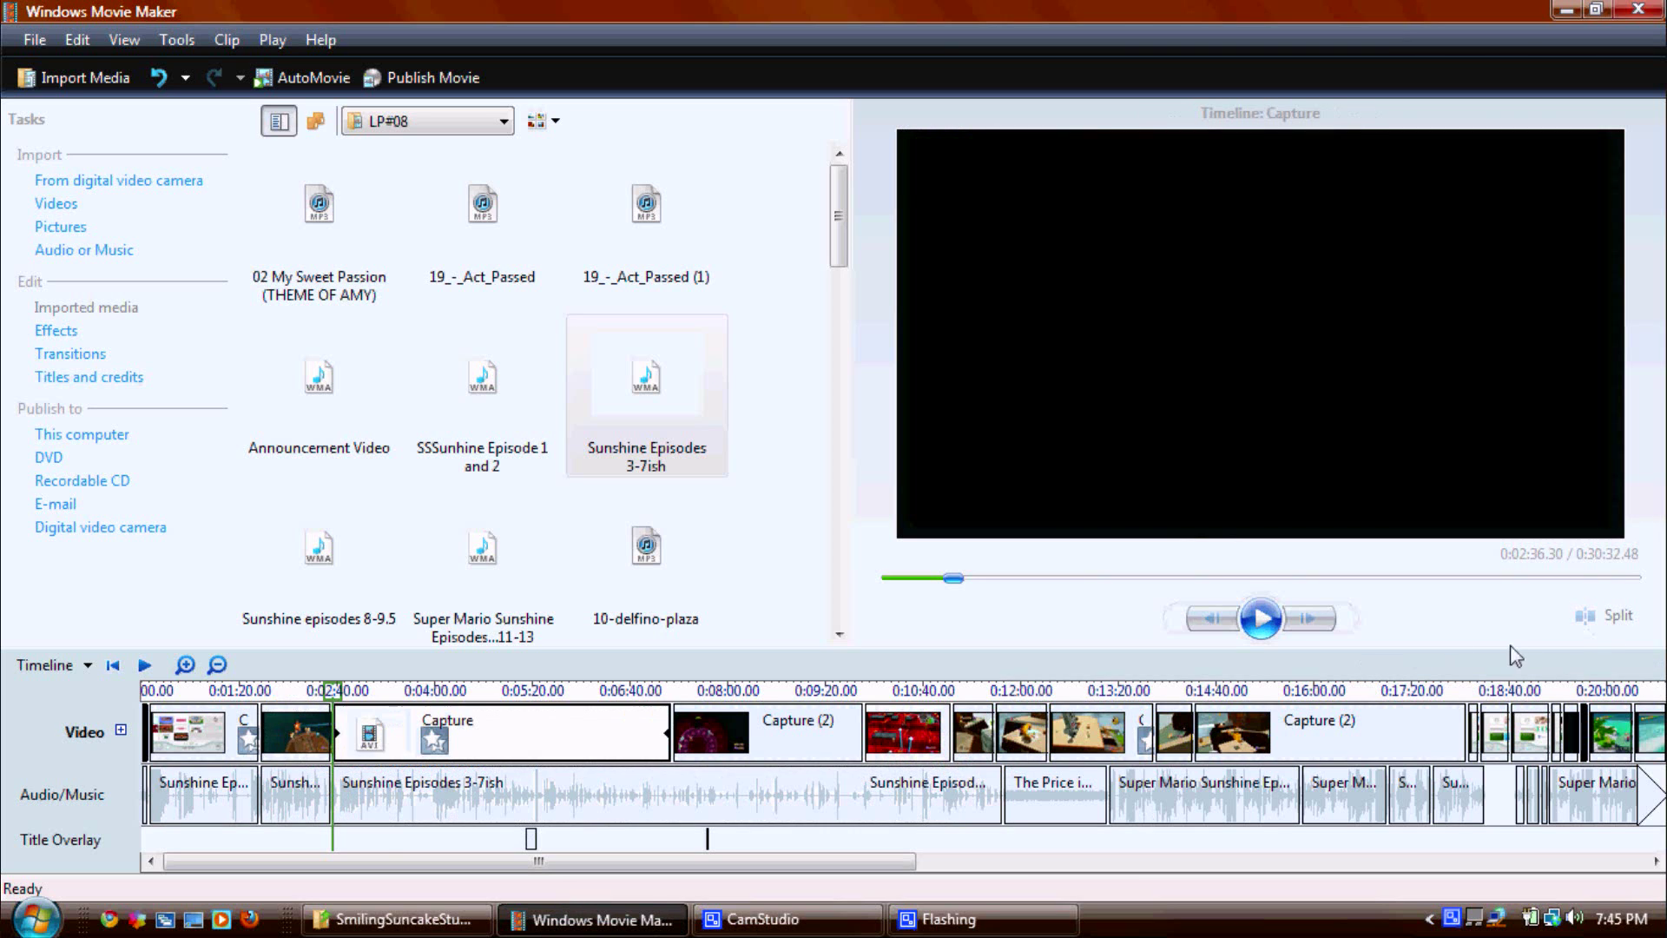
pyautogui.rightClick(289, 794)
pyautogui.click(409, 534)
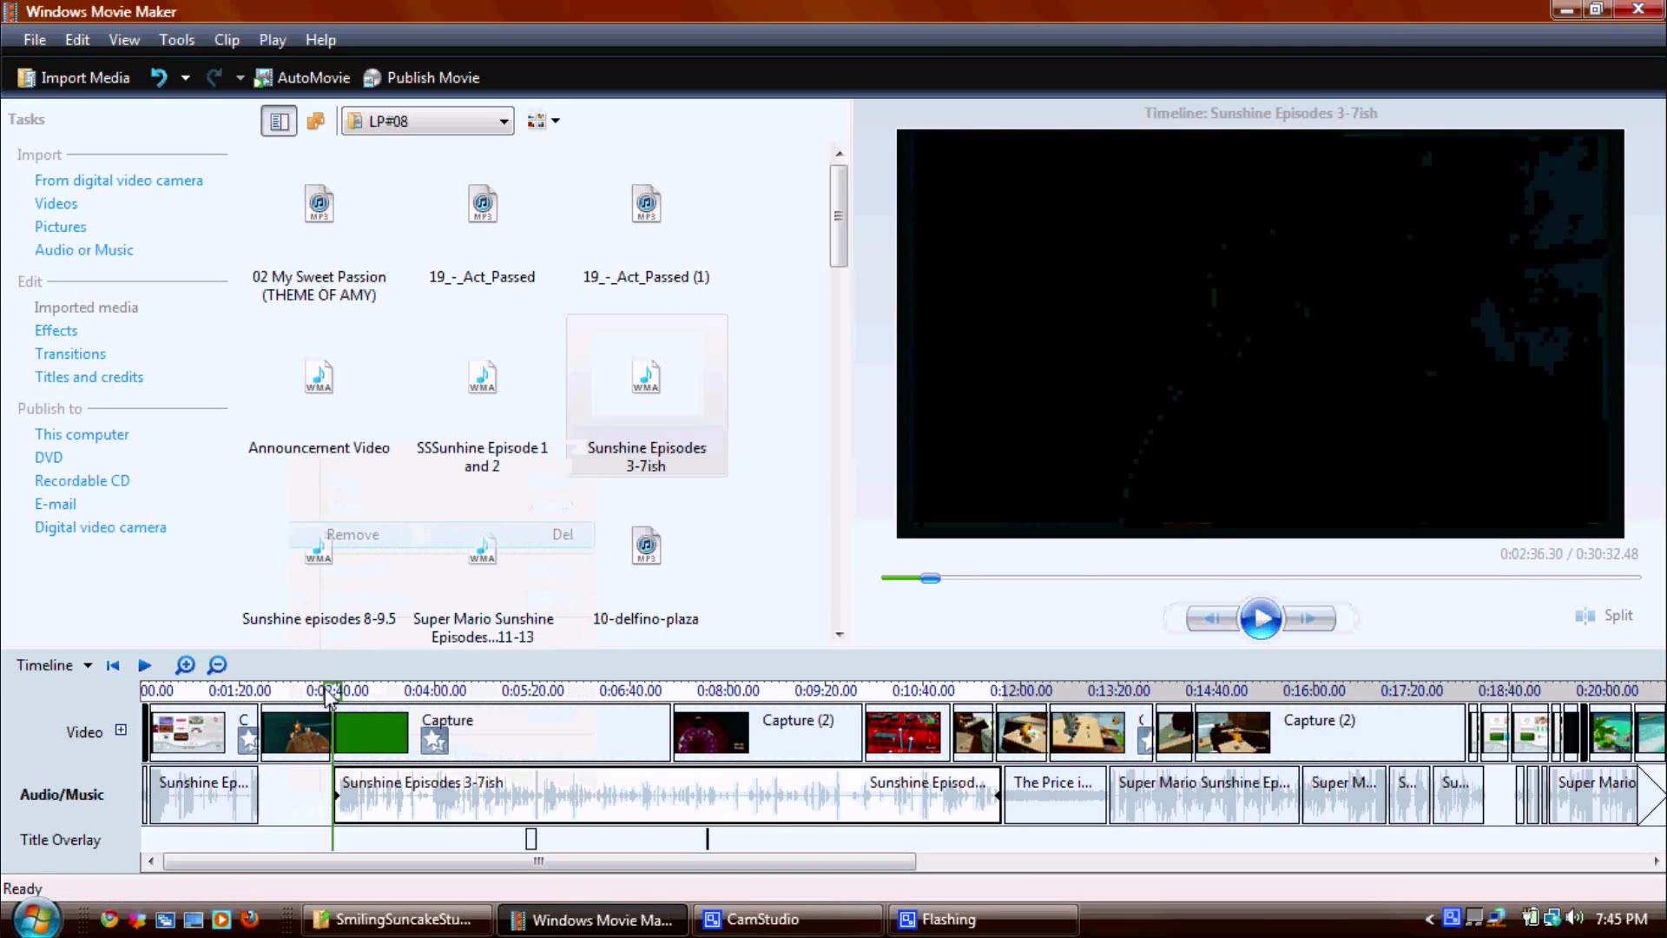
pyautogui.rightClick(319, 726)
pyautogui.click(413, 500)
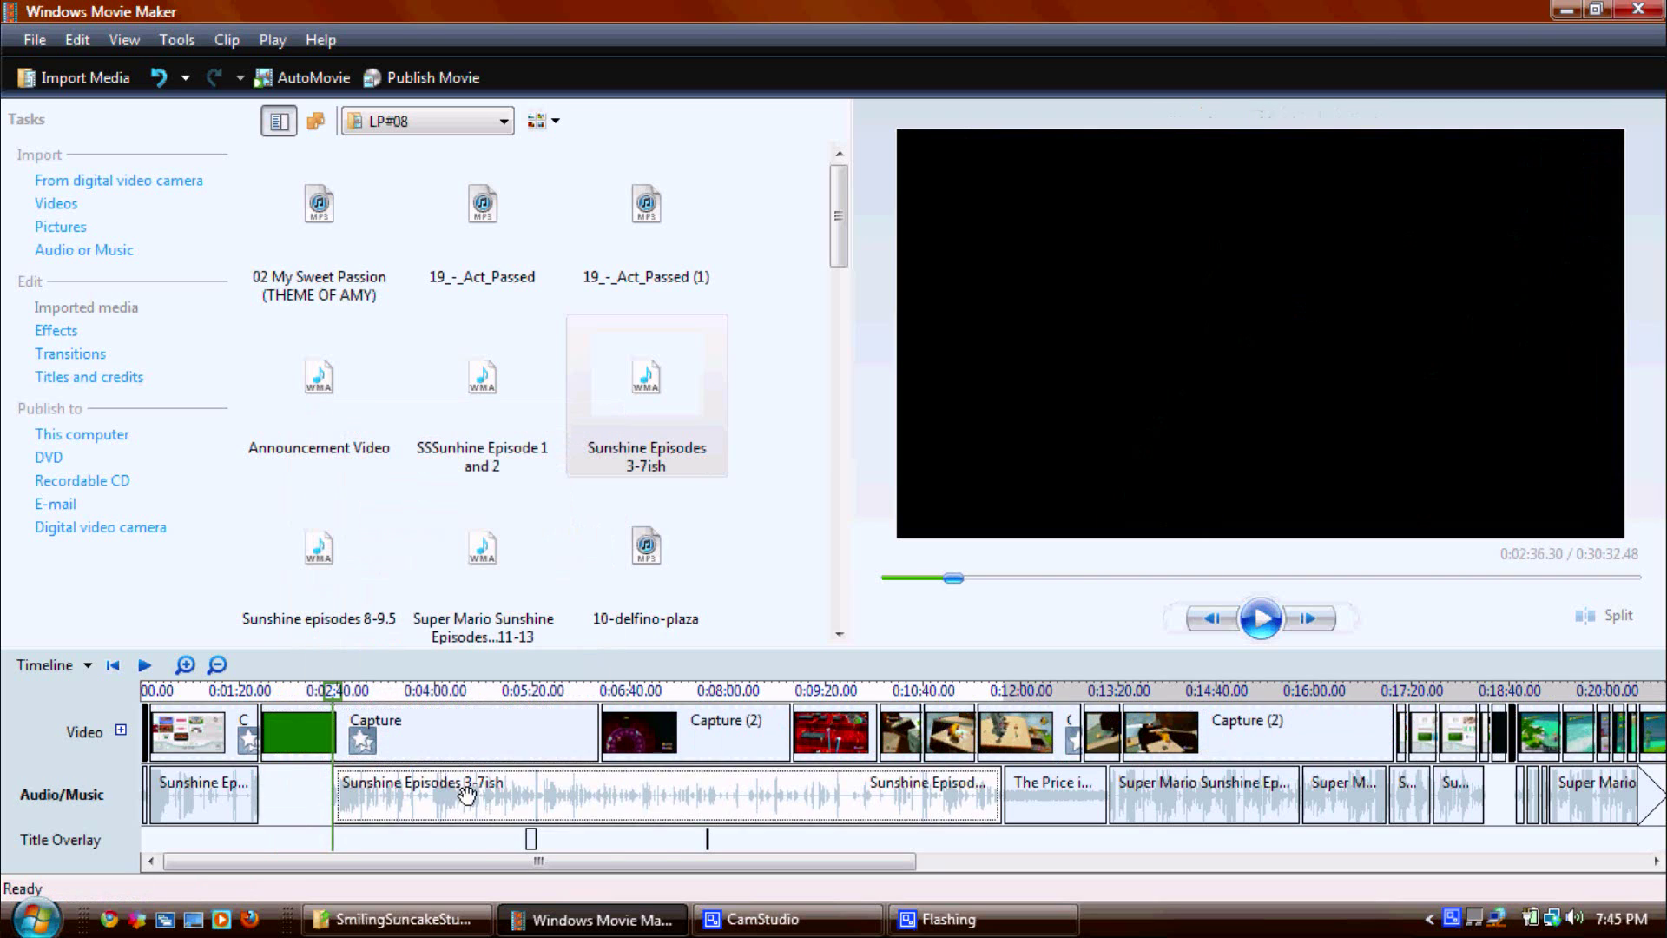
pyautogui.moveTo(382, 792); pyautogui.dragTo(249, 691)
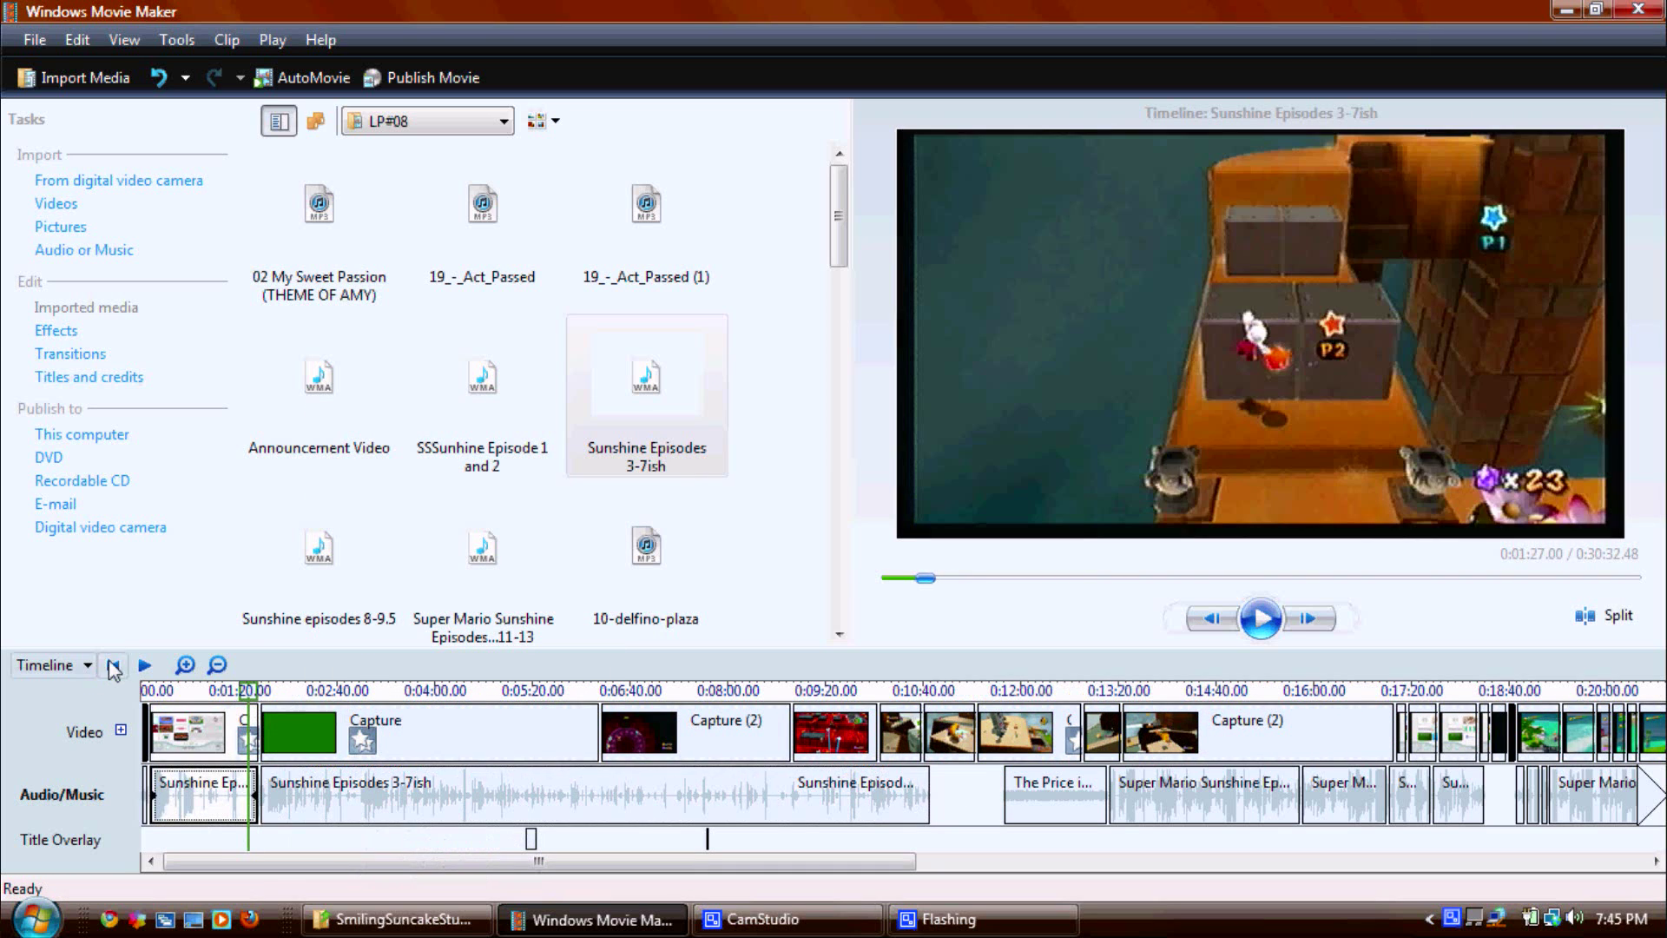
pyautogui.click(145, 665)
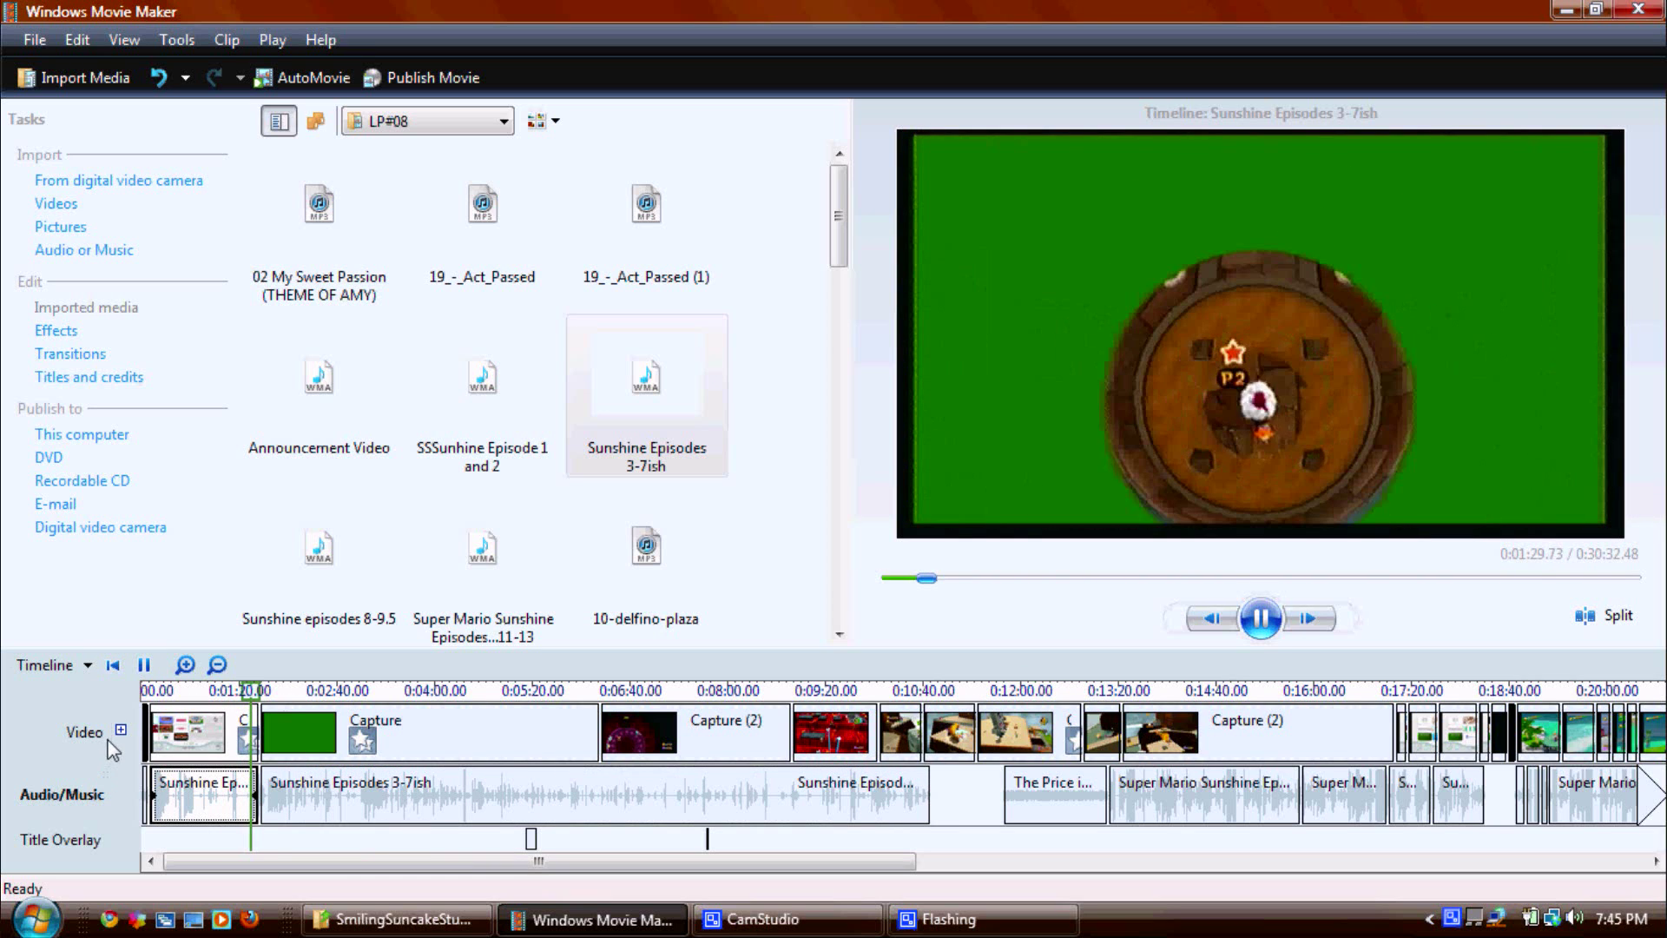
pyautogui.click(145, 665)
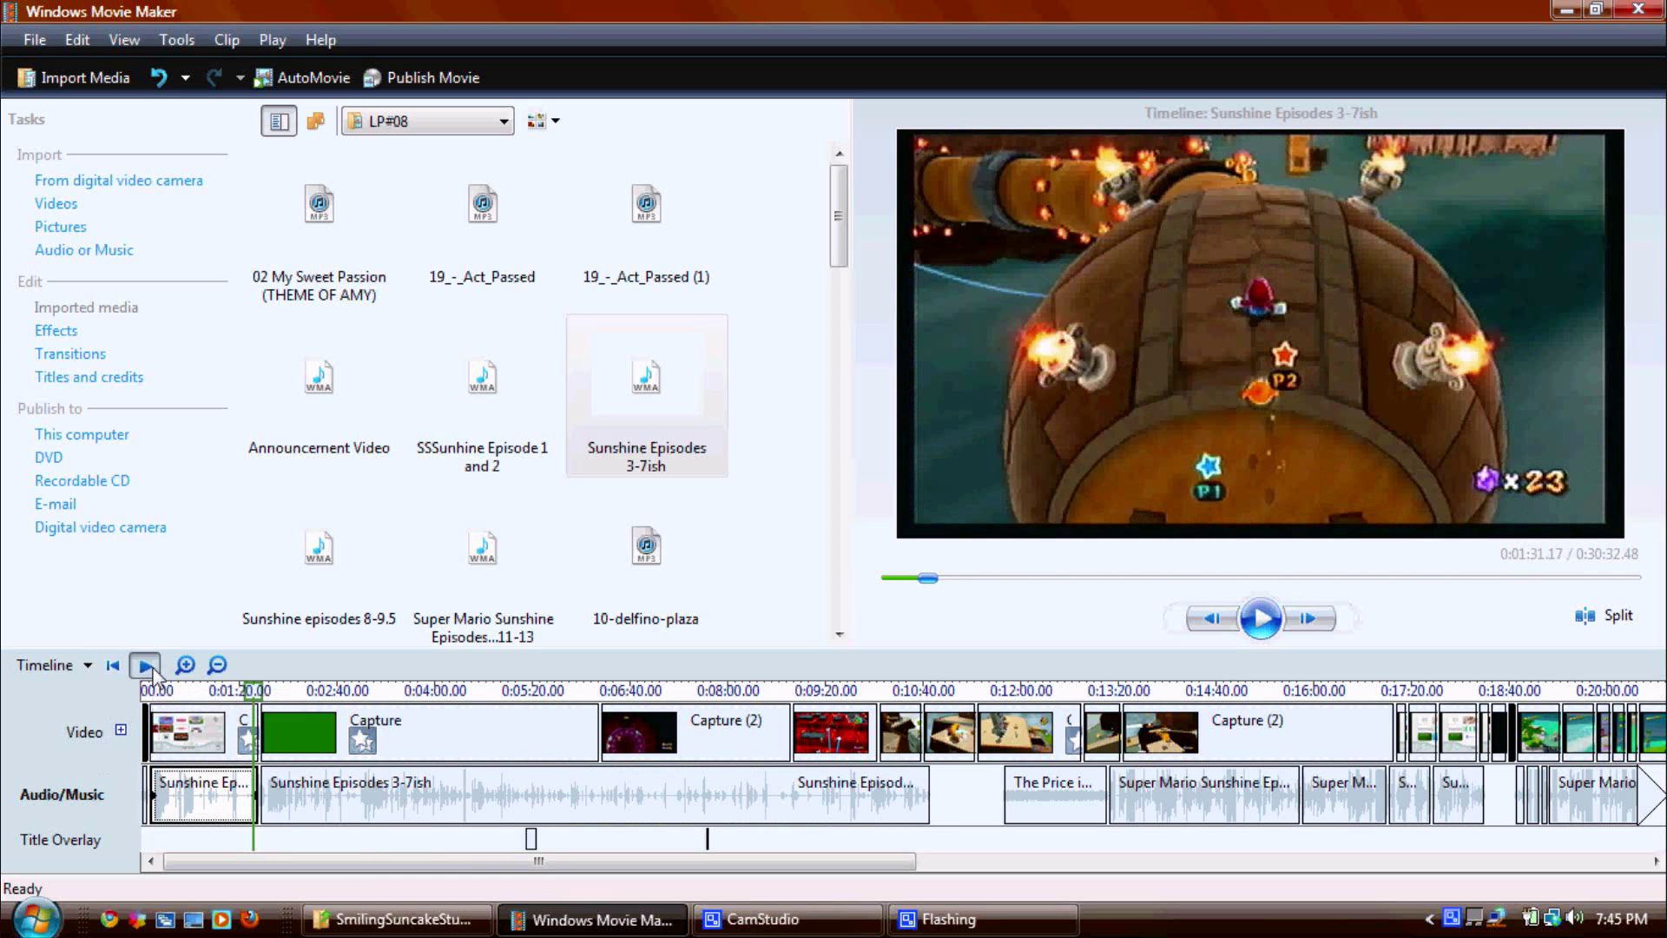
pyautogui.click(148, 667)
pyautogui.click(183, 666)
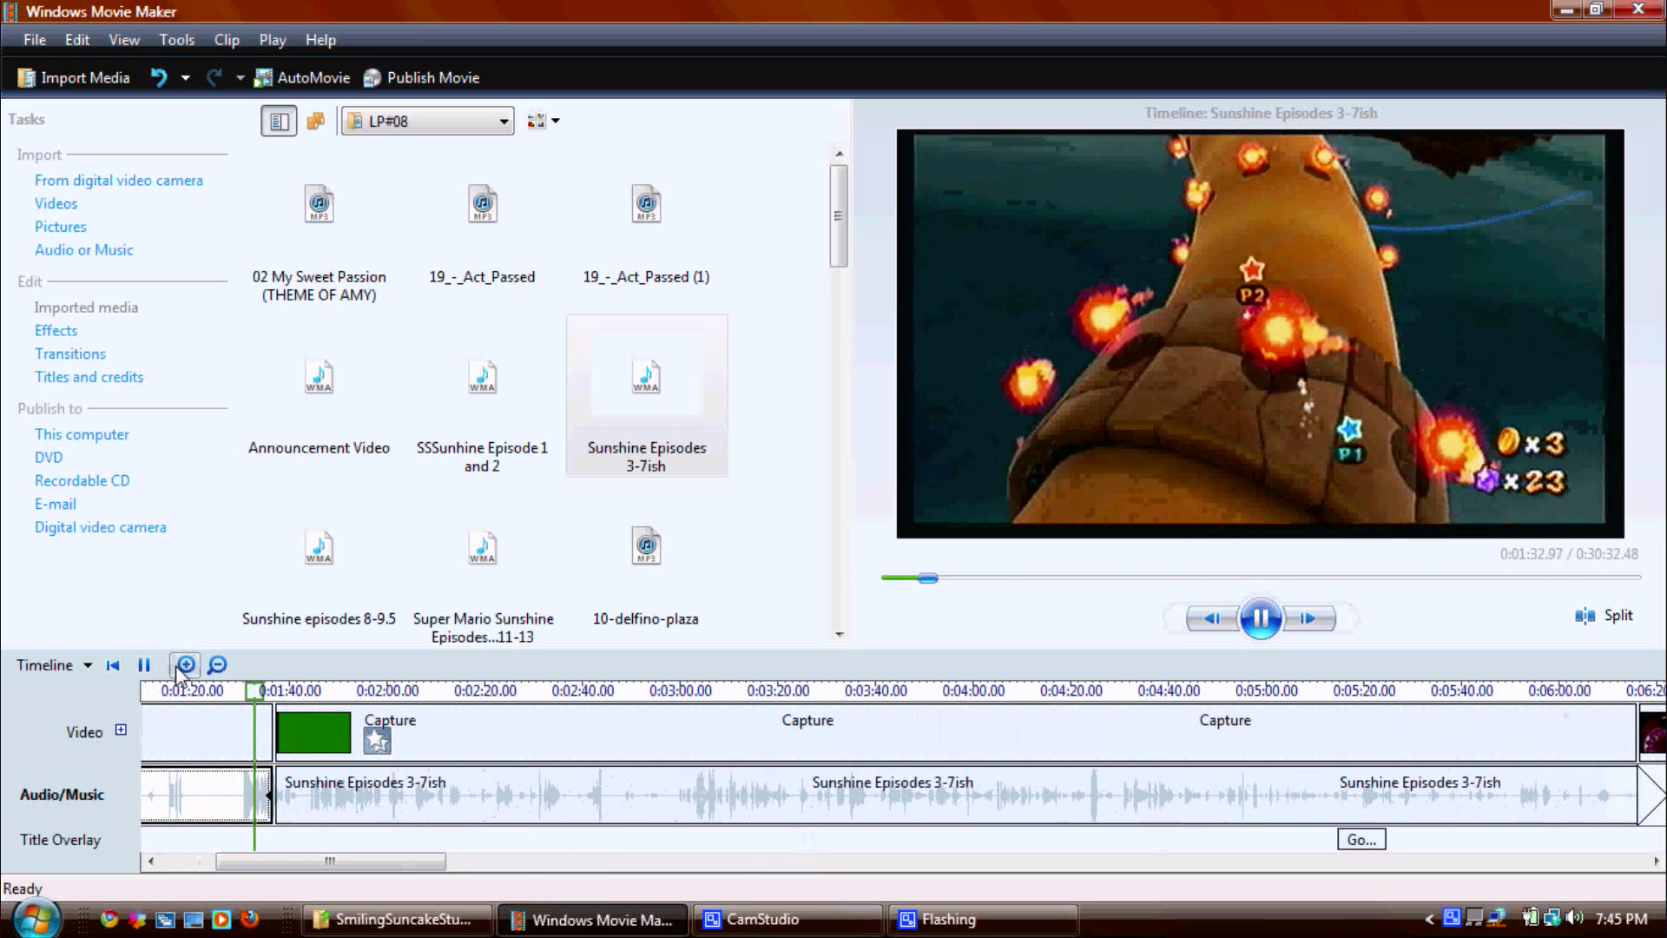
pyautogui.click(183, 666)
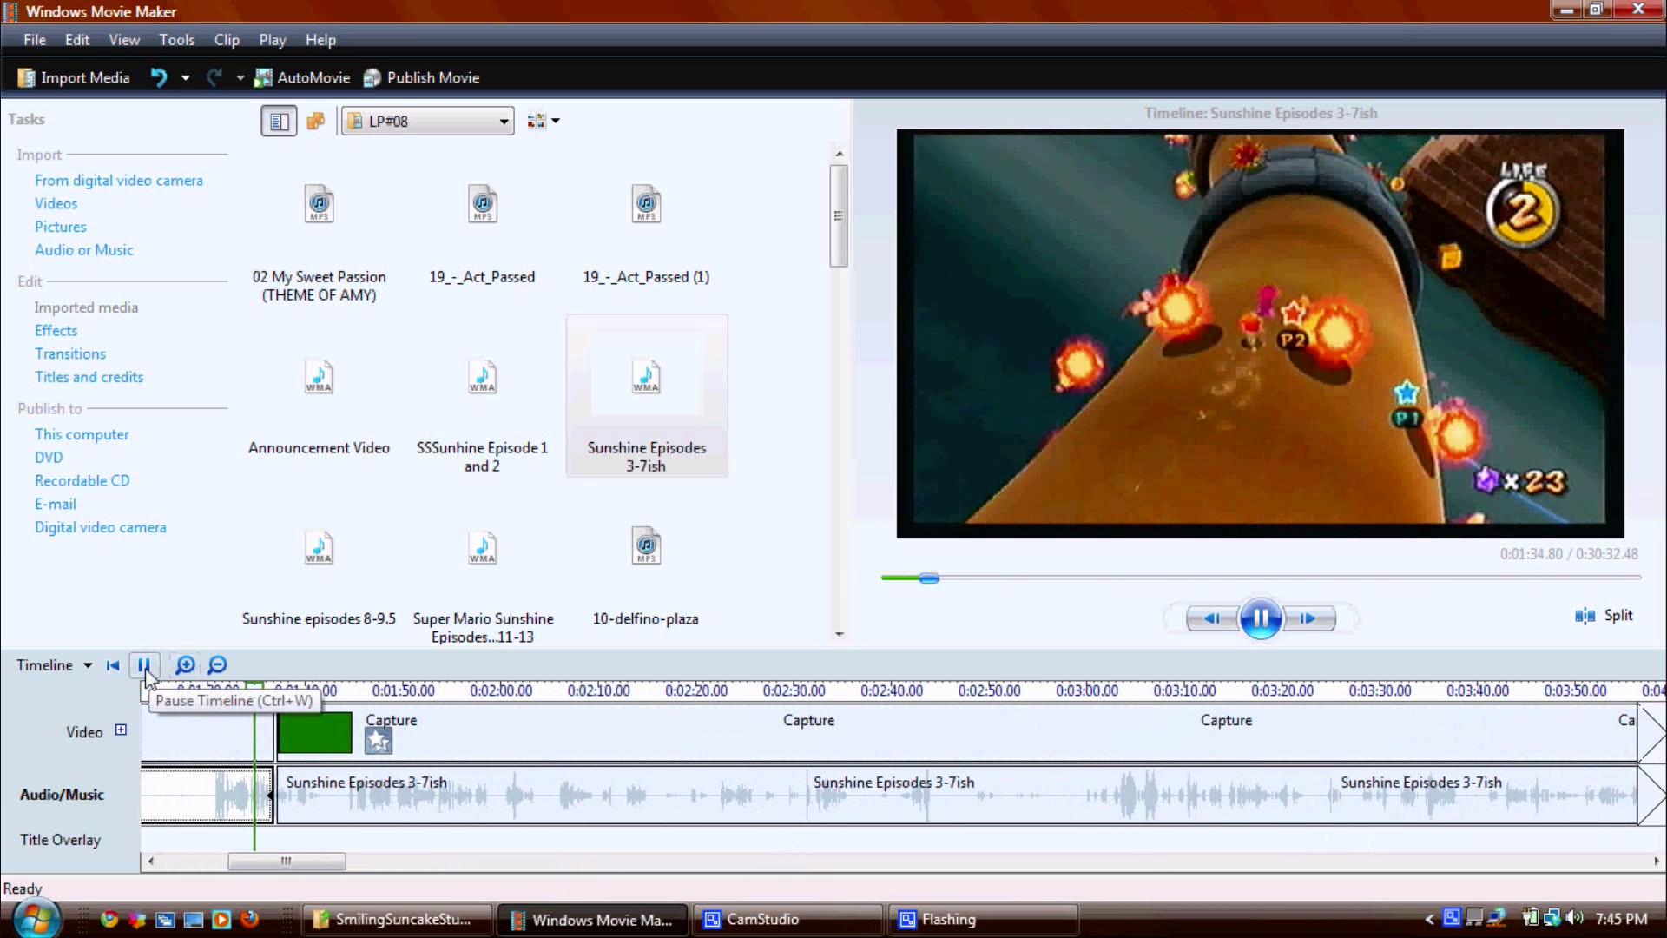
pyautogui.click(145, 666)
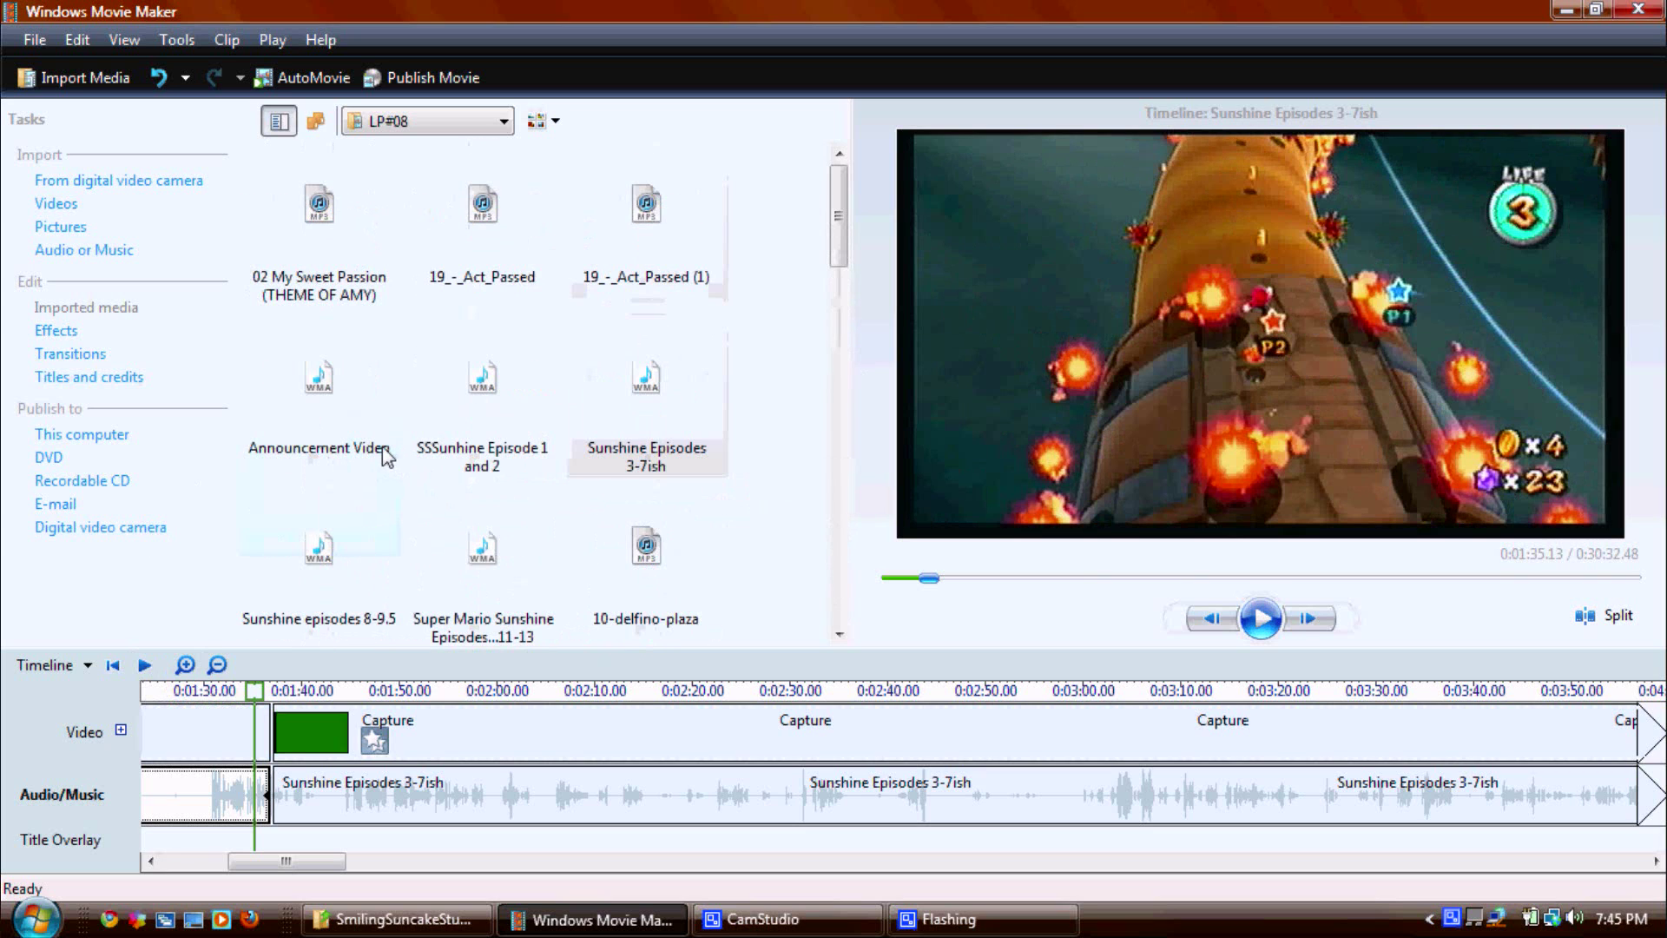
pyautogui.scroll(-3, 382, 455)
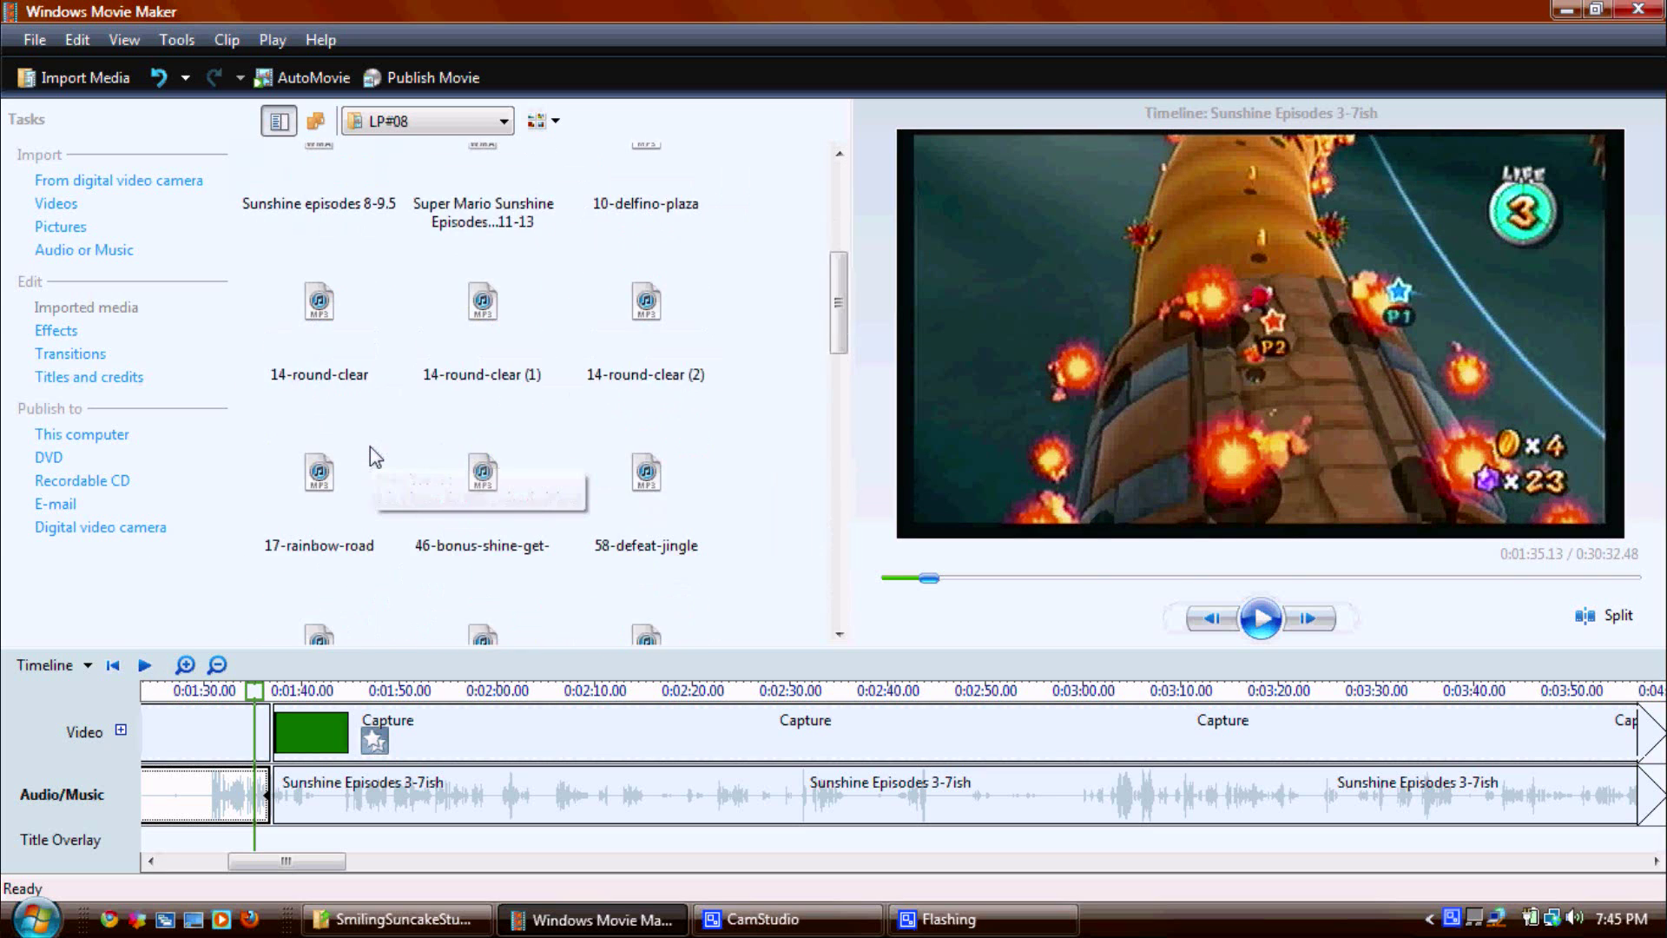
pyautogui.scroll(-6, 373, 455)
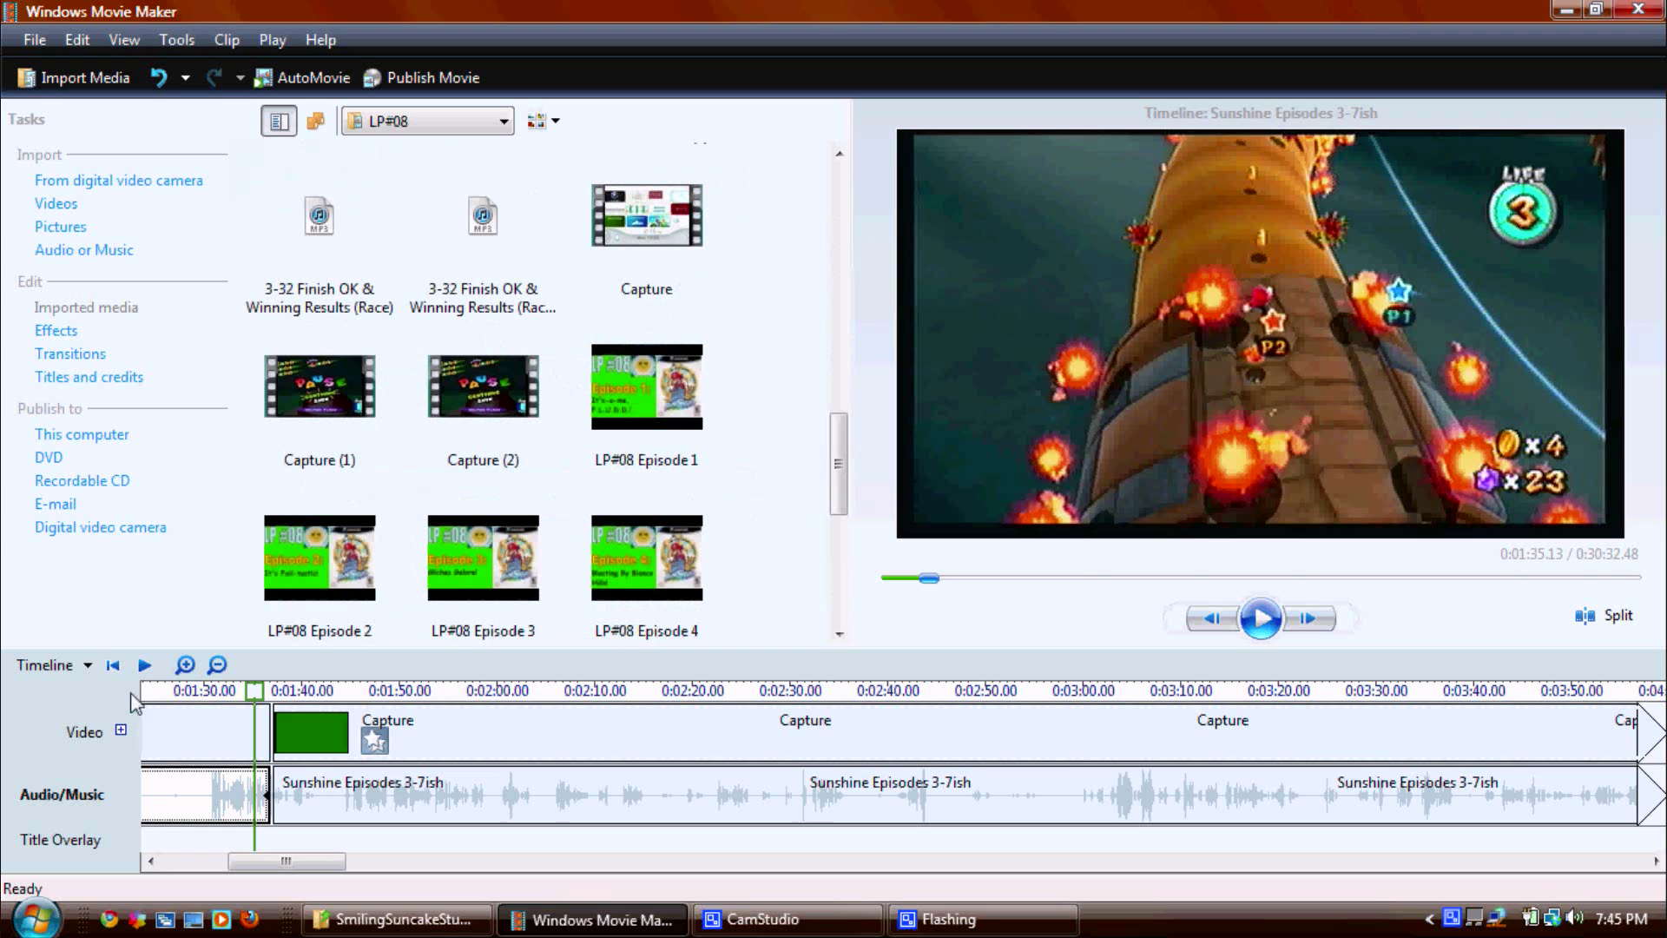
pyautogui.click(114, 669)
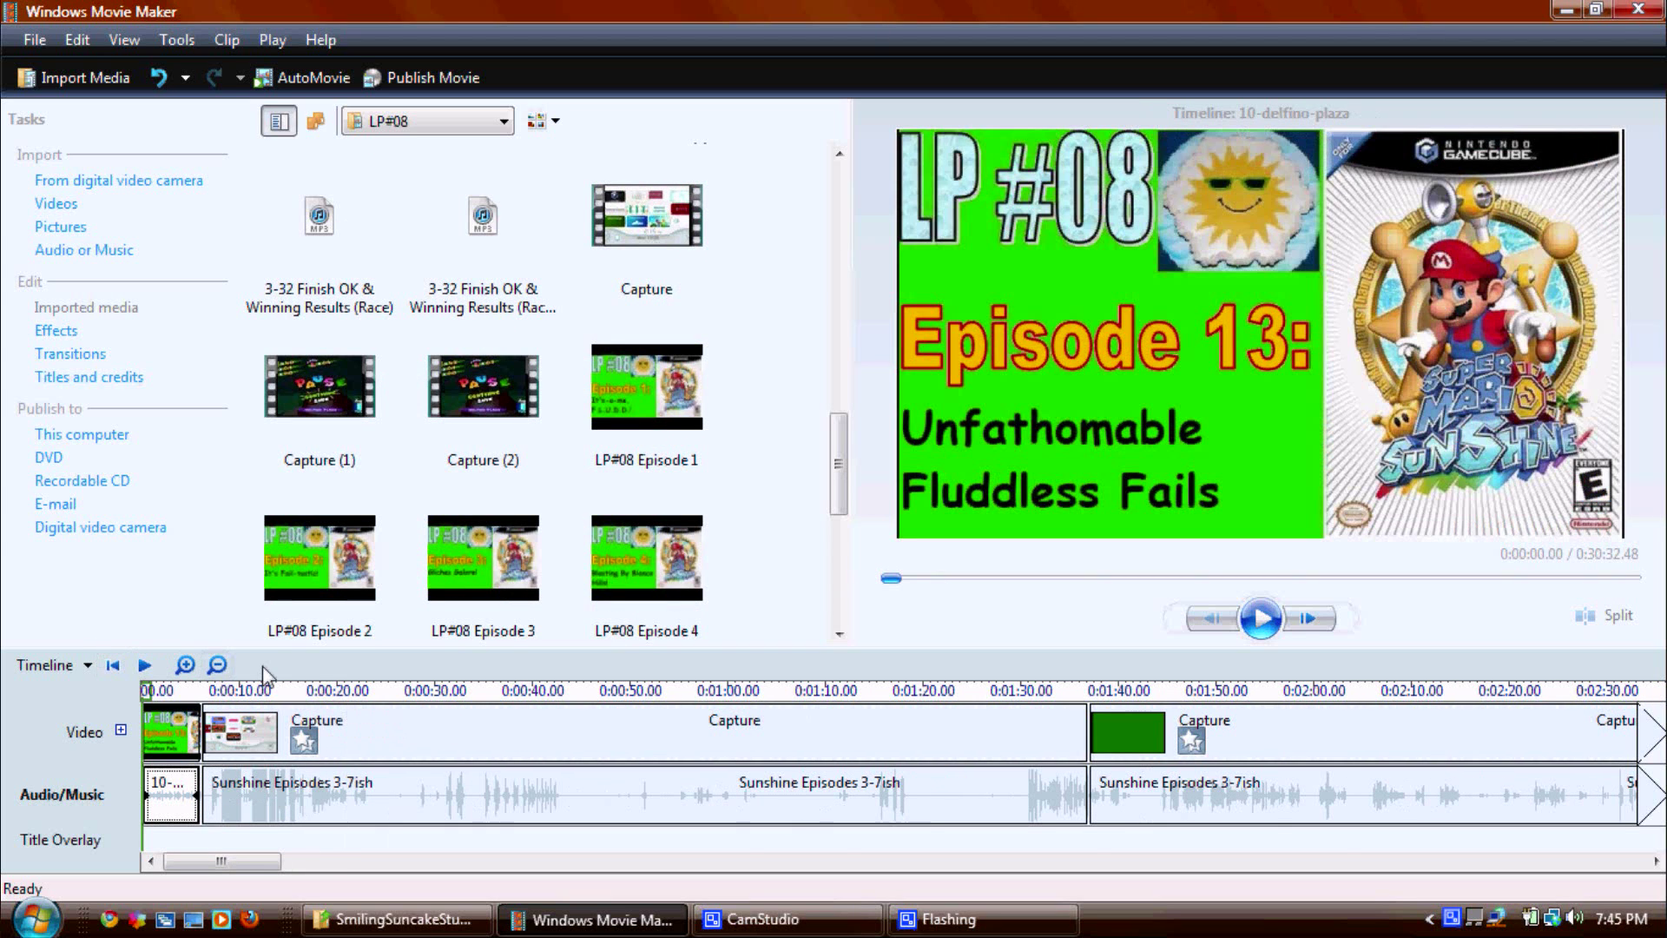
pyautogui.click(218, 665)
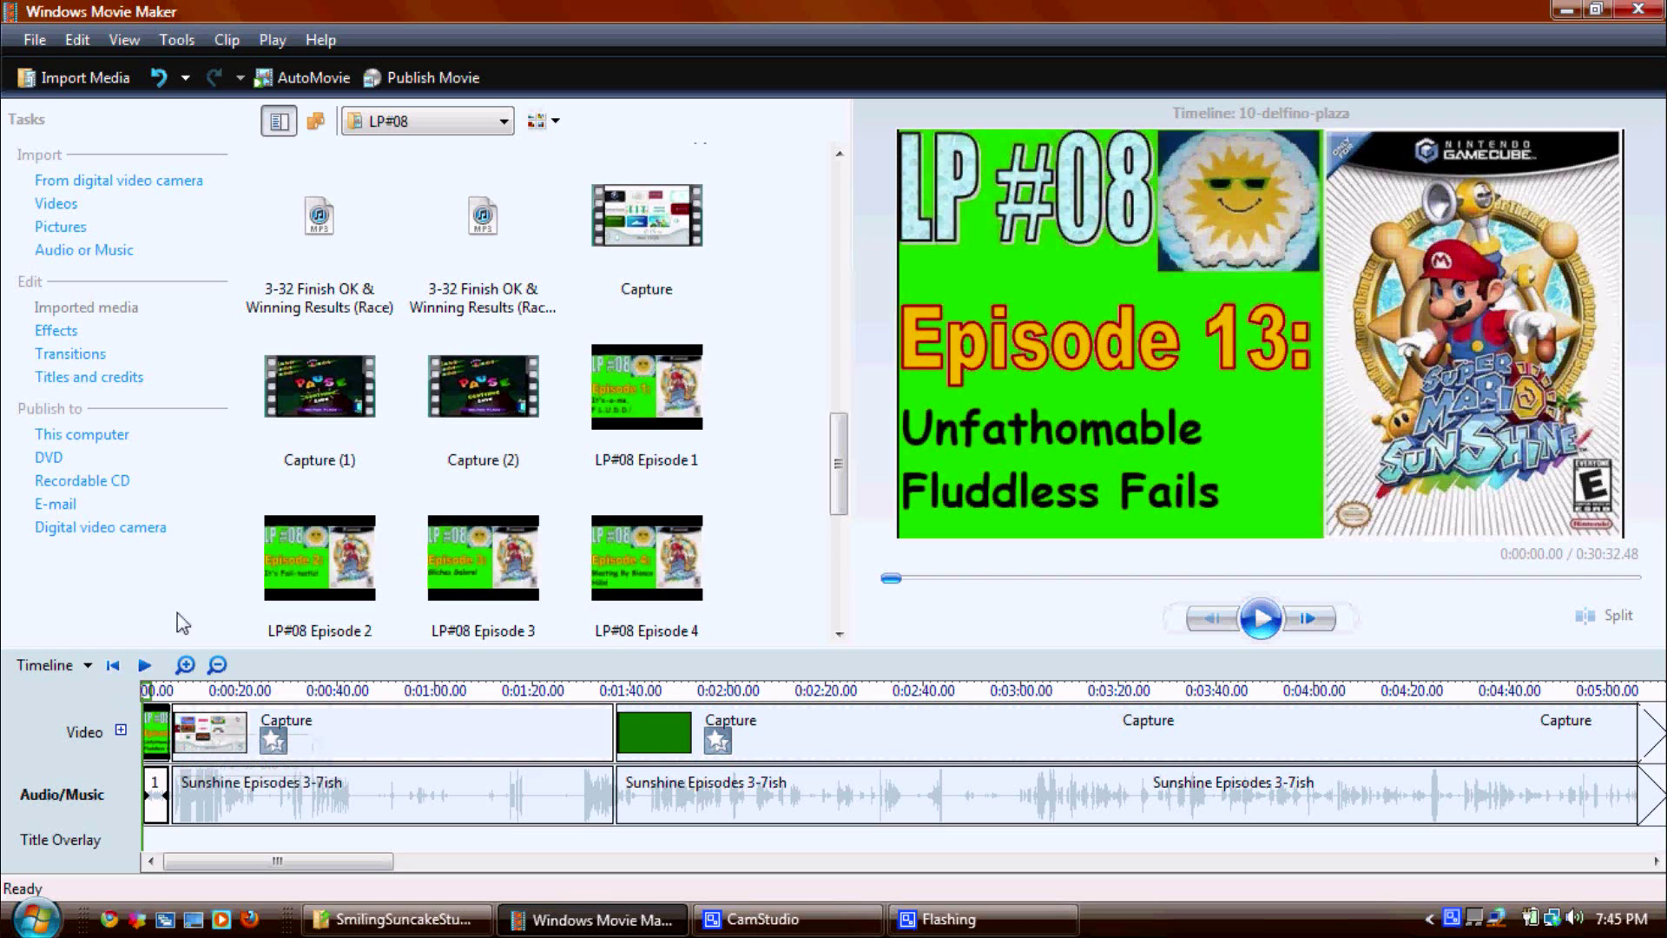
pyautogui.click(208, 742)
pyautogui.click(35, 918)
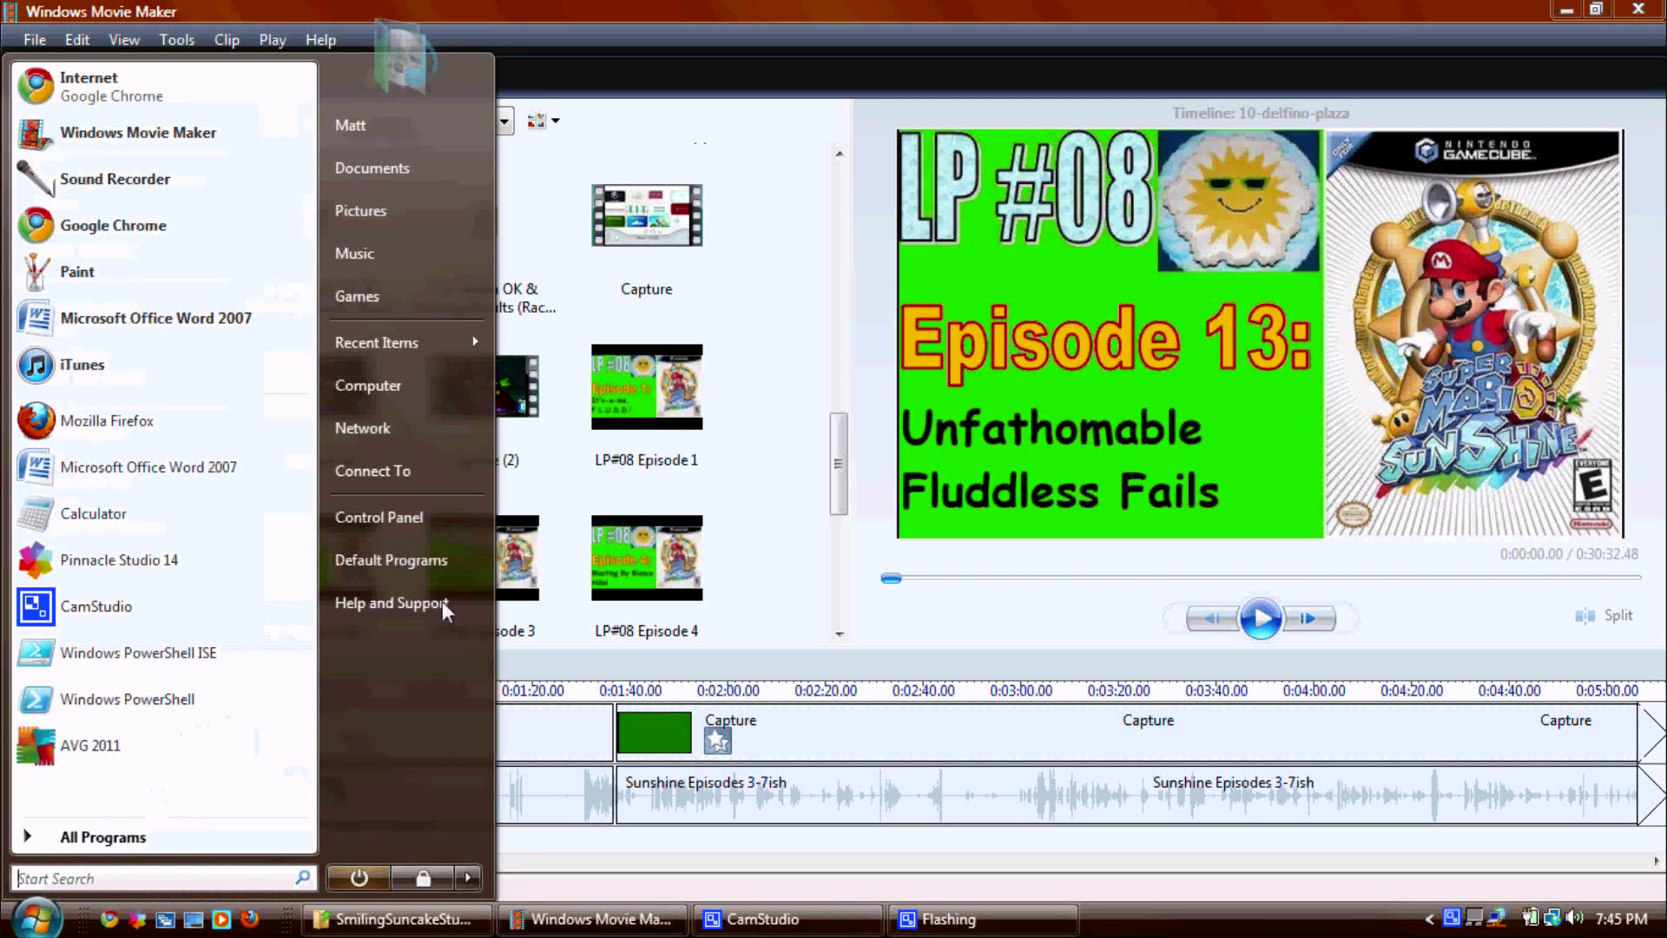
pyautogui.click(972, 296)
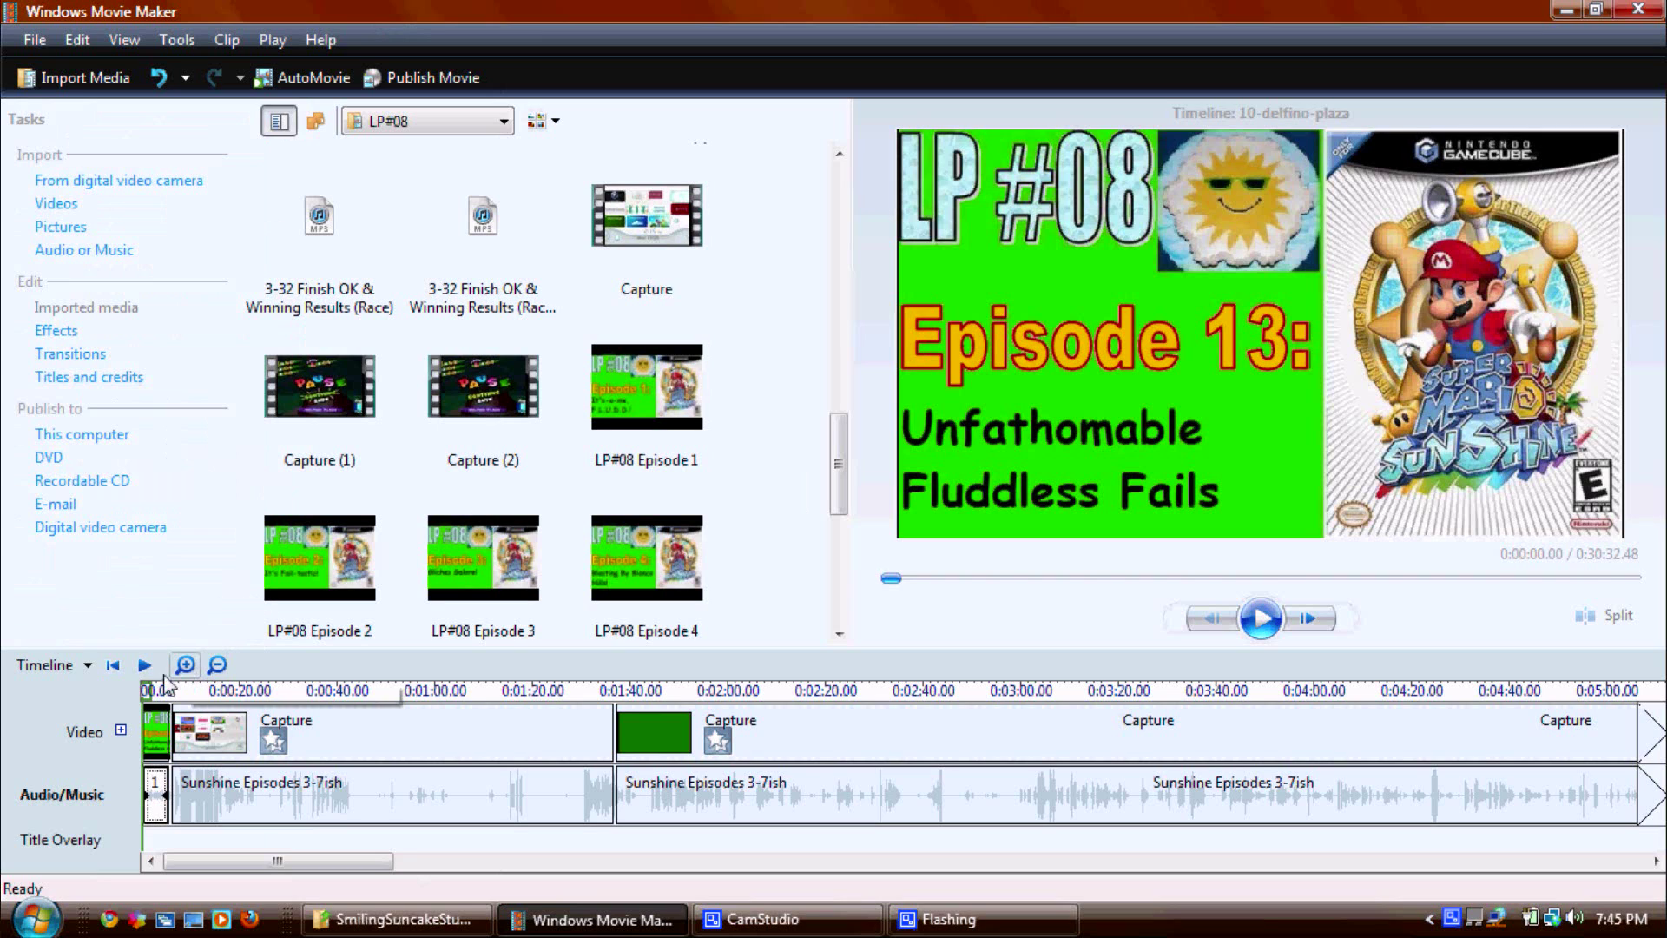
pyautogui.scroll(-3, 457, 545)
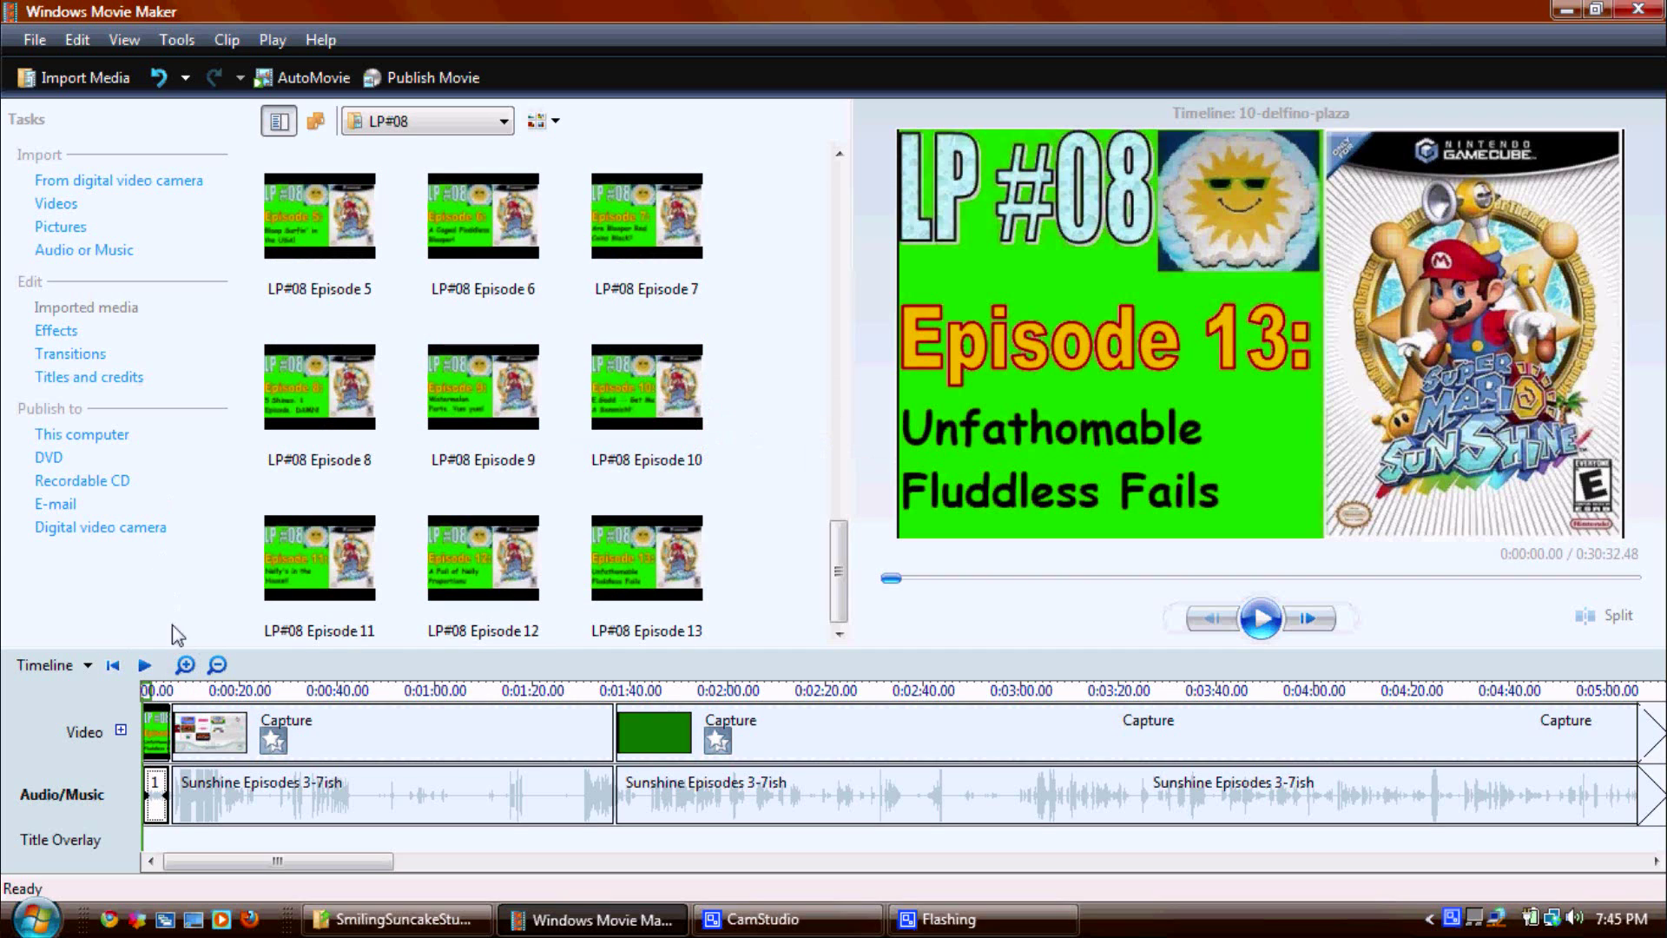
pyautogui.click(185, 665)
pyautogui.click(185, 665)
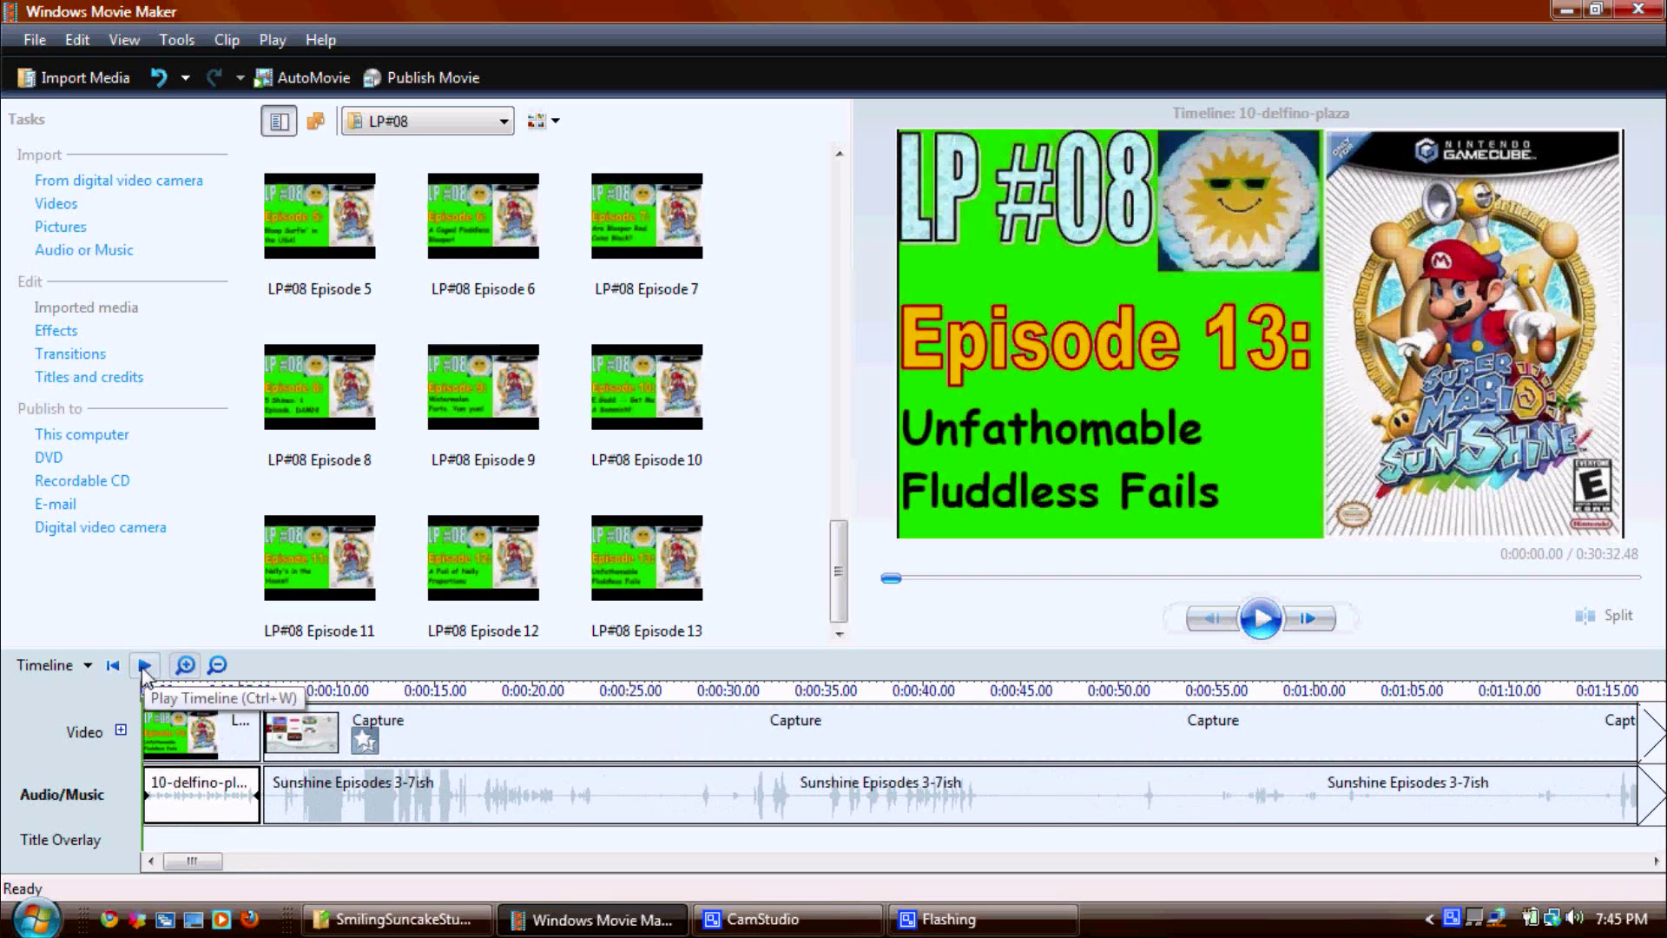
pyautogui.click(144, 665)
pyautogui.click(217, 665)
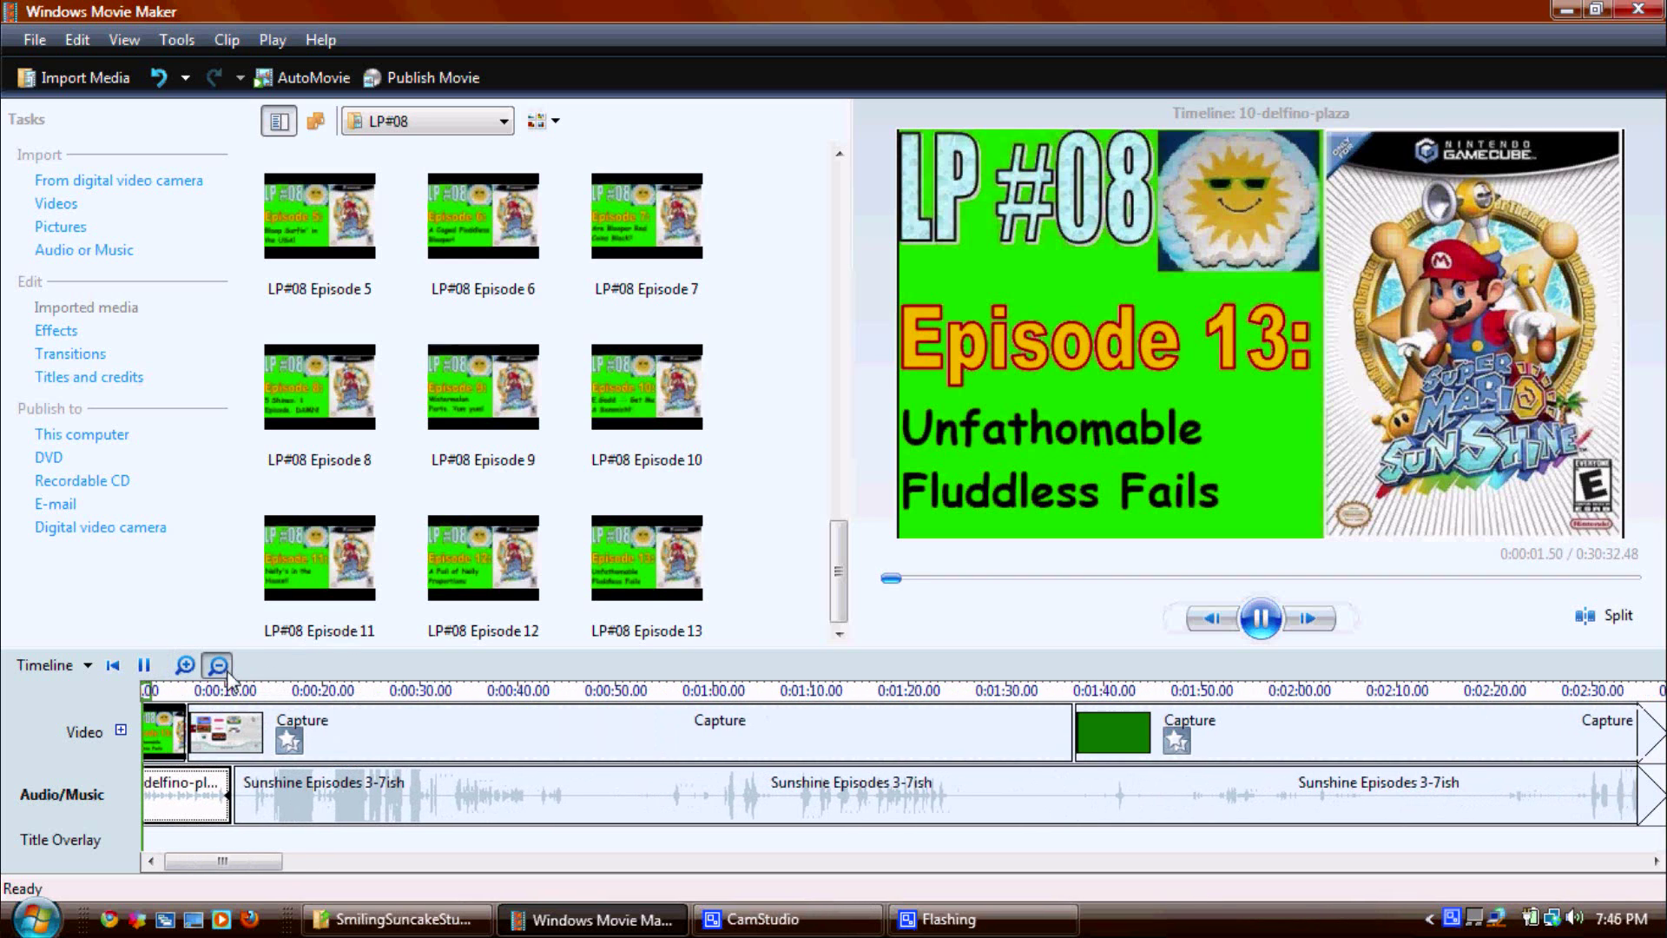
pyautogui.click(217, 665)
pyautogui.click(217, 665)
pyautogui.click(217, 665)
pyautogui.click(217, 665)
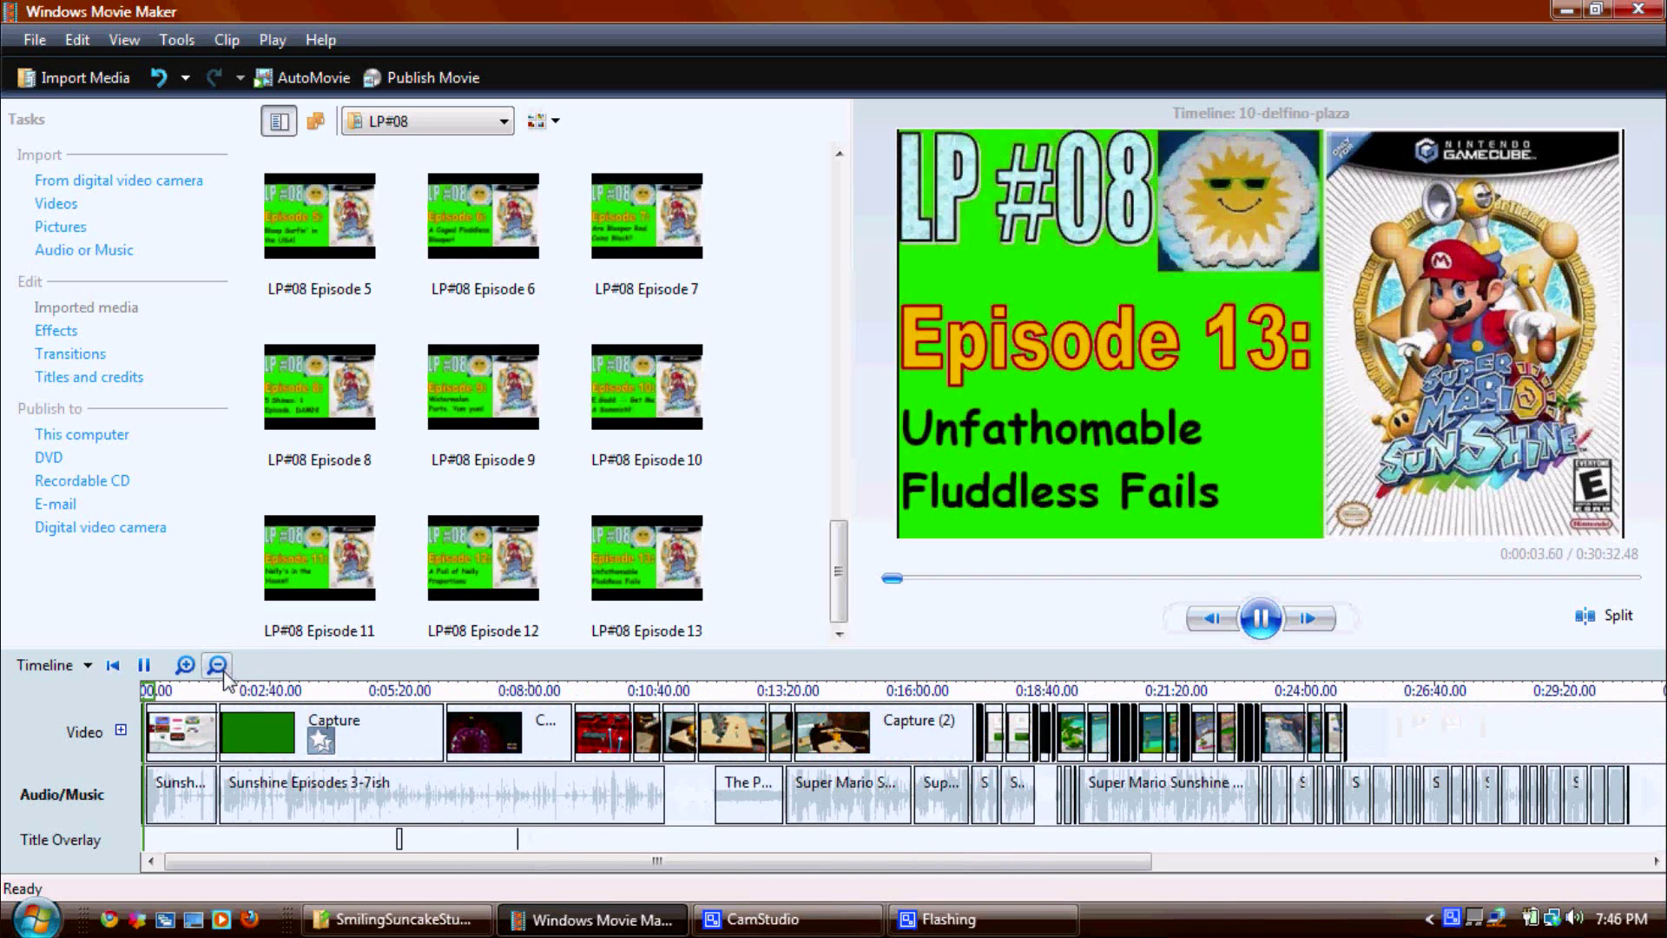
pyautogui.click(144, 665)
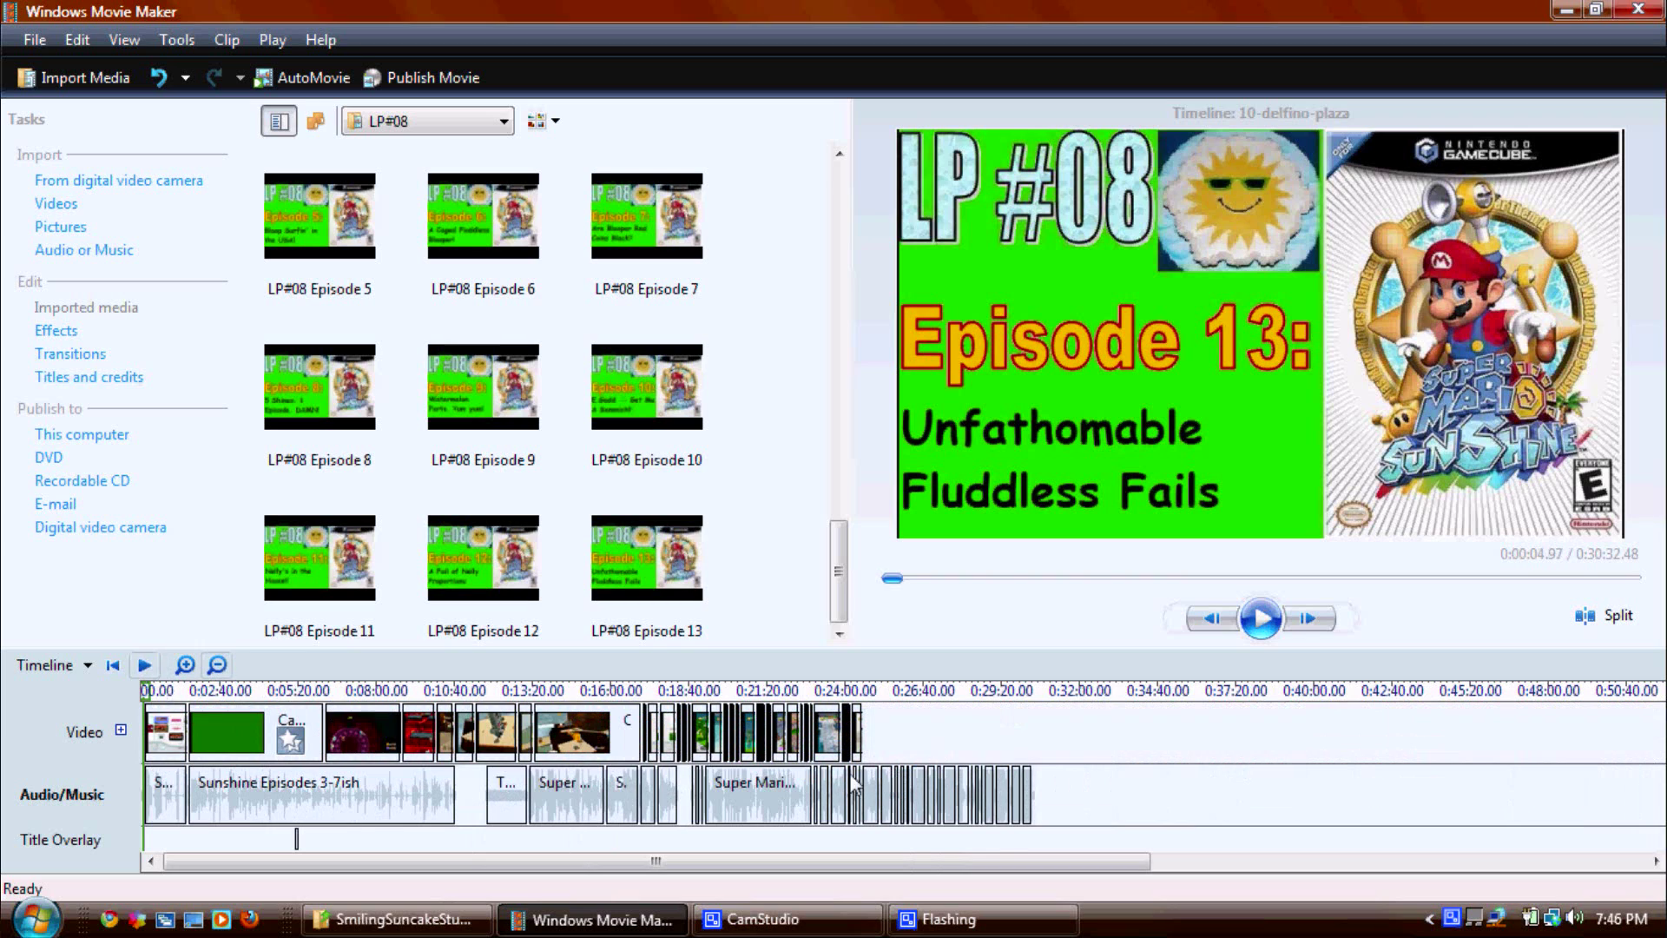
pyautogui.click(1033, 805)
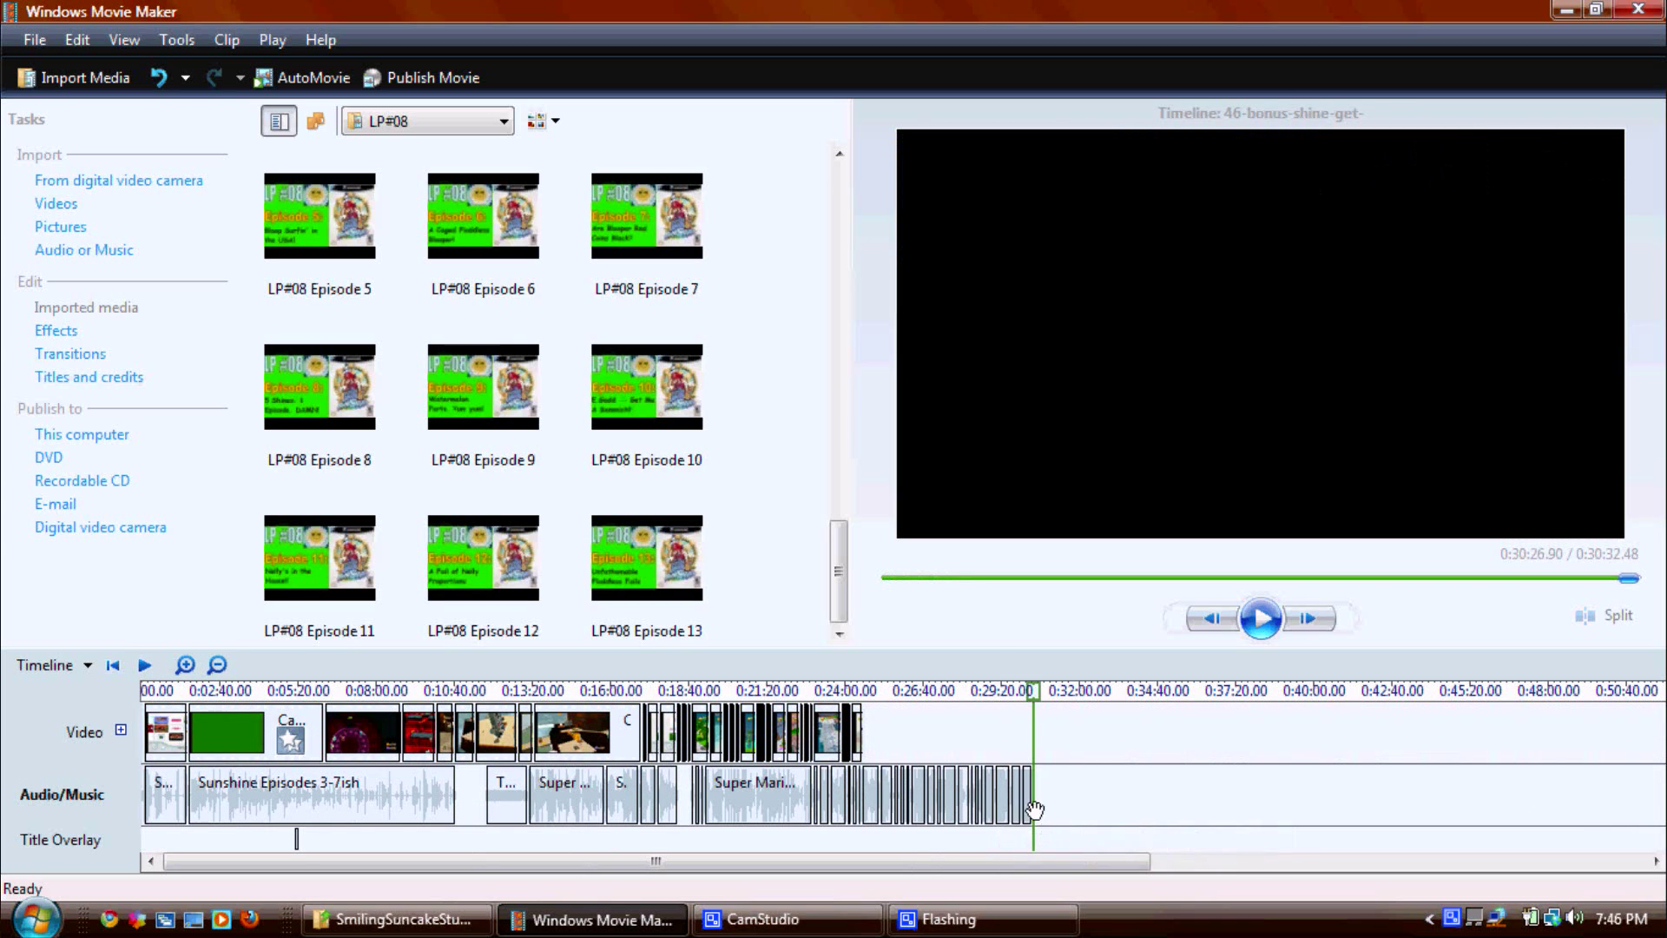
pyautogui.click(130, 378)
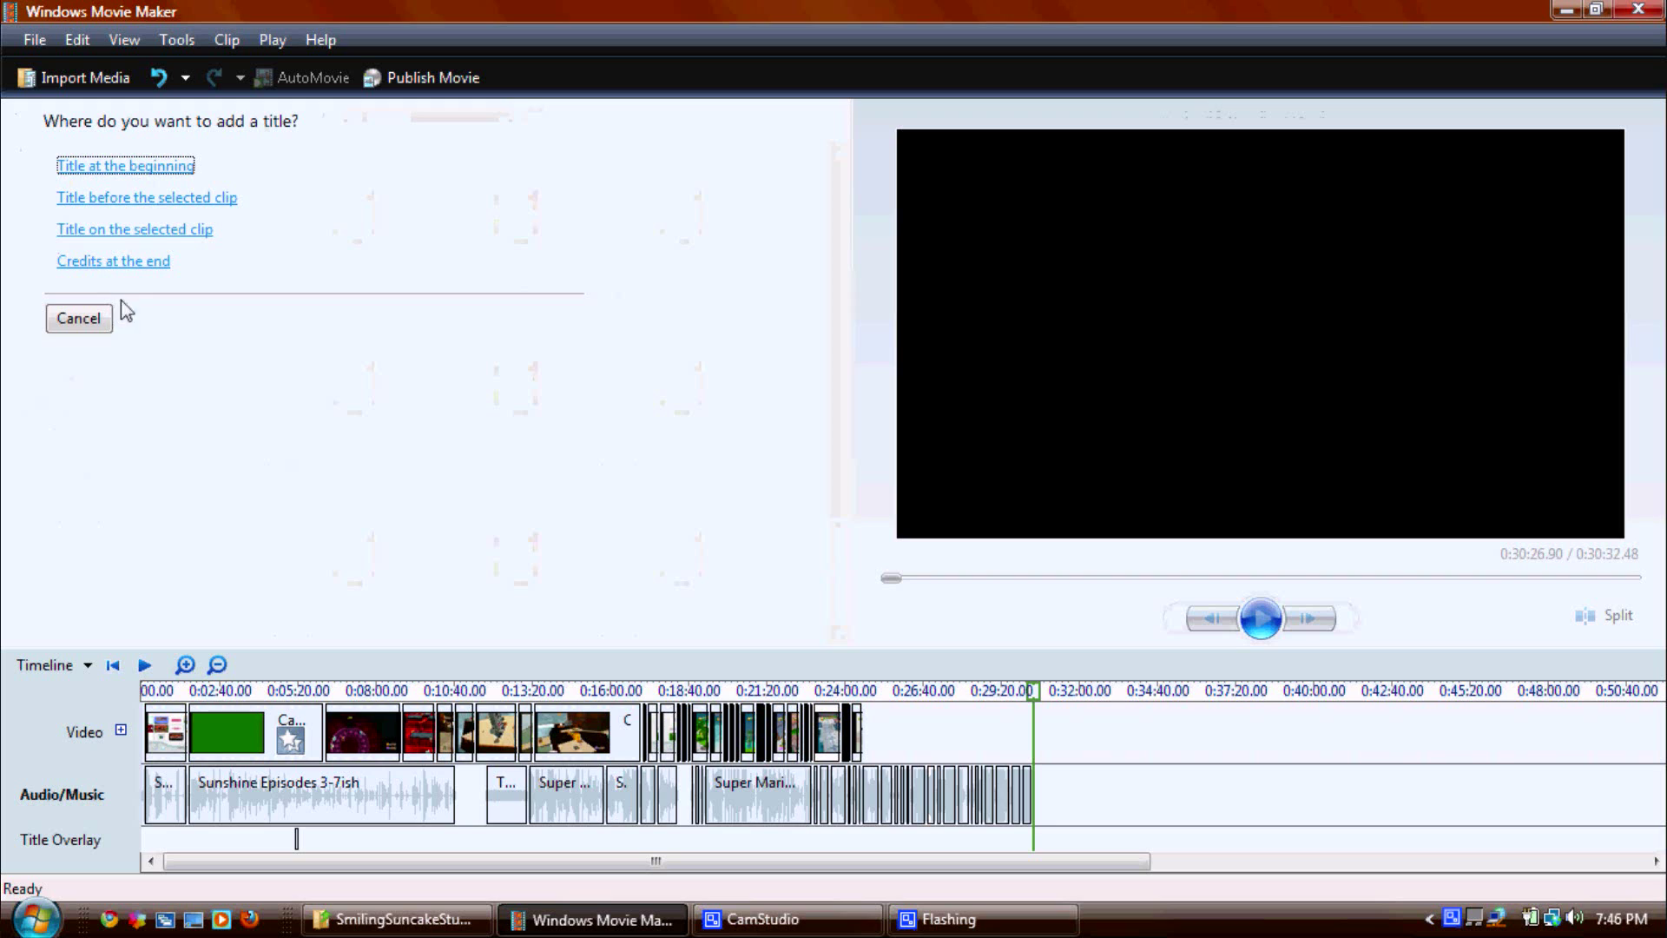
pyautogui.click(174, 229)
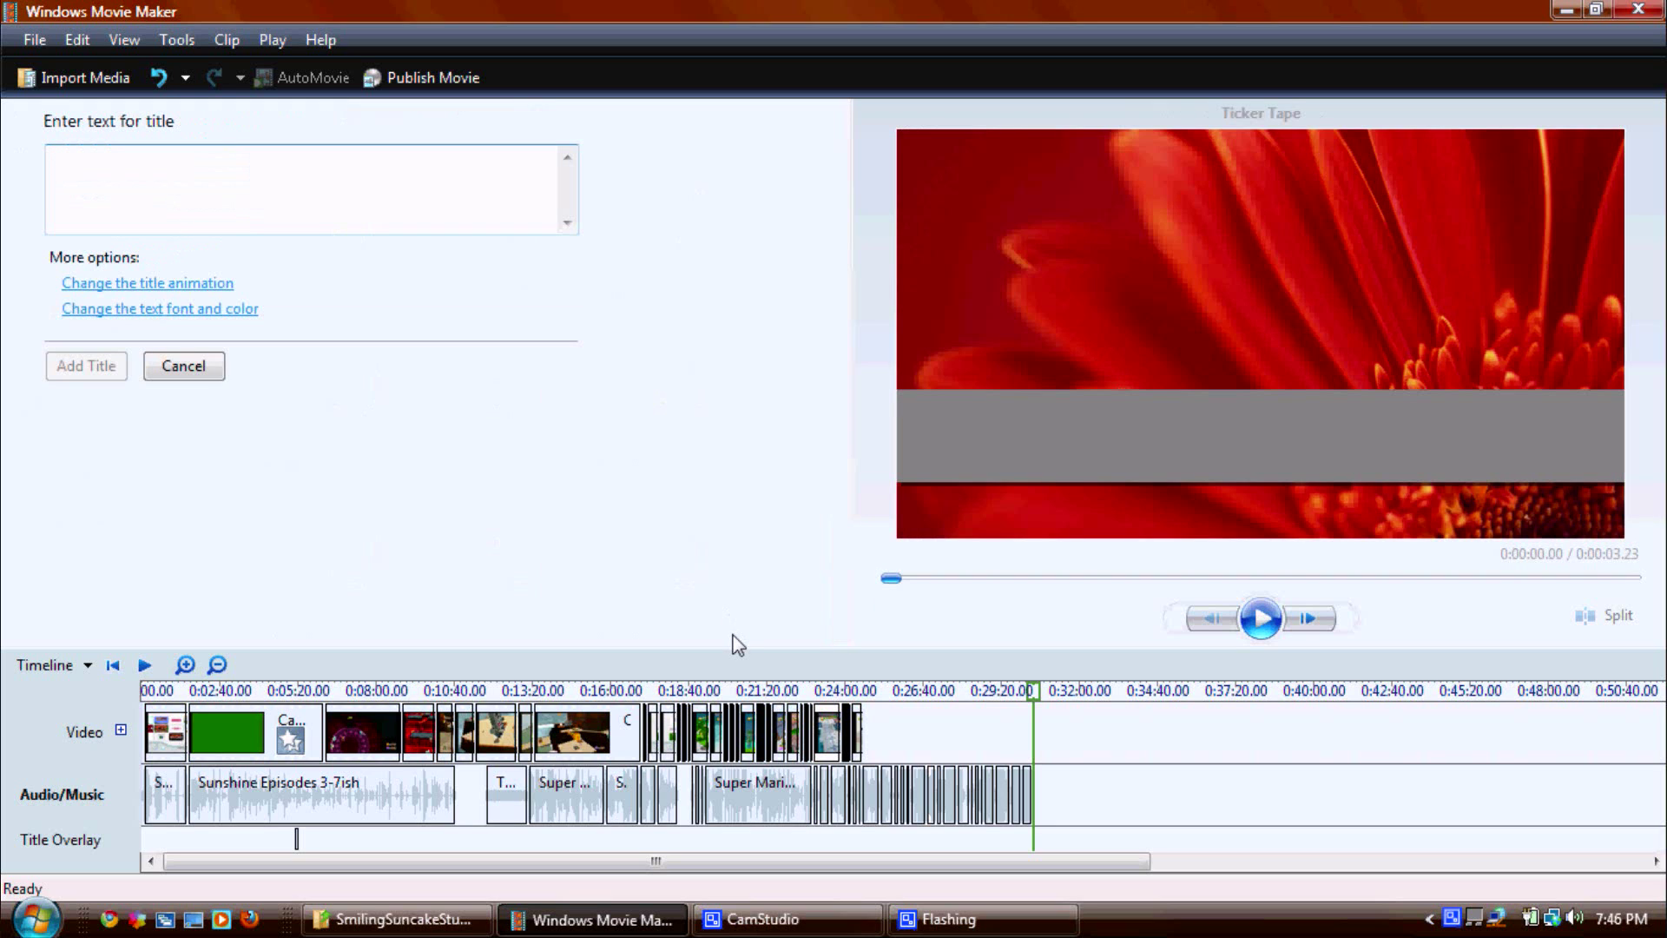
pyautogui.write('Penis in my butt')
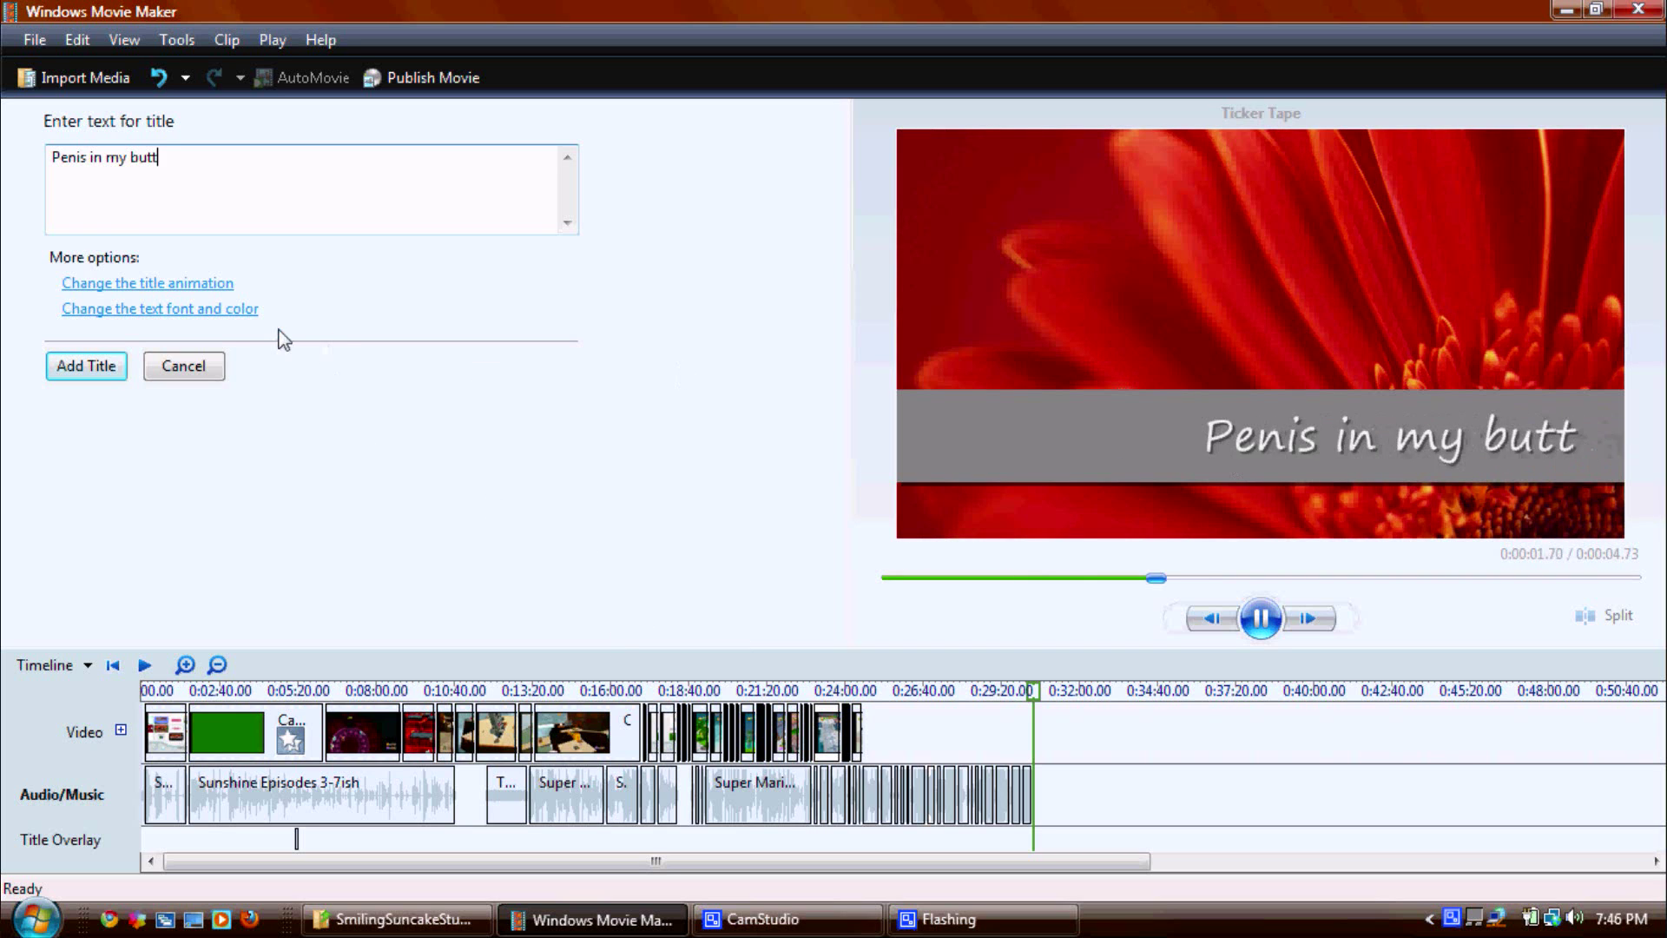
pyautogui.click(210, 287)
pyautogui.scroll(-6, 210, 290)
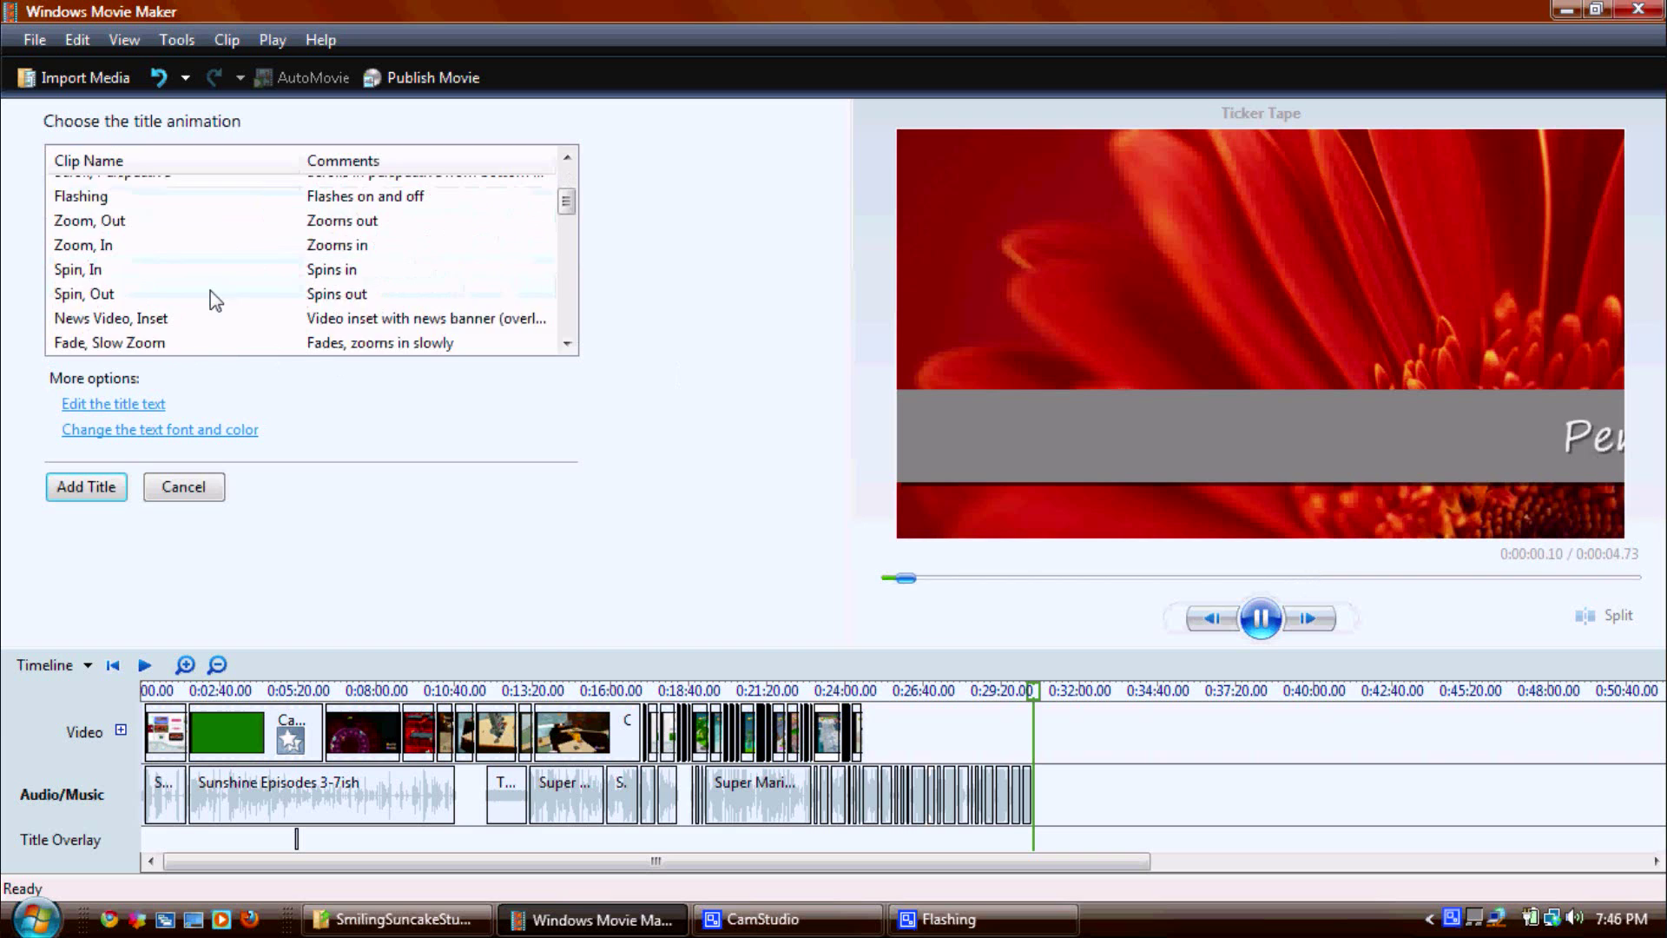
pyautogui.scroll(-4, 170, 294)
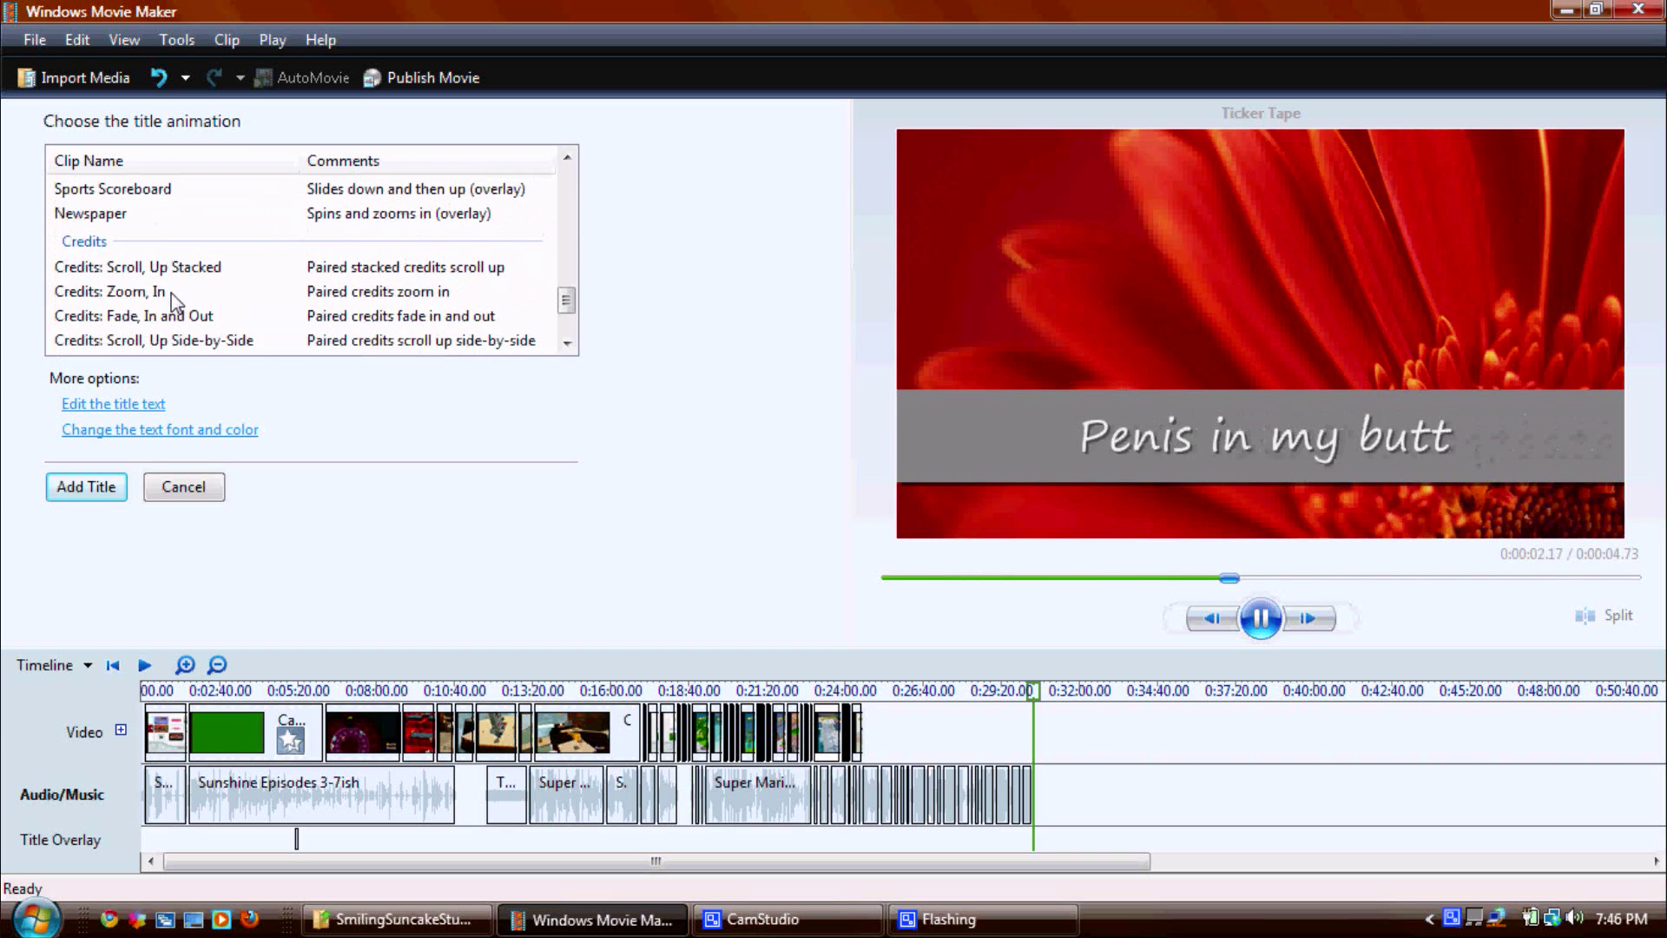
pyautogui.scroll(1, 160, 244)
pyautogui.click(148, 285)
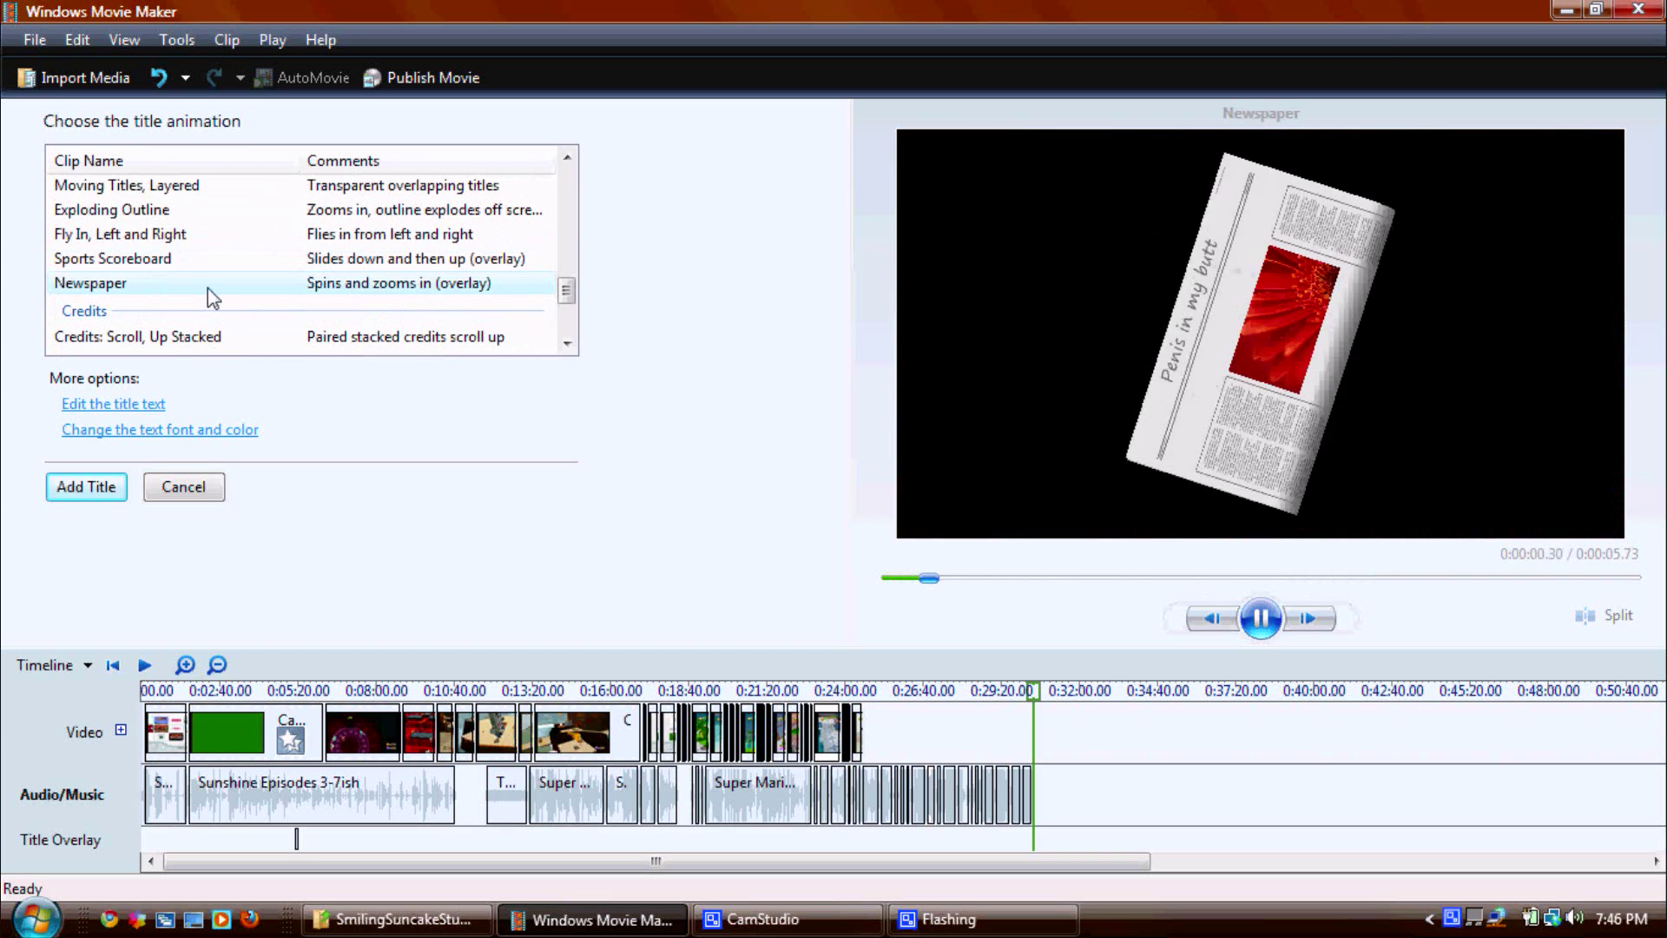
pyautogui.scroll(2, 200, 295)
pyautogui.scroll(-1, 181, 316)
pyautogui.click(188, 265)
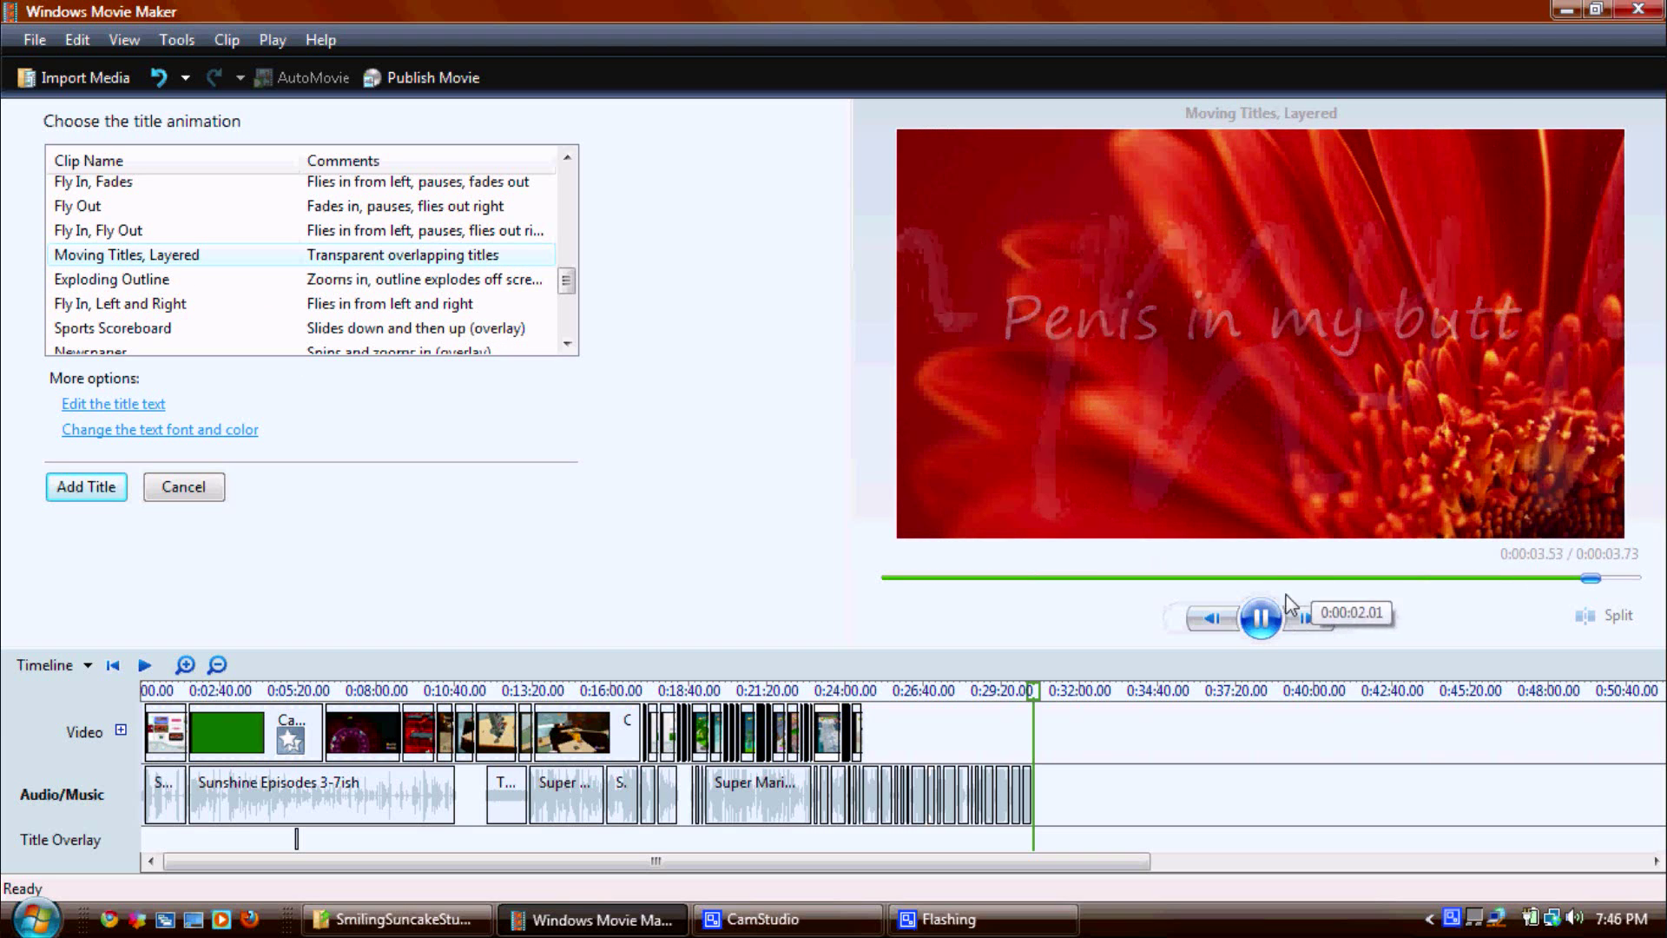
pyautogui.click(174, 491)
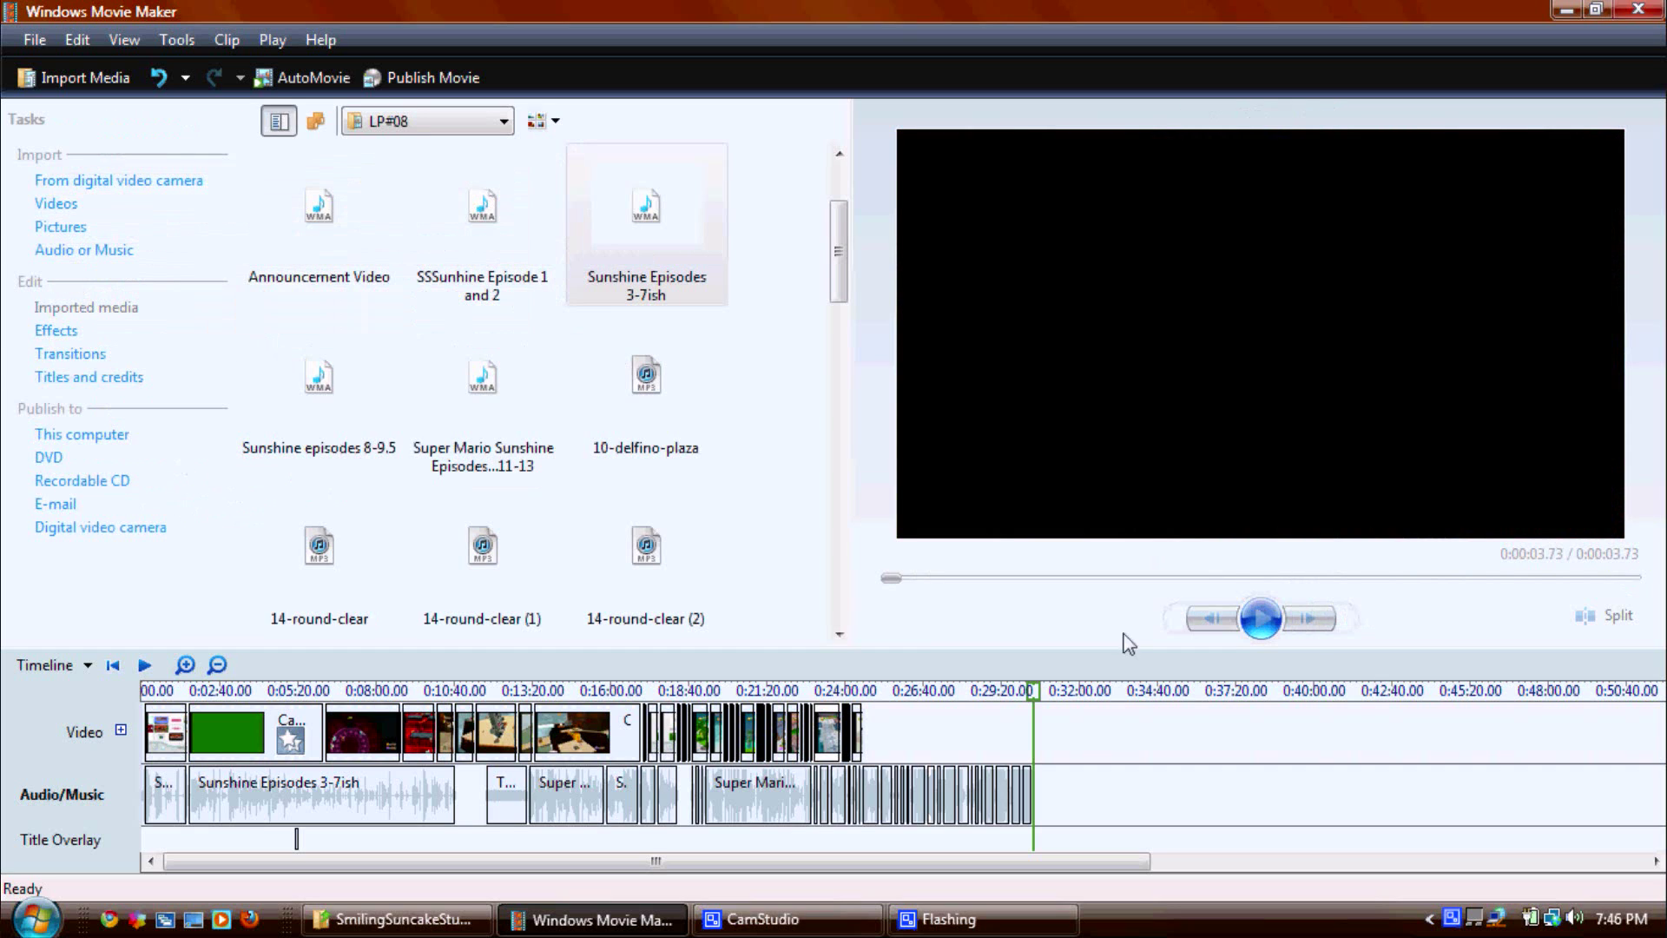
pyautogui.click(1260, 617)
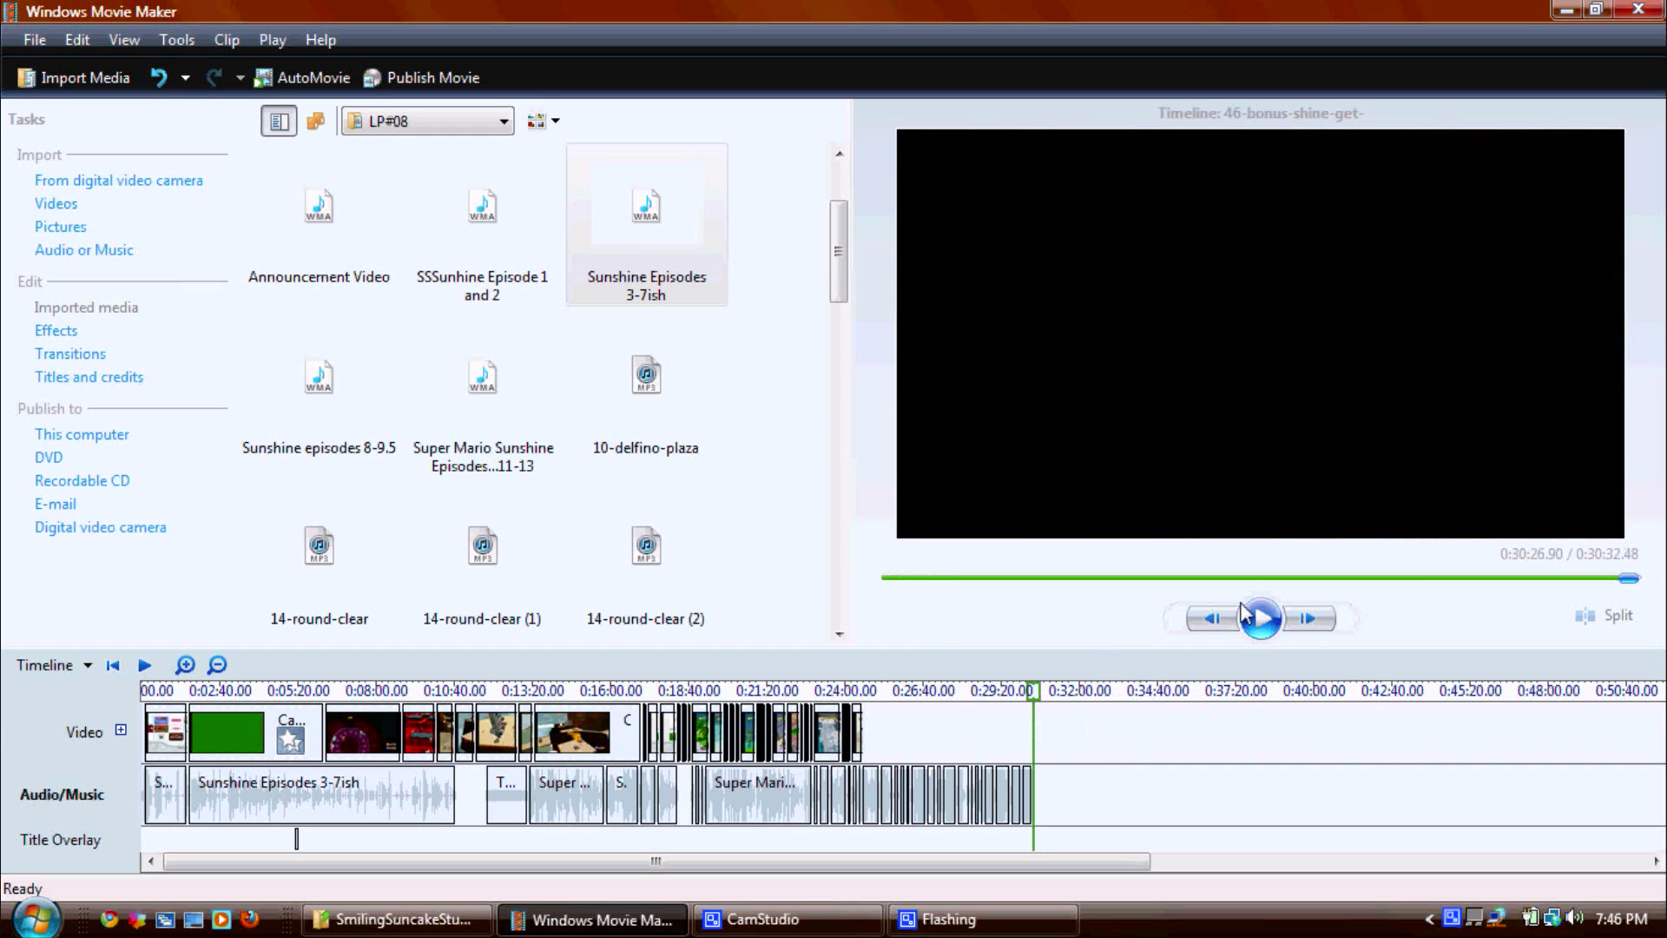
pyautogui.click(185, 664)
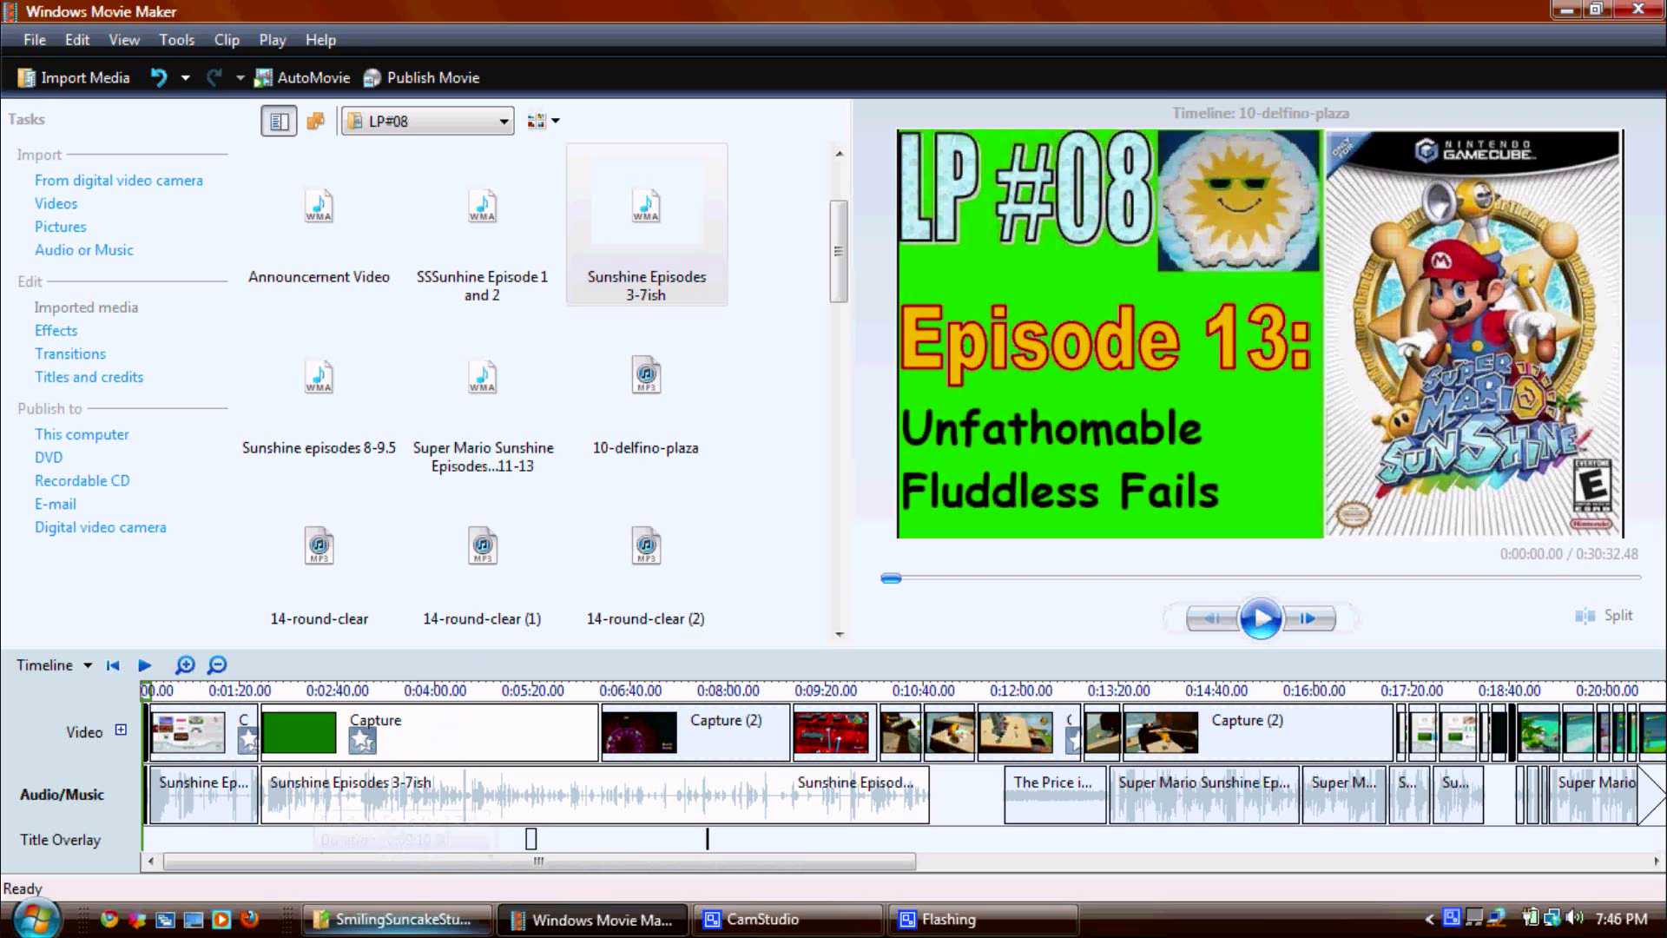
# - Open the Computer drives window, then open the Capture videos folder in SmilingSuncakeStudios
pyautogui.click(35, 919)
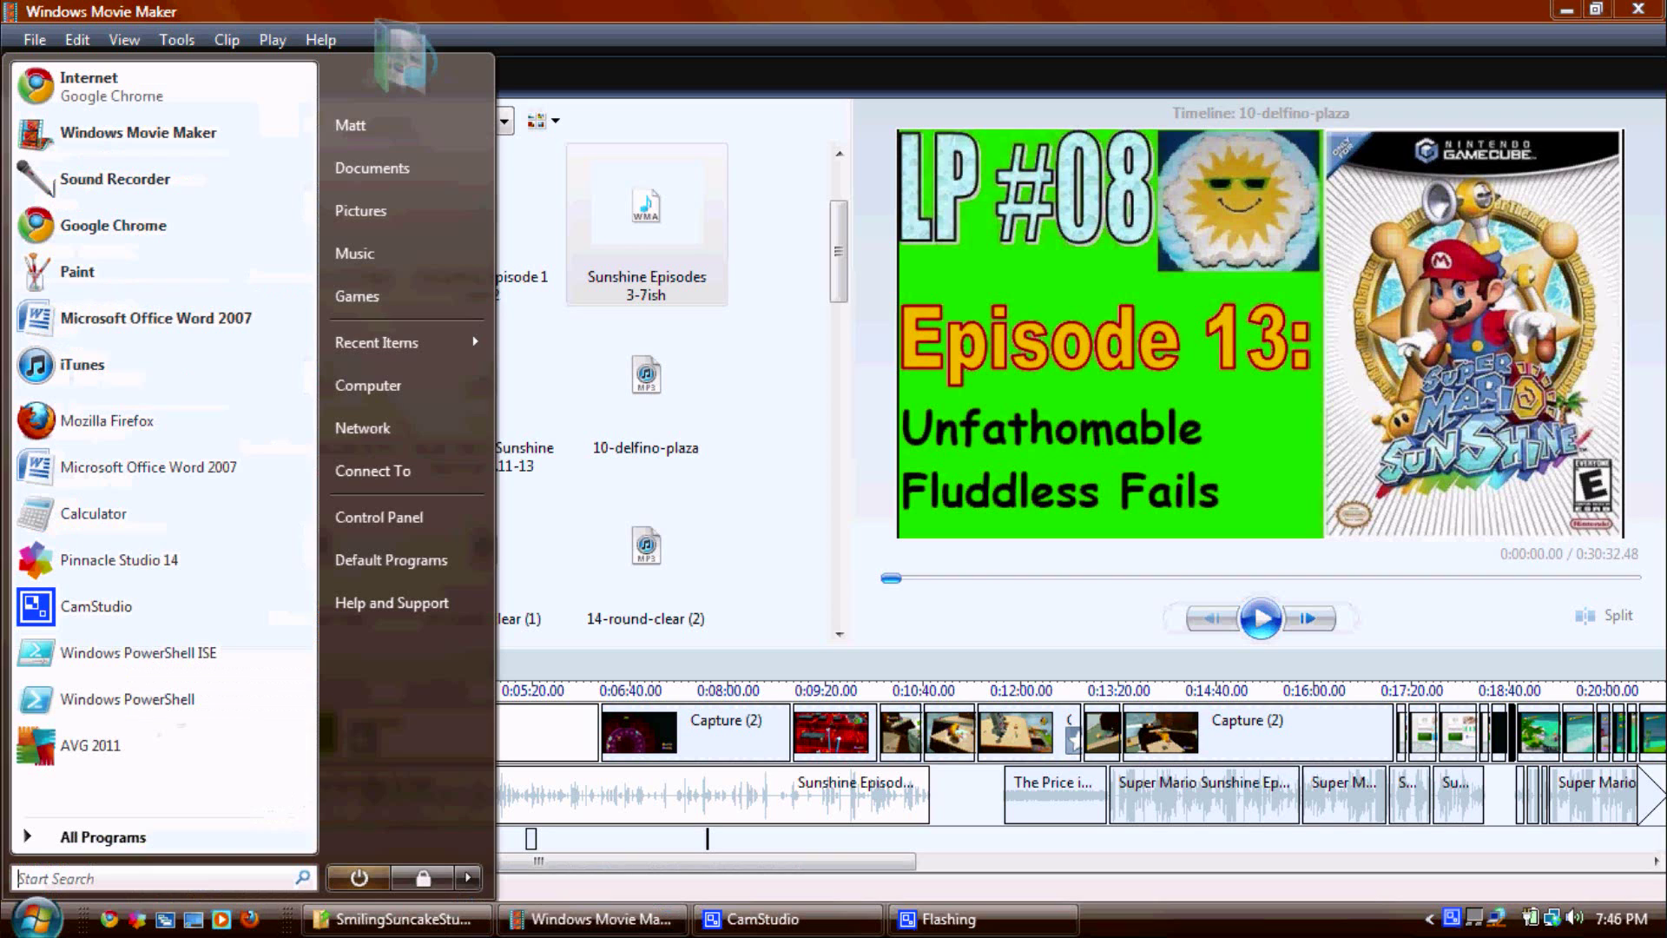
pyautogui.click(380, 377)
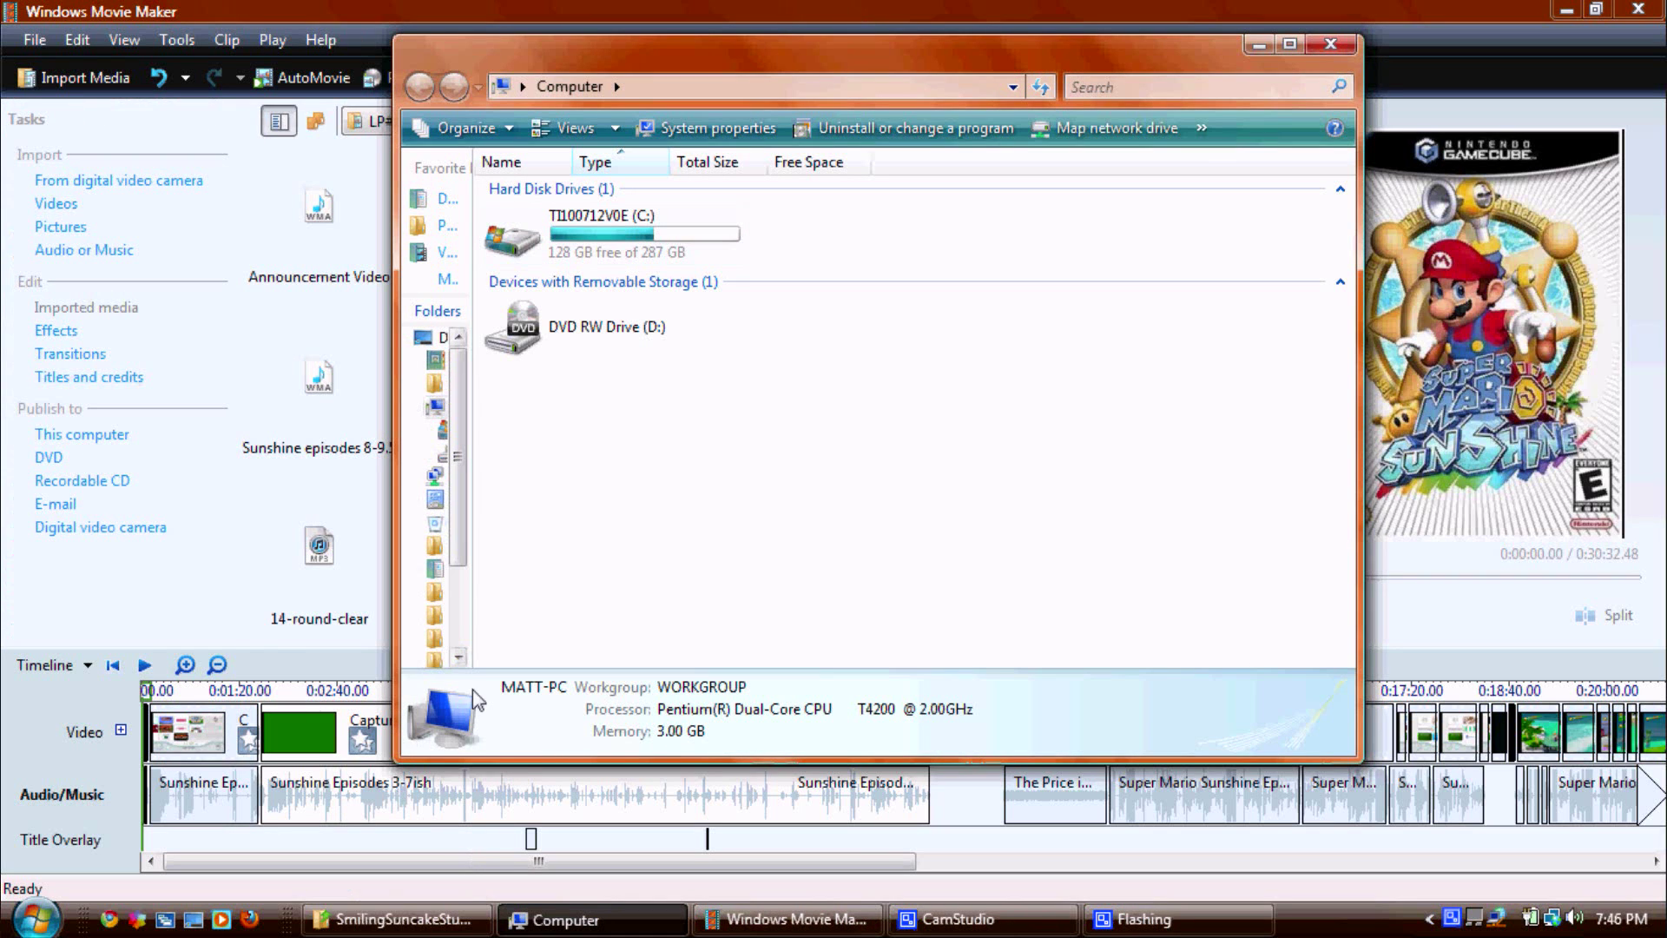
pyautogui.click(361, 933)
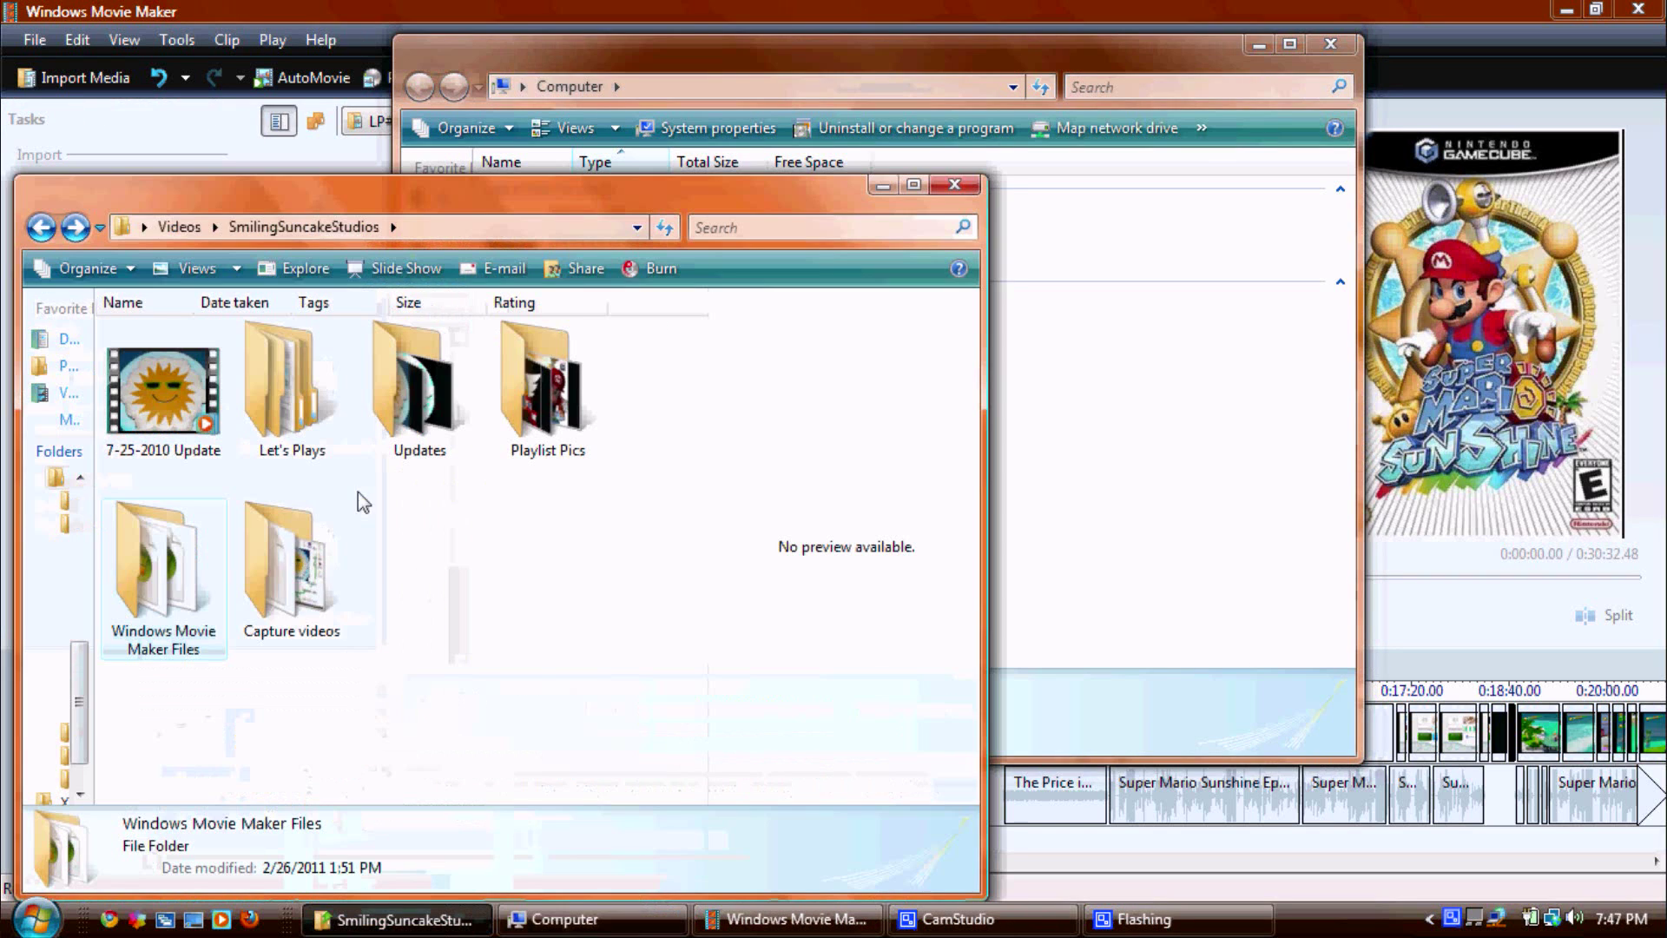
pyautogui.doubleClick(315, 580)
pyautogui.moveTo(202, 422)
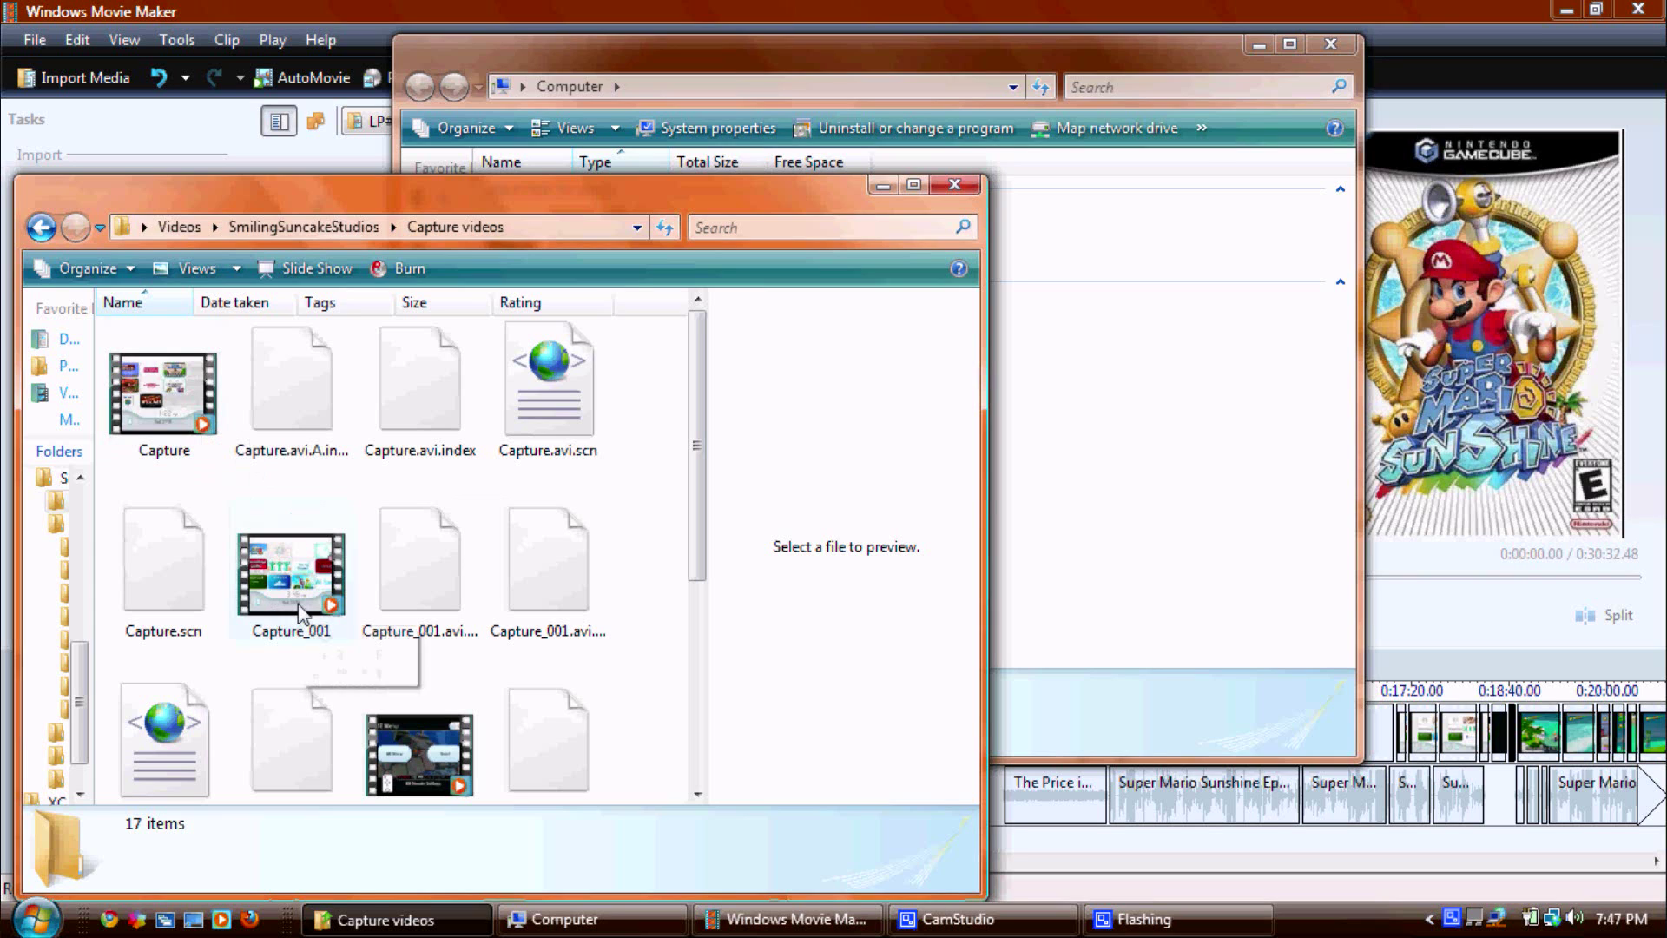
pyautogui.moveTo(299, 608)
pyautogui.scroll(-3, 469, 575)
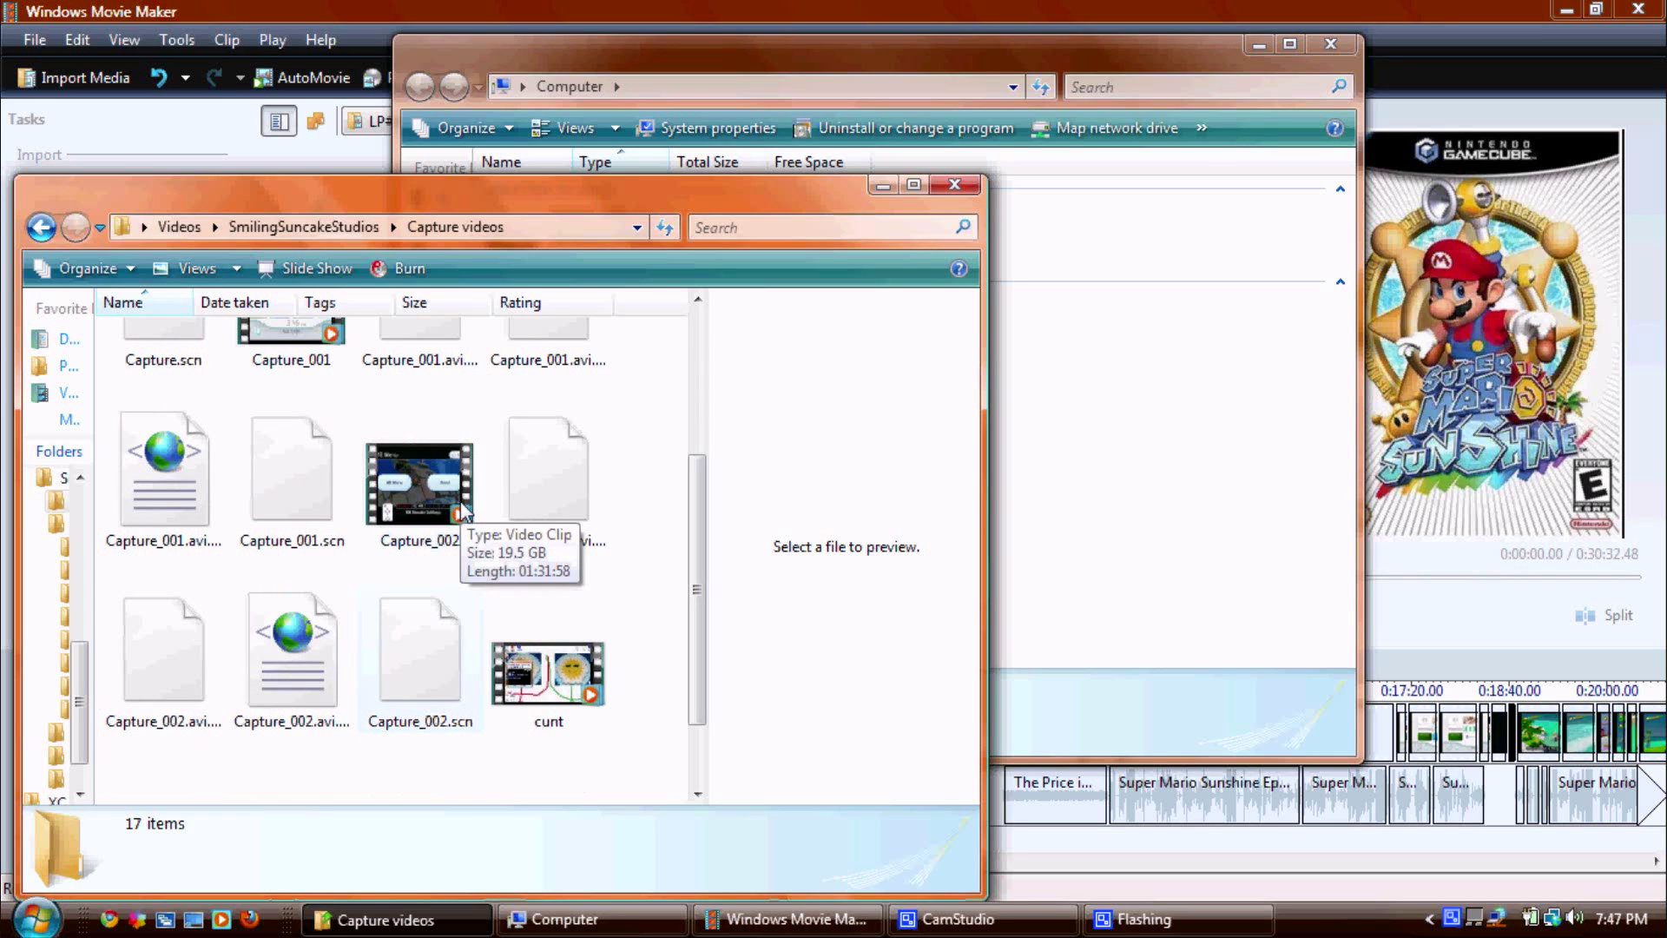
# - Browse drive C, then show its Properties: 159 GB used, 128 GB free
pyautogui.click(1118, 415)
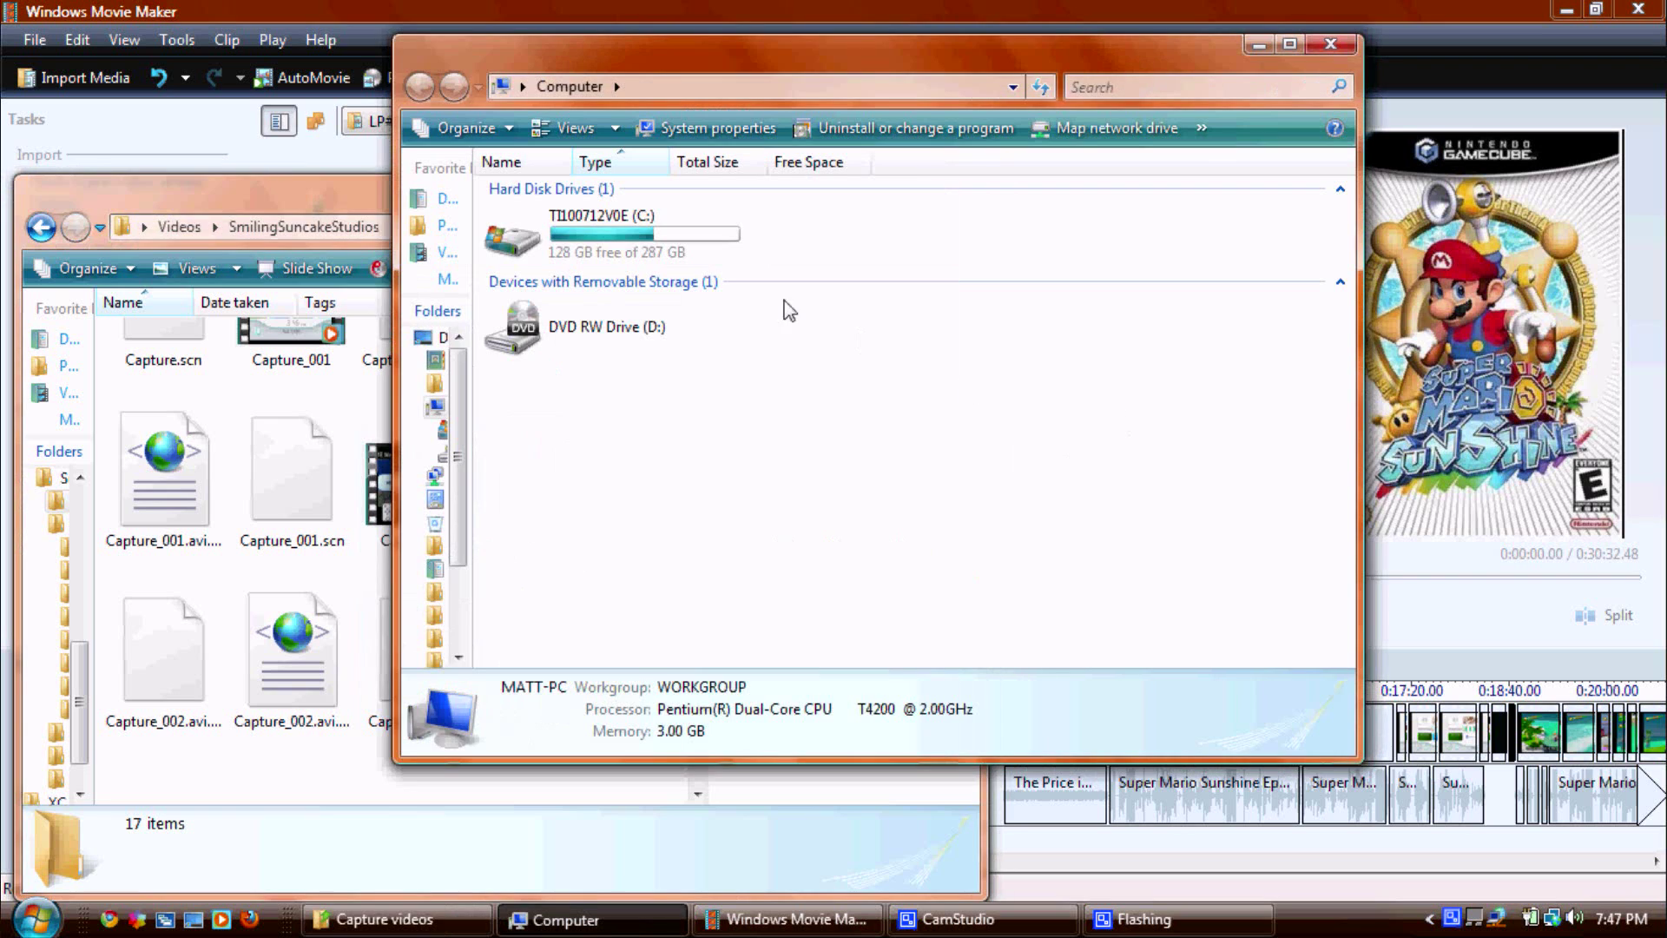
pyautogui.click(337, 201)
pyautogui.moveTo(560, 707)
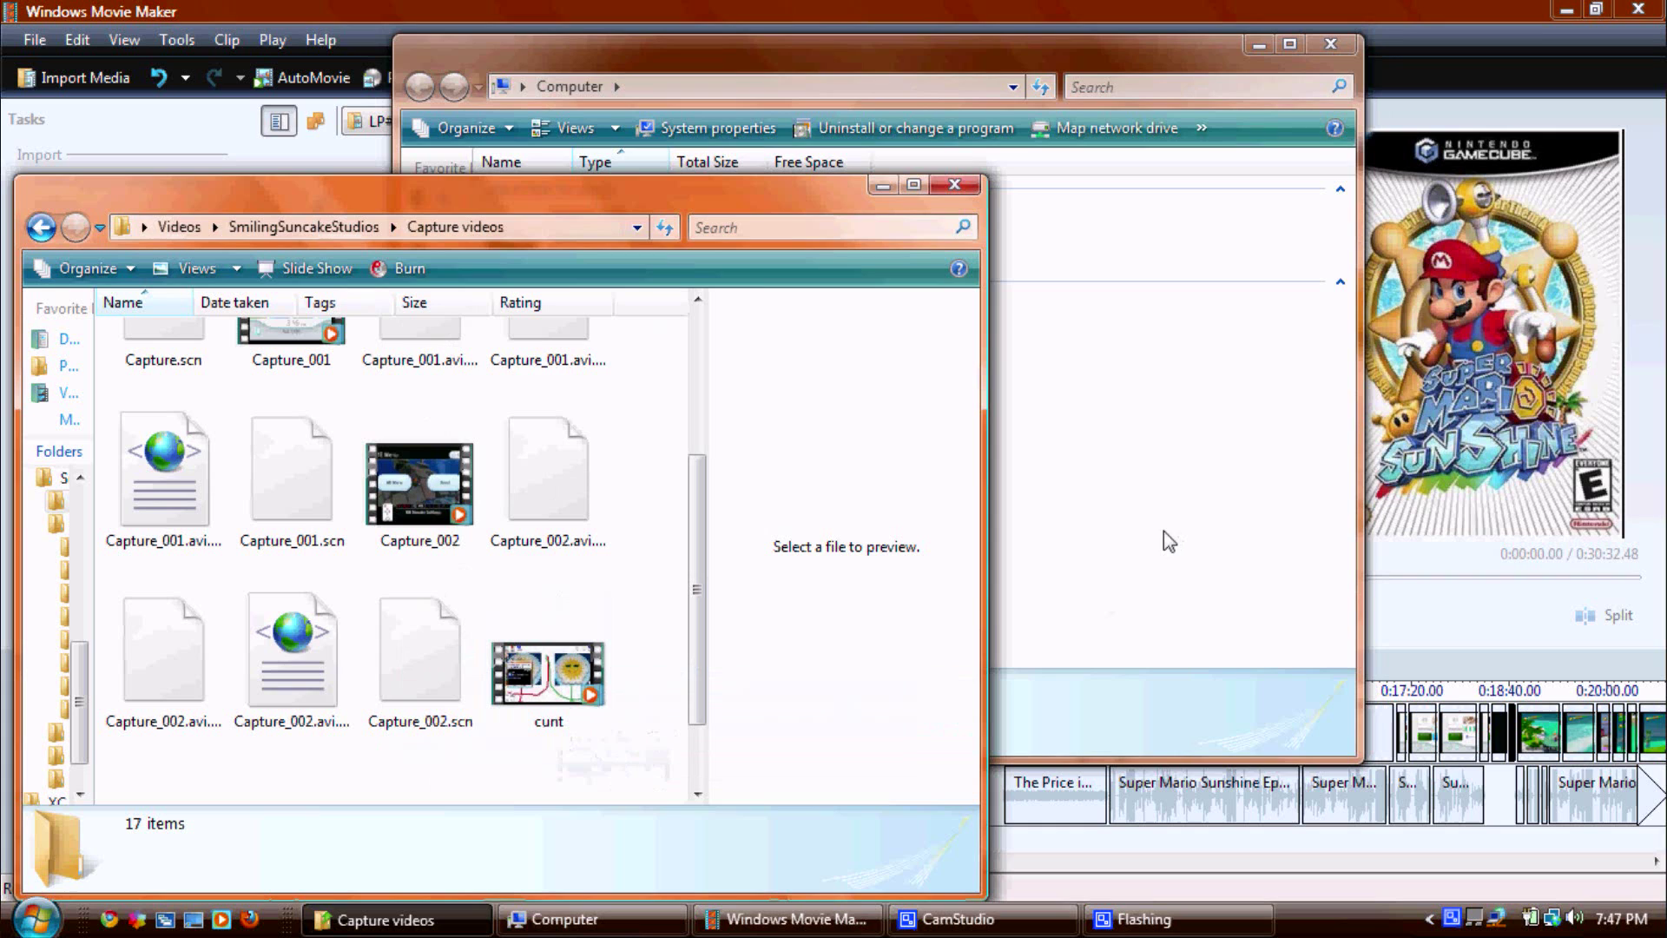
pyautogui.click(1256, 465)
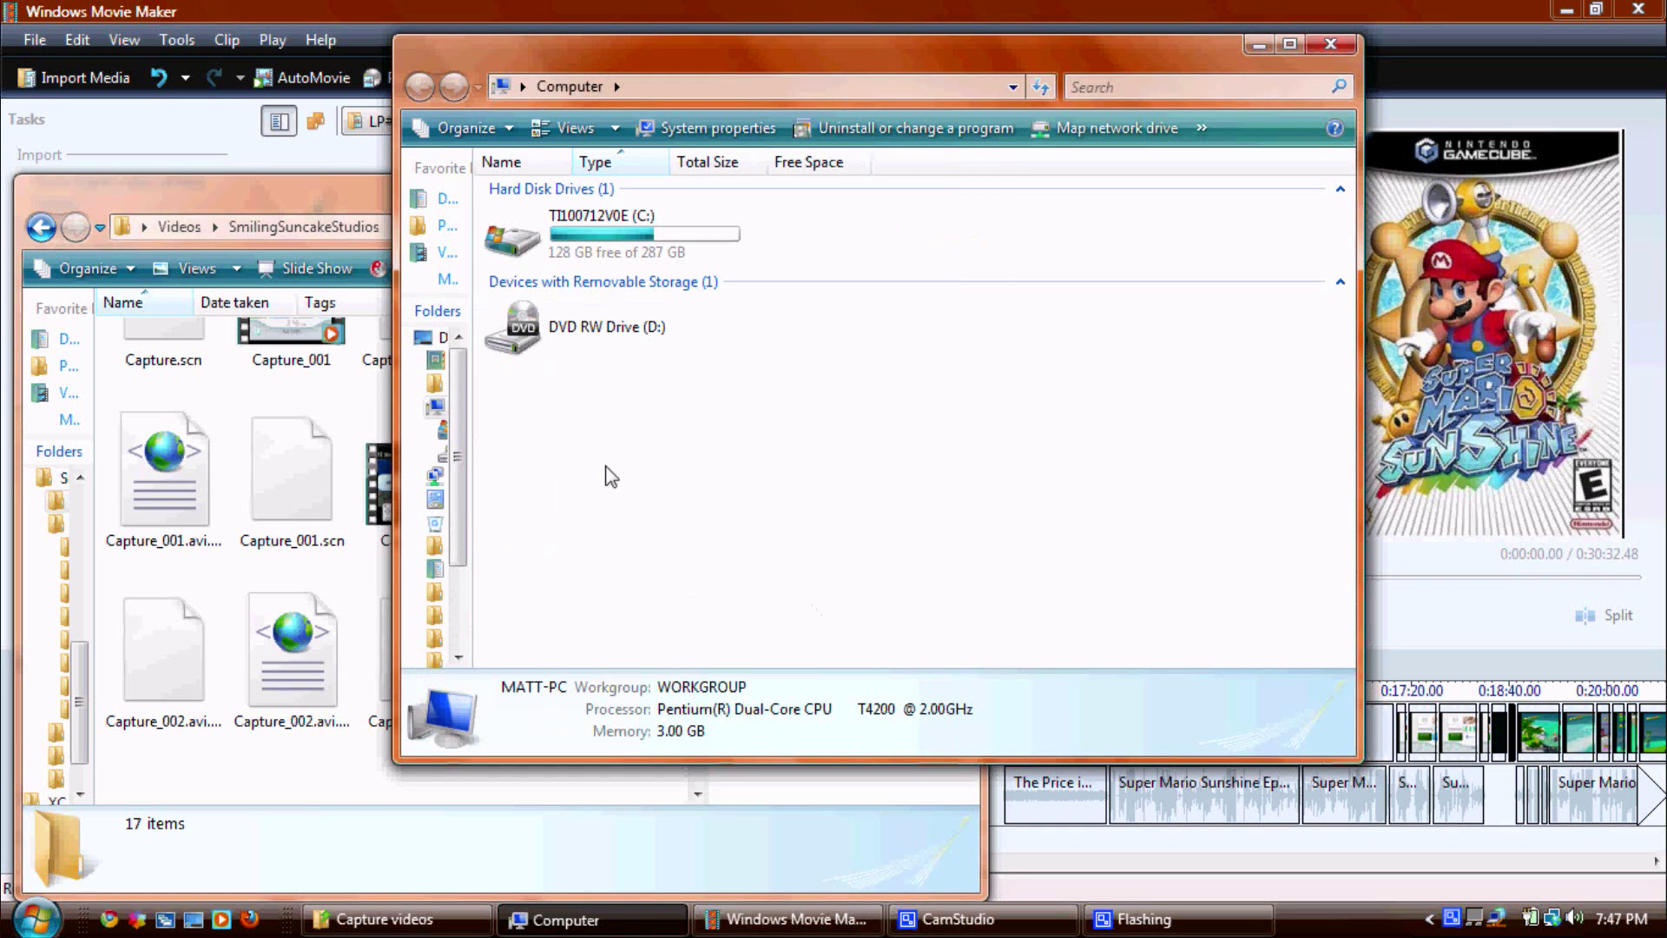
pyautogui.doubleClick(638, 254)
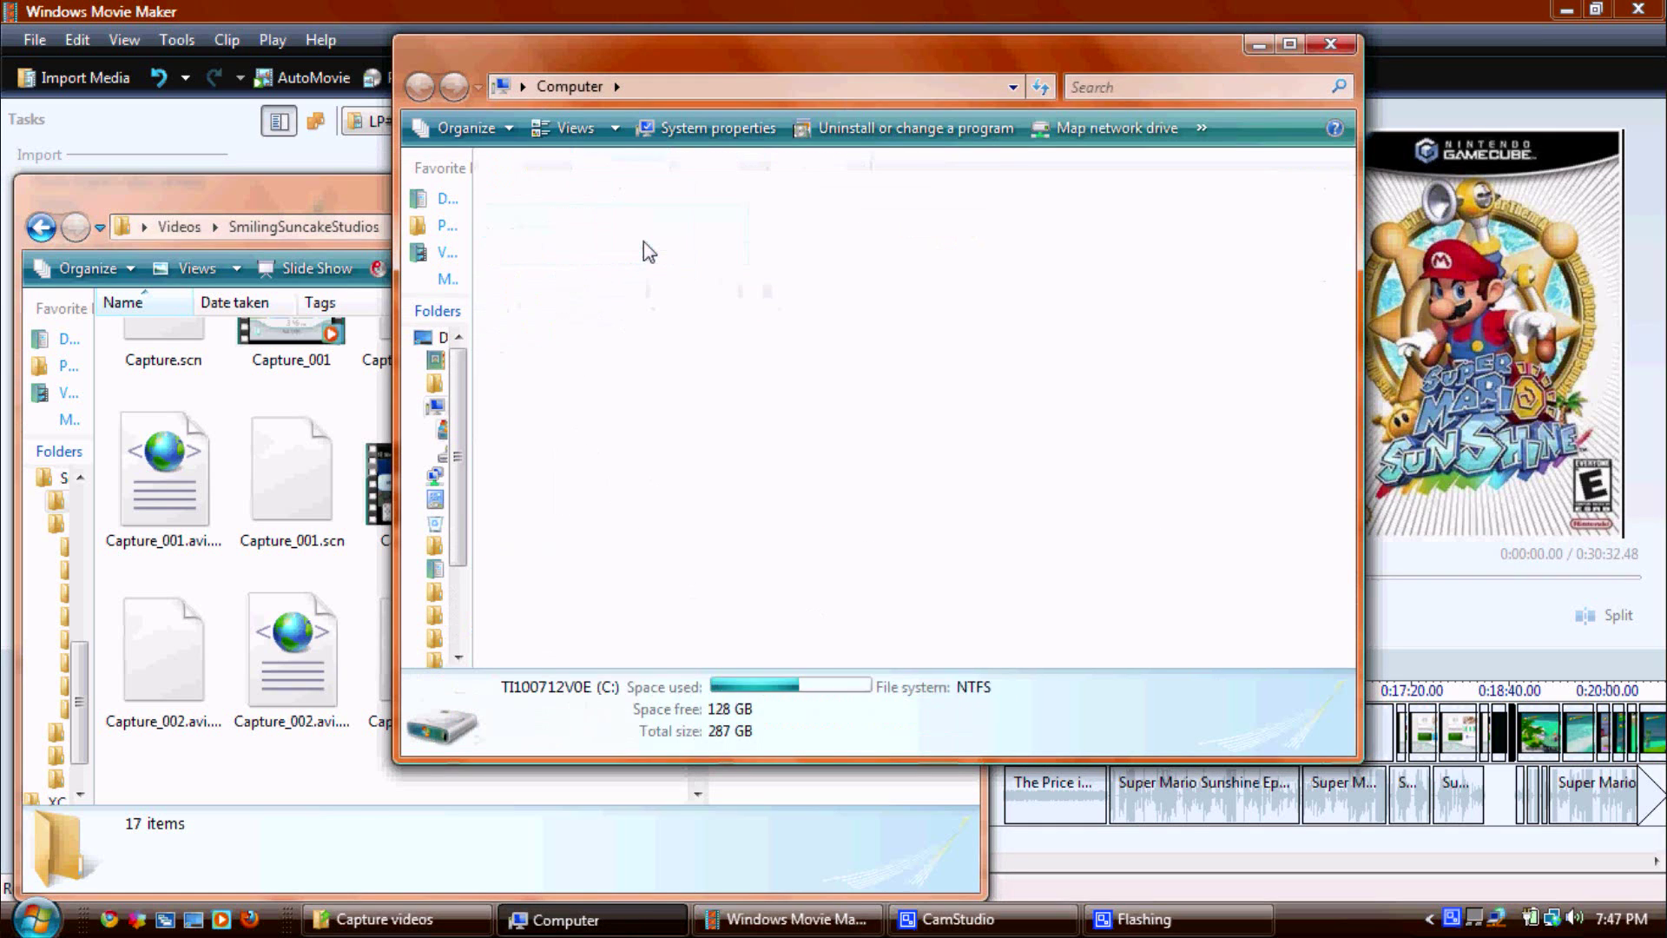
pyautogui.click(437, 91)
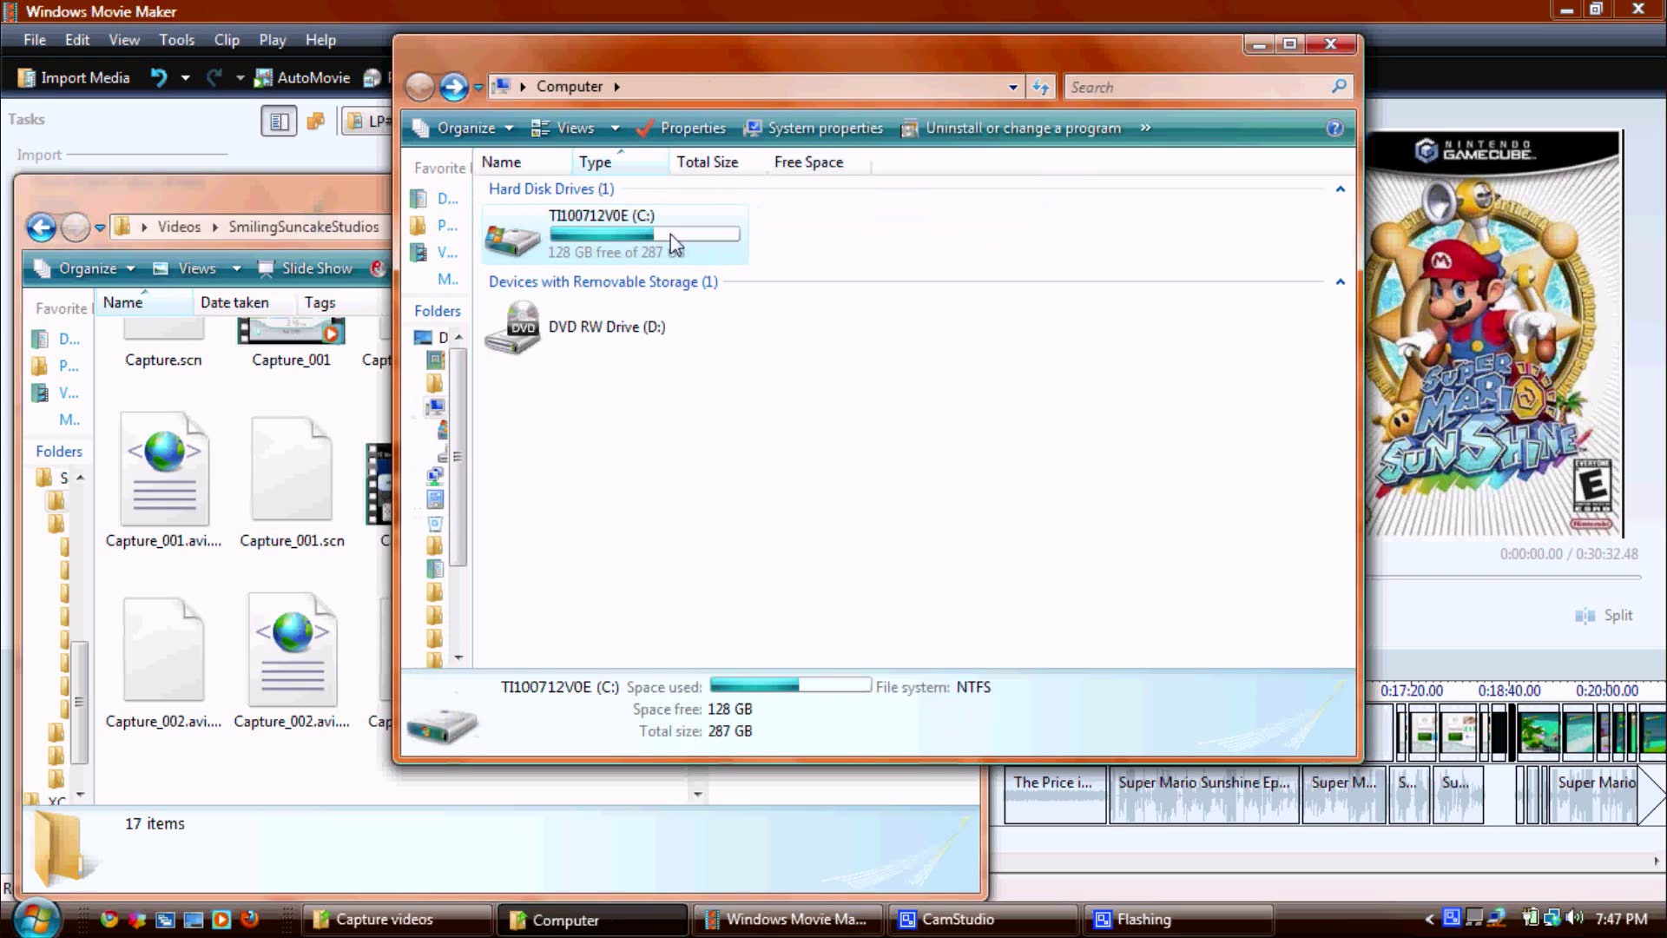
pyautogui.rightClick(670, 233)
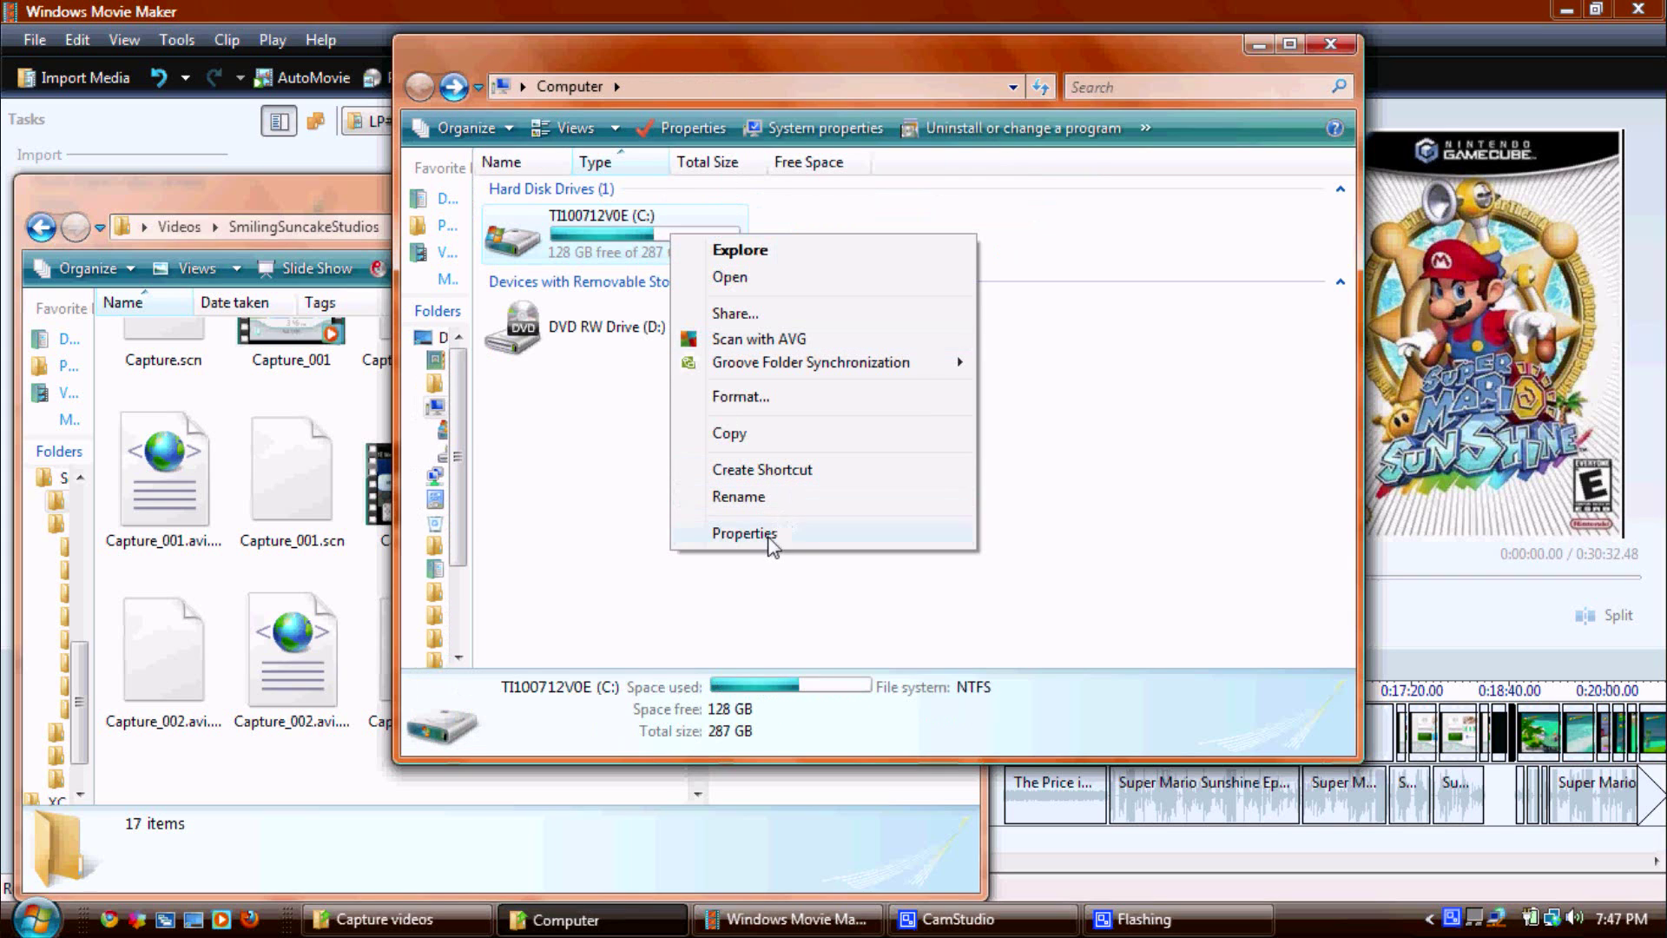
pyautogui.click(767, 533)
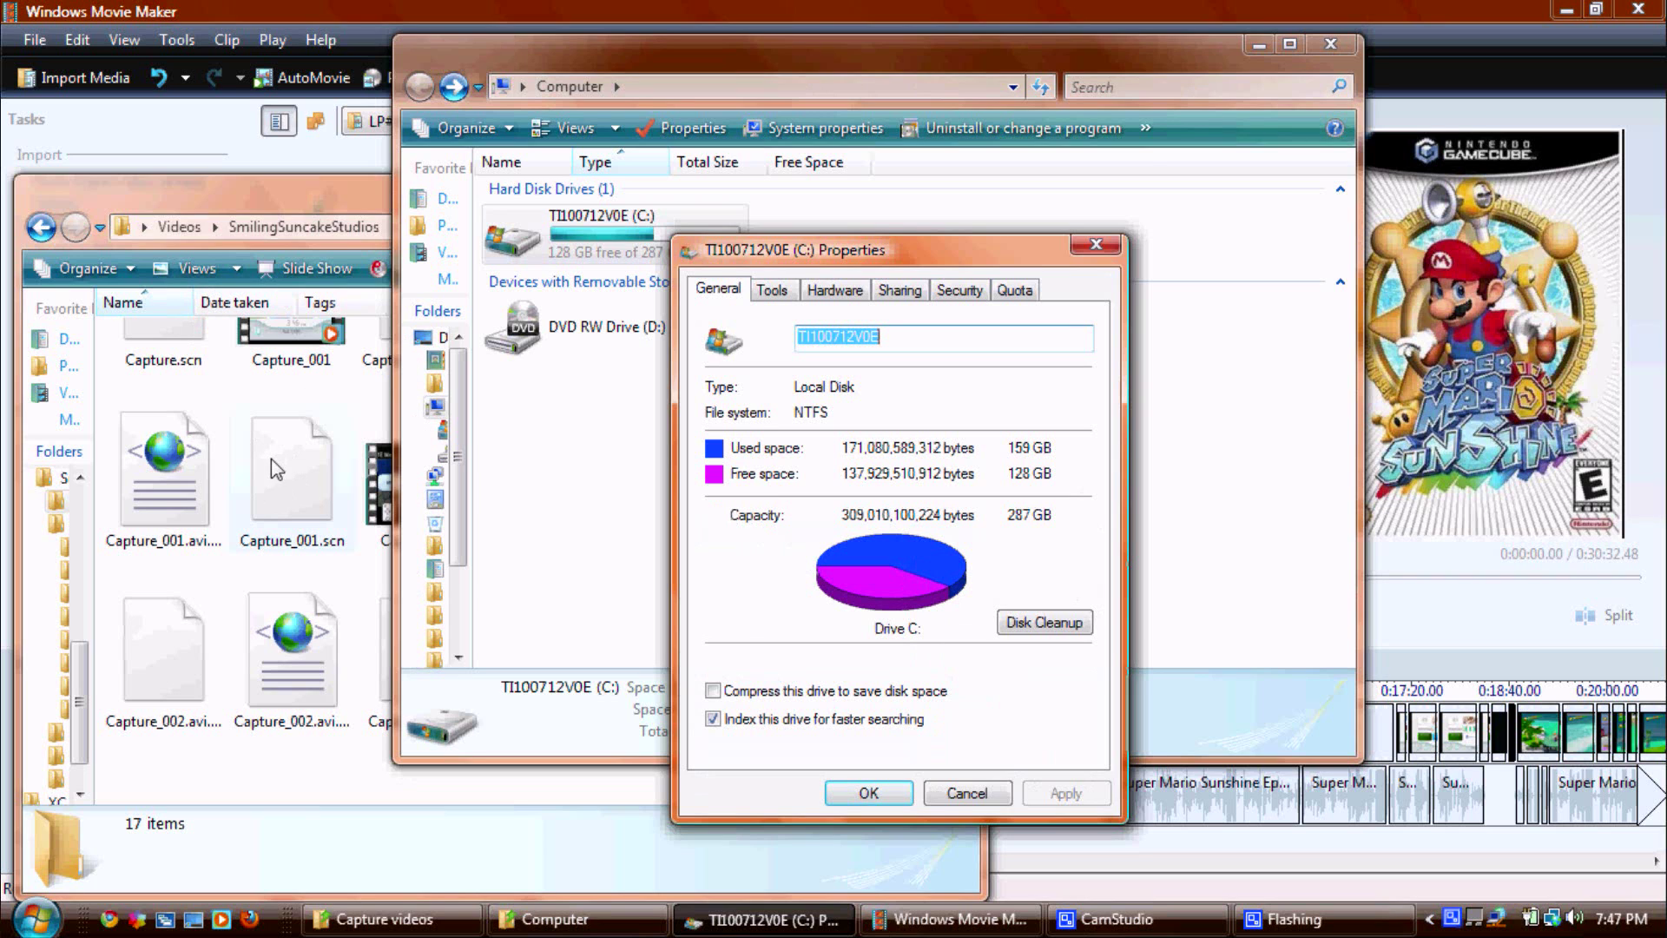
# - Go from Capture videos up to SmilingSuncakeStudios, then into Let's Plays > LP#05 (Edited)
pyautogui.click(327, 204)
pyautogui.scroll(2, 435, 588)
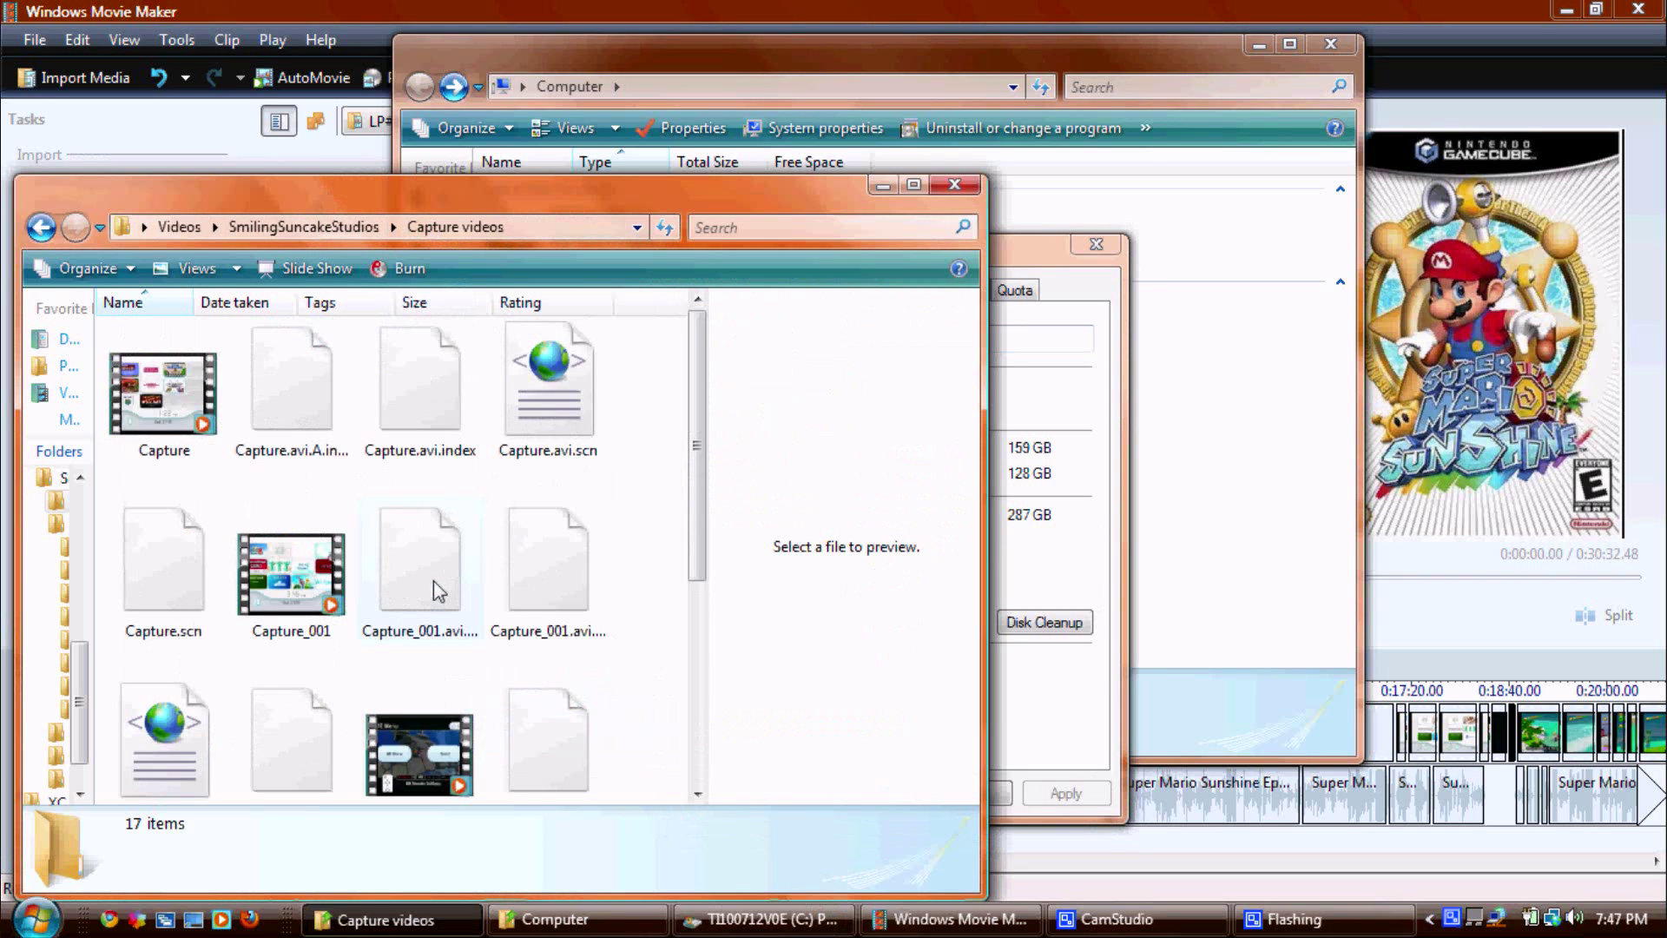
pyautogui.scroll(-5, 435, 588)
pyautogui.scroll(5, 382, 578)
pyautogui.scroll(-3, 321, 569)
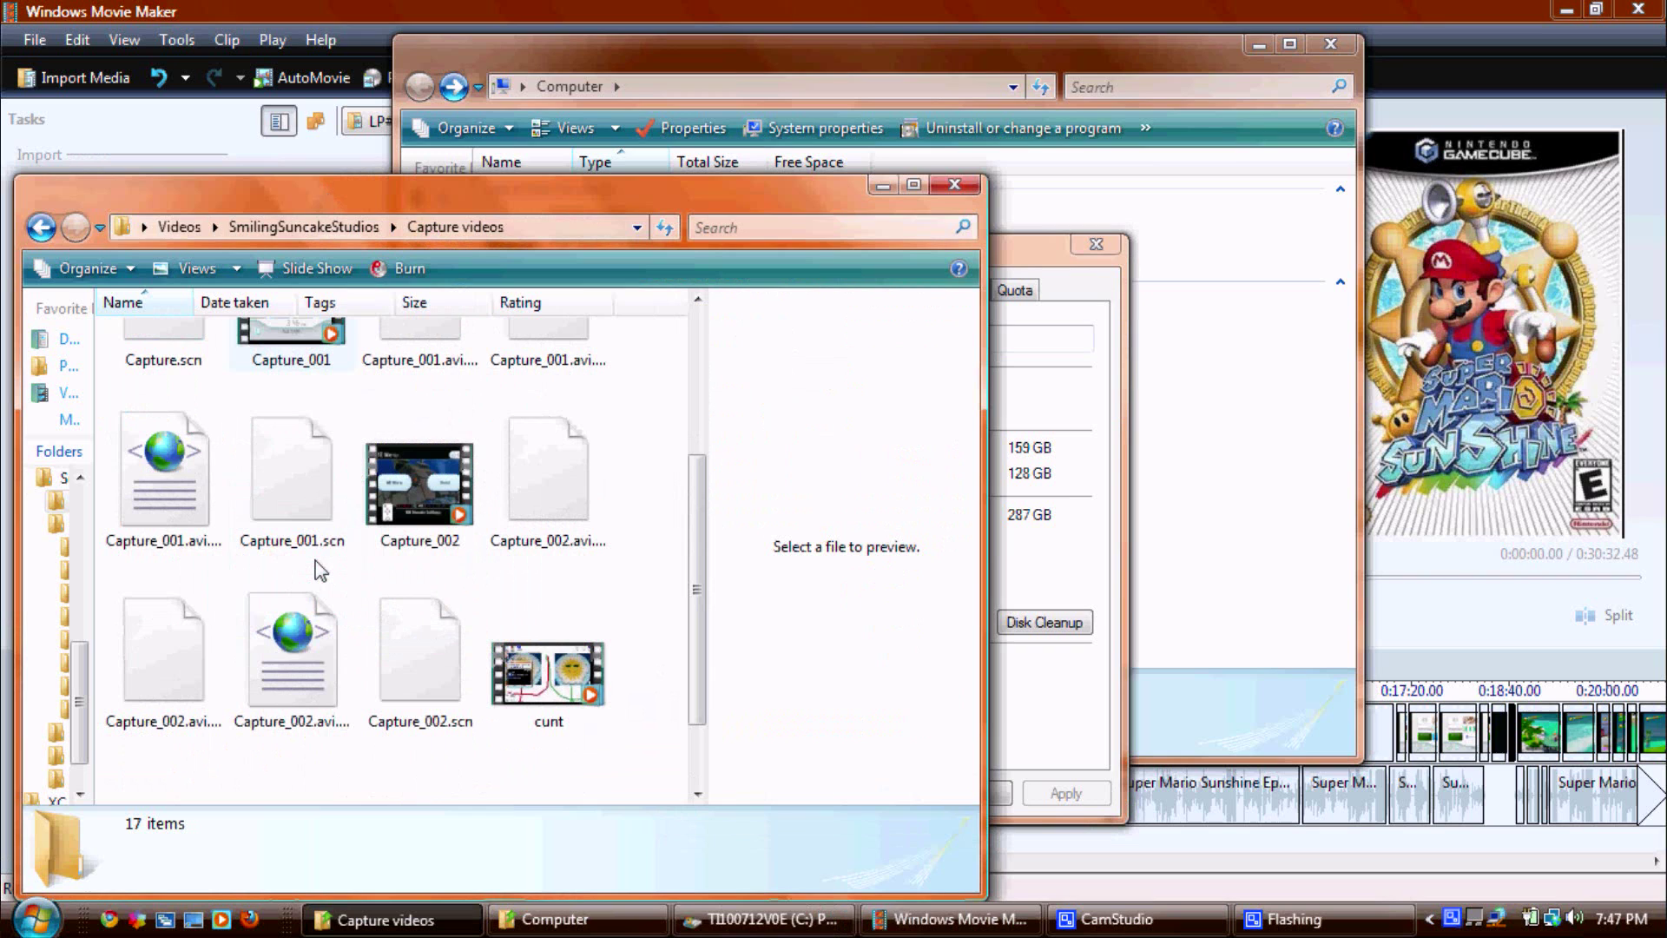
pyautogui.scroll(3, 425, 576)
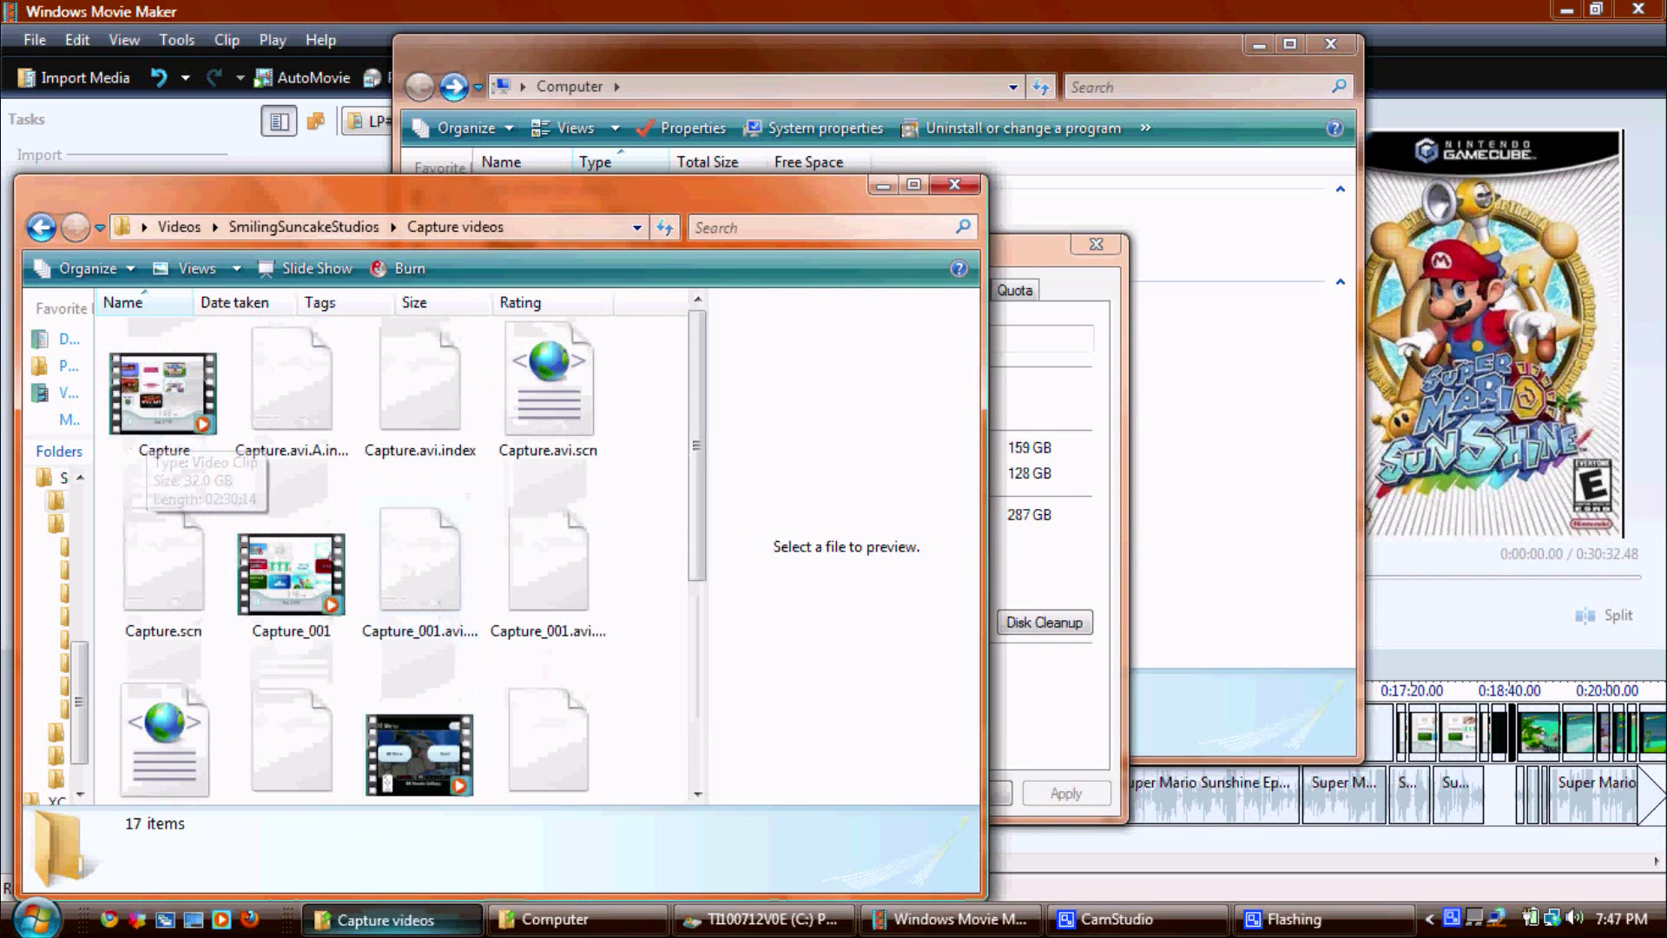
pyautogui.click(41, 227)
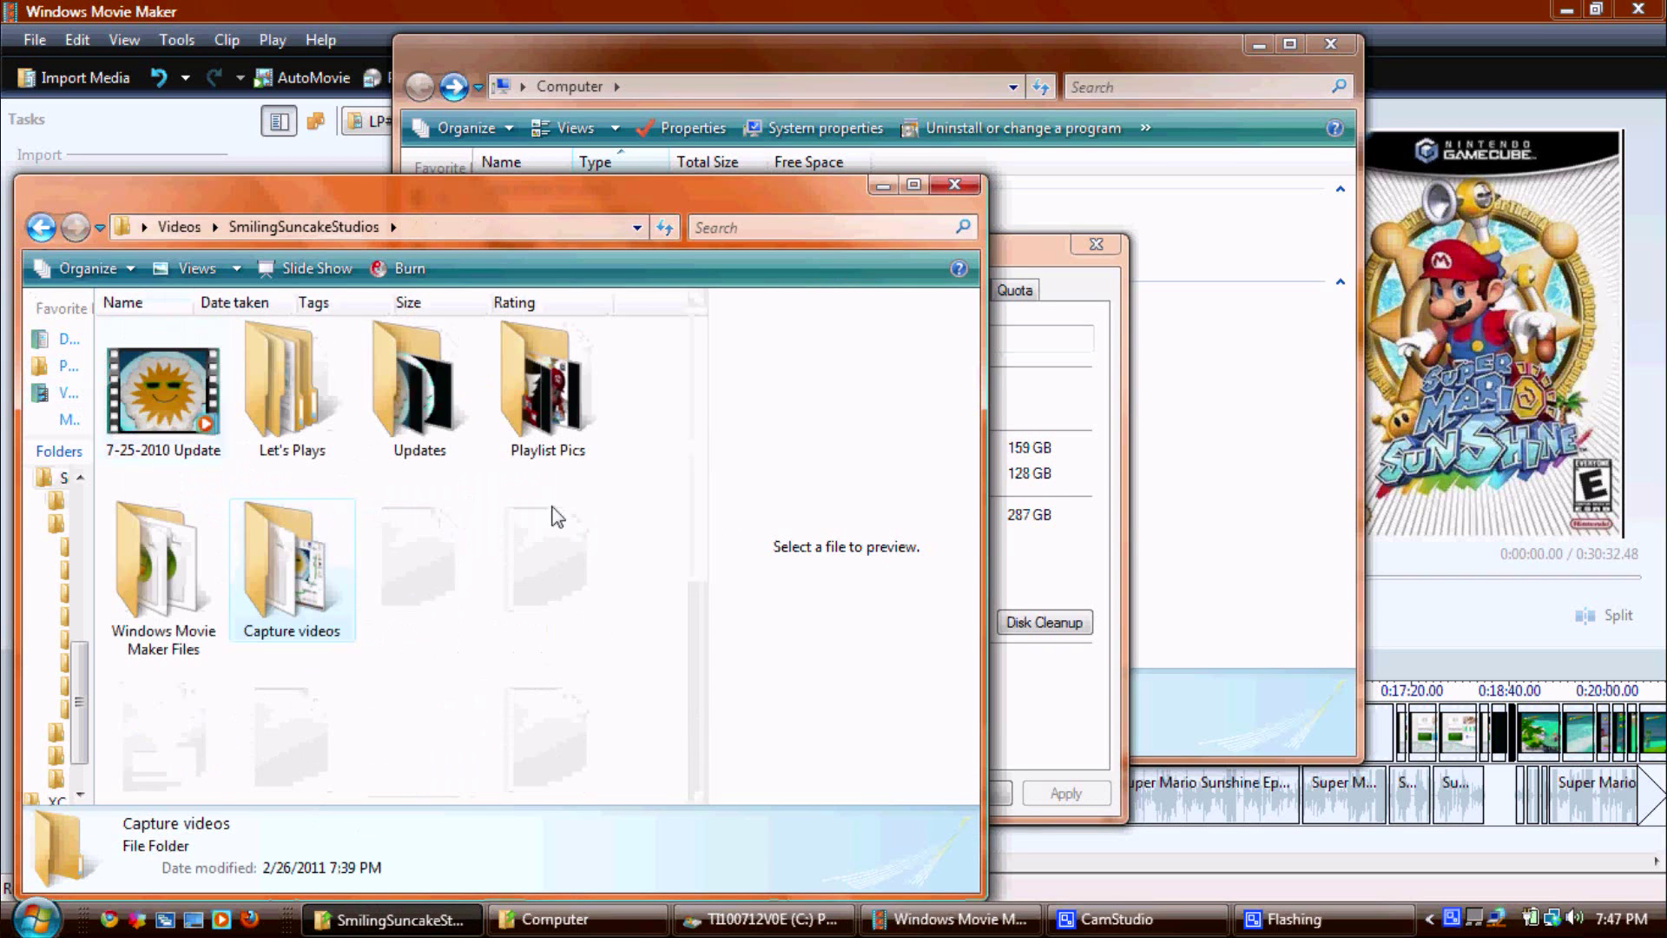
pyautogui.doubleClick(293, 410)
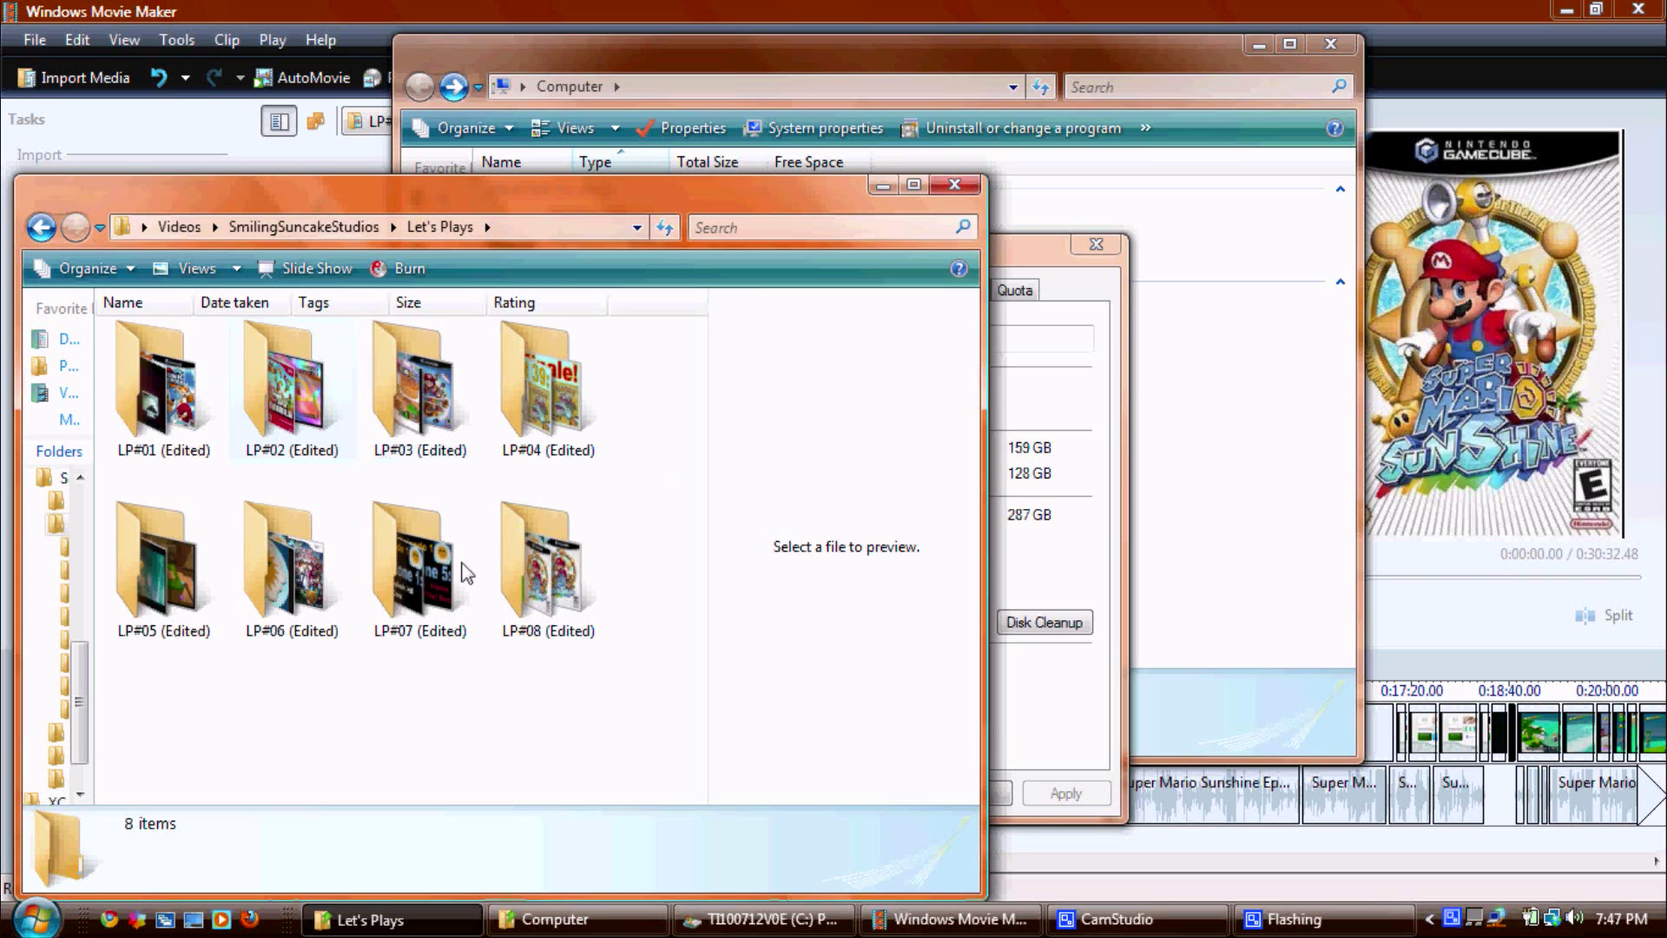
pyautogui.doubleClick(149, 573)
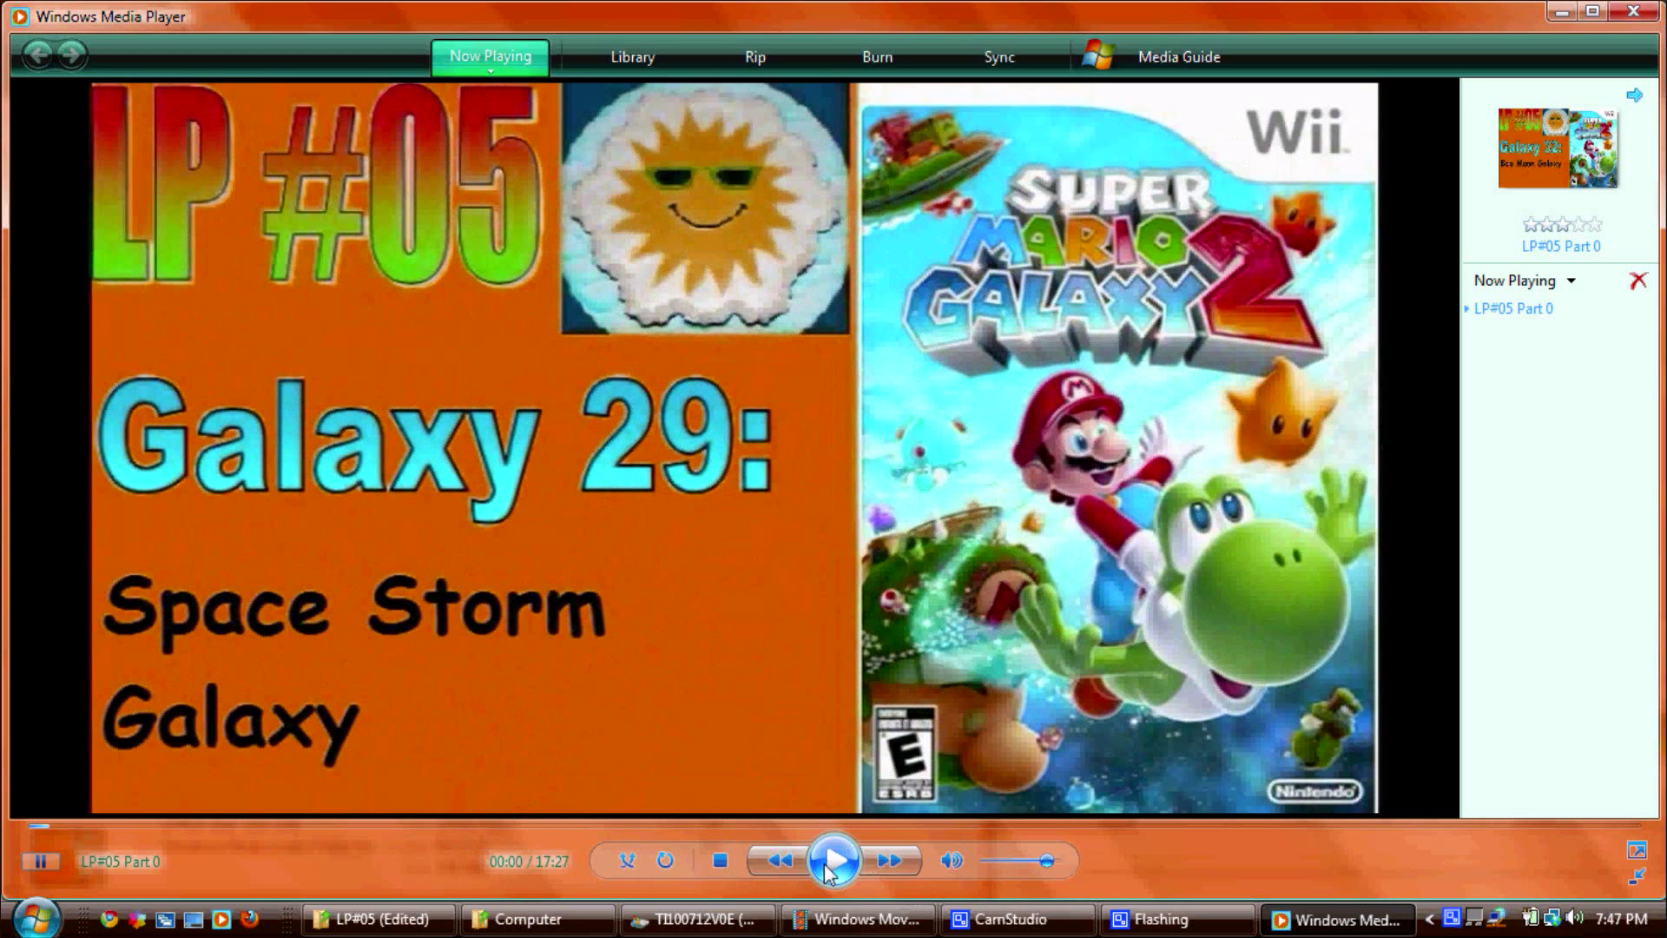
# - Play LP#05 Part 0, skip ahead into gameplay, pause, and close Media Player
pyautogui.click(829, 862)
pyautogui.click(61, 826)
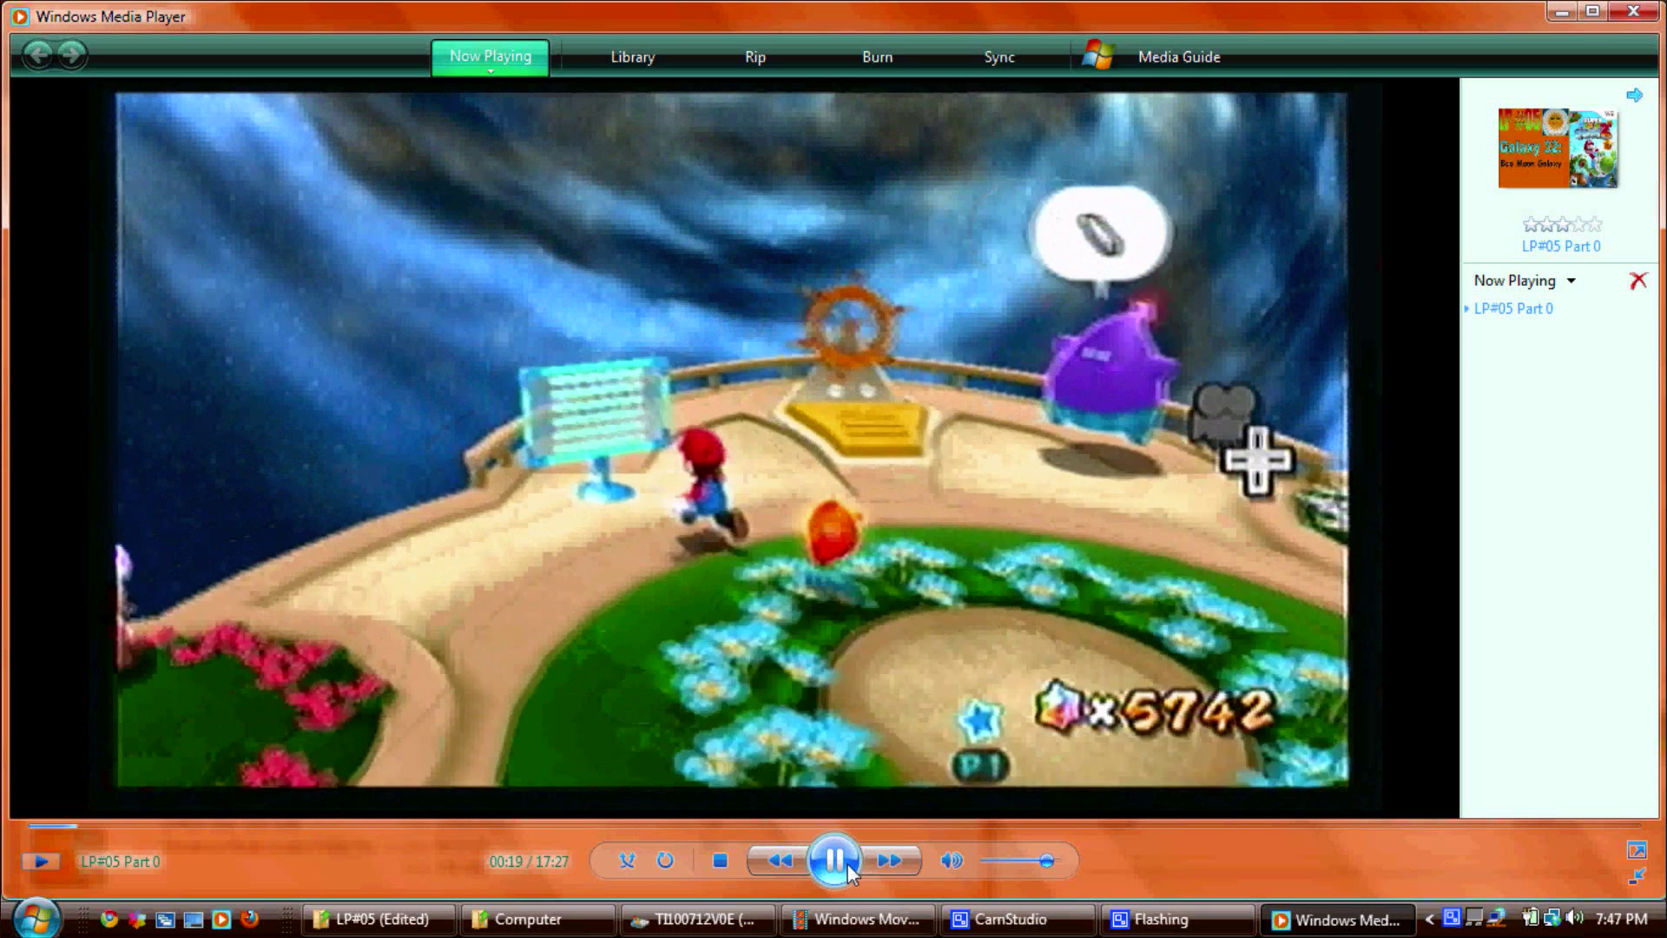
pyautogui.click(1159, 564)
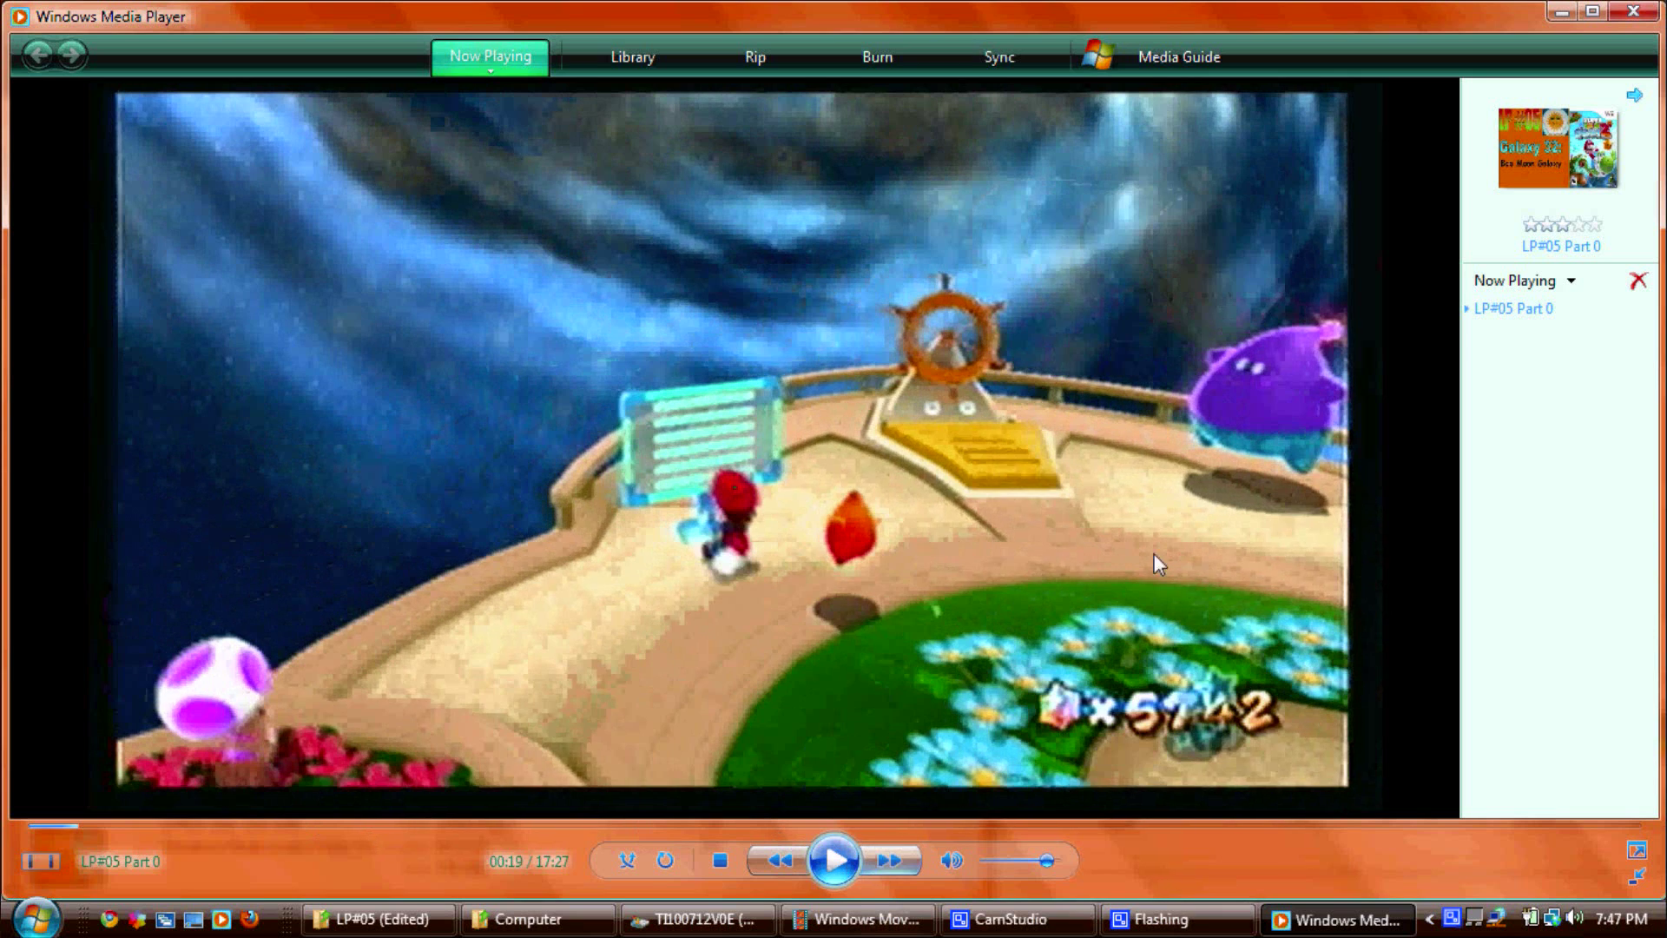
pyautogui.click(1635, 13)
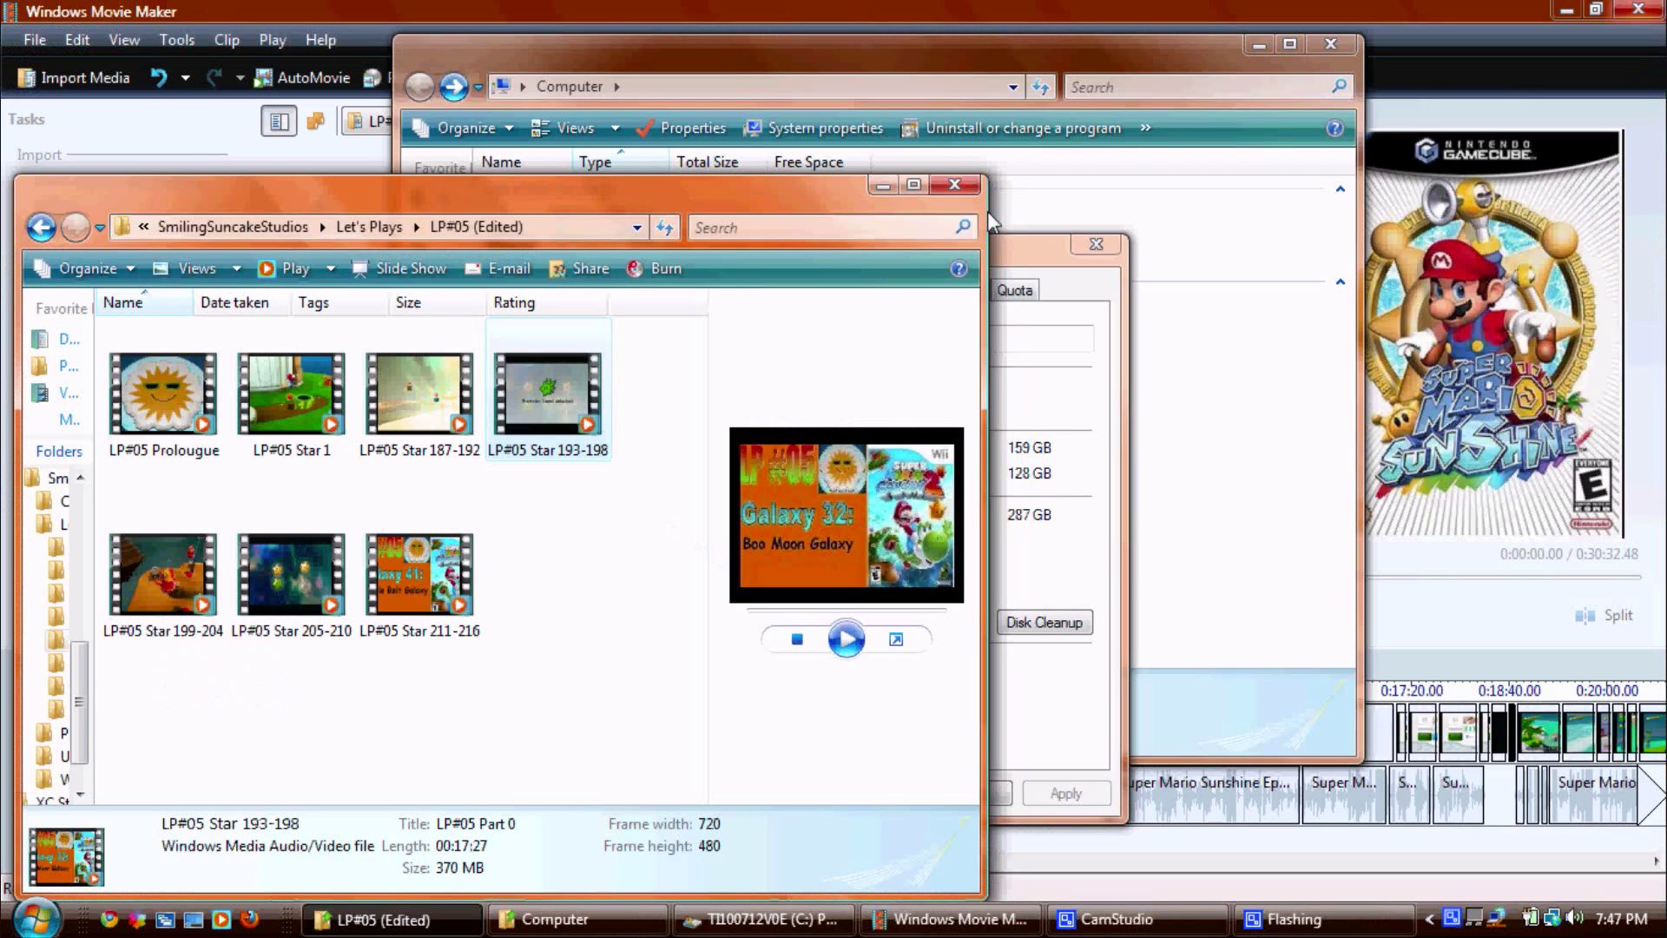
# - Close drive C's Properties and the Computer window, then restore LP#05 (Edited) with nothing selected
pyautogui.click(882, 185)
pyautogui.click(1085, 246)
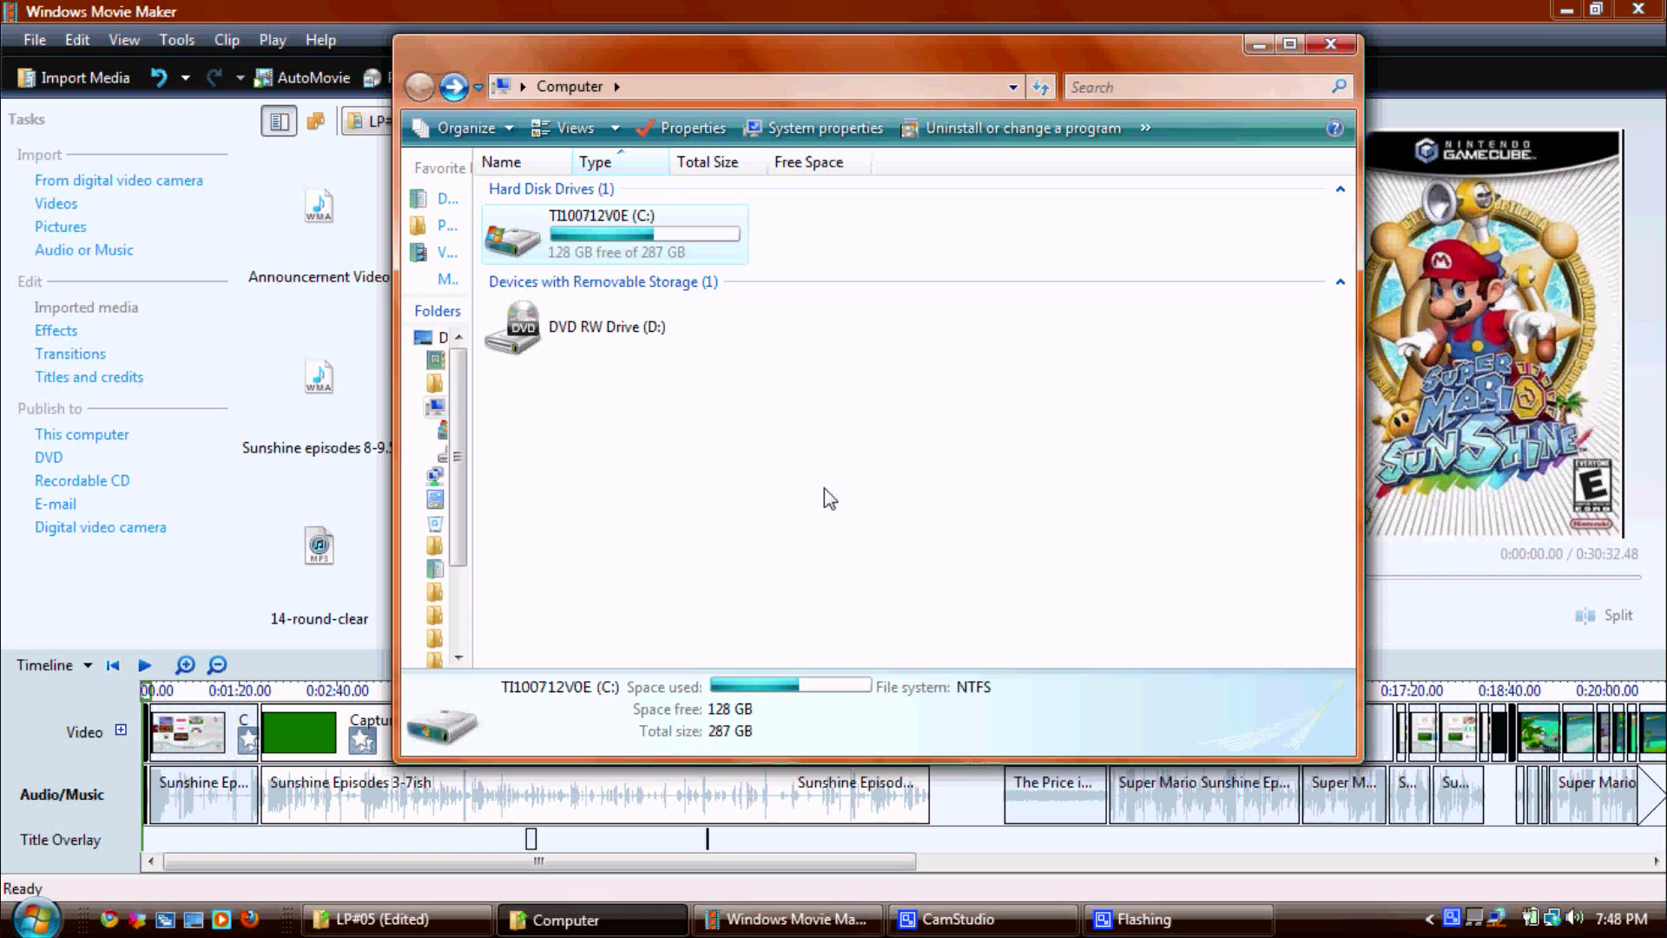
pyautogui.click(1330, 43)
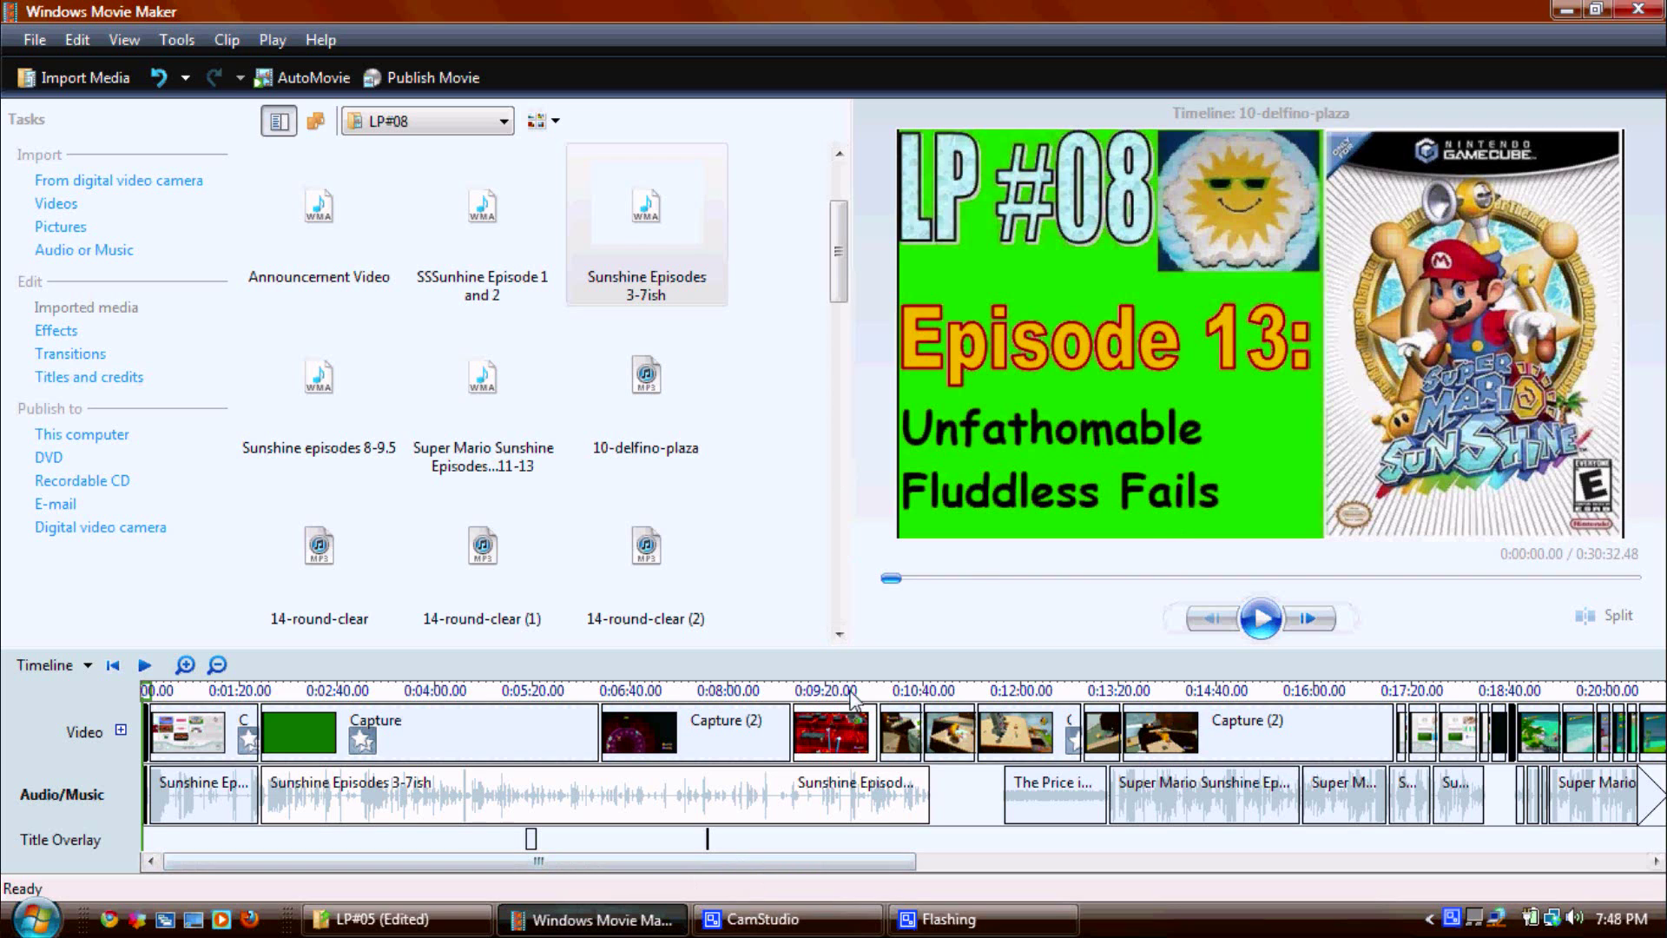
pyautogui.click(404, 918)
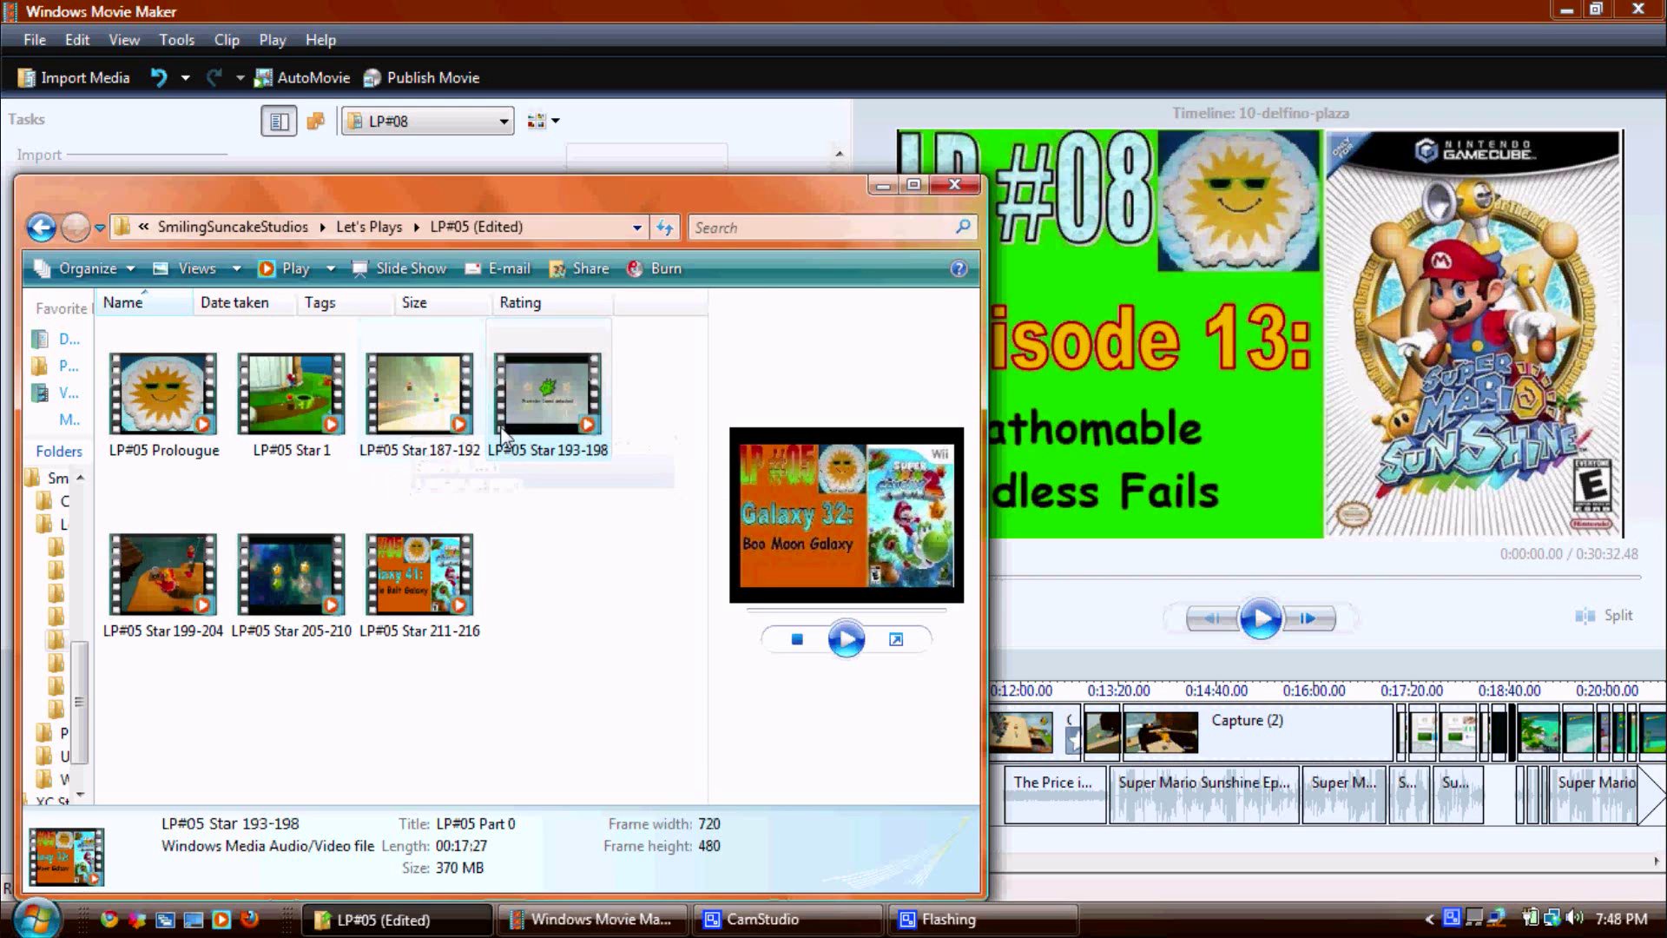
pyautogui.click(425, 404)
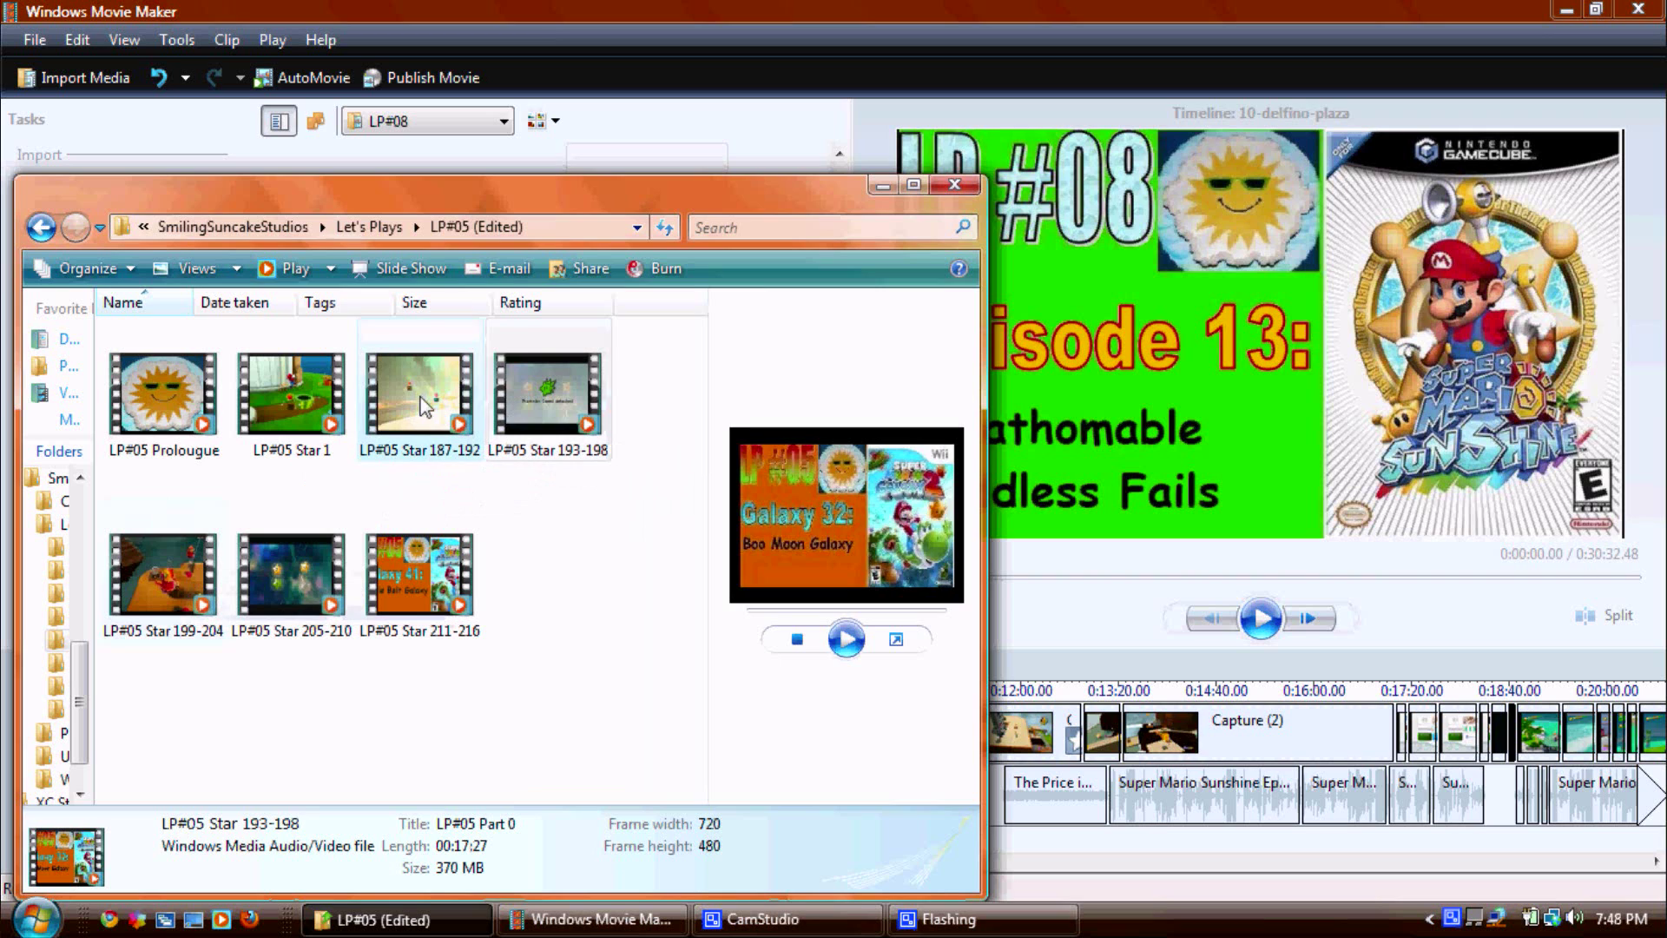
pyautogui.click(567, 547)
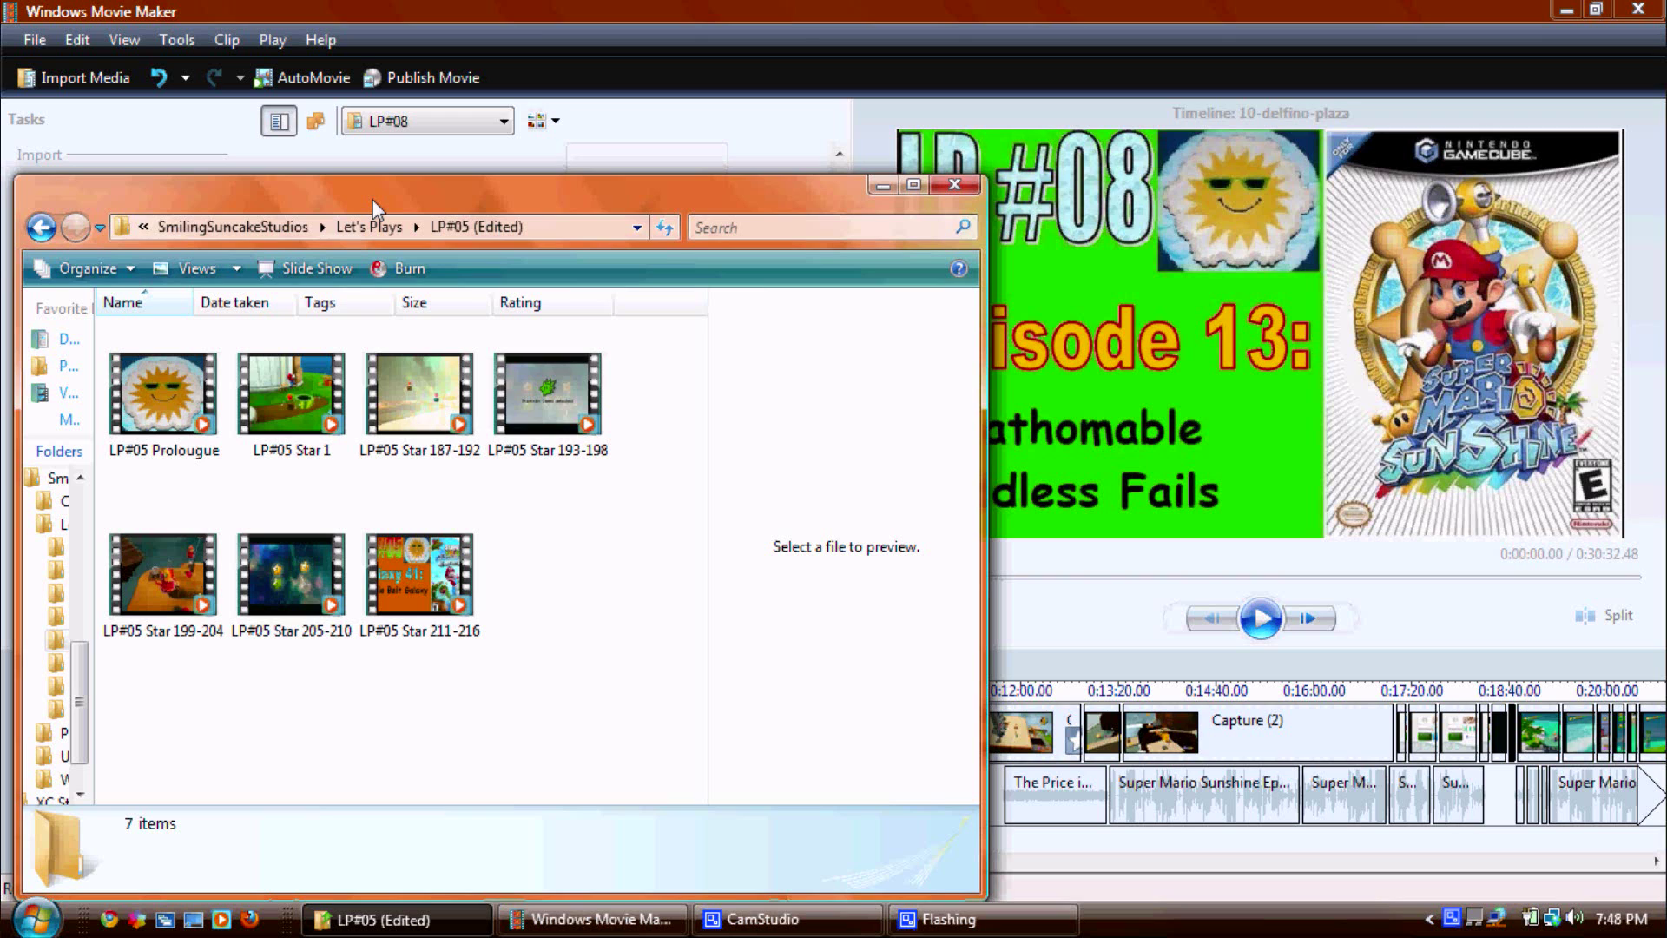
# - Zoom the Movie Maker timeline out twice, then in twice, scroll it, and launch Pinnacle Studio HD
pyautogui.click(1141, 268)
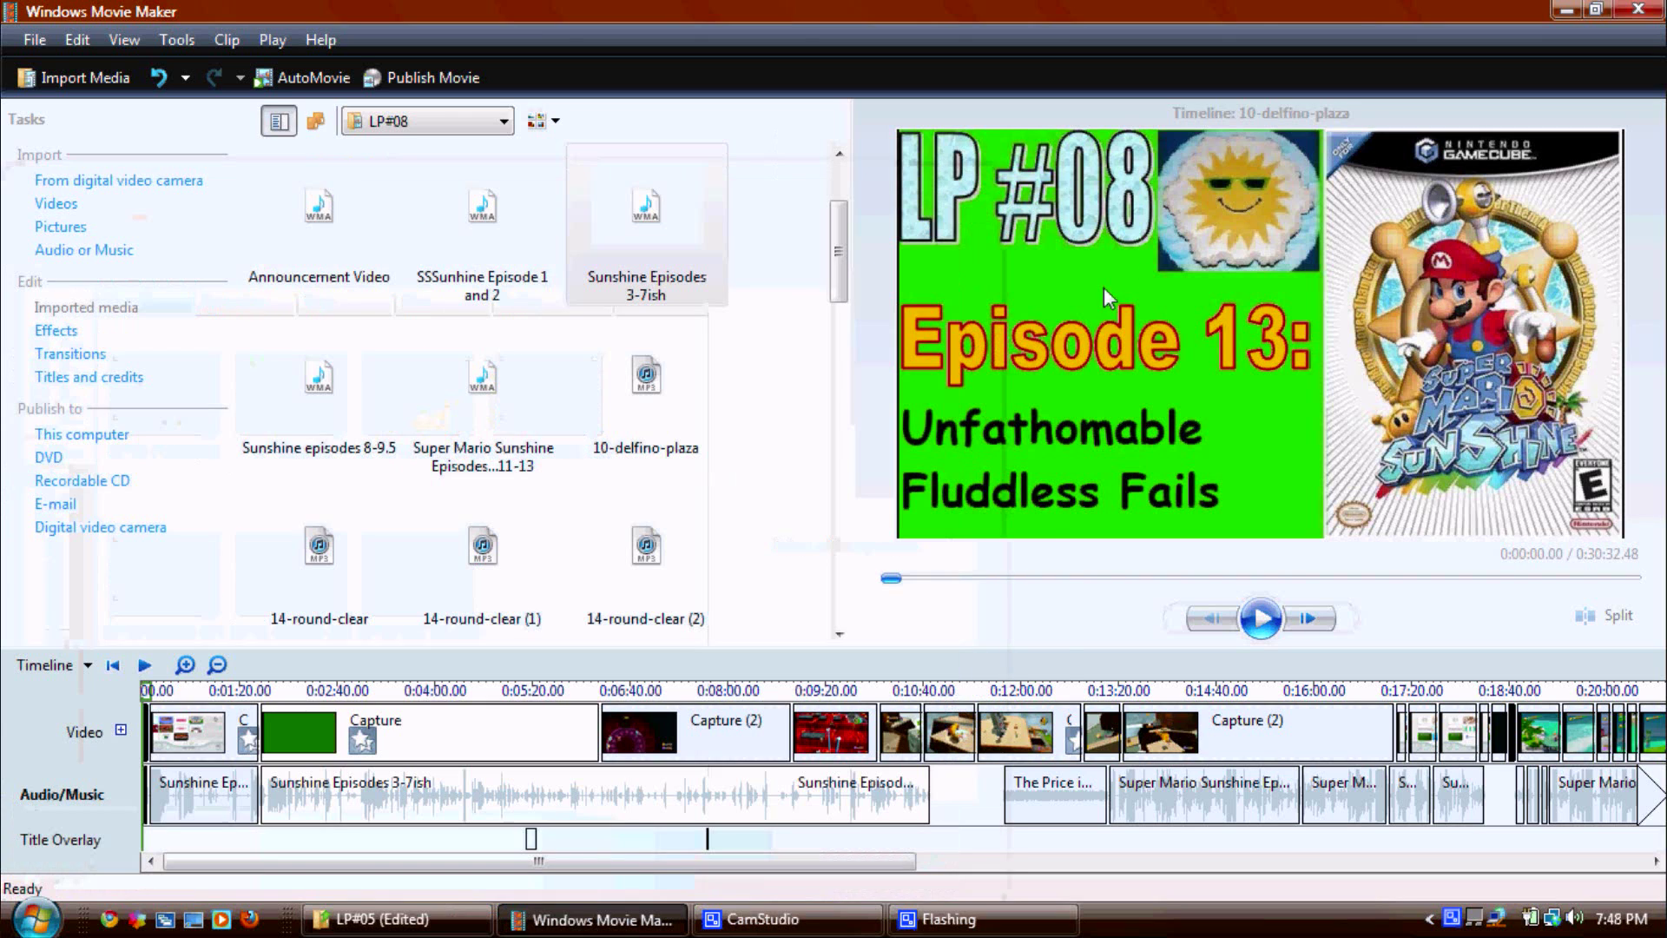
pyautogui.click(217, 665)
pyautogui.click(217, 665)
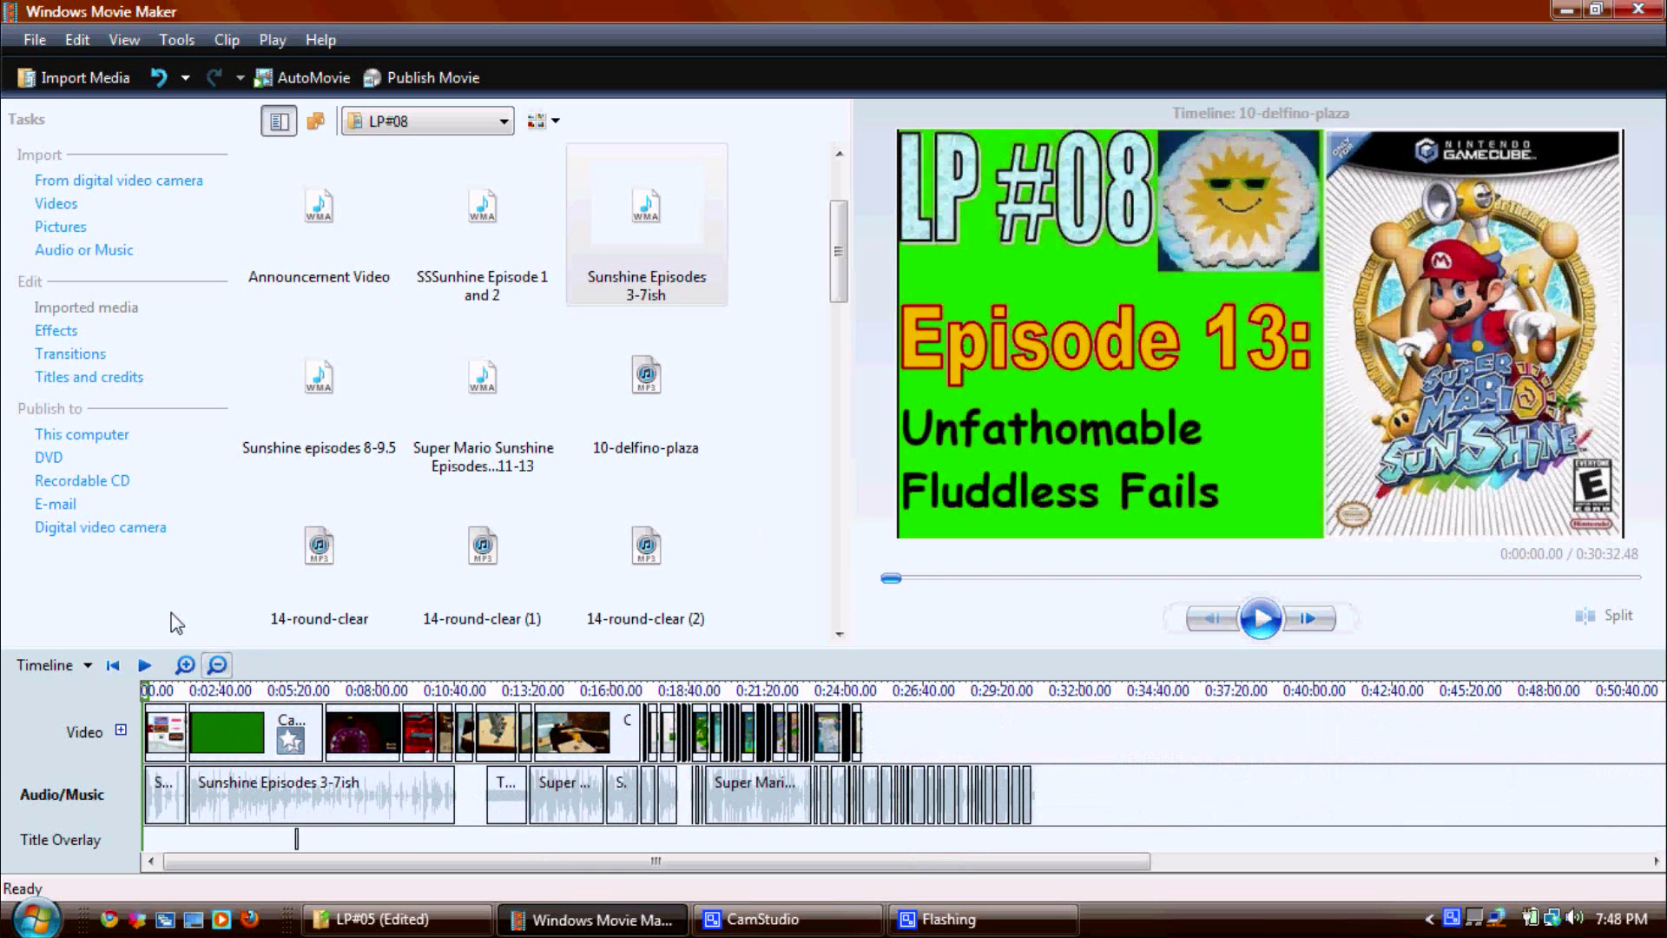
pyautogui.click(185, 665)
pyautogui.click(185, 665)
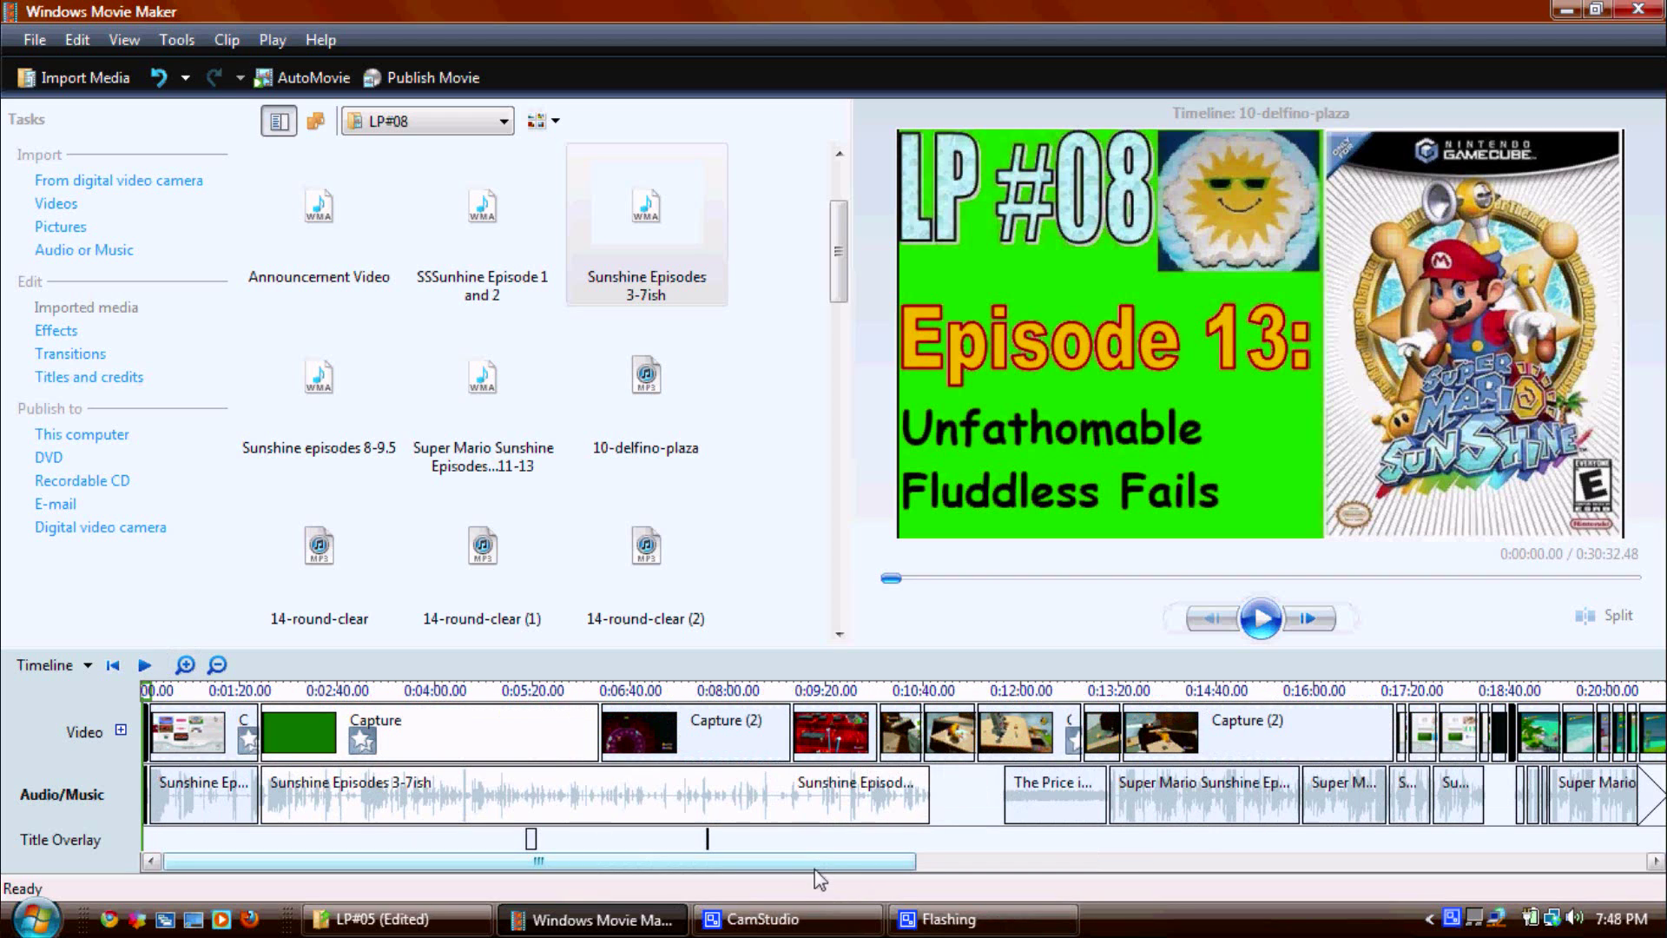
pyautogui.moveTo(814, 868); pyautogui.dragTo(843, 868)
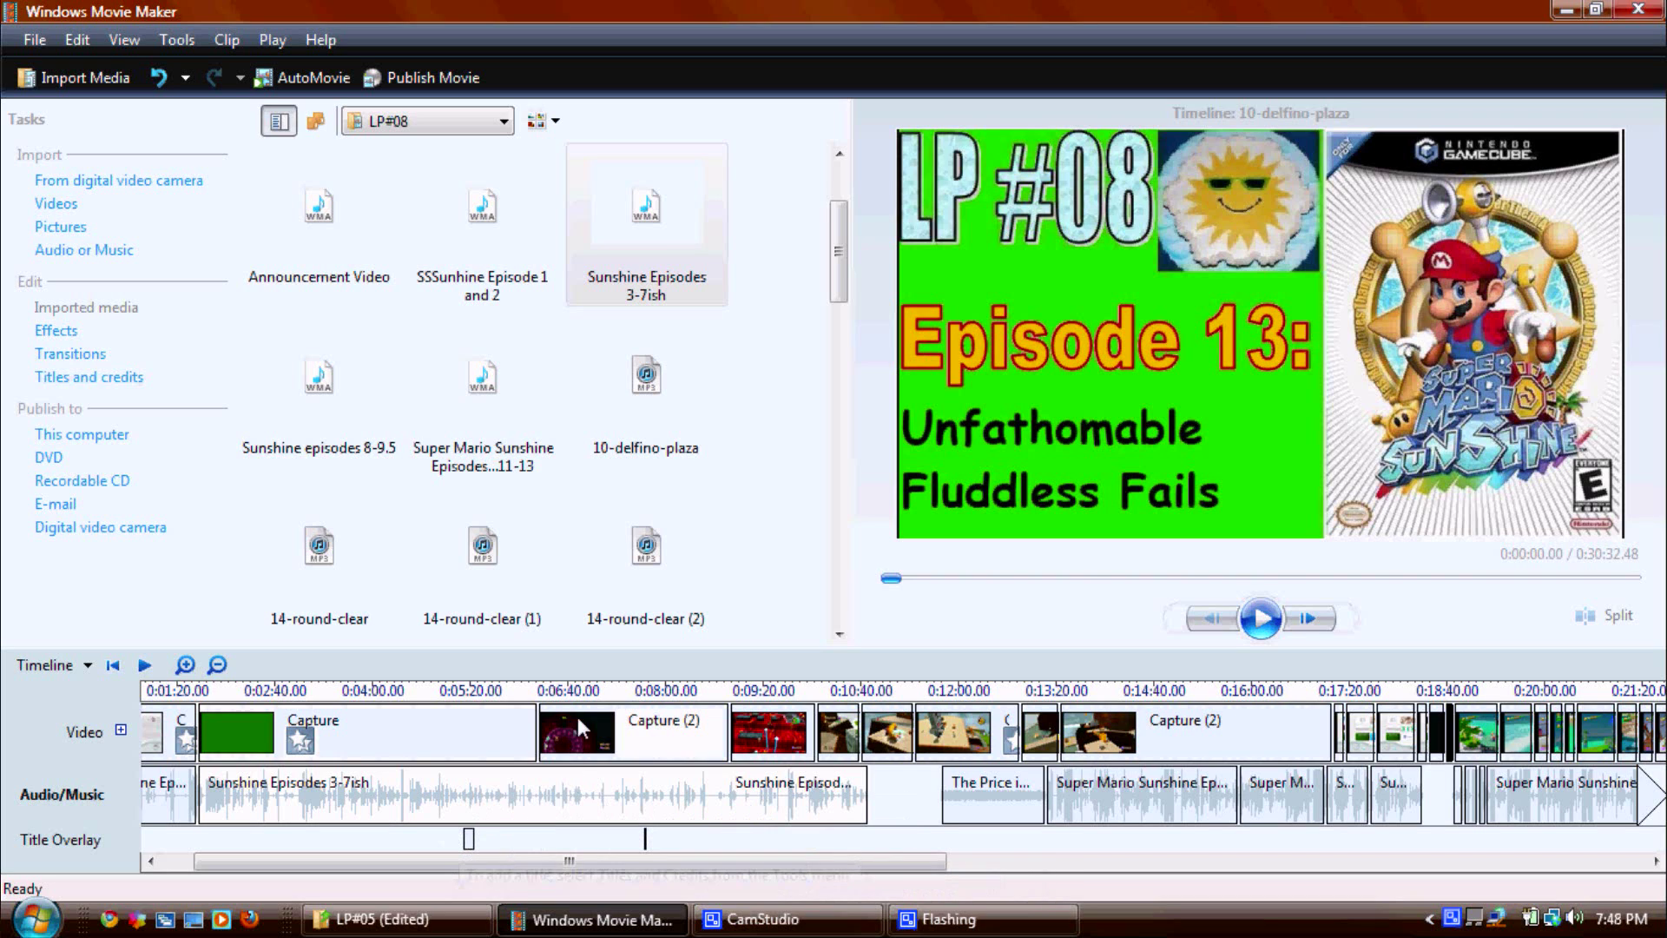
pyautogui.click(141, 922)
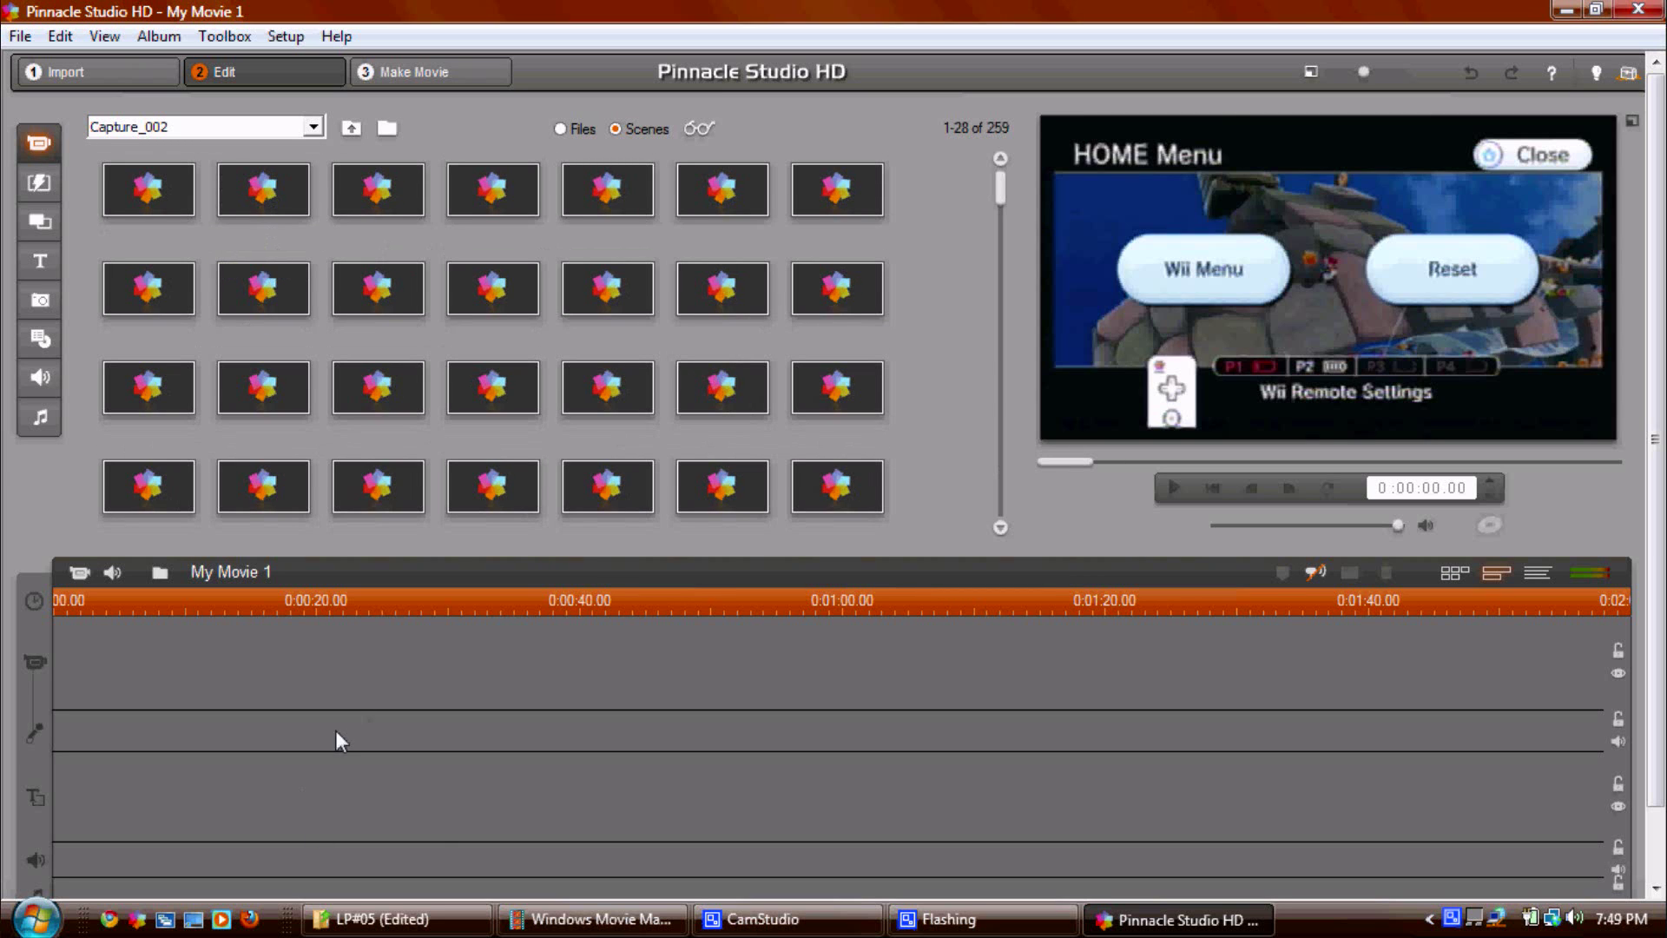
# - Switch to Pinnacle Studio HD, start its Import capture screen, then return to Movie Maker
pyautogui.click(633, 926)
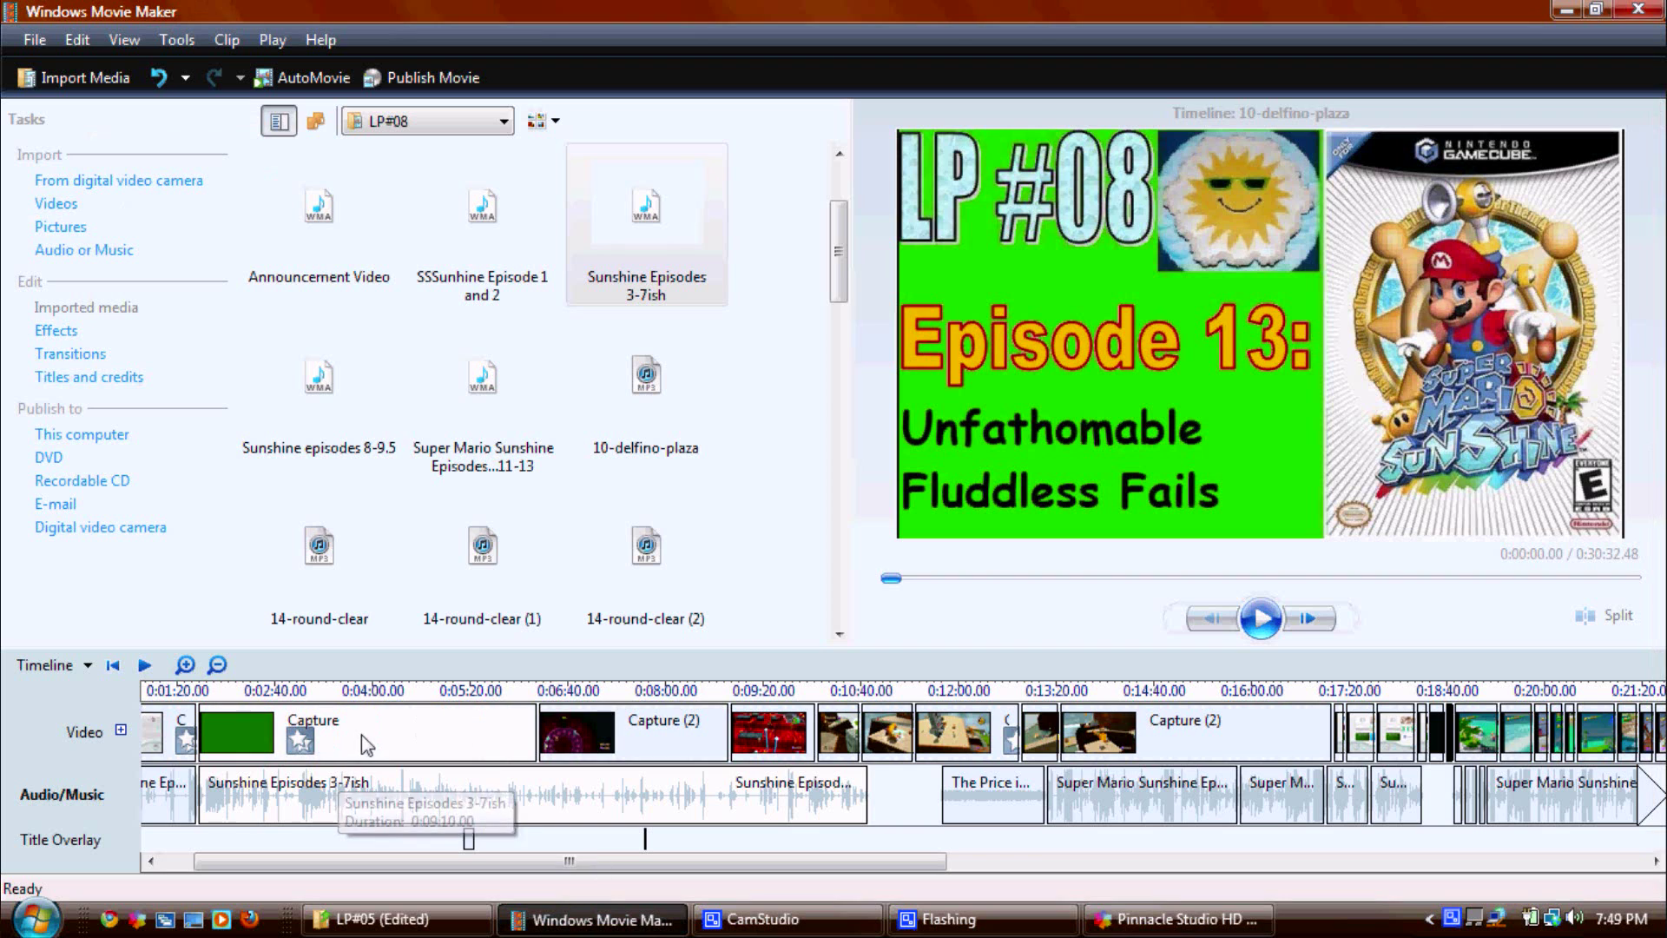
pyautogui.hotkey('alt', 'Tab')
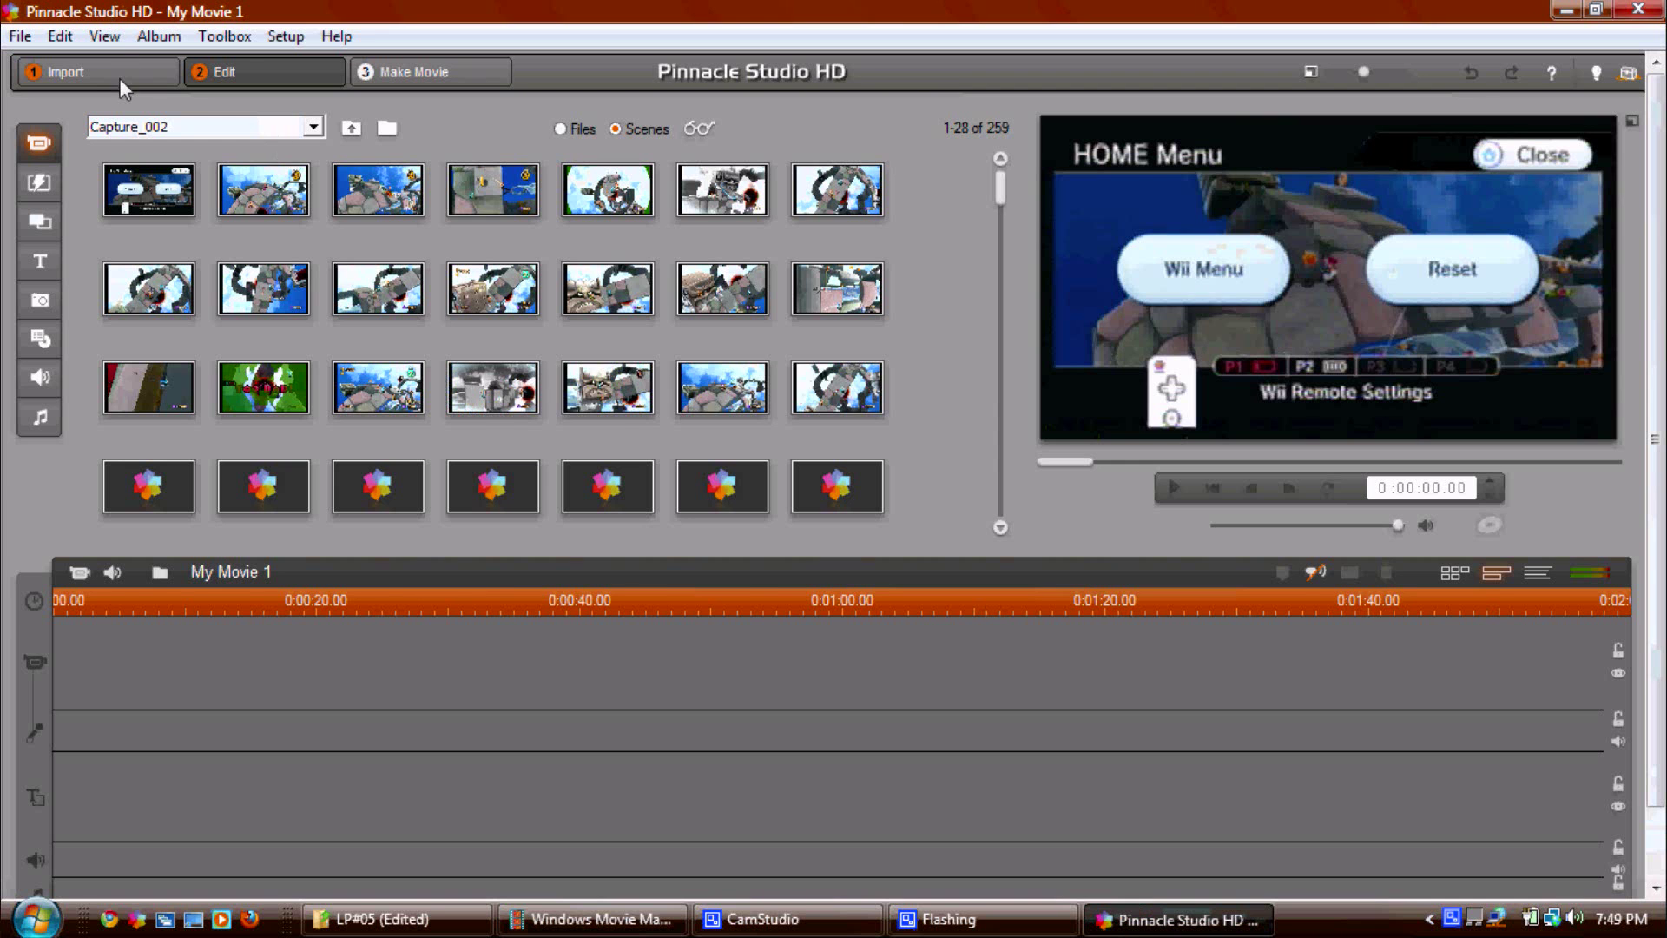
pyautogui.click(121, 75)
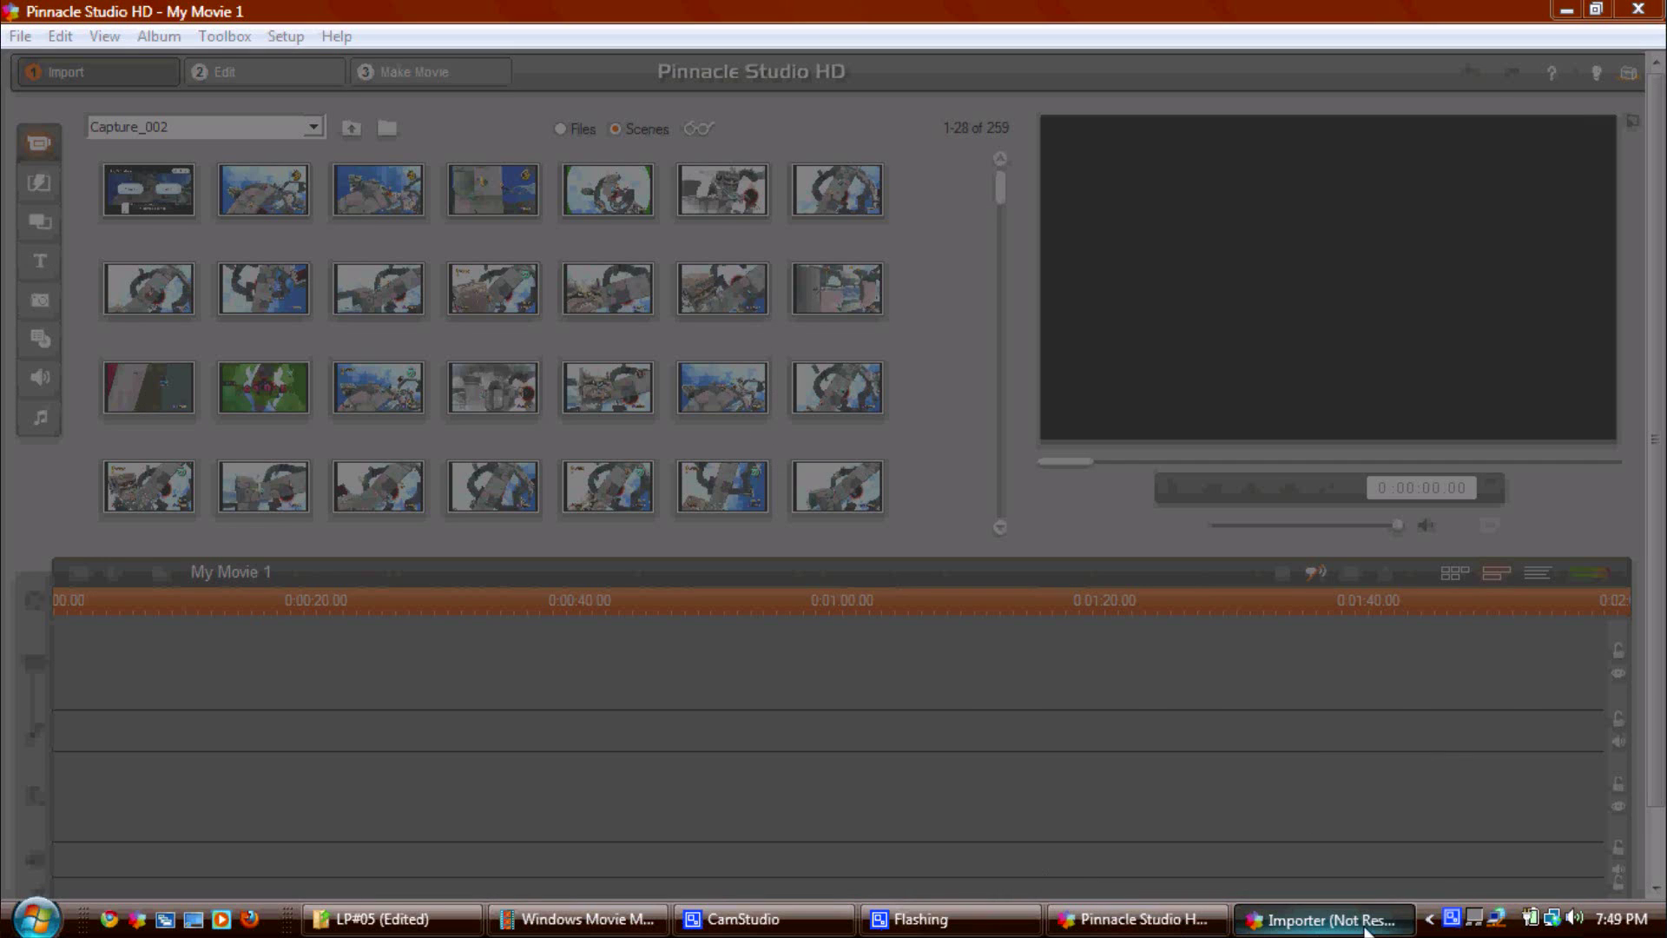
pyautogui.moveTo(1363, 927)
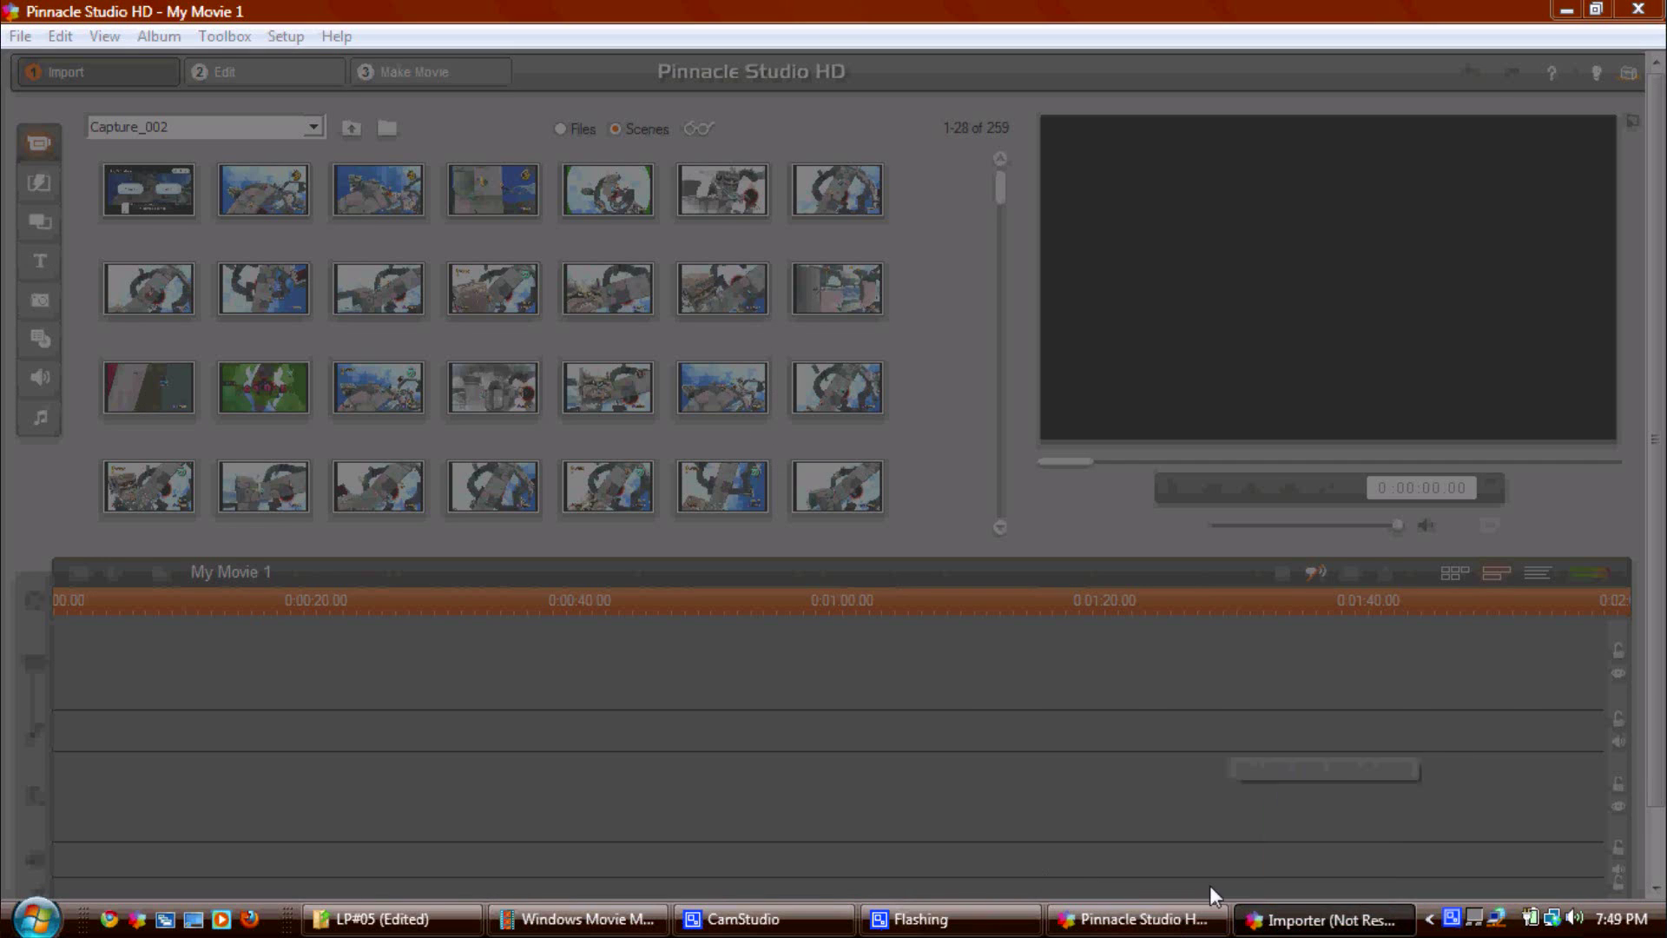
pyautogui.moveTo(1619, 918)
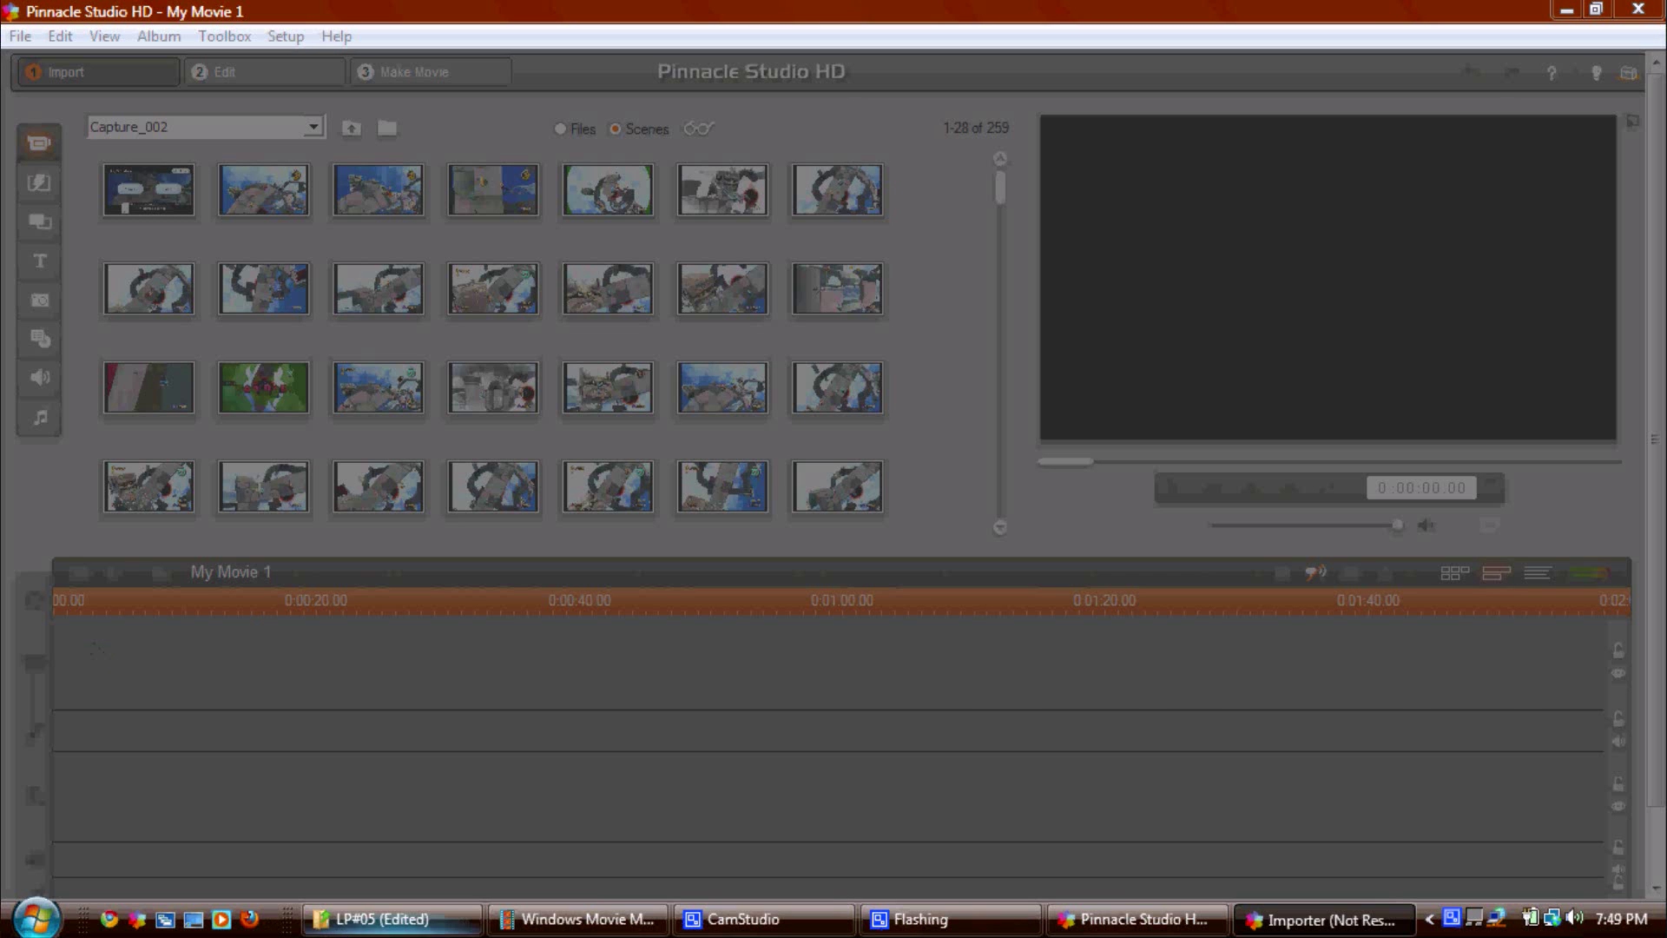
pyautogui.moveTo(522, 929)
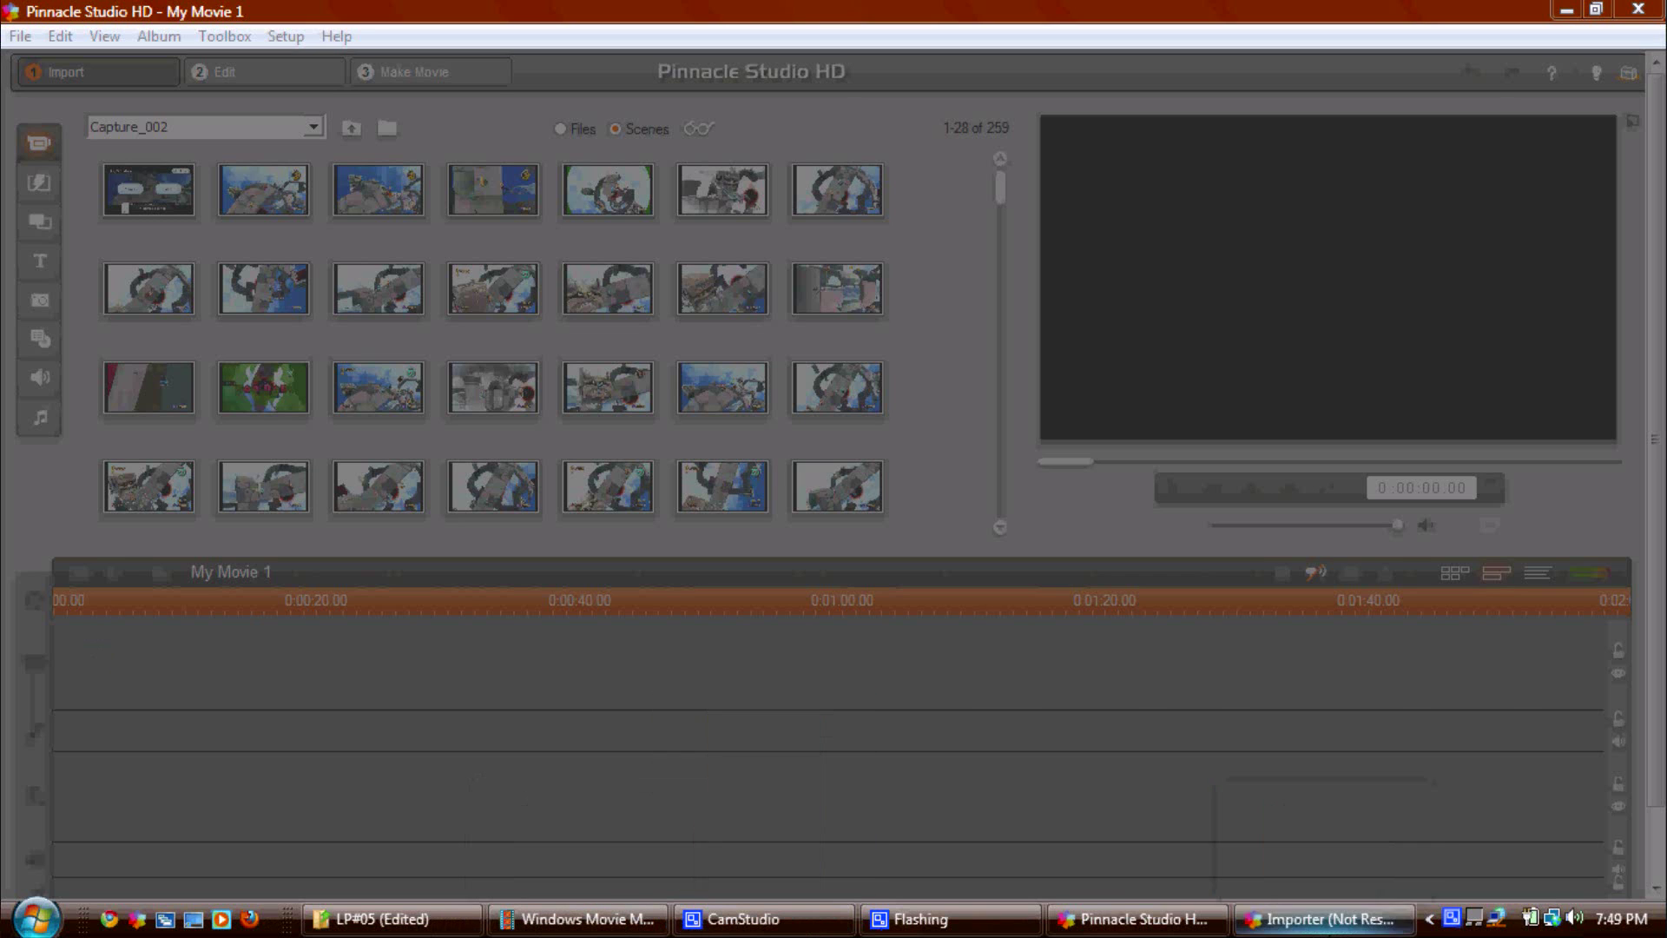
pyautogui.click(578, 920)
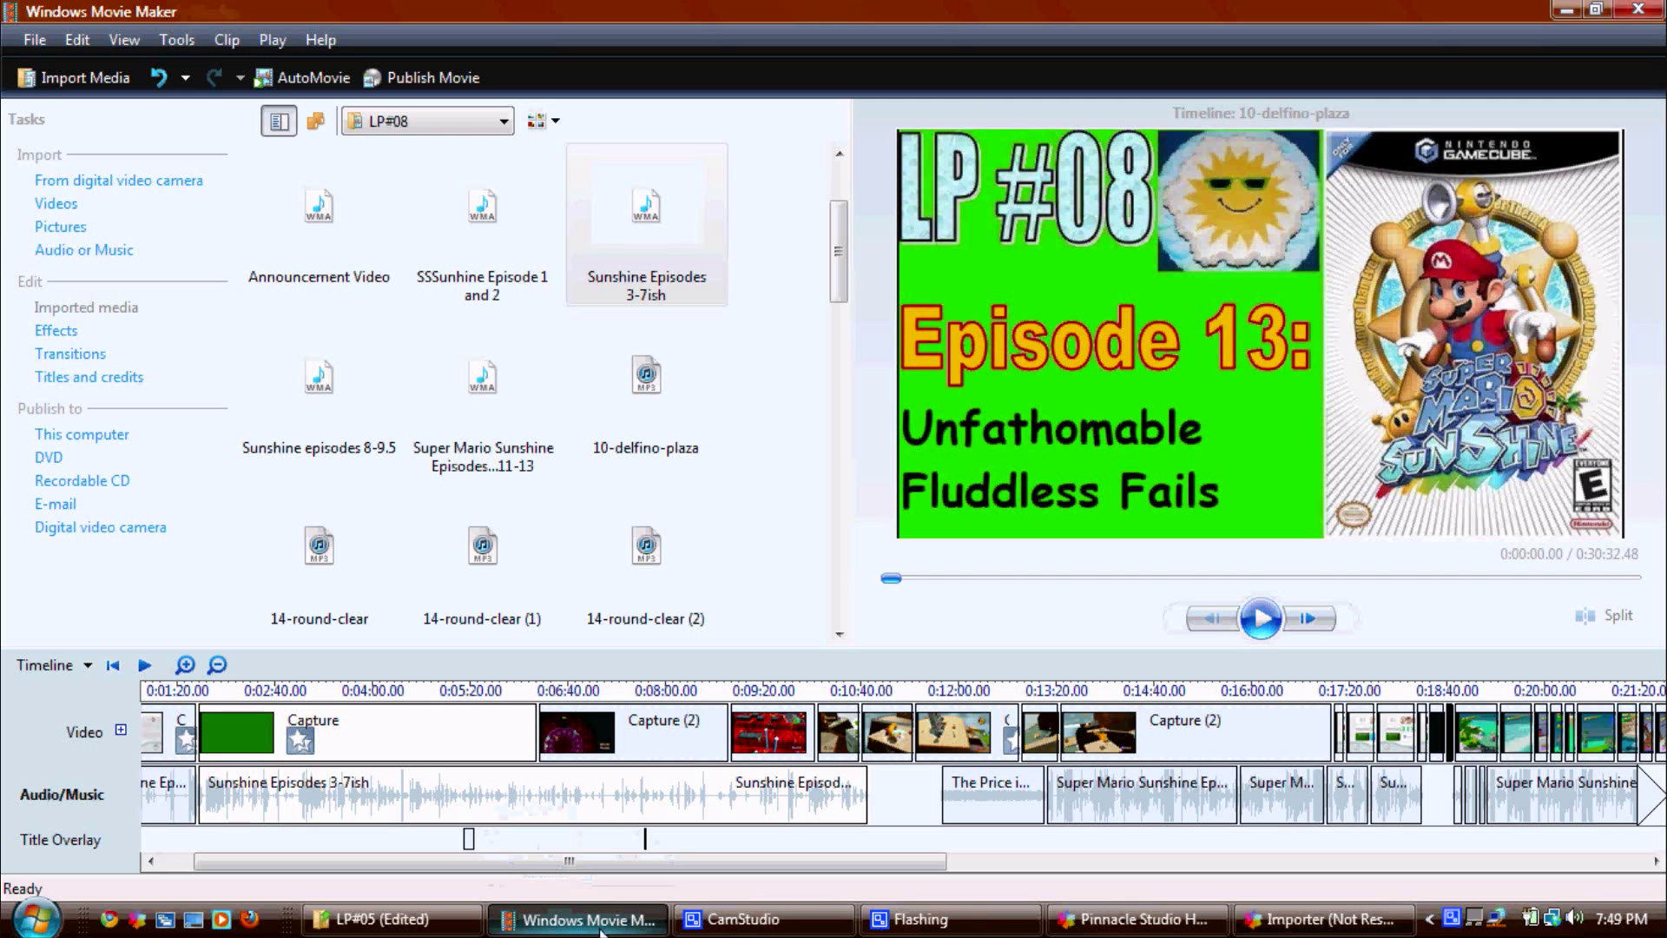
pyautogui.click(469, 844)
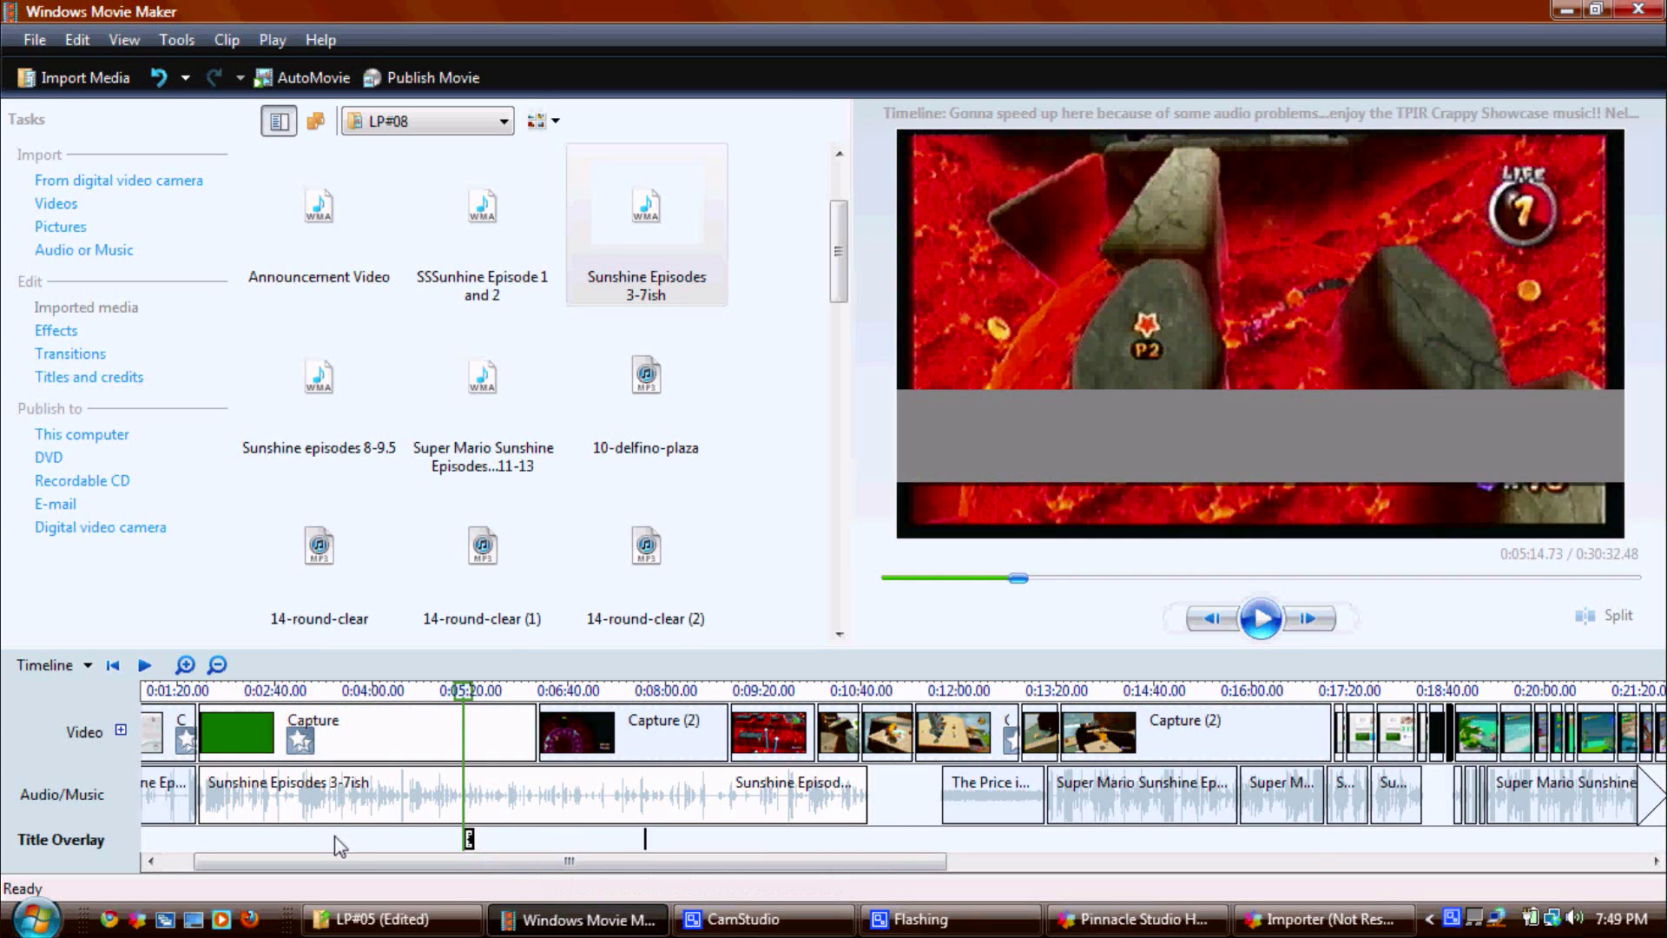
pyautogui.click(1260, 618)
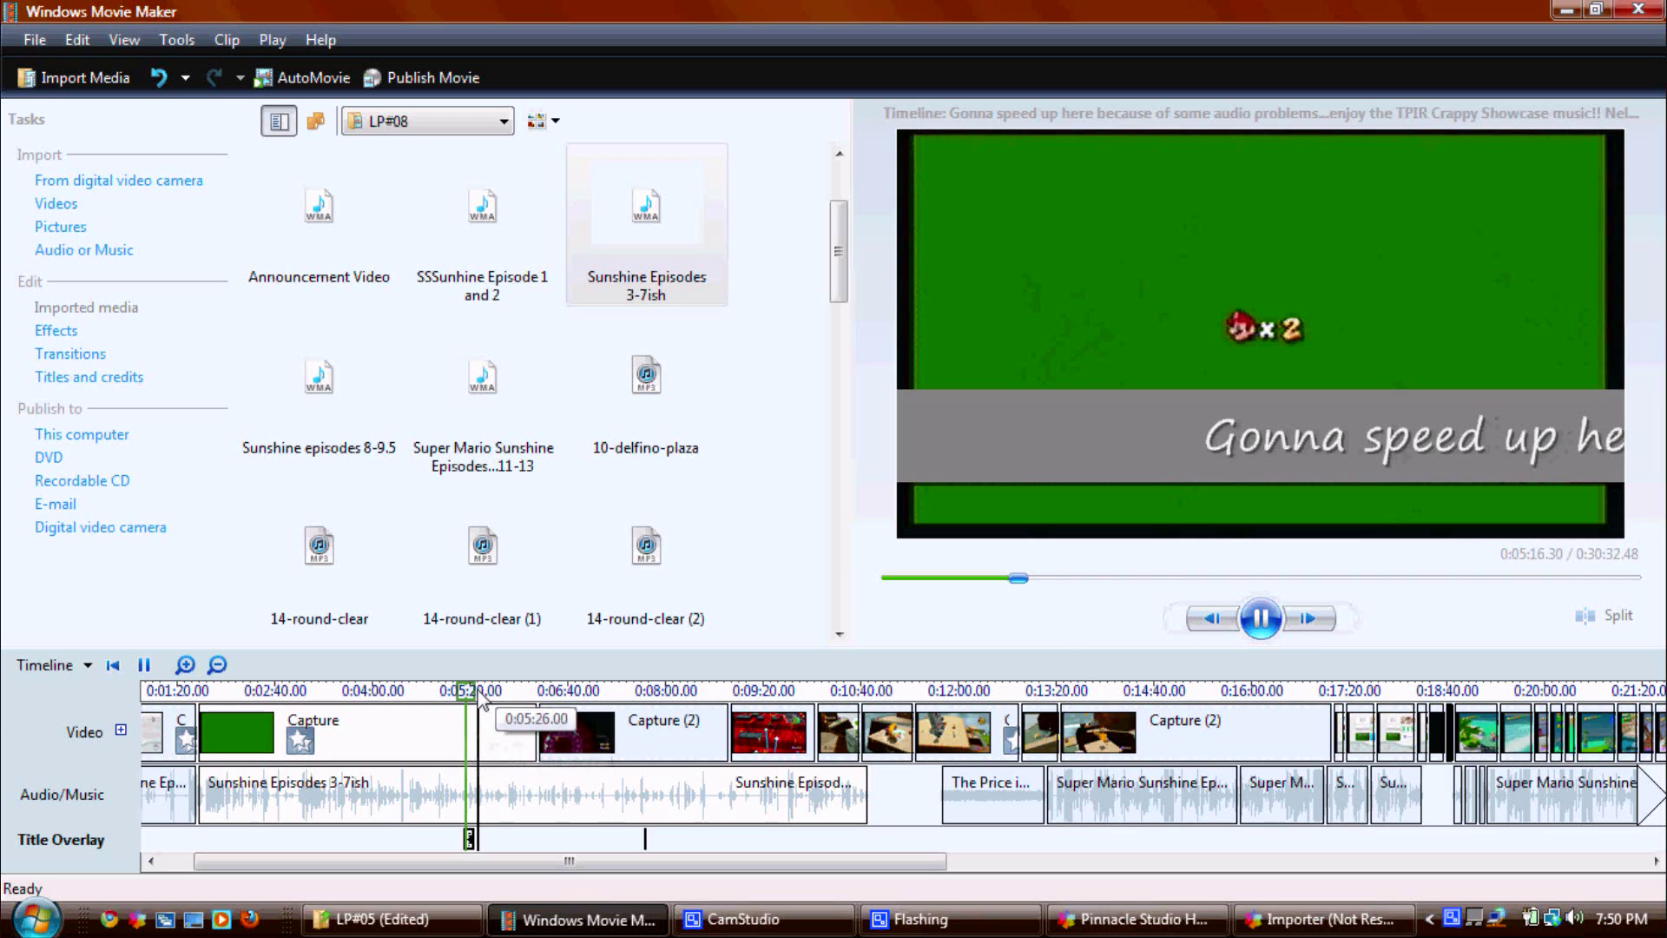
pyautogui.click(1254, 616)
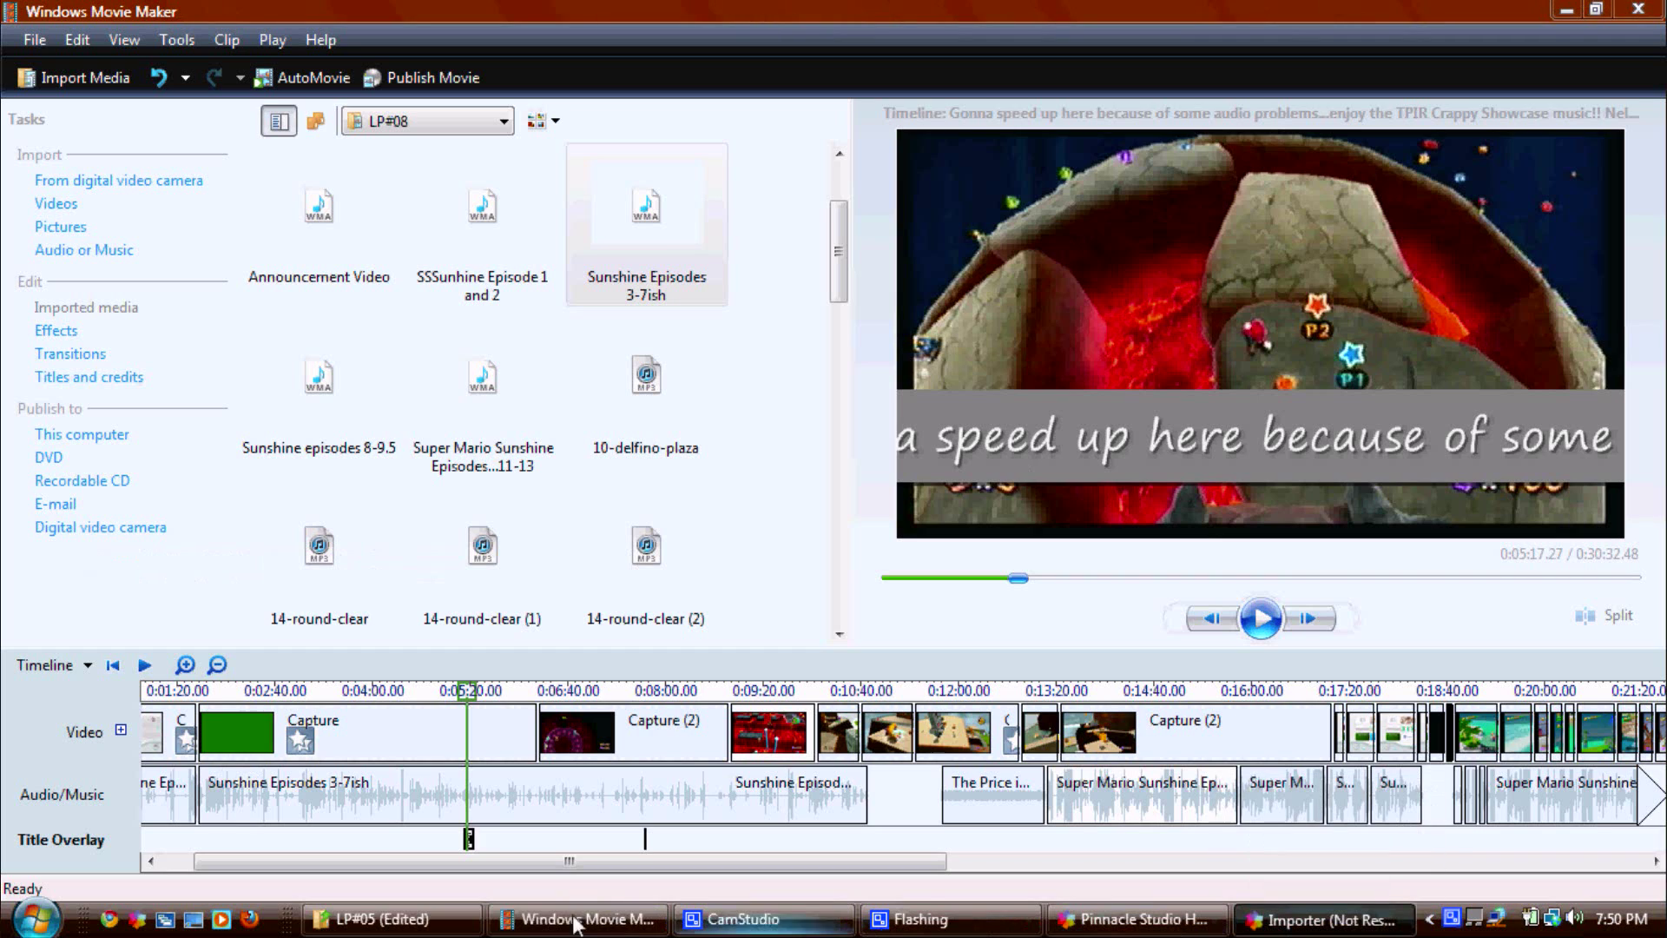
# - Bring up the Titles and credits placement choices, then cancel without adding a title
pyautogui.click(97, 375)
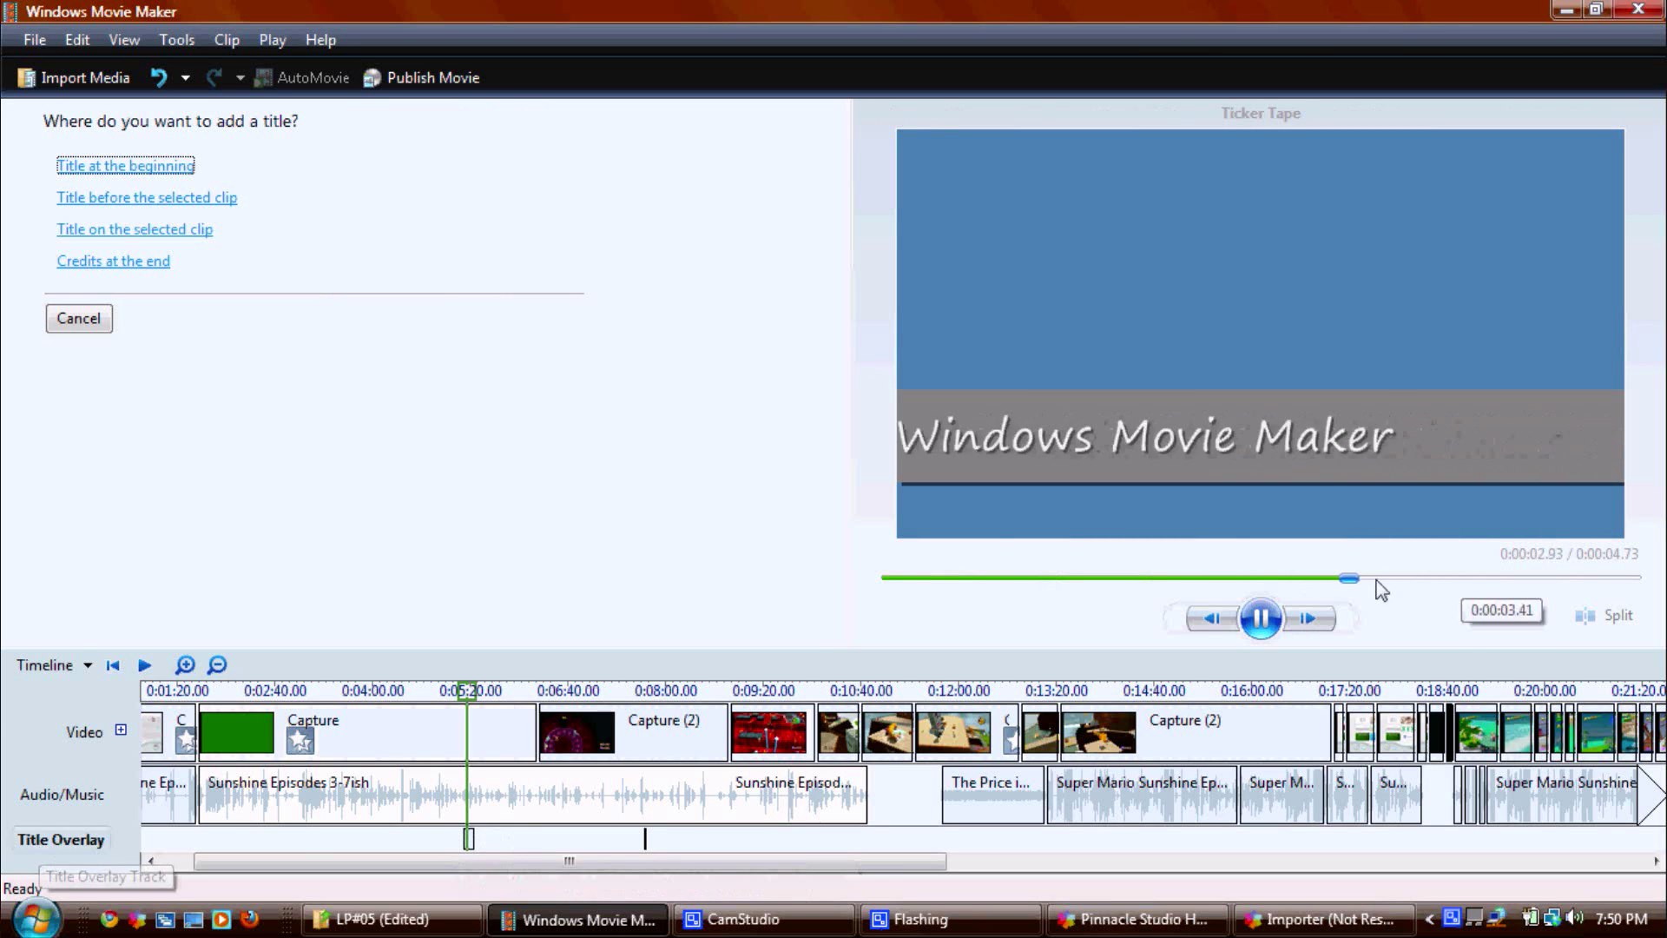
pyautogui.click(103, 319)
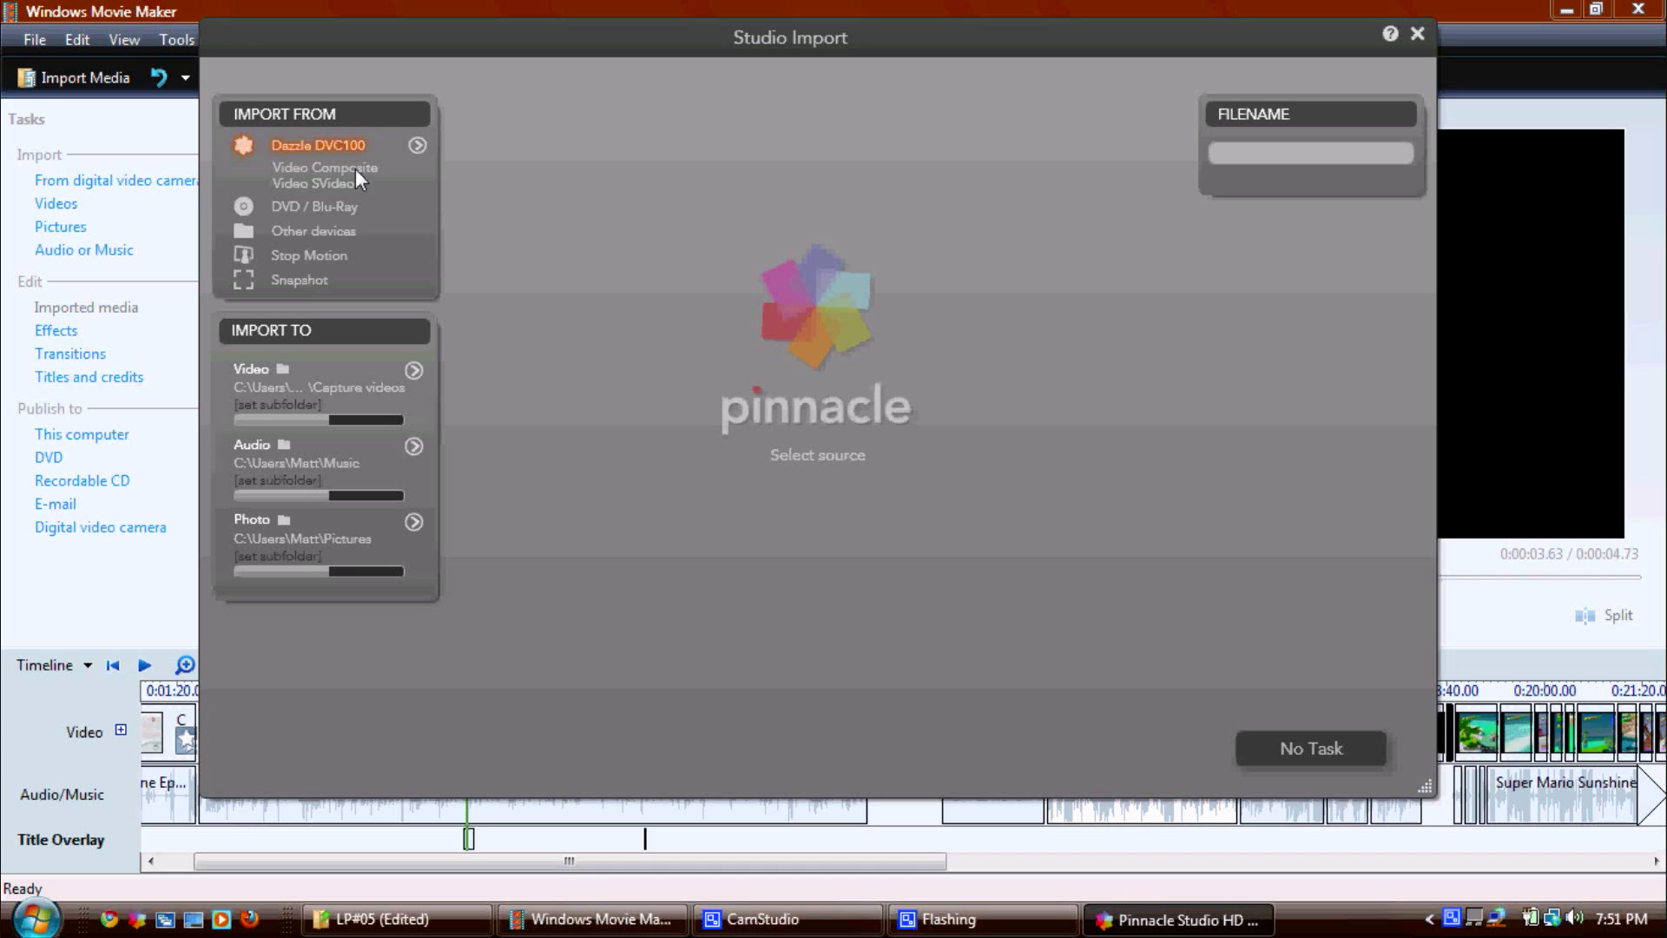
# - Select Video Composite under Dazzle DVC100 as the capture source
pyautogui.click(356, 168)
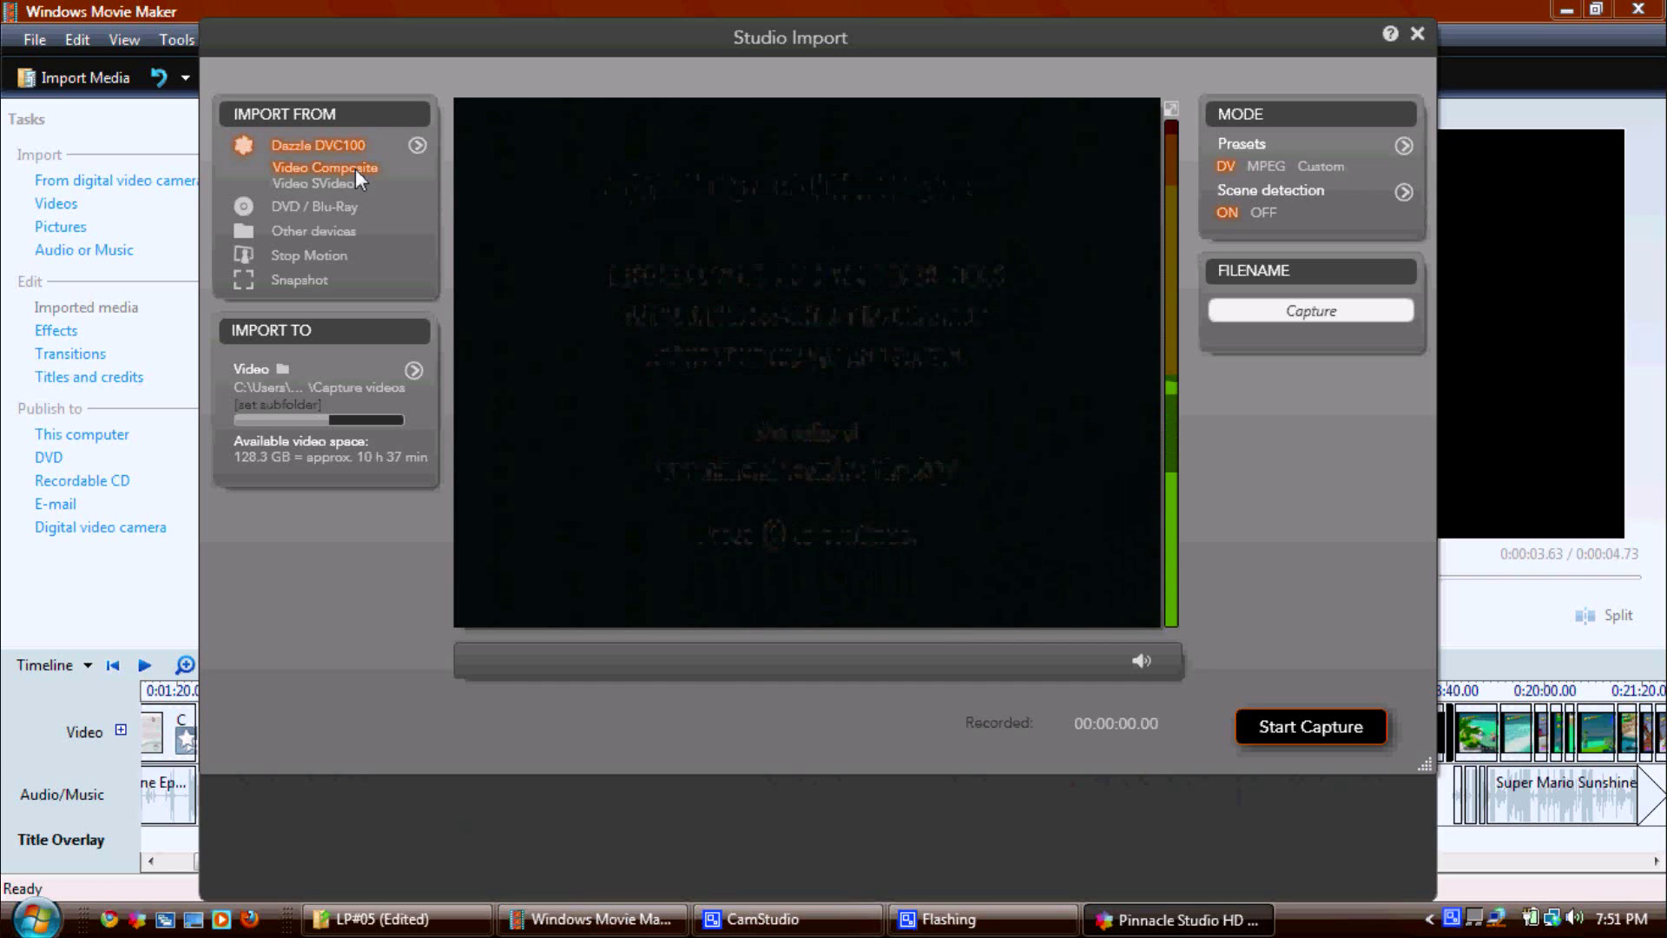
# - Set the Dazzle DVC100 capture aspect ratio to 16:9 and close the settings popup
pyautogui.click(418, 146)
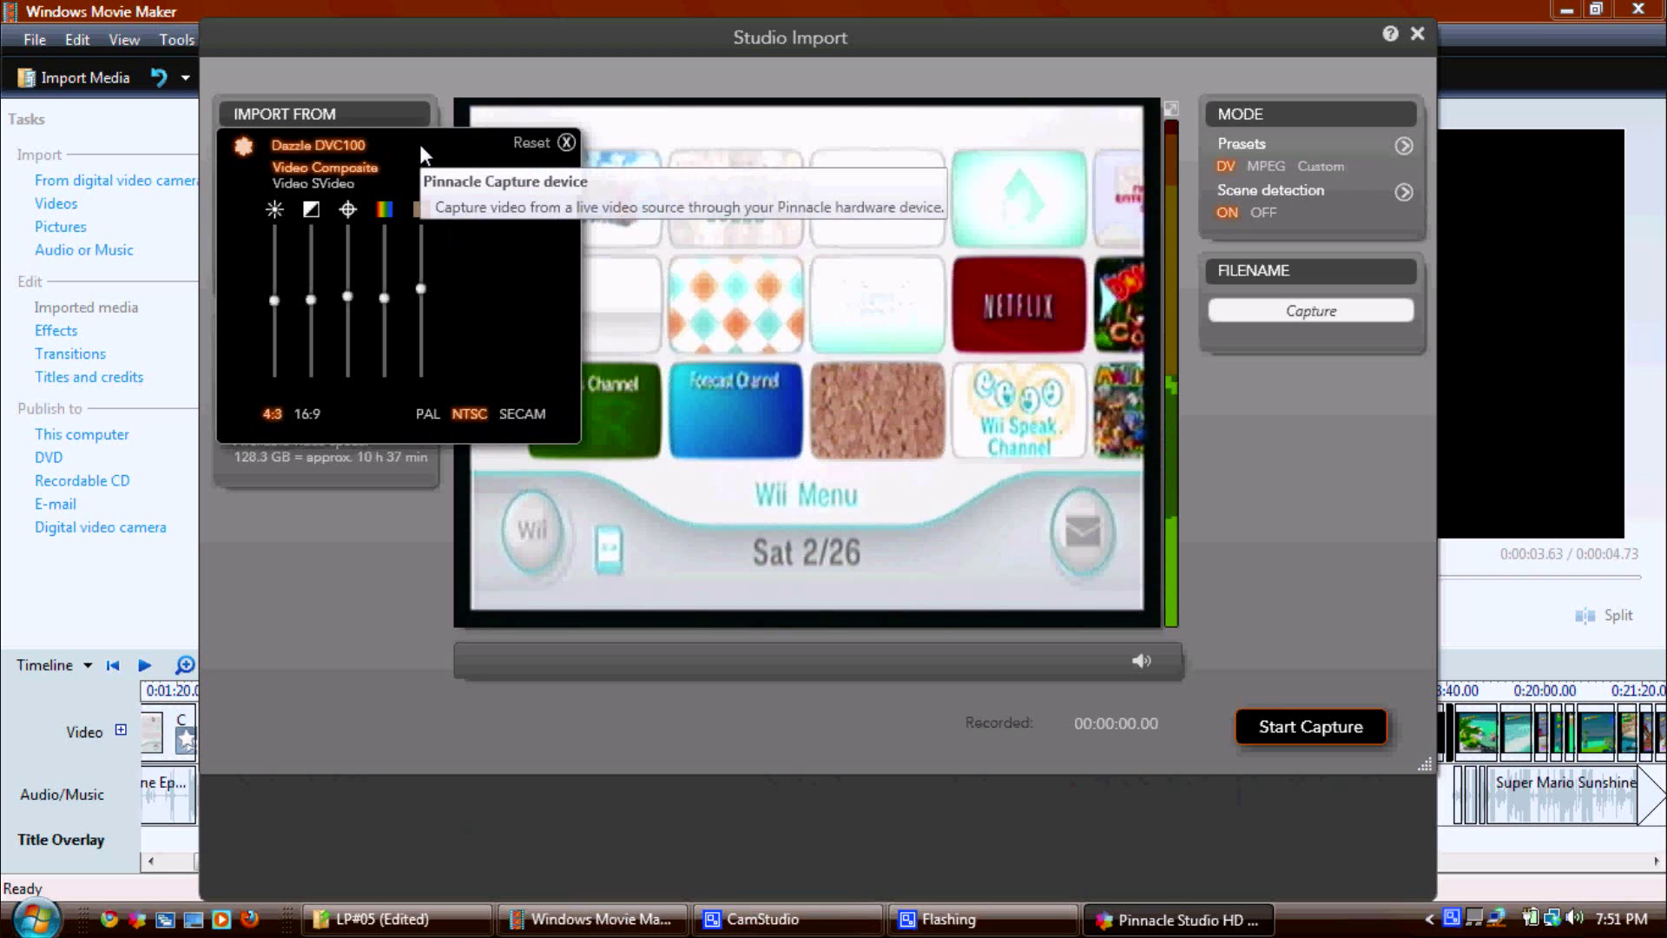
pyautogui.click(314, 414)
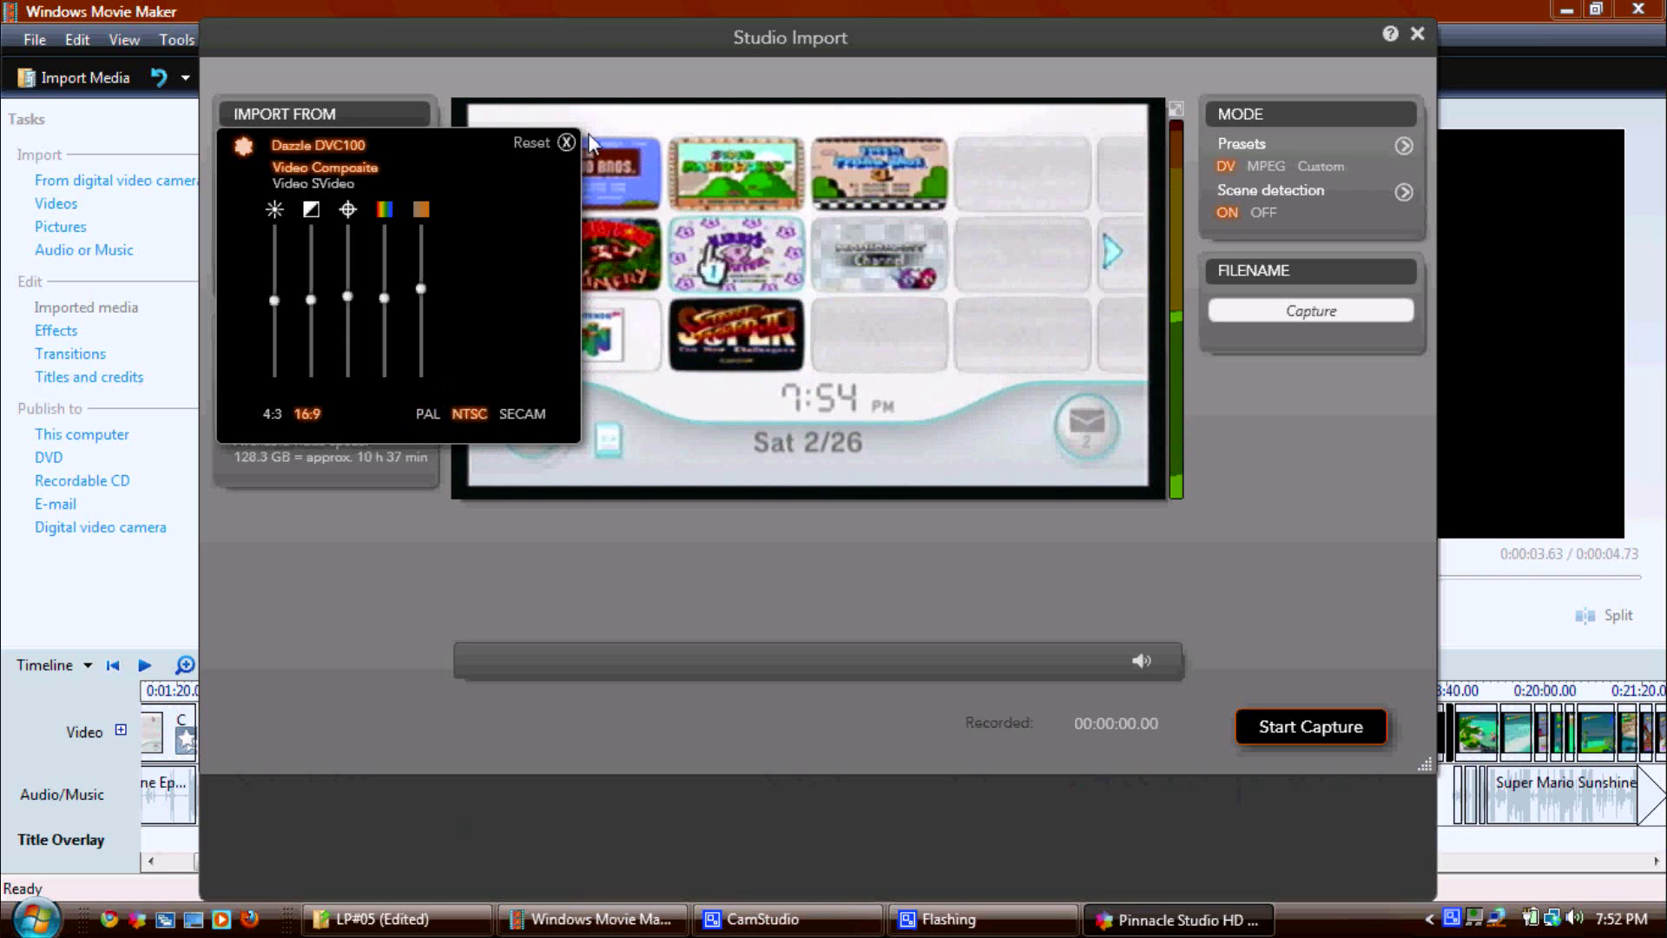
pyautogui.click(568, 144)
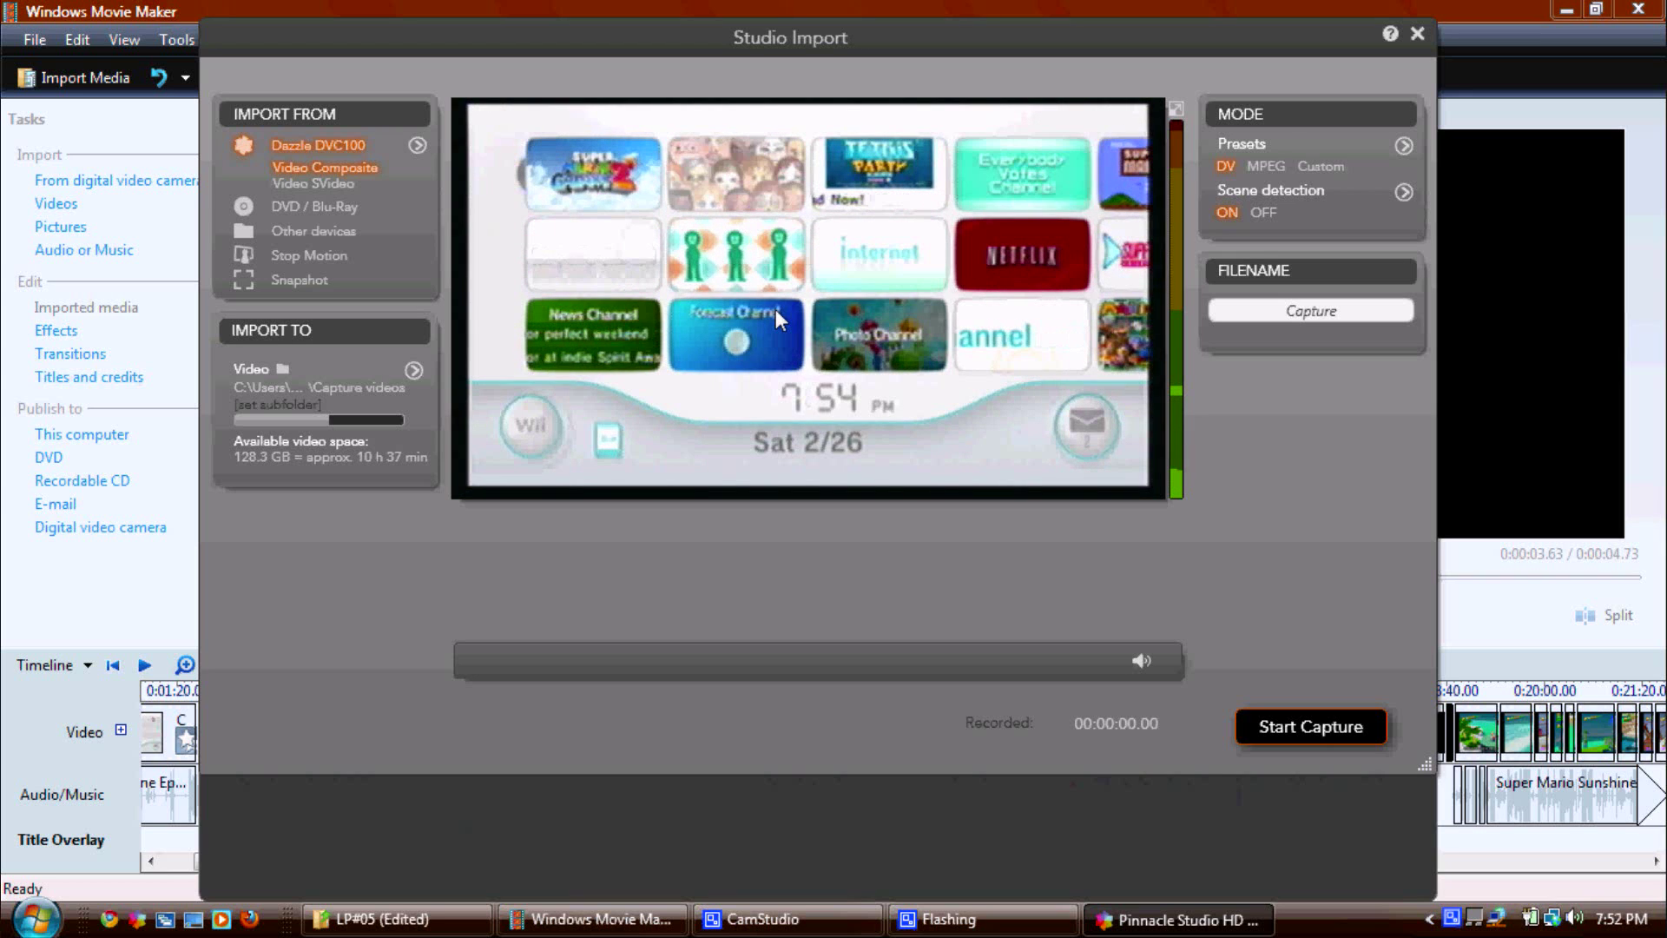
# - Close the Studio Import window, then switch between Movie Maker and Pinnacle Studio from the taskbar
pyautogui.click(1418, 33)
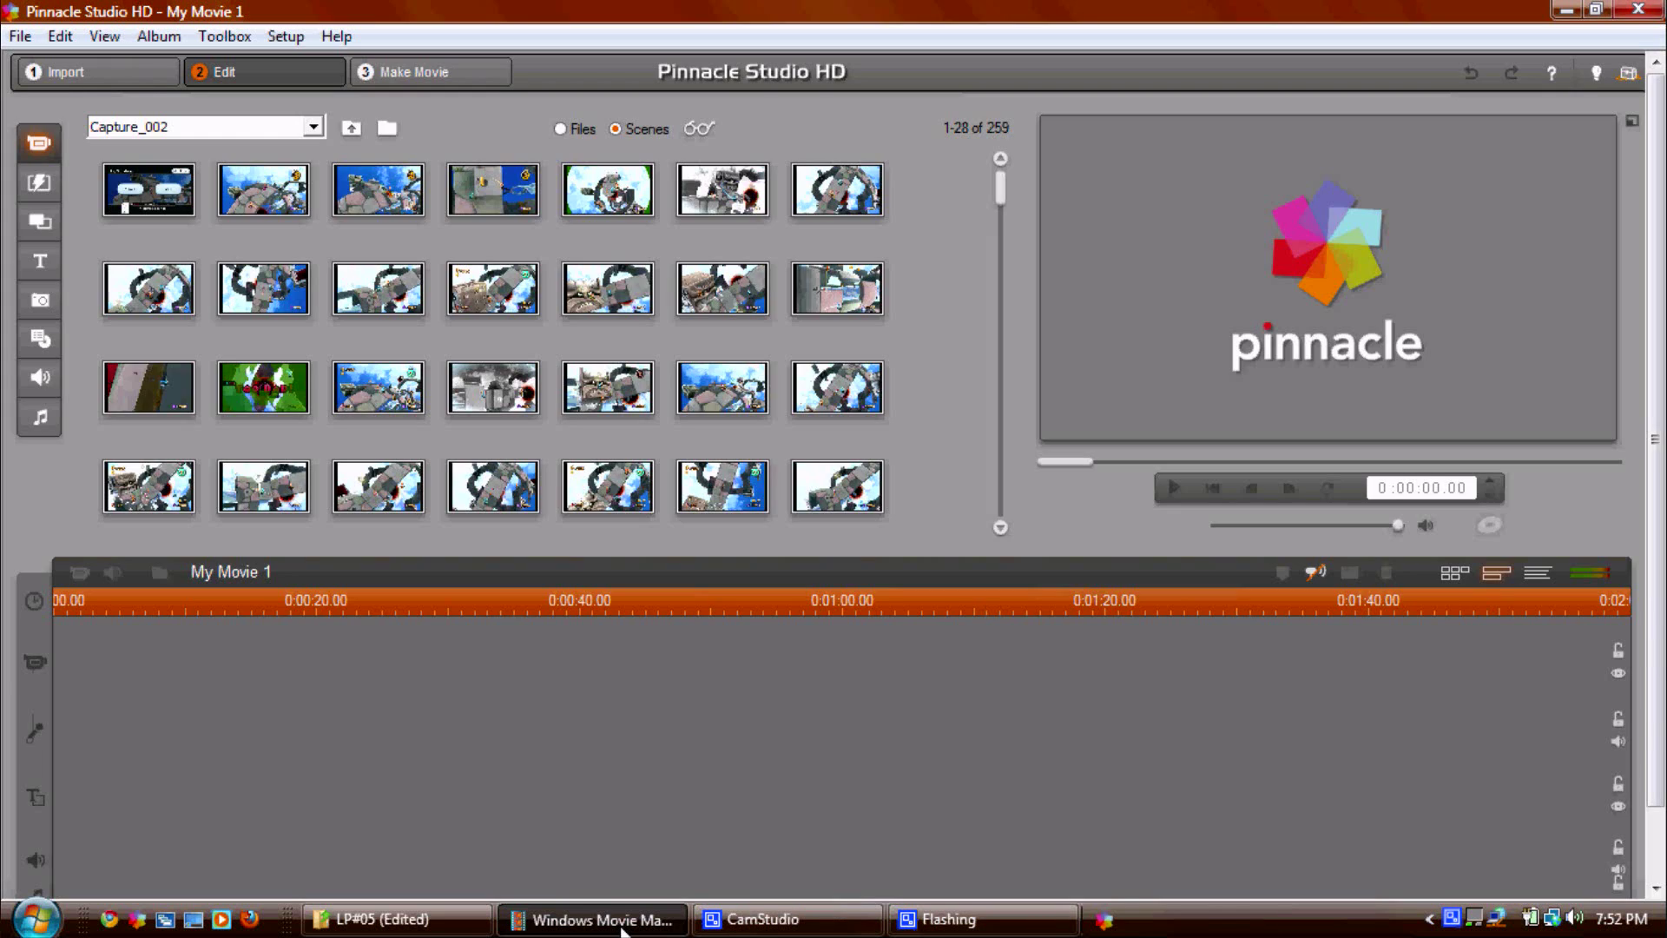
pyautogui.click(621, 920)
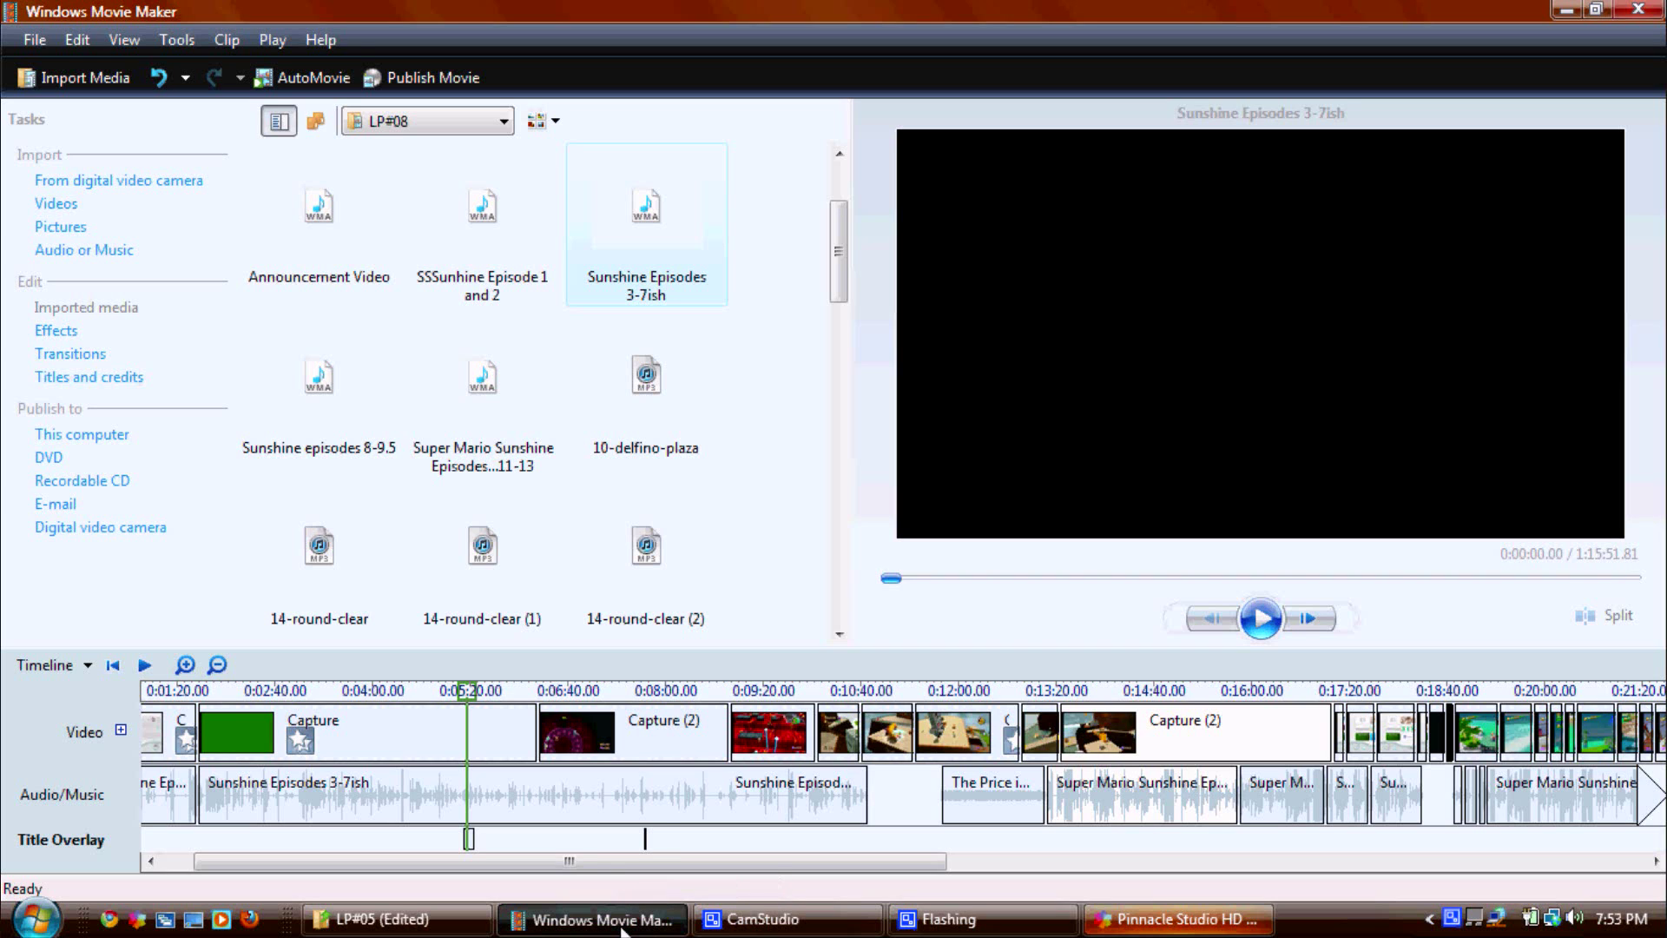
pyautogui.click(1204, 921)
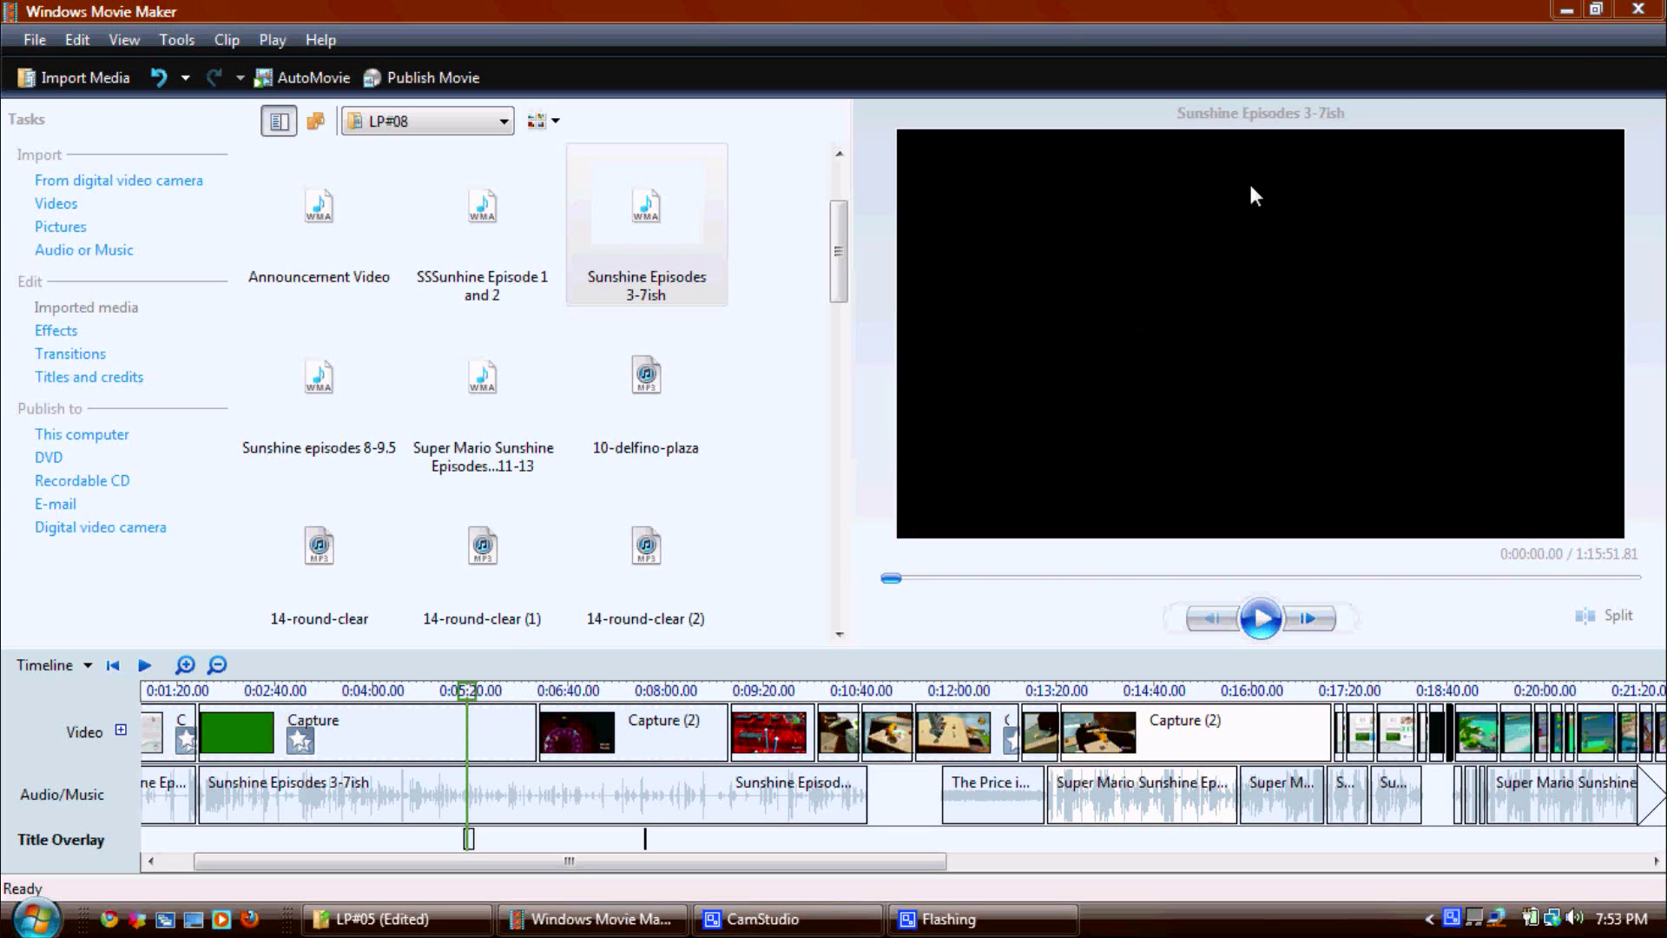
# - Close Windows Movie Maker, discarding unsaved changes to the LP#08 Episode 13 project
pyautogui.click(1638, 10)
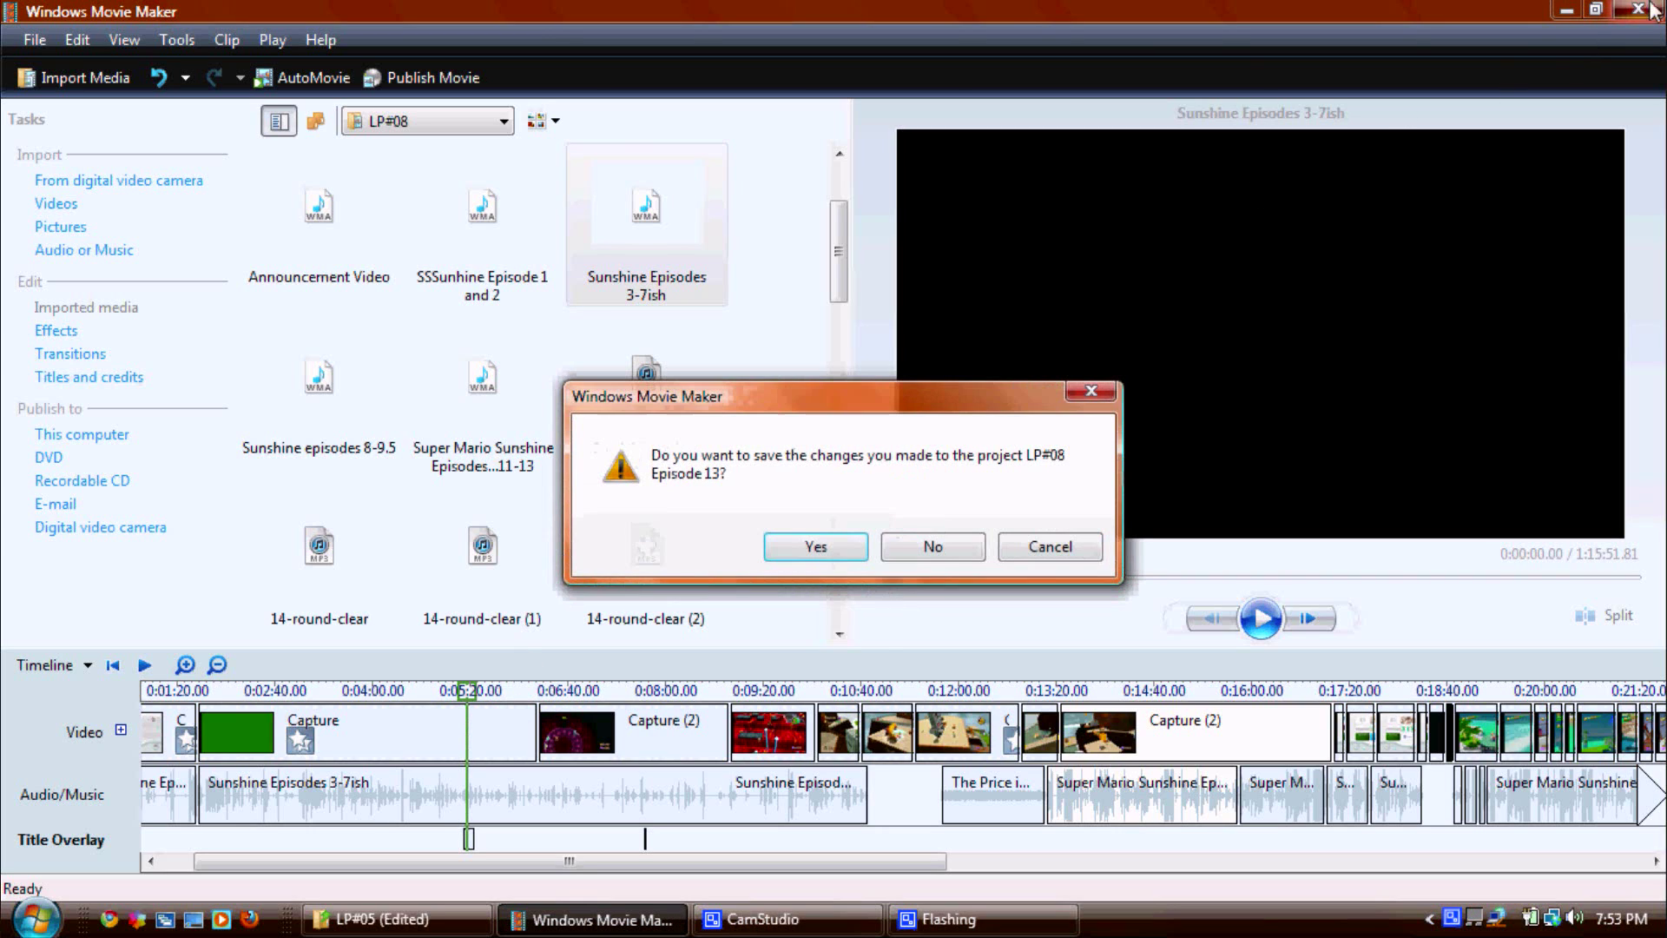
pyautogui.click(946, 547)
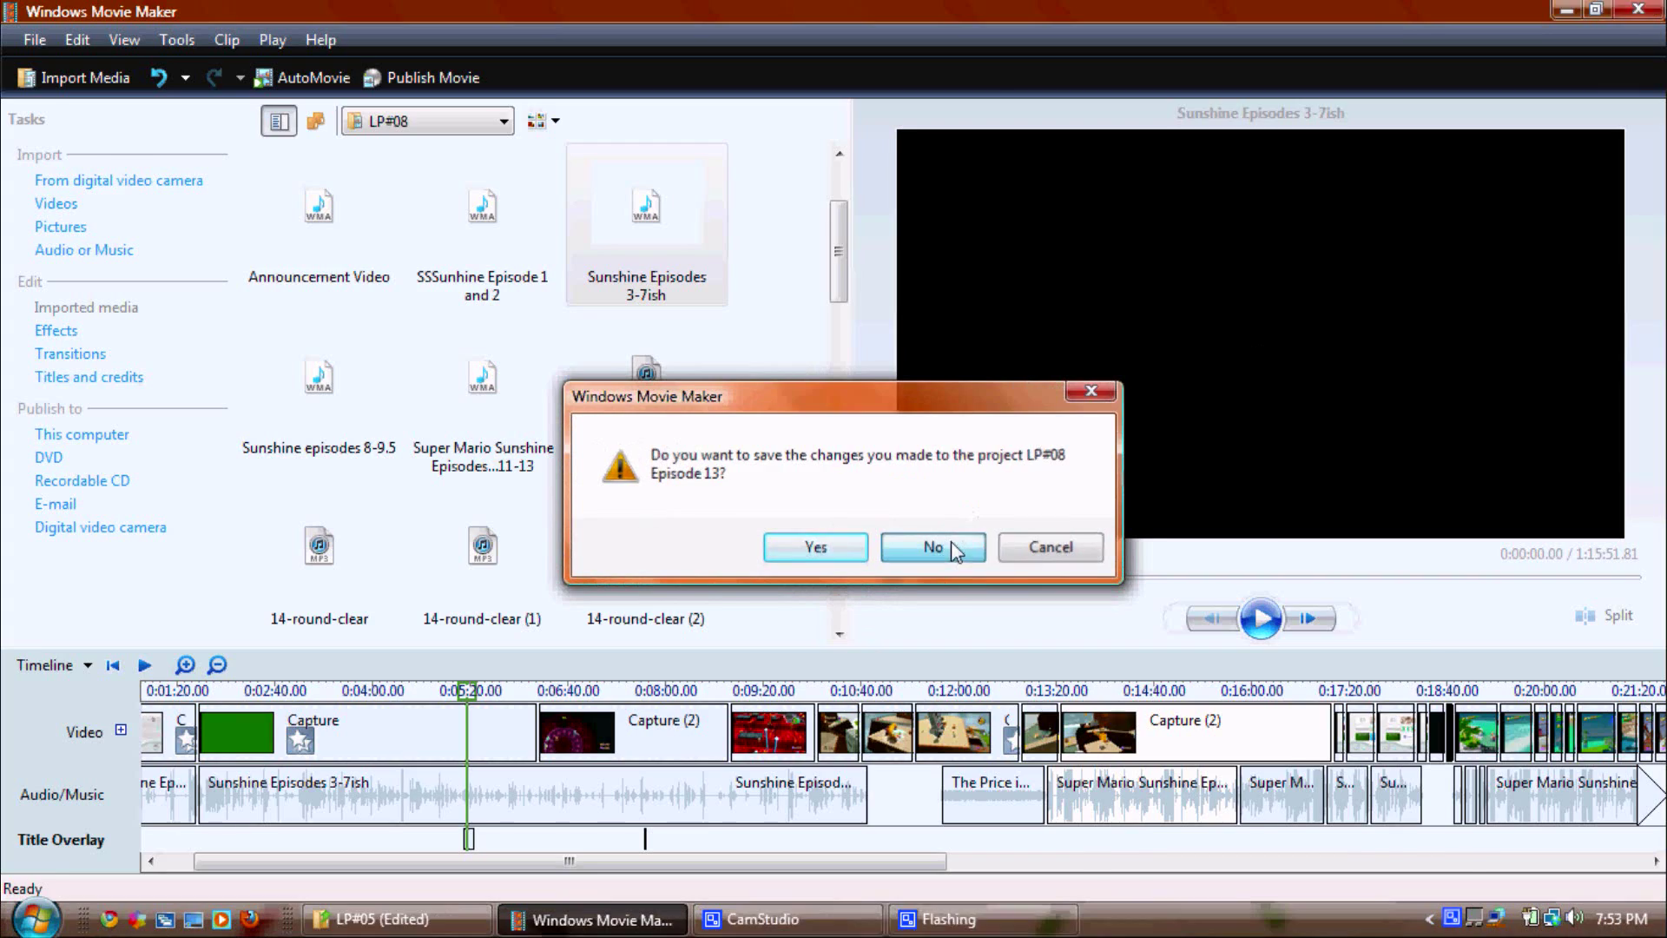